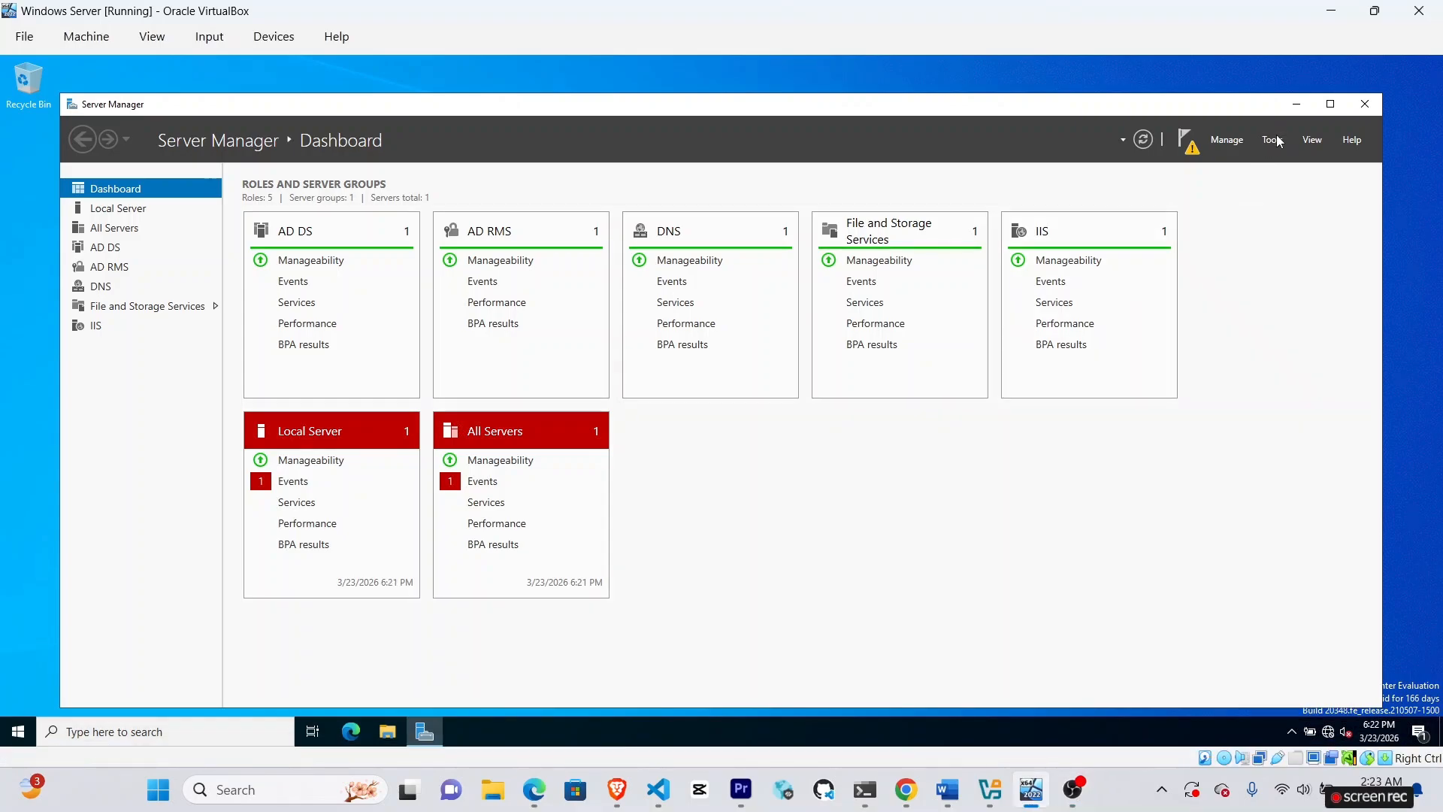
Launch Active Directory Users and Computers from Server Manager's Tools menu.
{"action": "left_click", "coordinate": [1275, 140]}
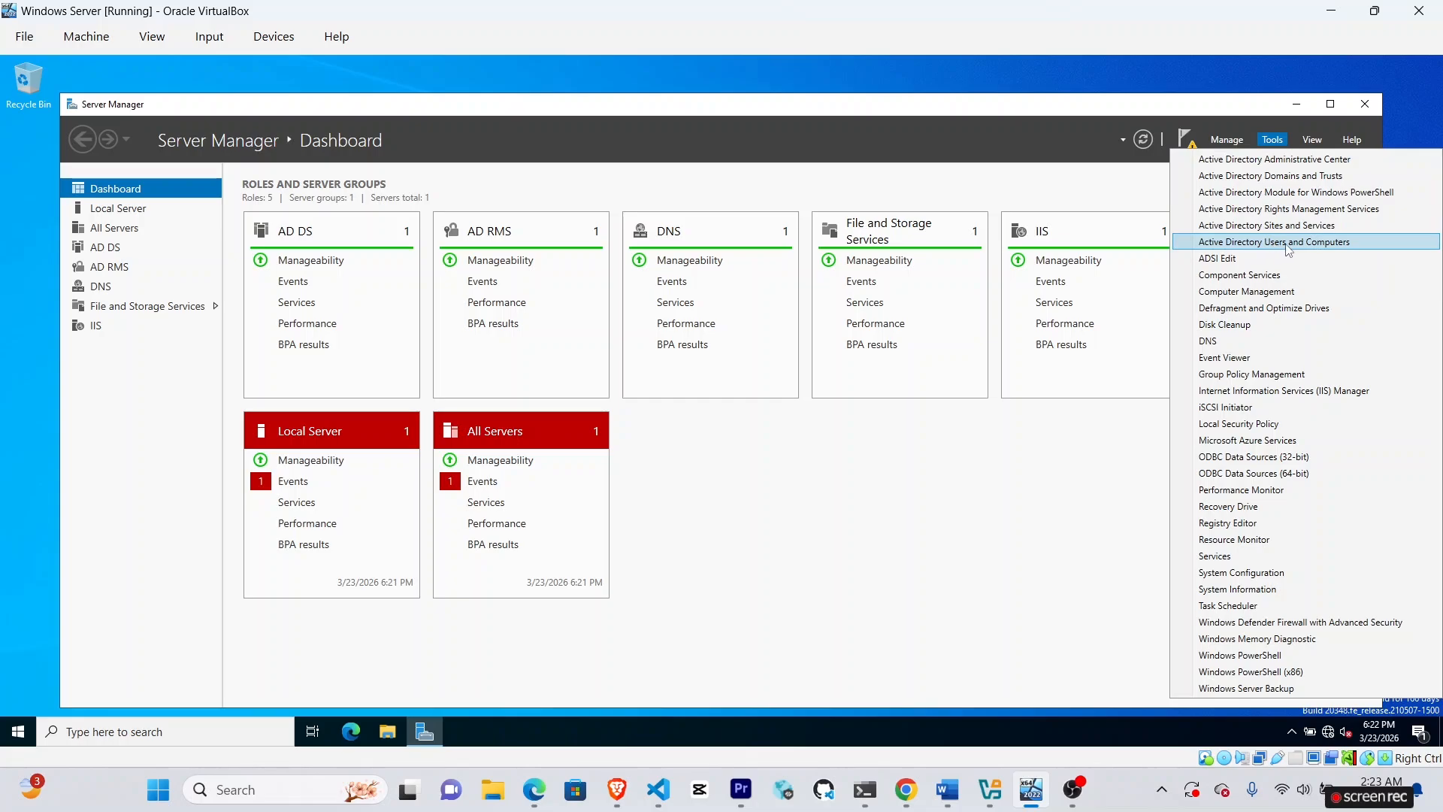
{"action": "left_click", "coordinate": [1311, 243]}
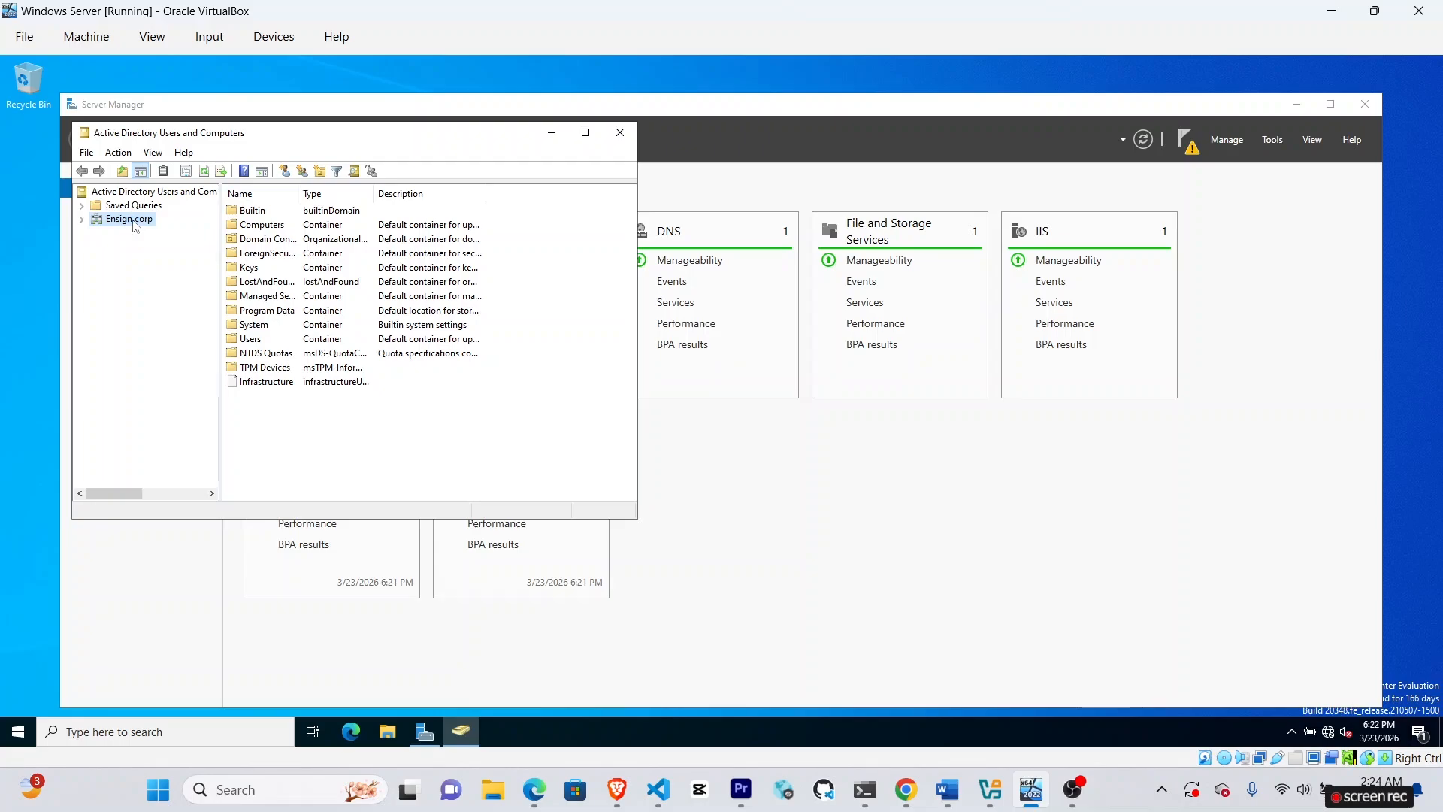
Create an organizational unit named Employees directly under Ensign.corp.
{"action": "right_click", "coordinate": [135, 225]}
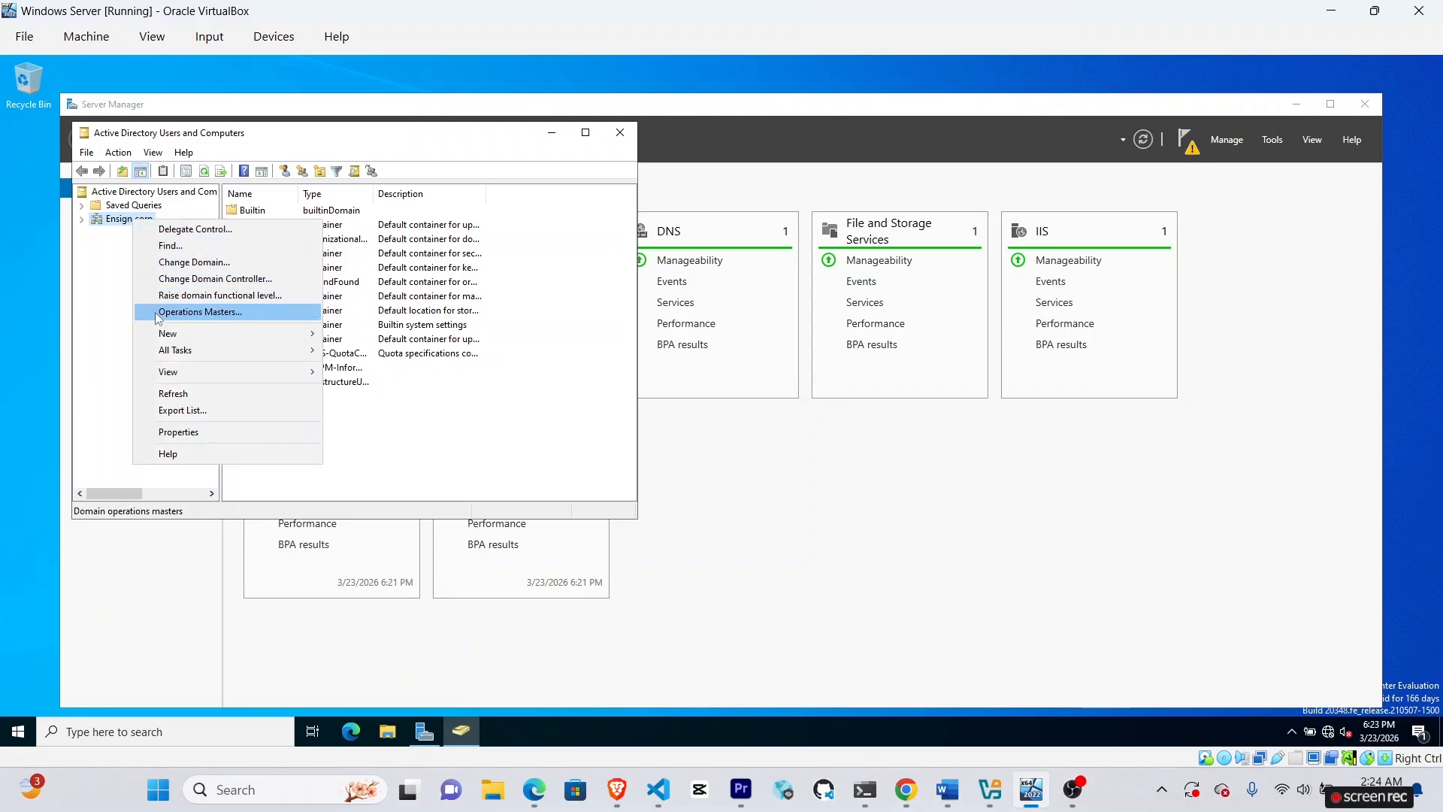
{"action": "mouse_move", "coordinate": [174, 333]}
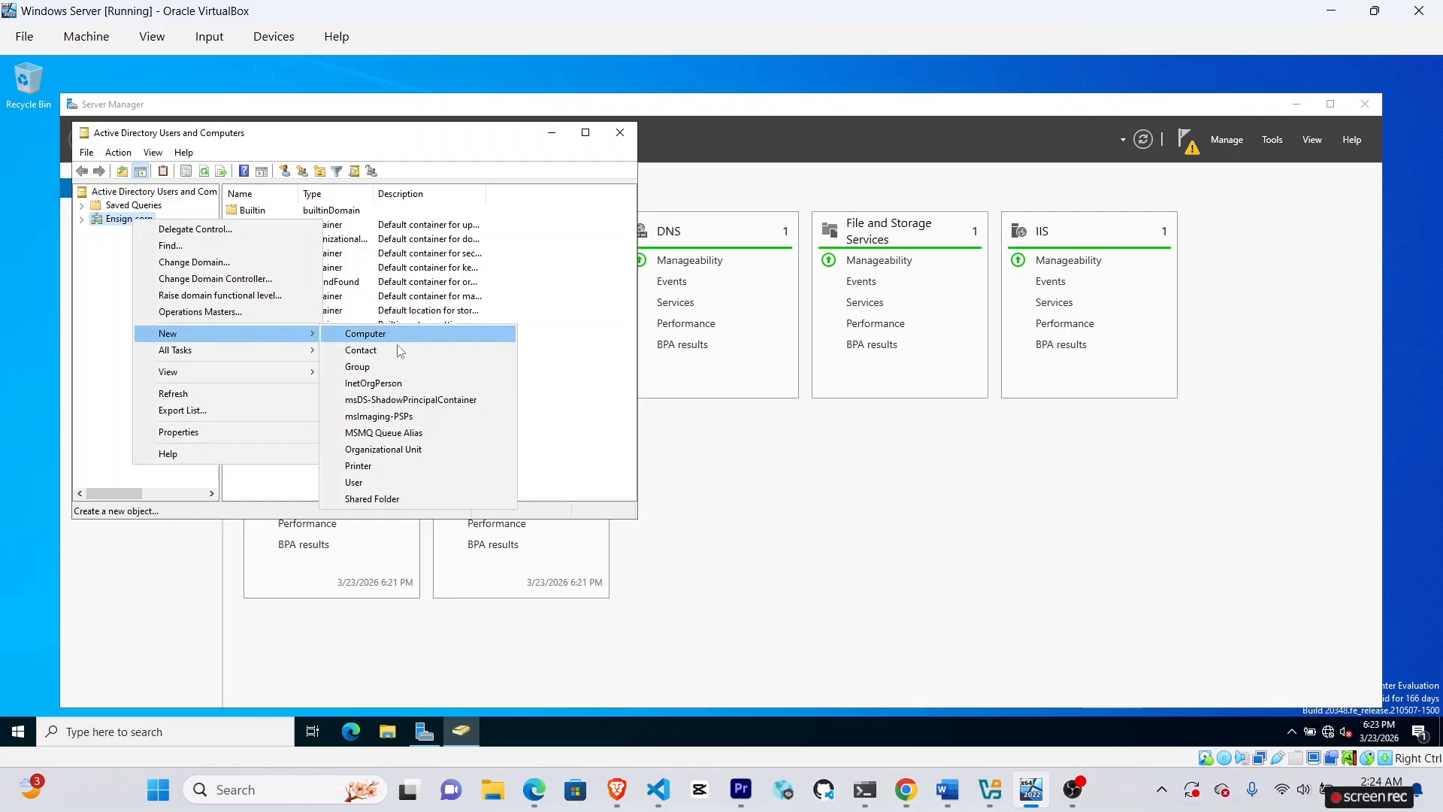
{"action": "left_click", "coordinate": [408, 450]}
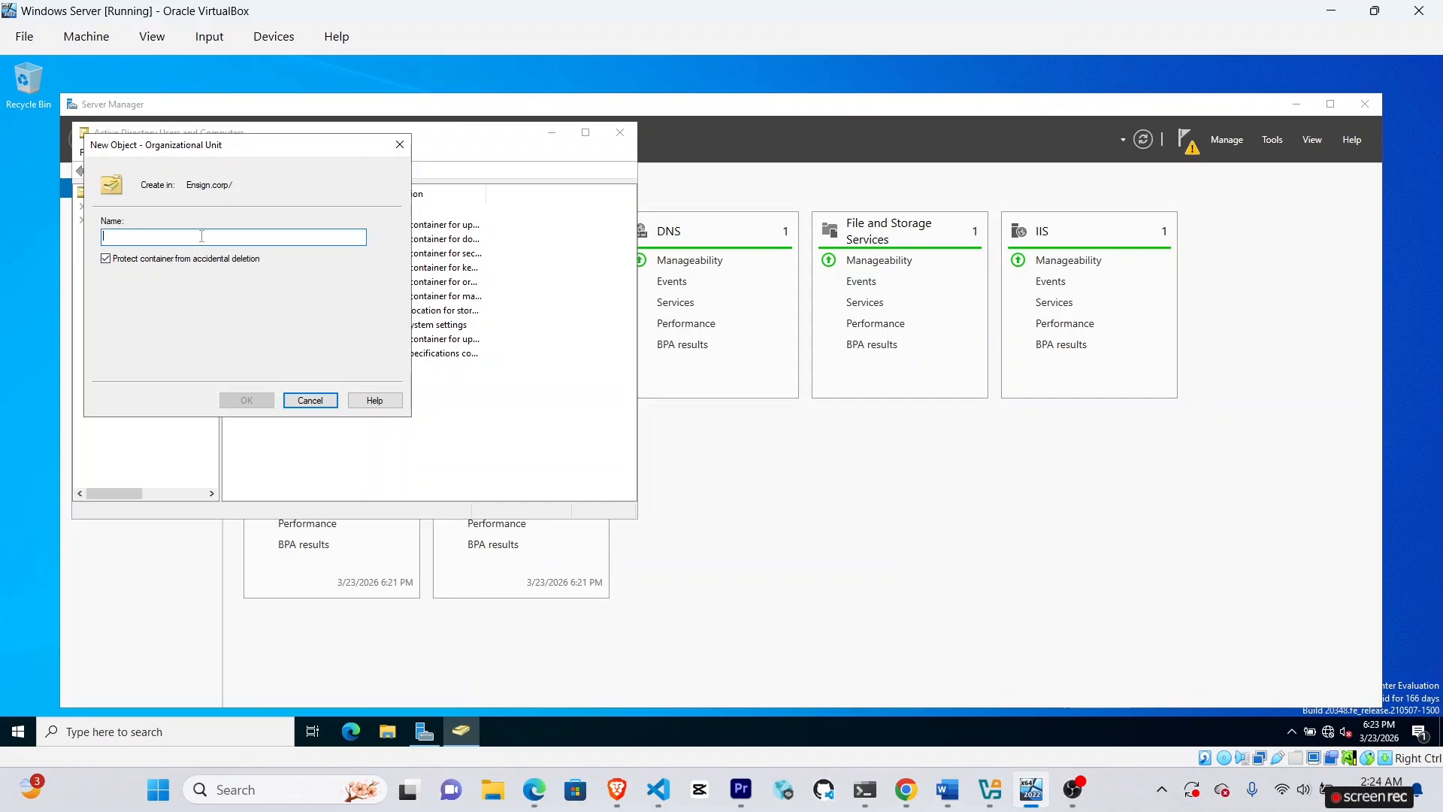
{"action": "type", "text": "E"}
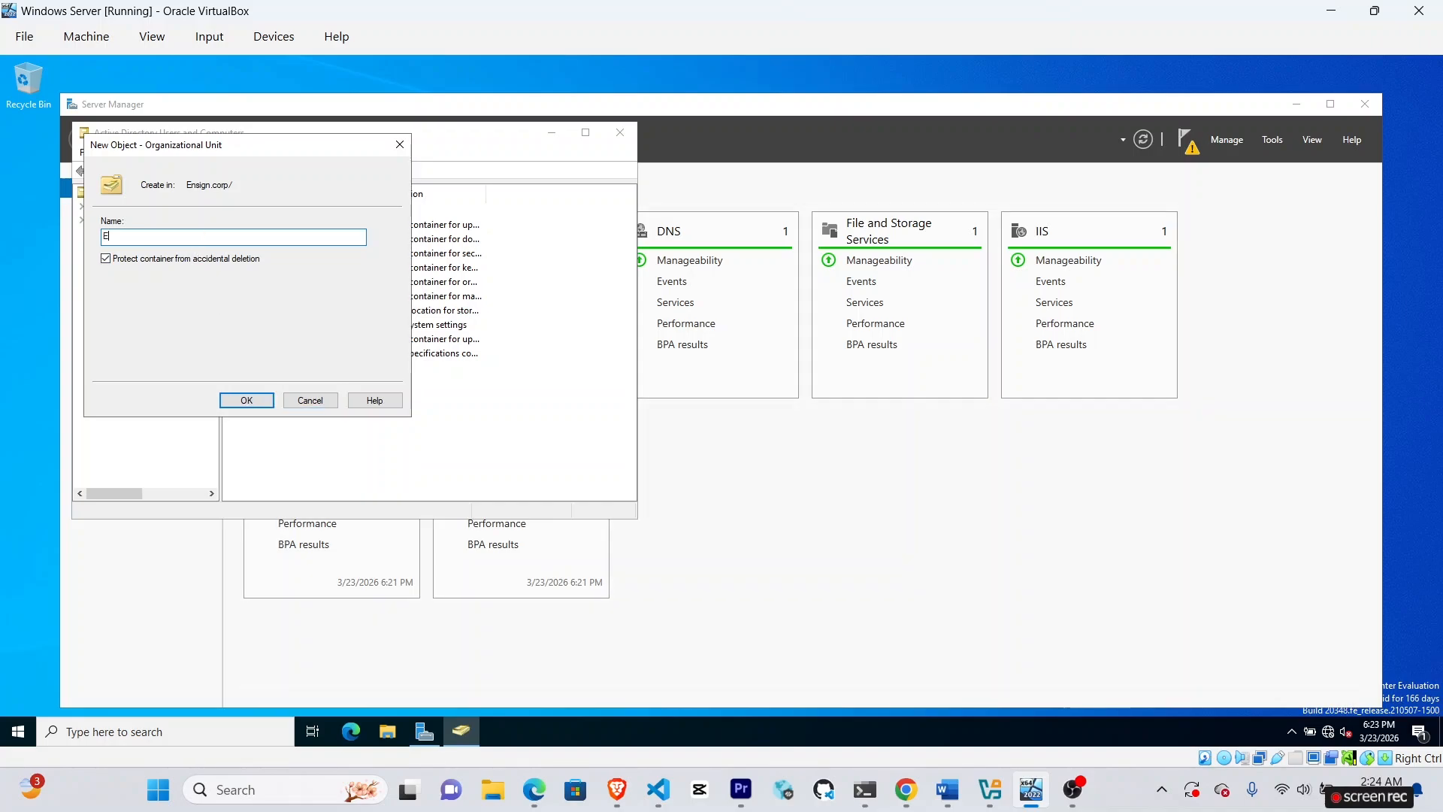
{"action": "type", "text": "mployees"}
{"action": "left_click", "coordinate": [248, 399]}
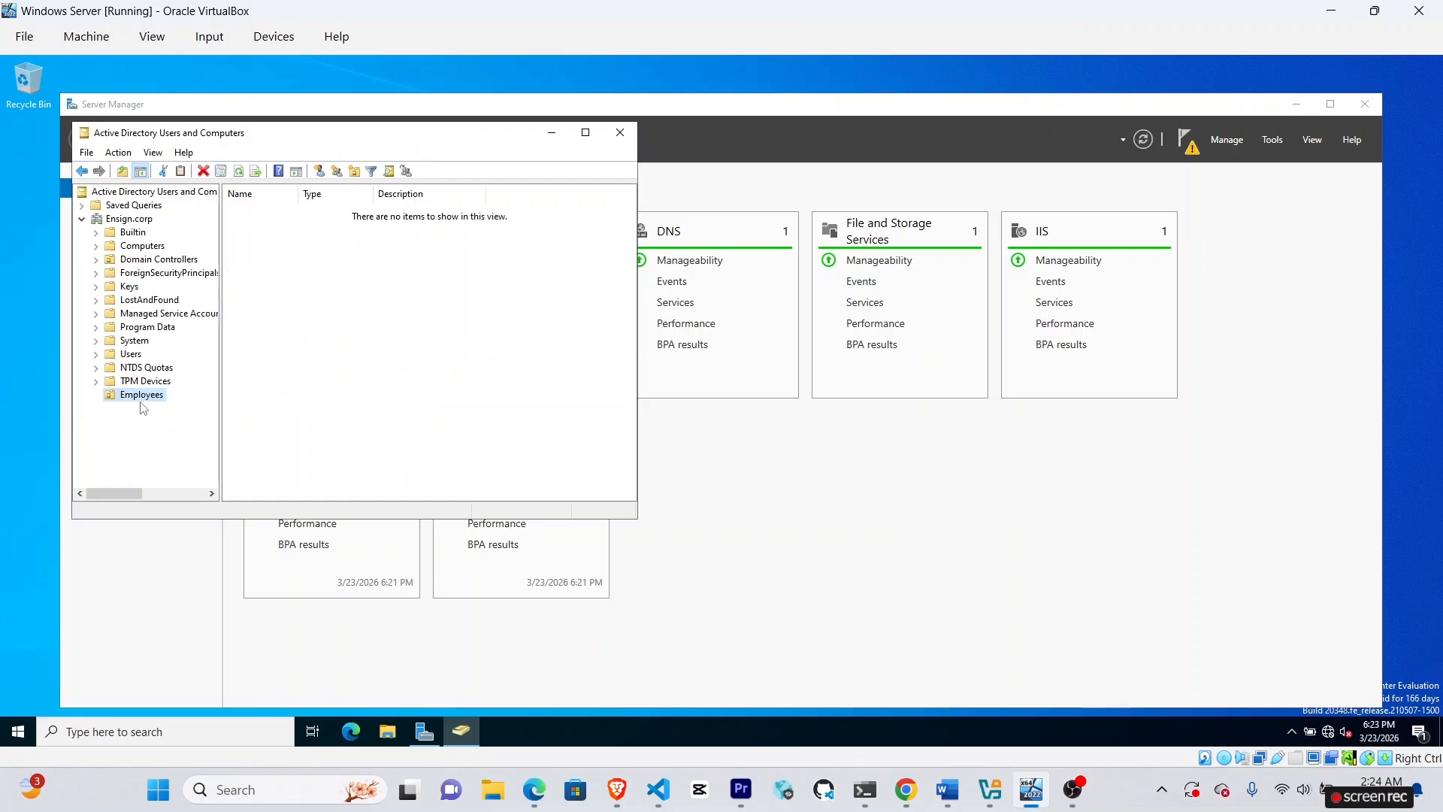
Create the IT organizational unit under Ensign.corp, checking the assignment's OU list.
{"action": "right_click", "coordinate": [136, 222]}
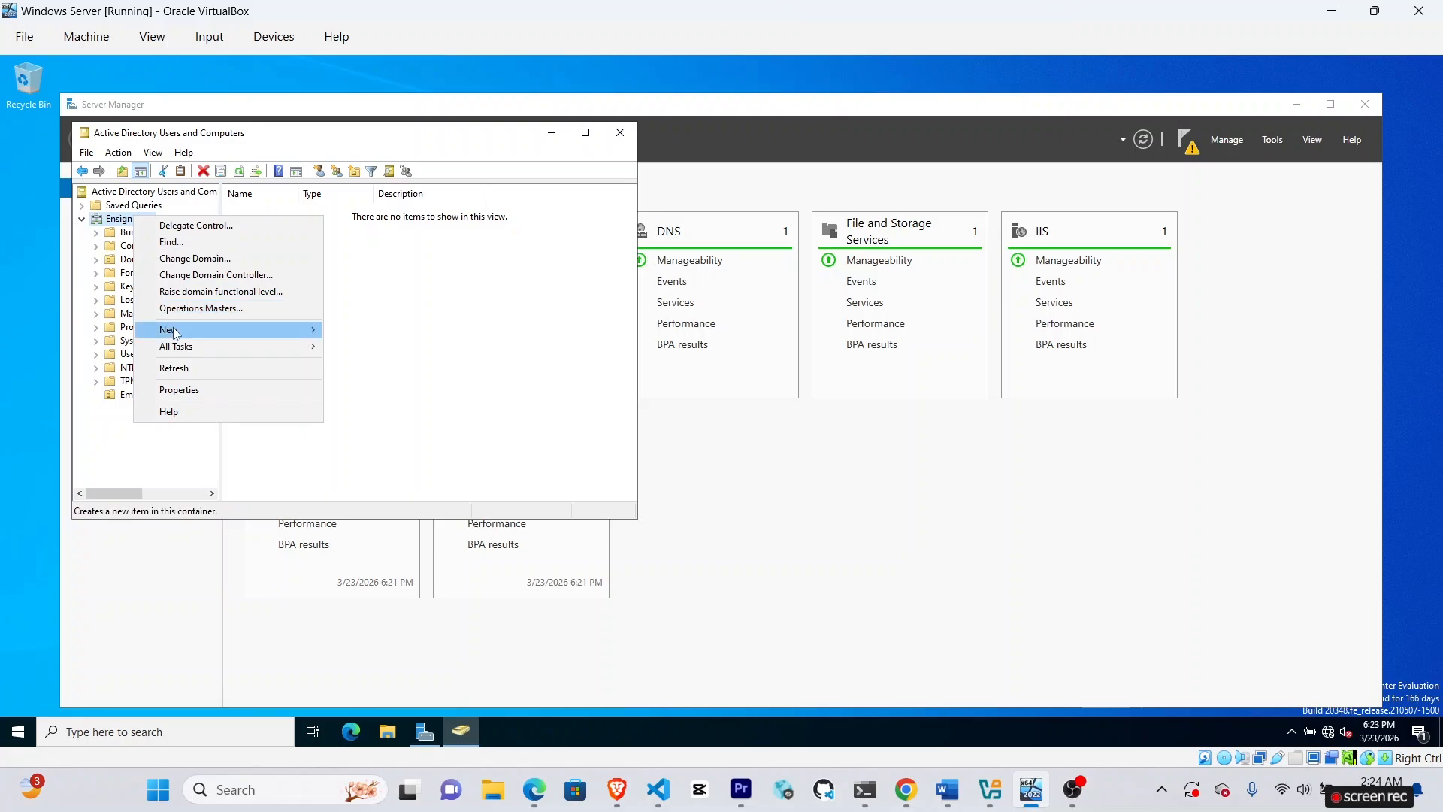
{"action": "mouse_move", "coordinate": [173, 328]}
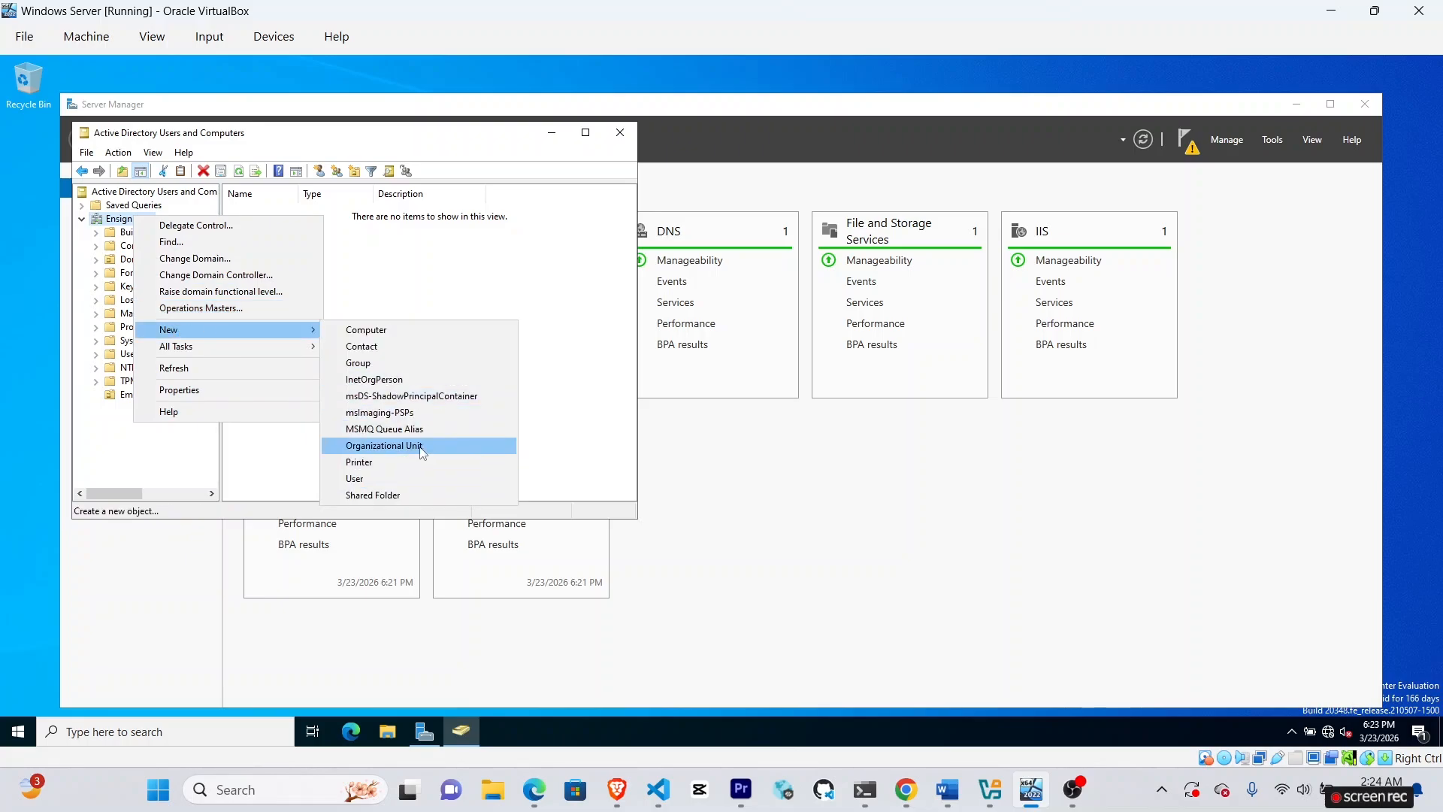
{"action": "left_click", "coordinate": [421, 447]}
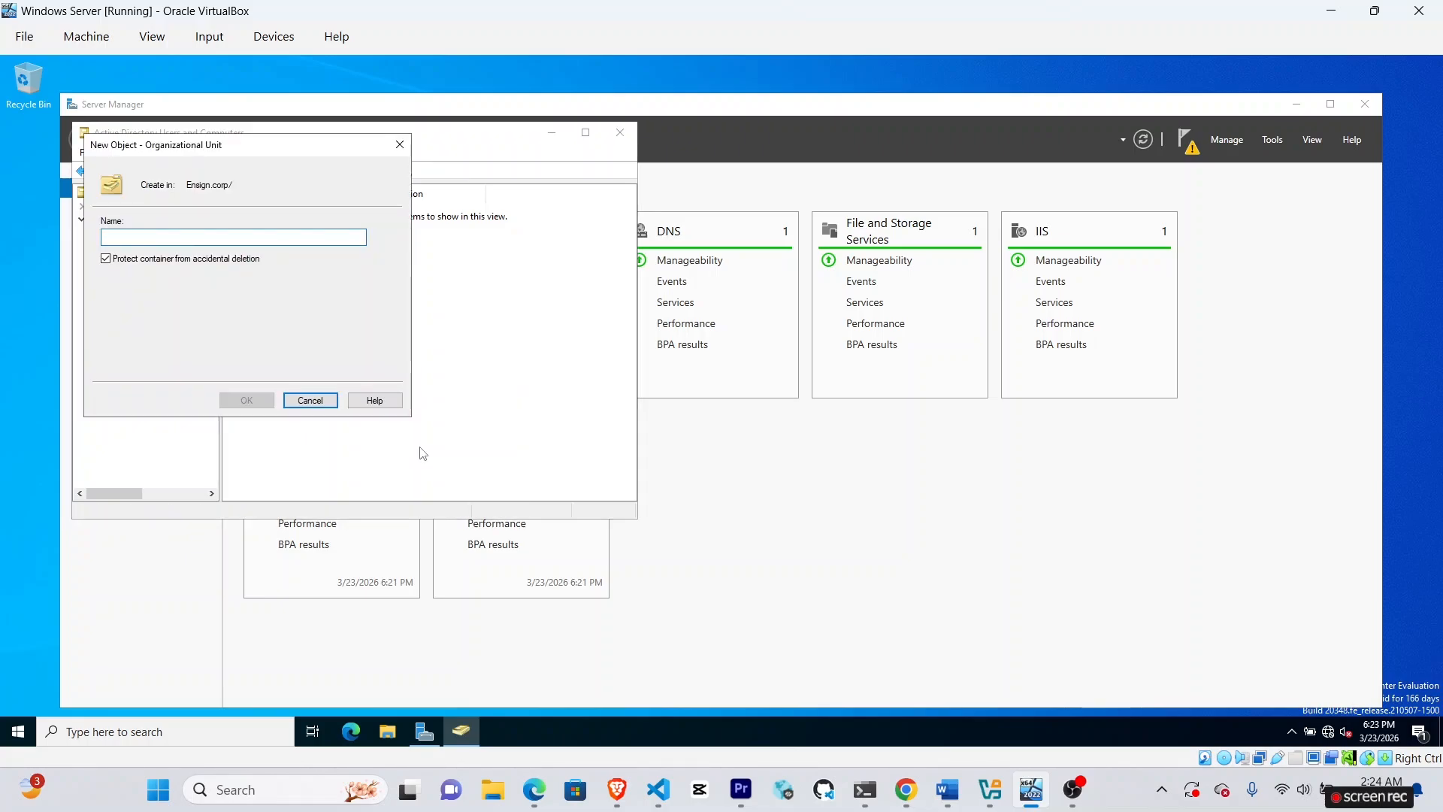
{"action": "type", "text": "IT"}
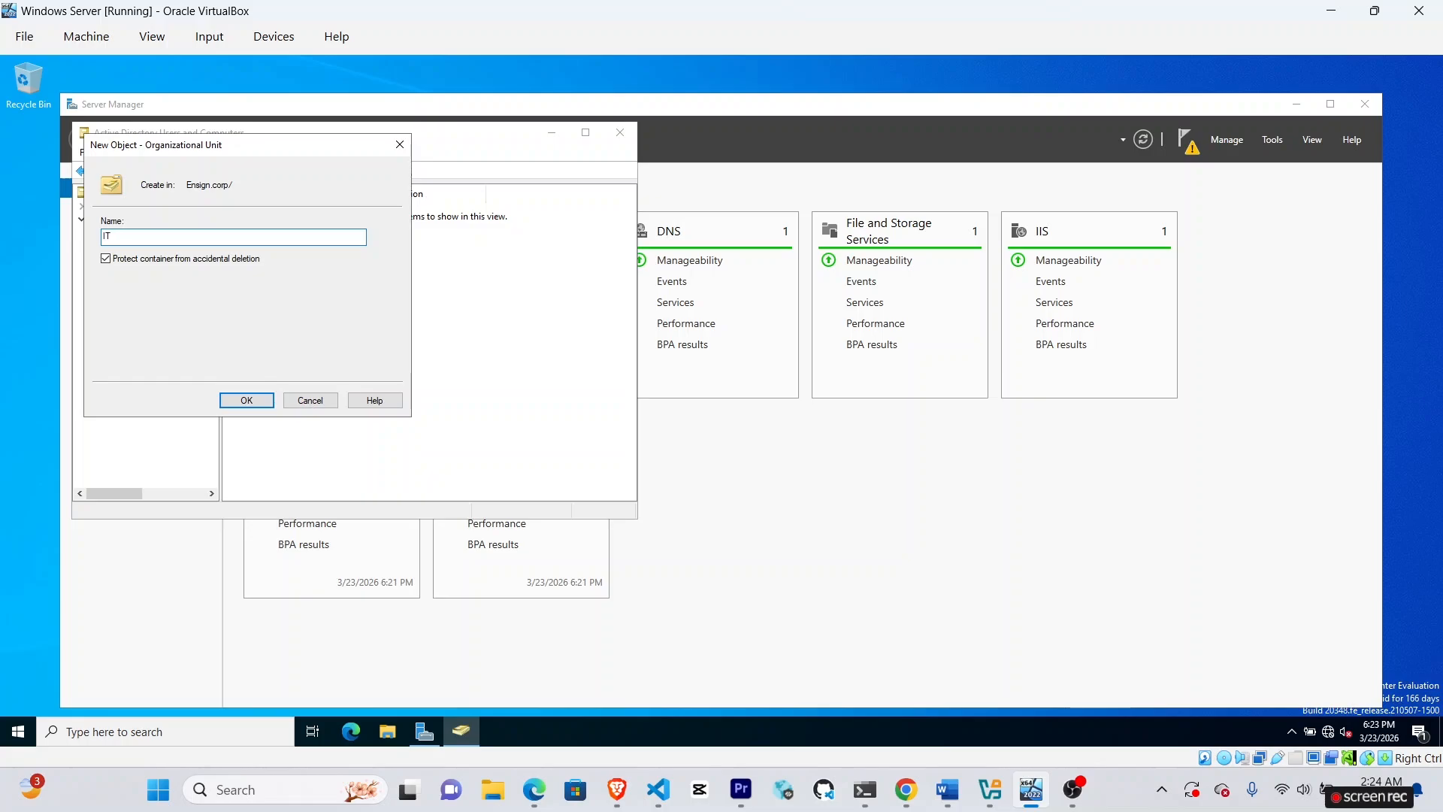
{"action": "key", "text": "alt+Tab"}
{"action": "scroll", "coordinate": [544, 519], "scroll_direction": "up", "scroll_amount": 1}
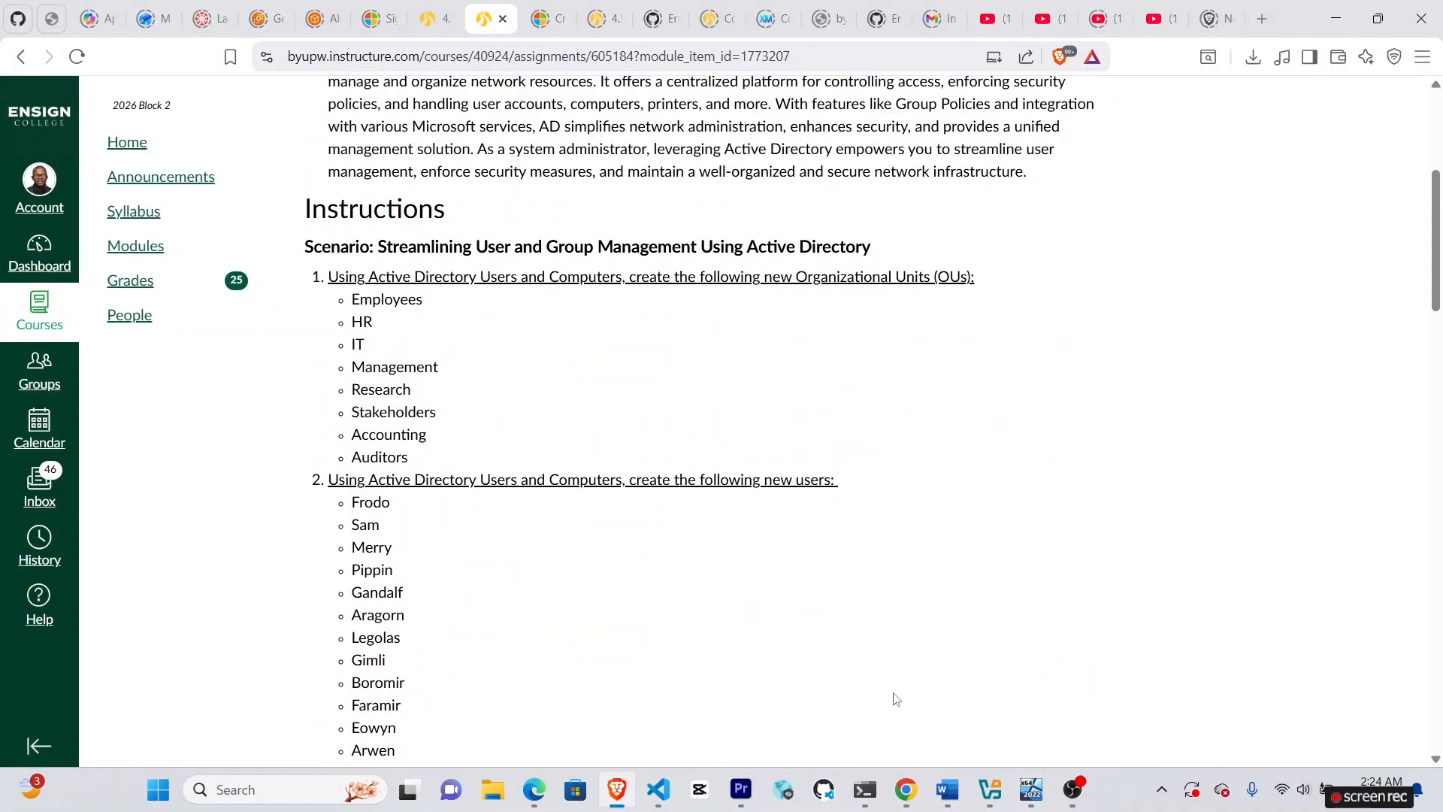
{"action": "left_click", "coordinate": [1030, 790]}
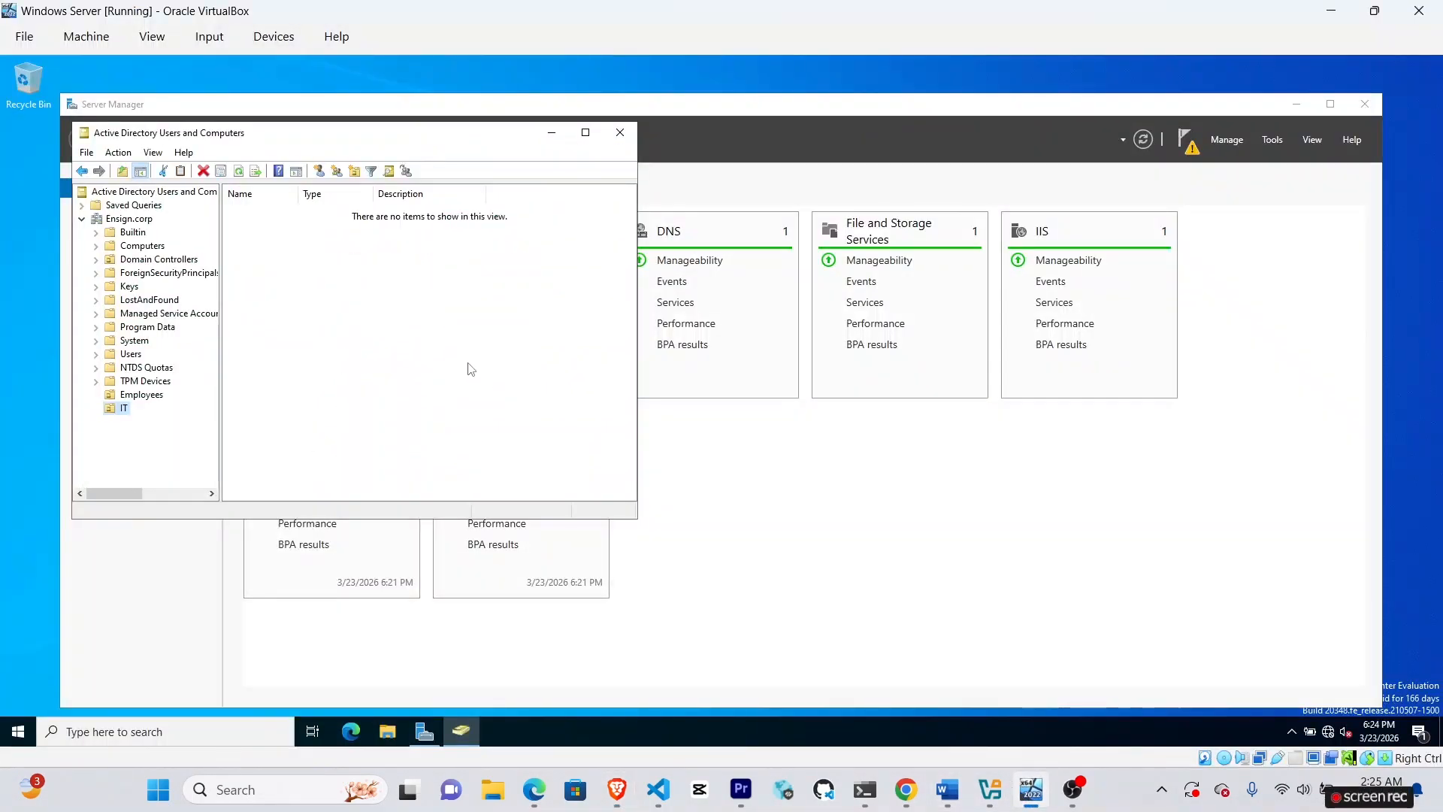
Create the HR organizational unit and reselect Ensign.corp to view its OUs.
{"action": "right_click", "coordinate": [124, 220]}
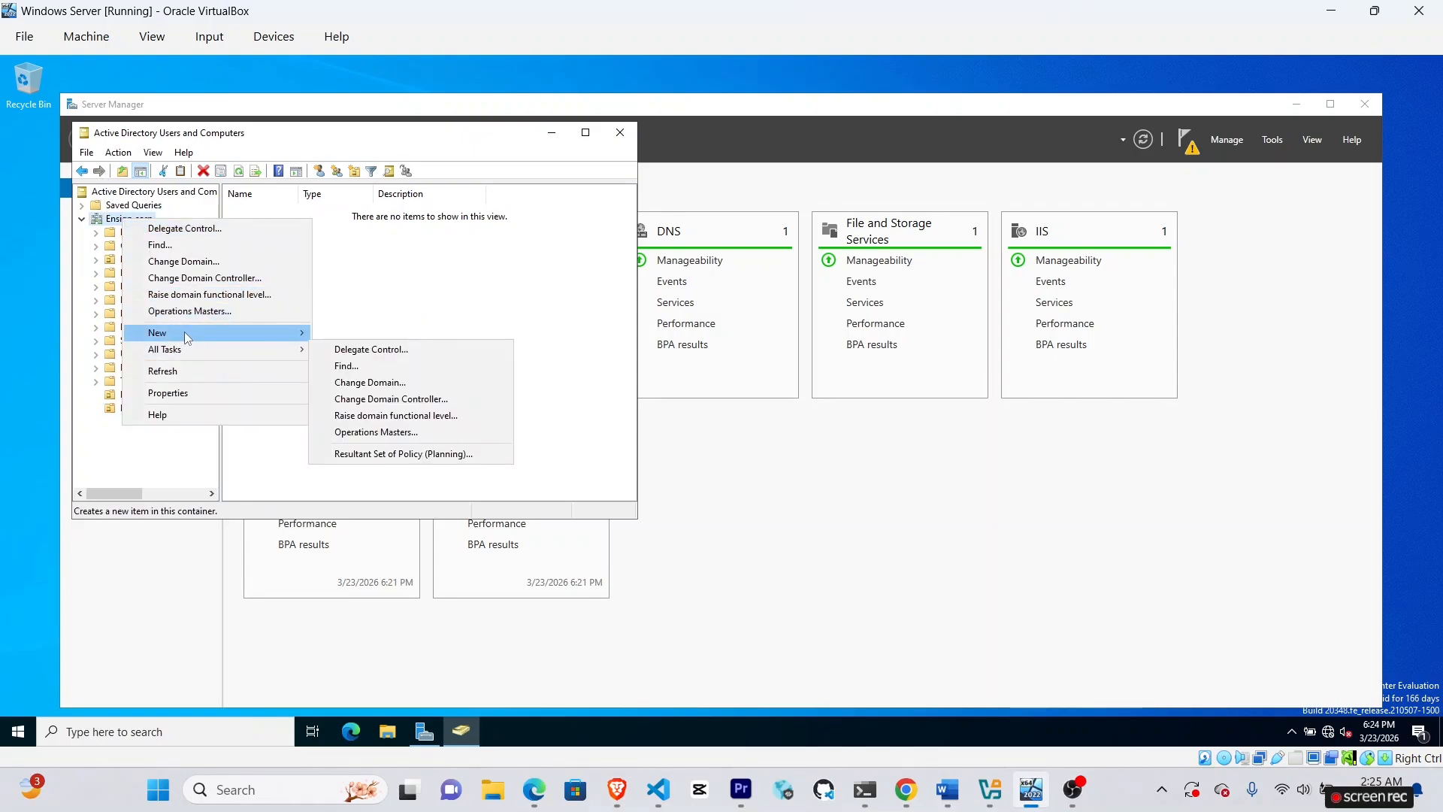
{"action": "mouse_move", "coordinate": [184, 332]}
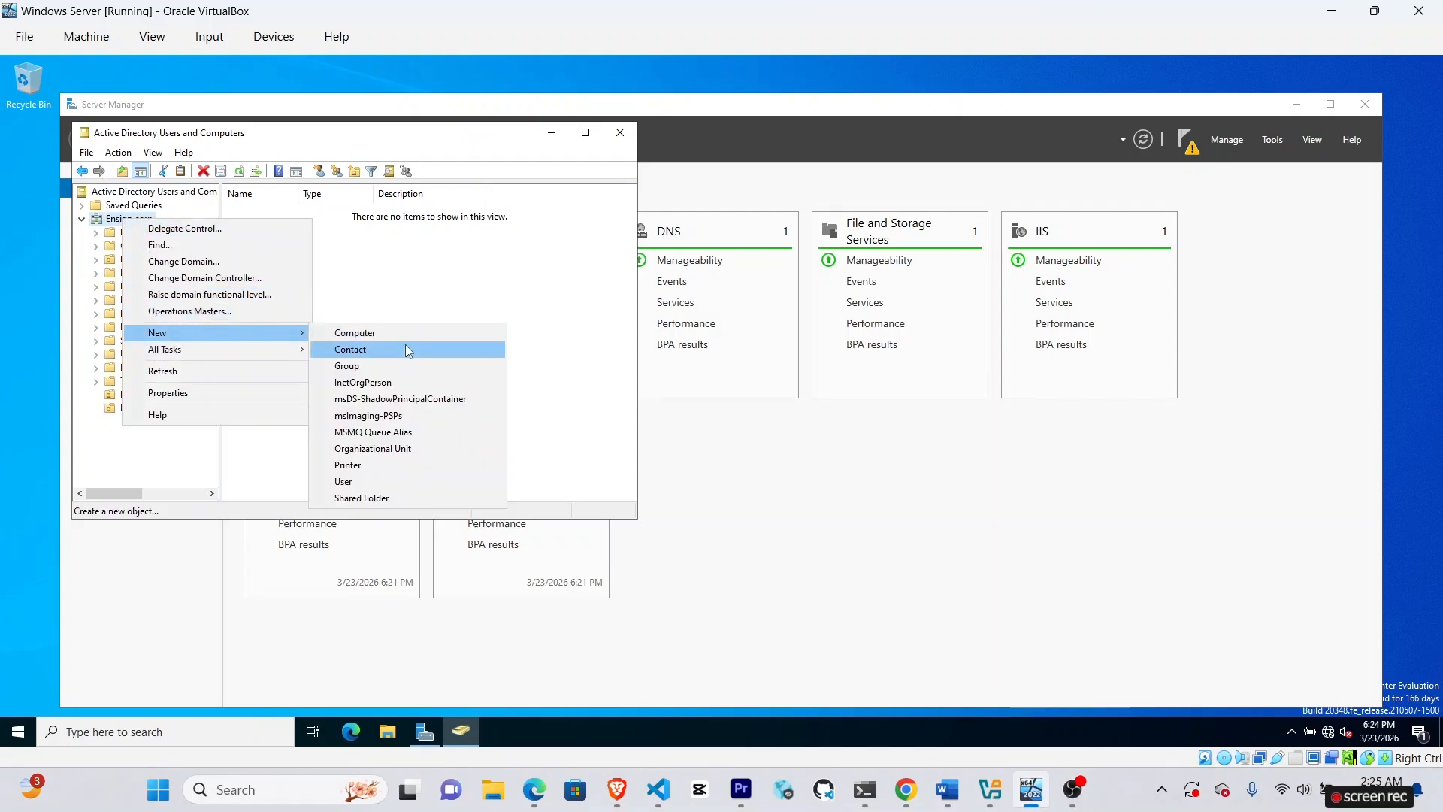
{"action": "left_click", "coordinate": [380, 451]}
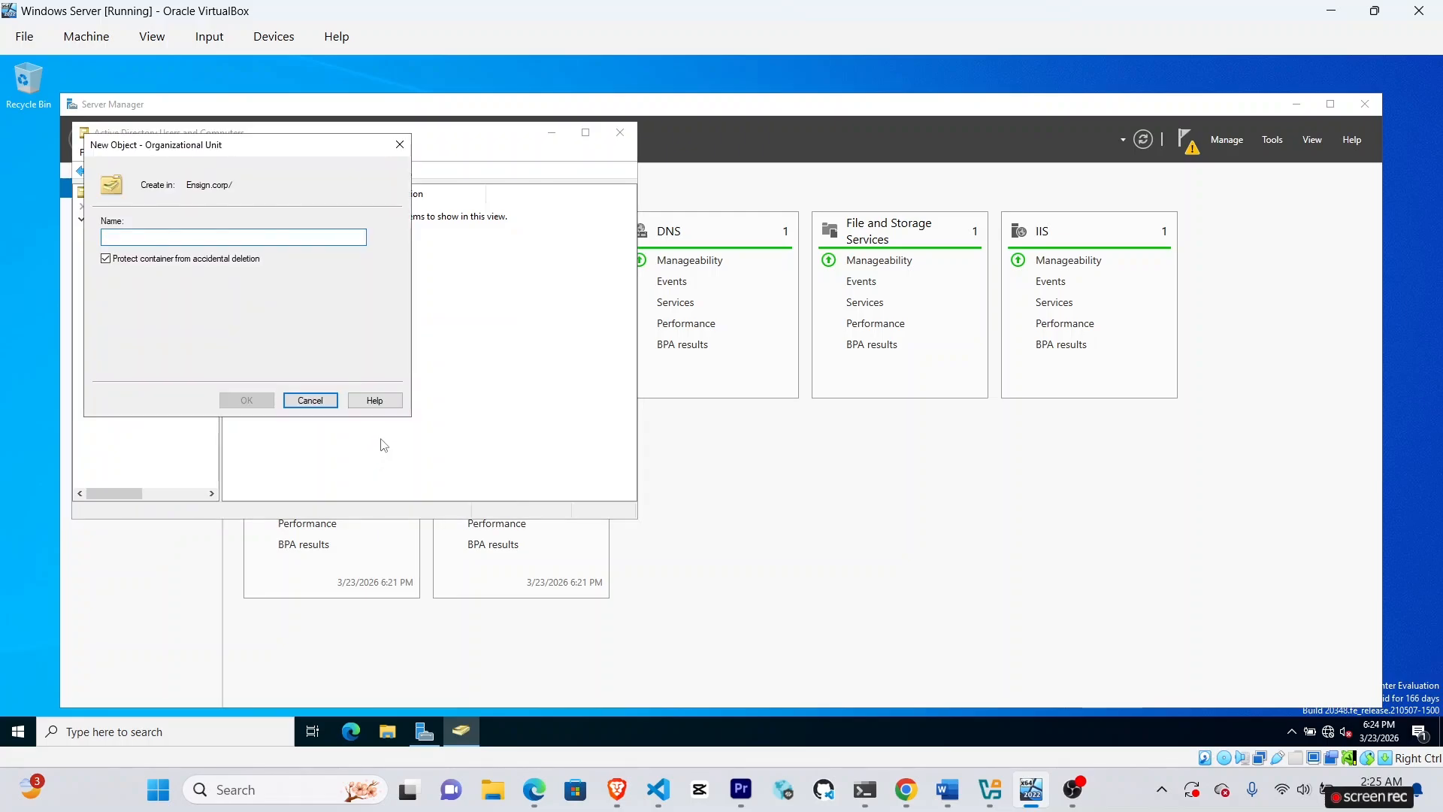
{"action": "type", "text": "HR"}
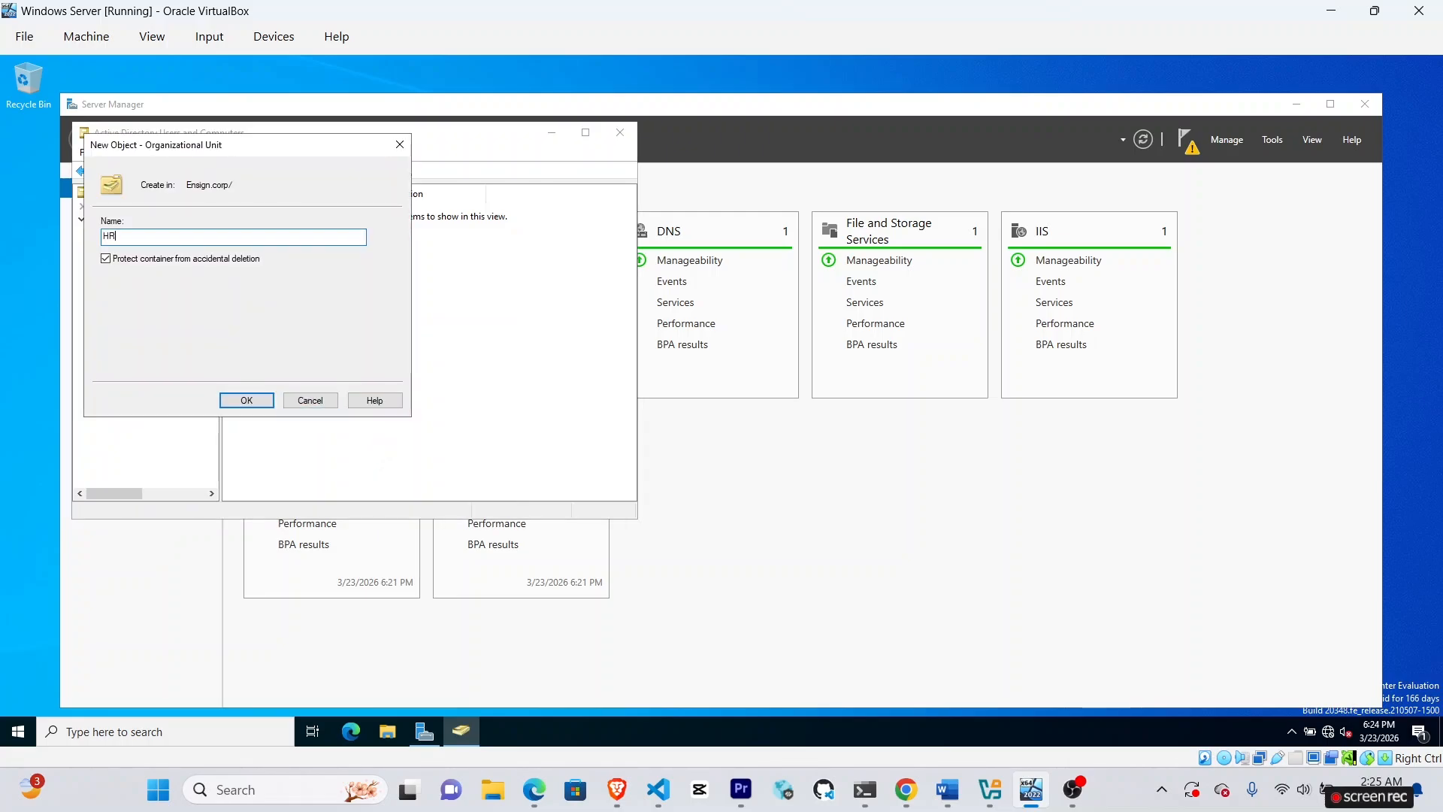
{"action": "left_click", "coordinate": [251, 399]}
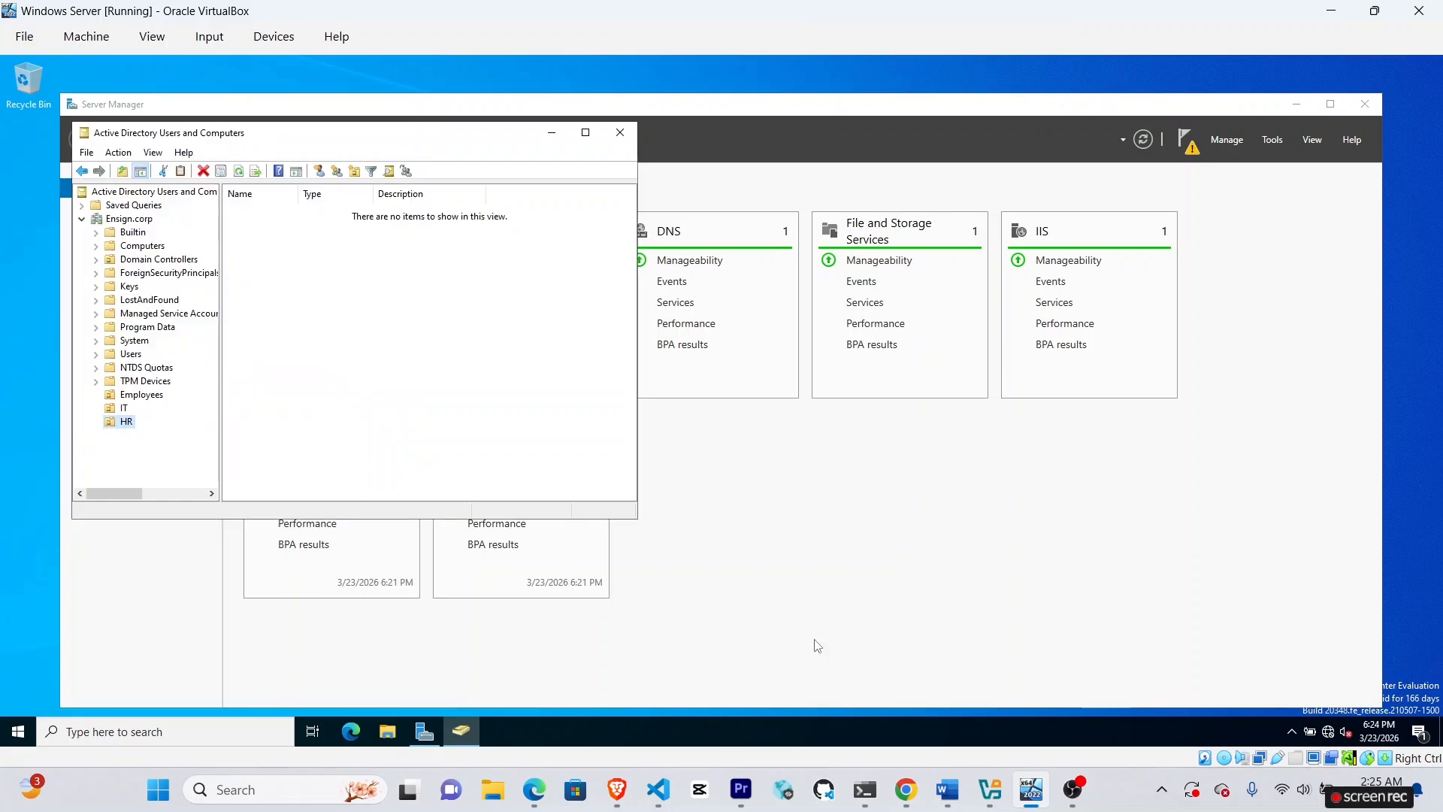
{"action": "left_click", "coordinate": [1027, 790]}
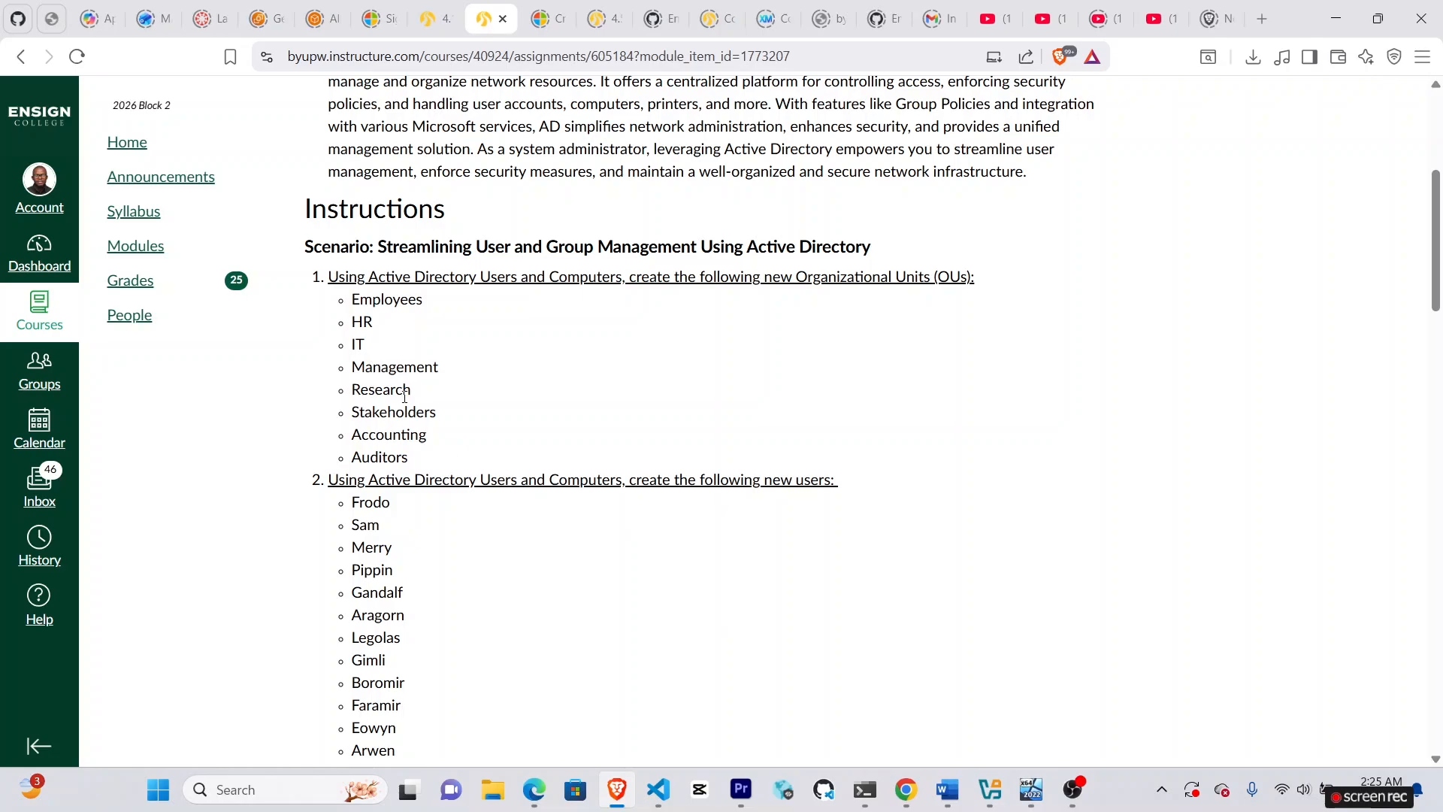
{"action": "left_click", "coordinate": [1032, 799]}
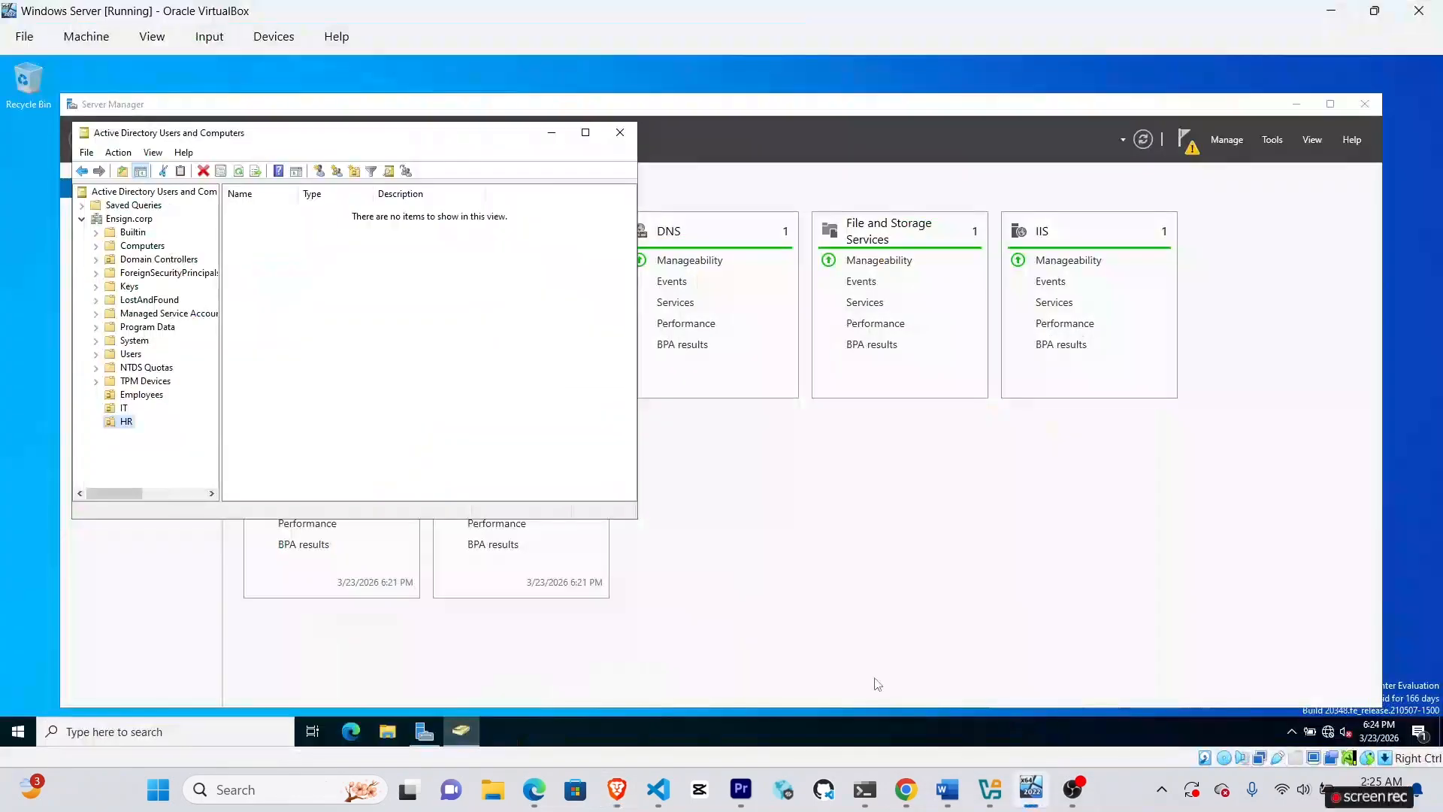
{"action": "left_click", "coordinate": [129, 219]}
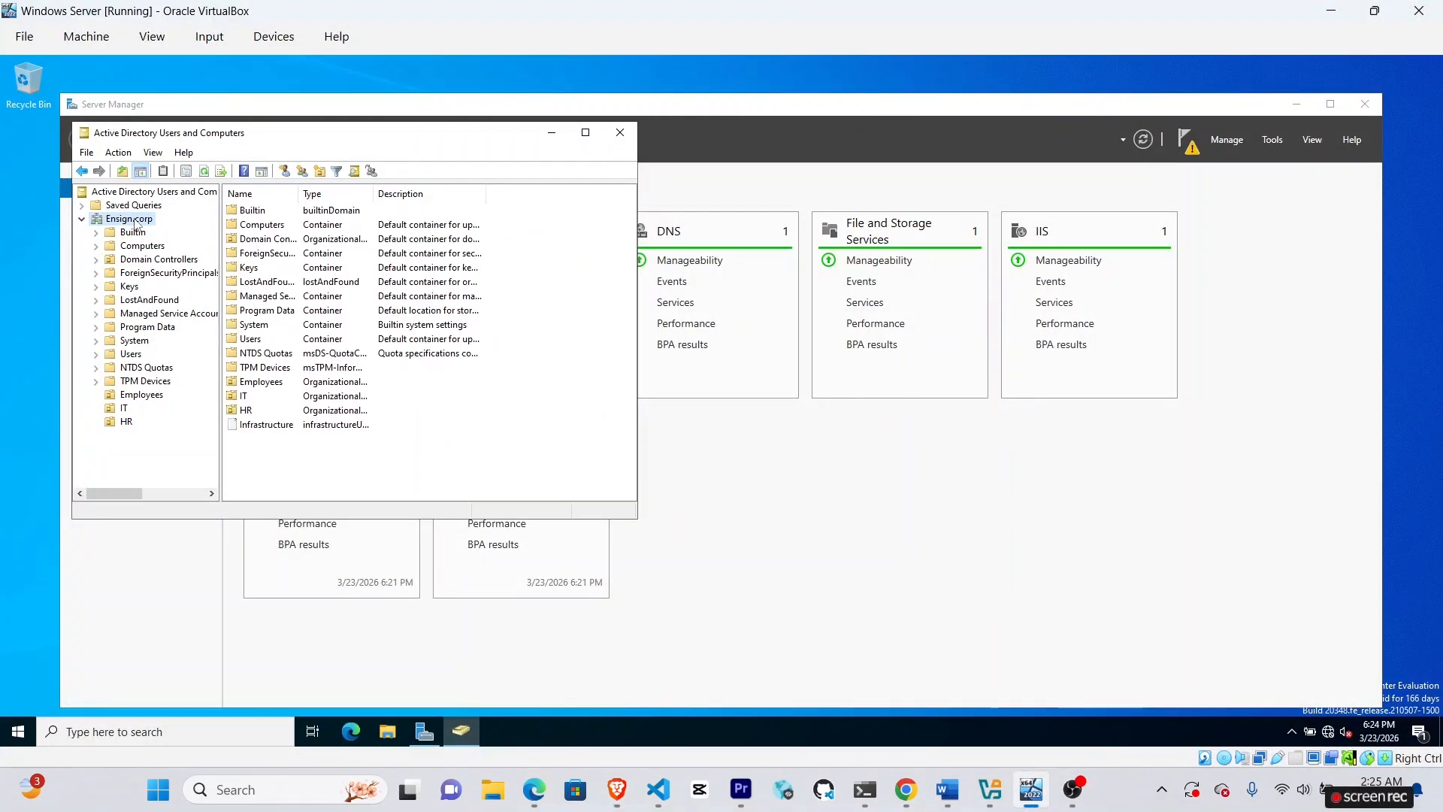
Create the Management organizational unit under Ensign.corp.
{"action": "right_click", "coordinate": [136, 223]}
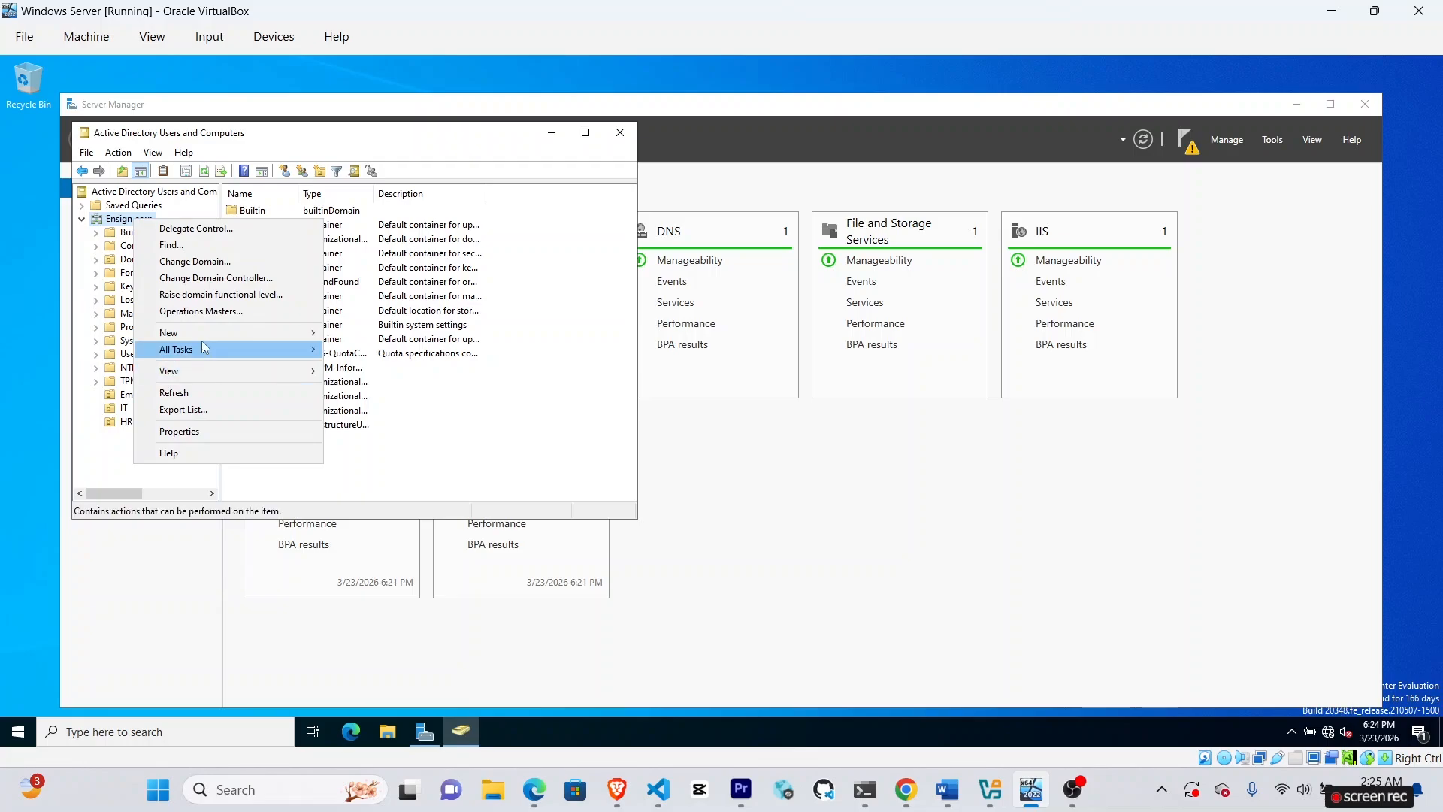
{"action": "mouse_move", "coordinate": [211, 335]}
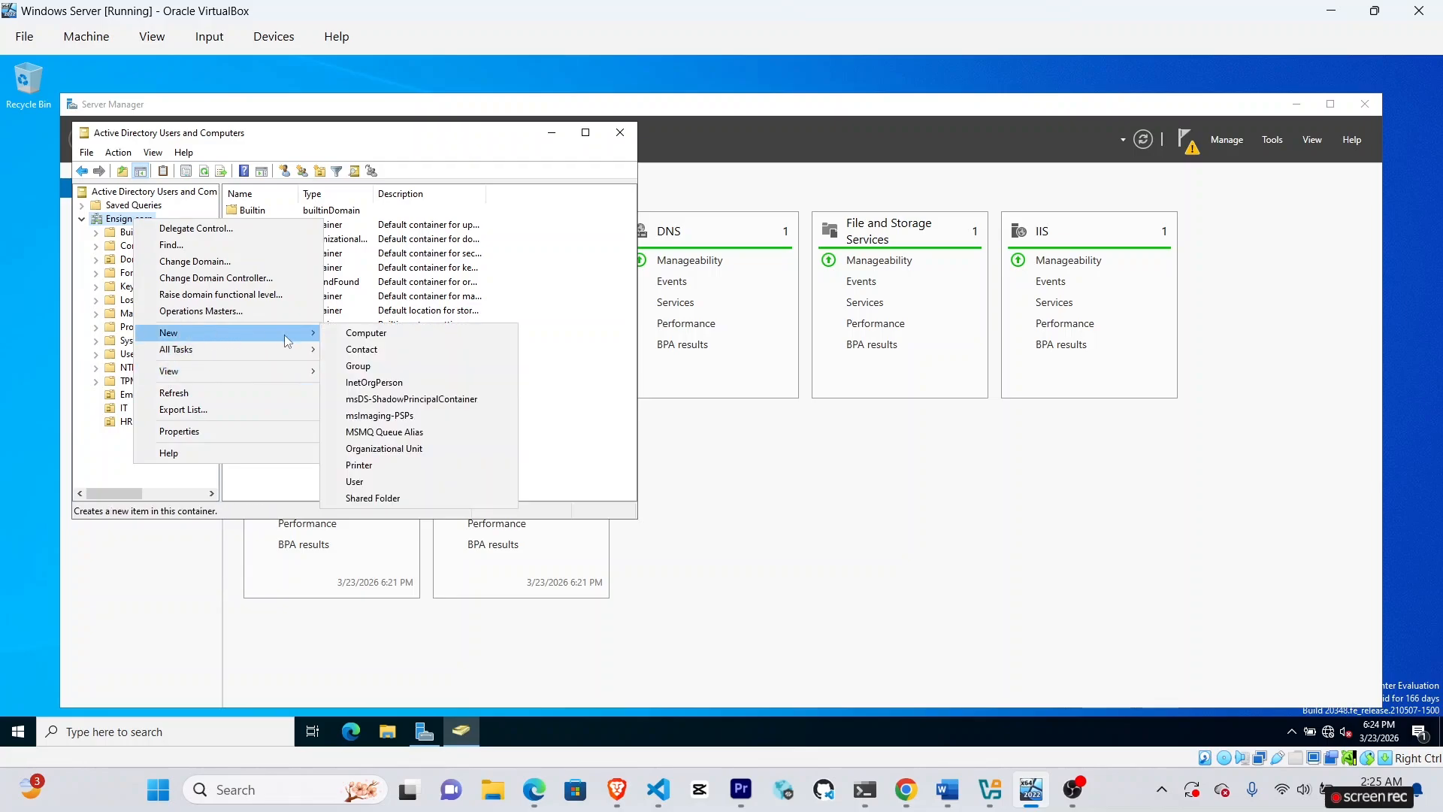
{"action": "left_click", "coordinate": [403, 451]}
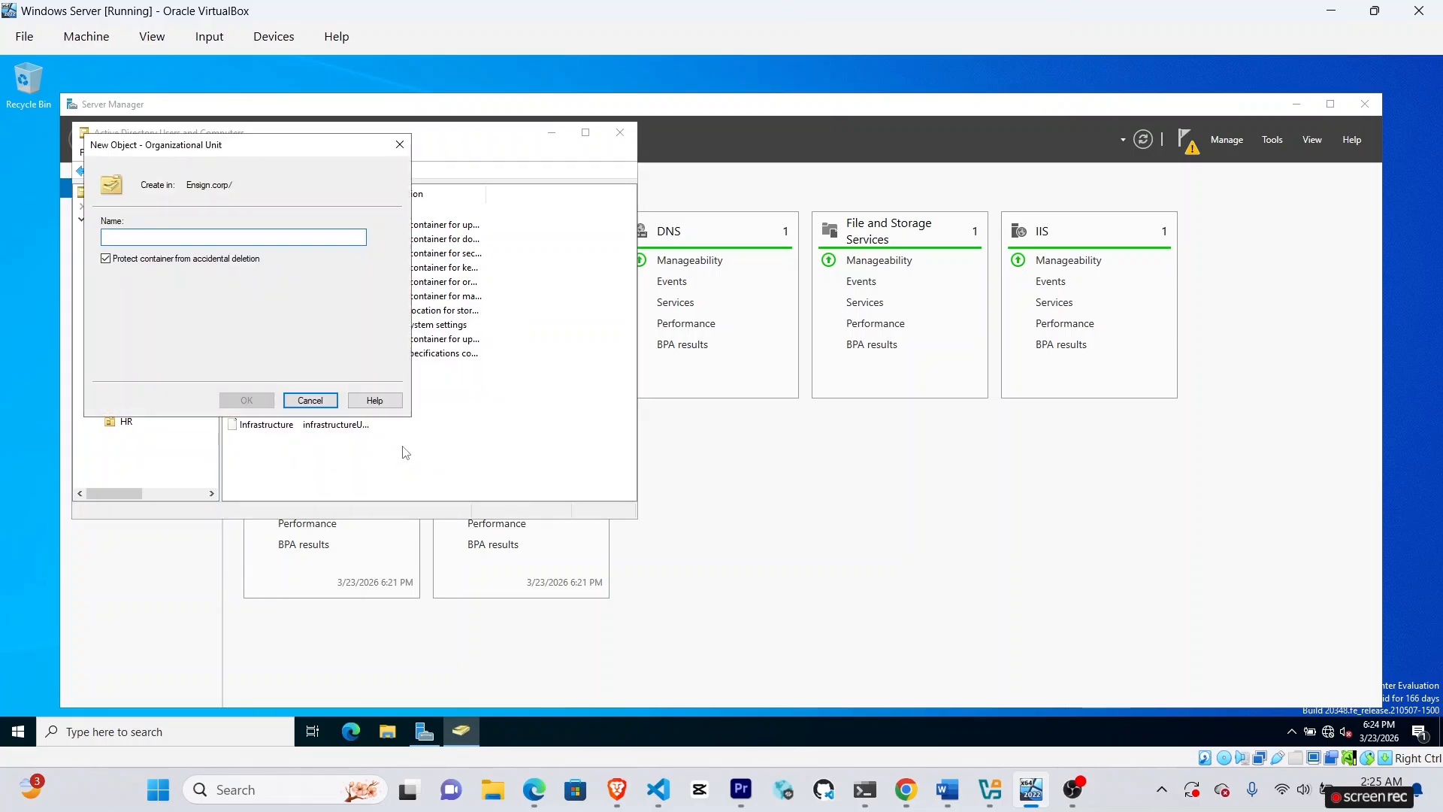
{"action": "type", "text": "Mana"}
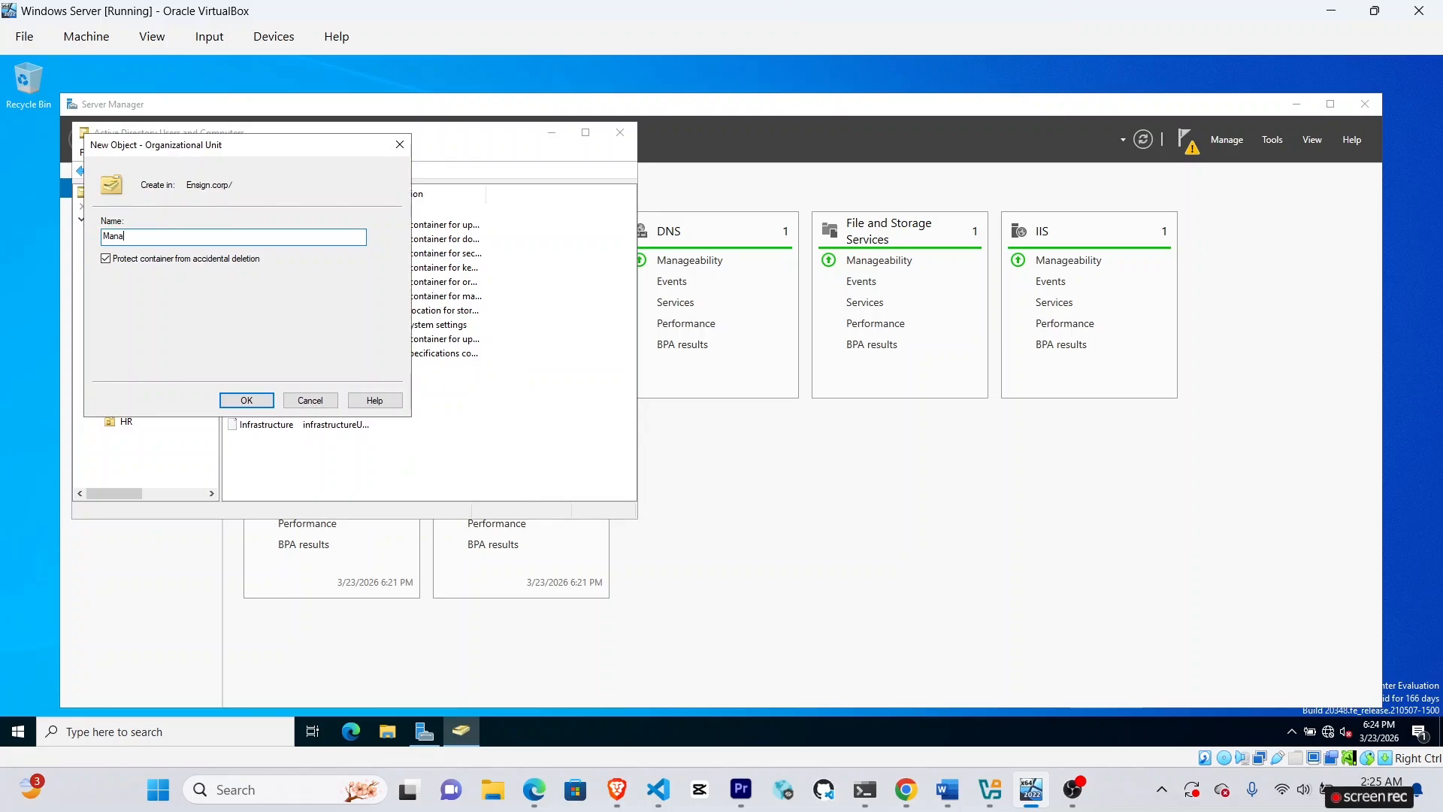
{"action": "type", "text": "gement"}
{"action": "left_click", "coordinate": [254, 401]}
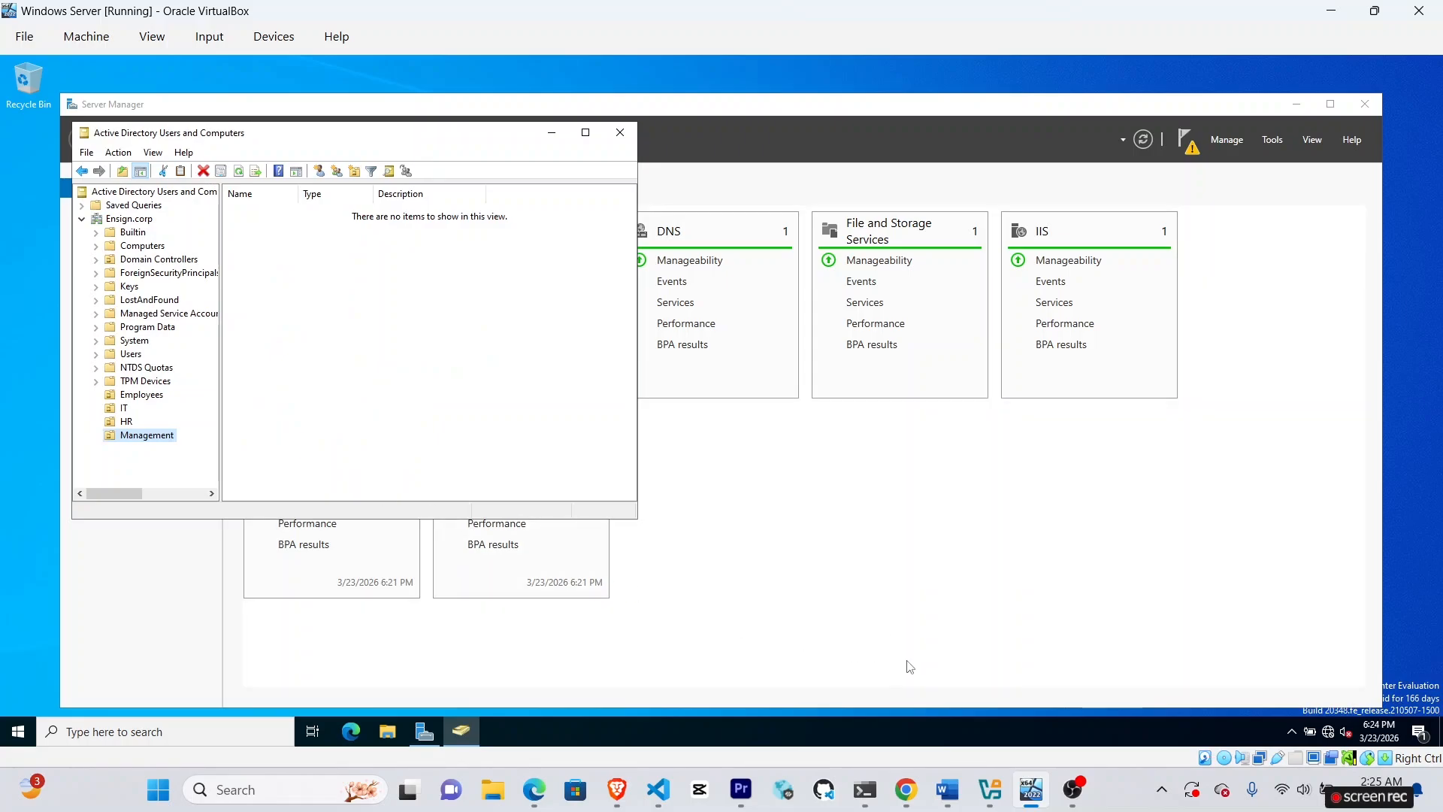
After rechecking the assignment, create the Research organizational unit under Ensign.corp.
{"action": "mouse_move", "coordinate": [1036, 790]}
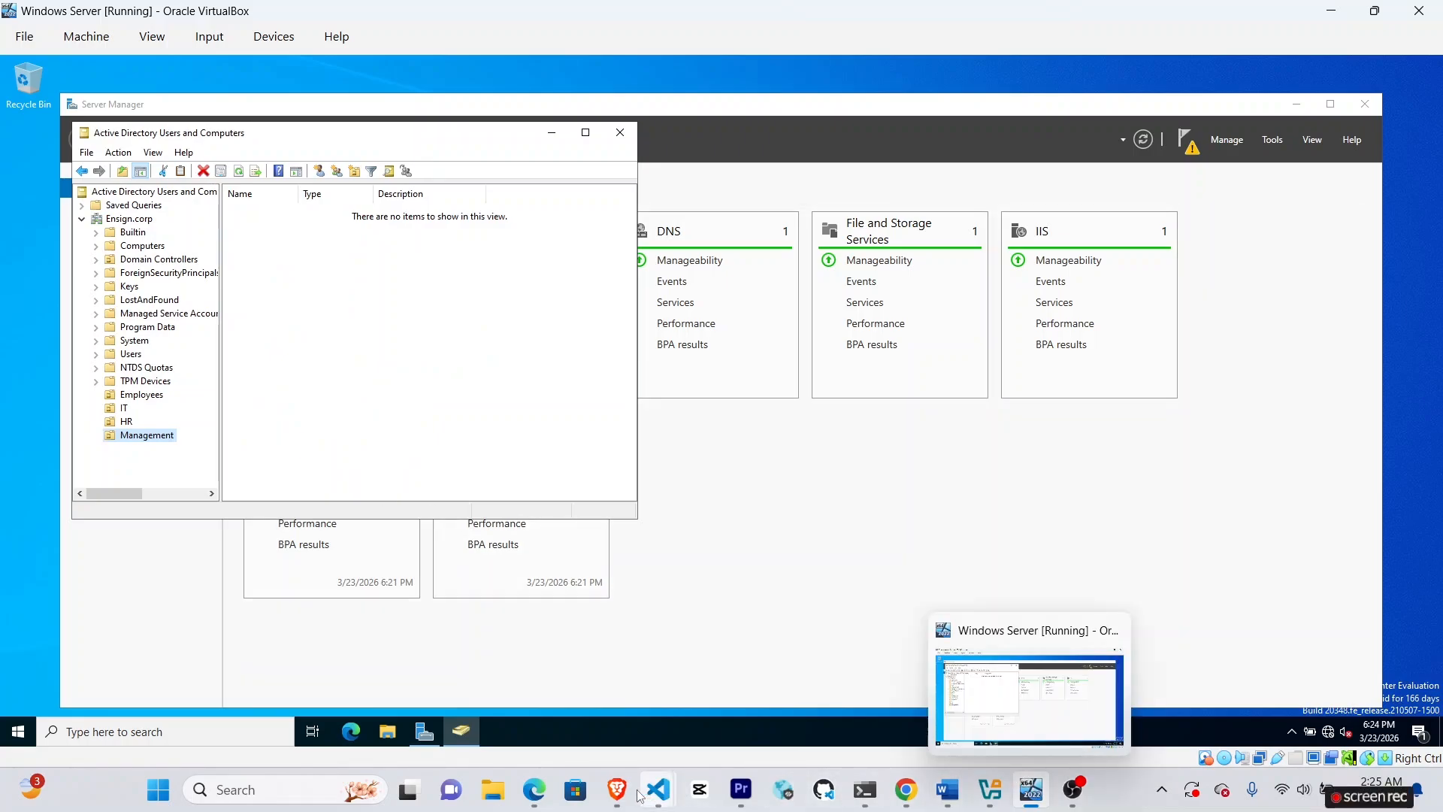
{"action": "mouse_move", "coordinate": [616, 789]}
{"action": "left_click", "coordinate": [627, 730]}
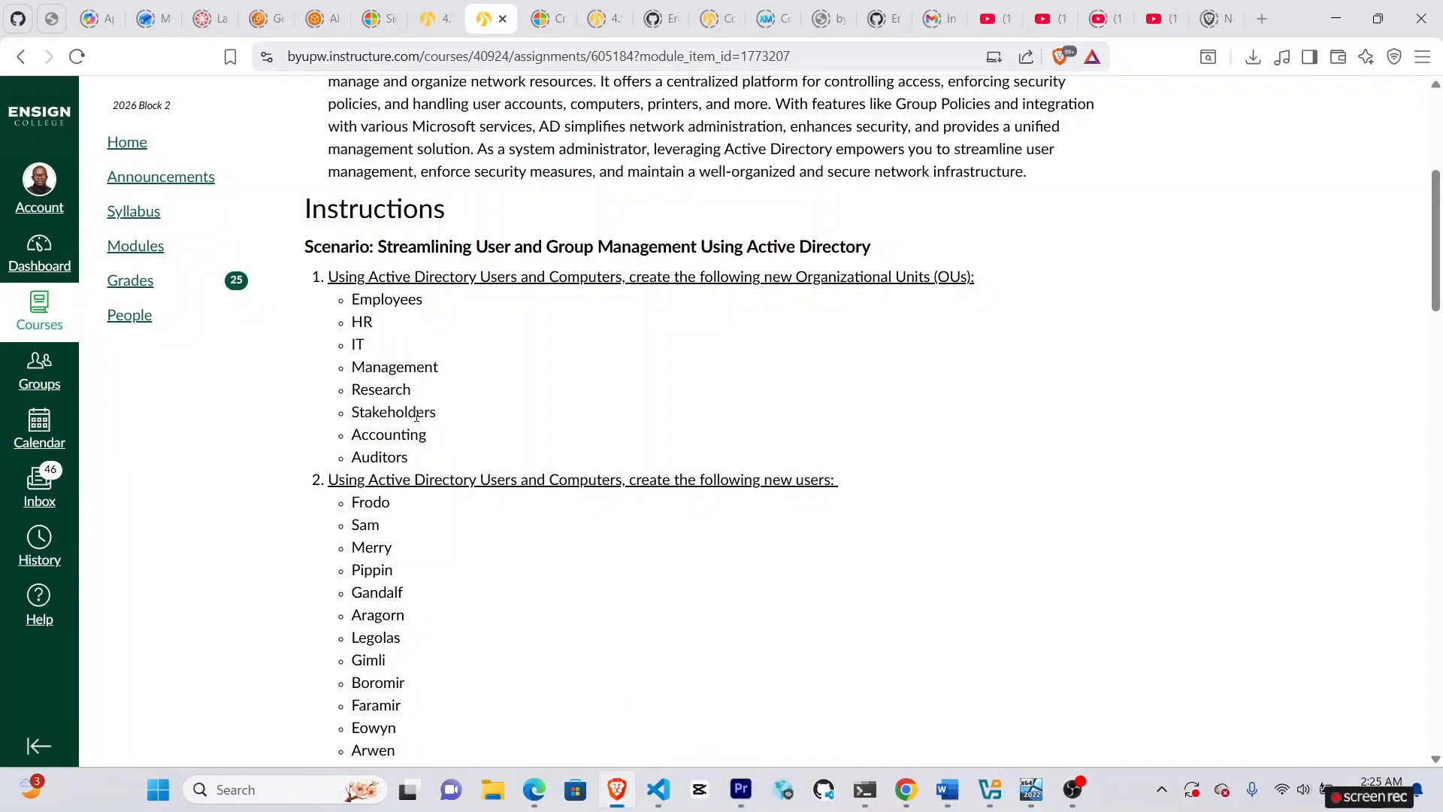
{"action": "left_click", "coordinate": [1031, 789]}
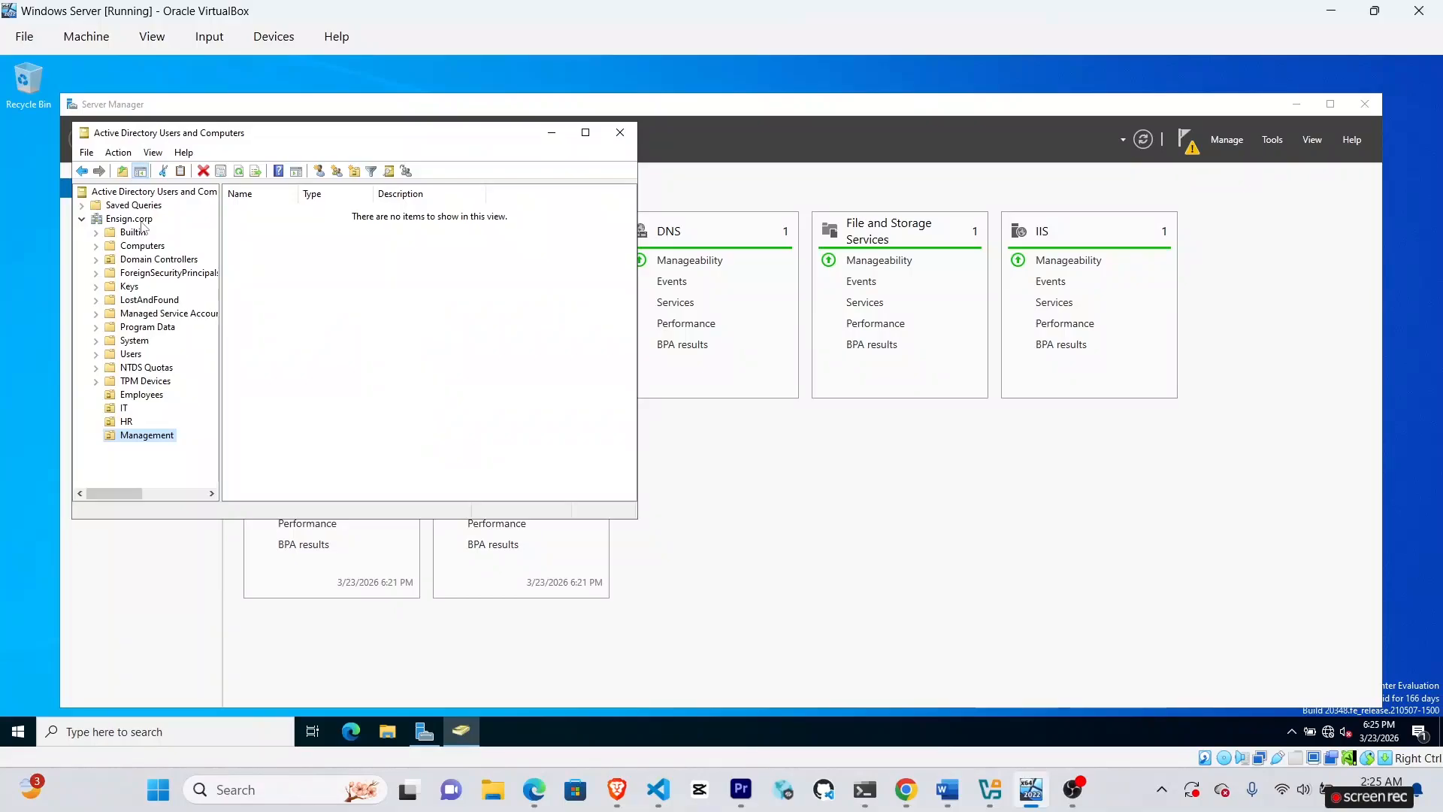
{"action": "right_click", "coordinate": [133, 218]}
{"action": "left_click", "coordinate": [124, 223]}
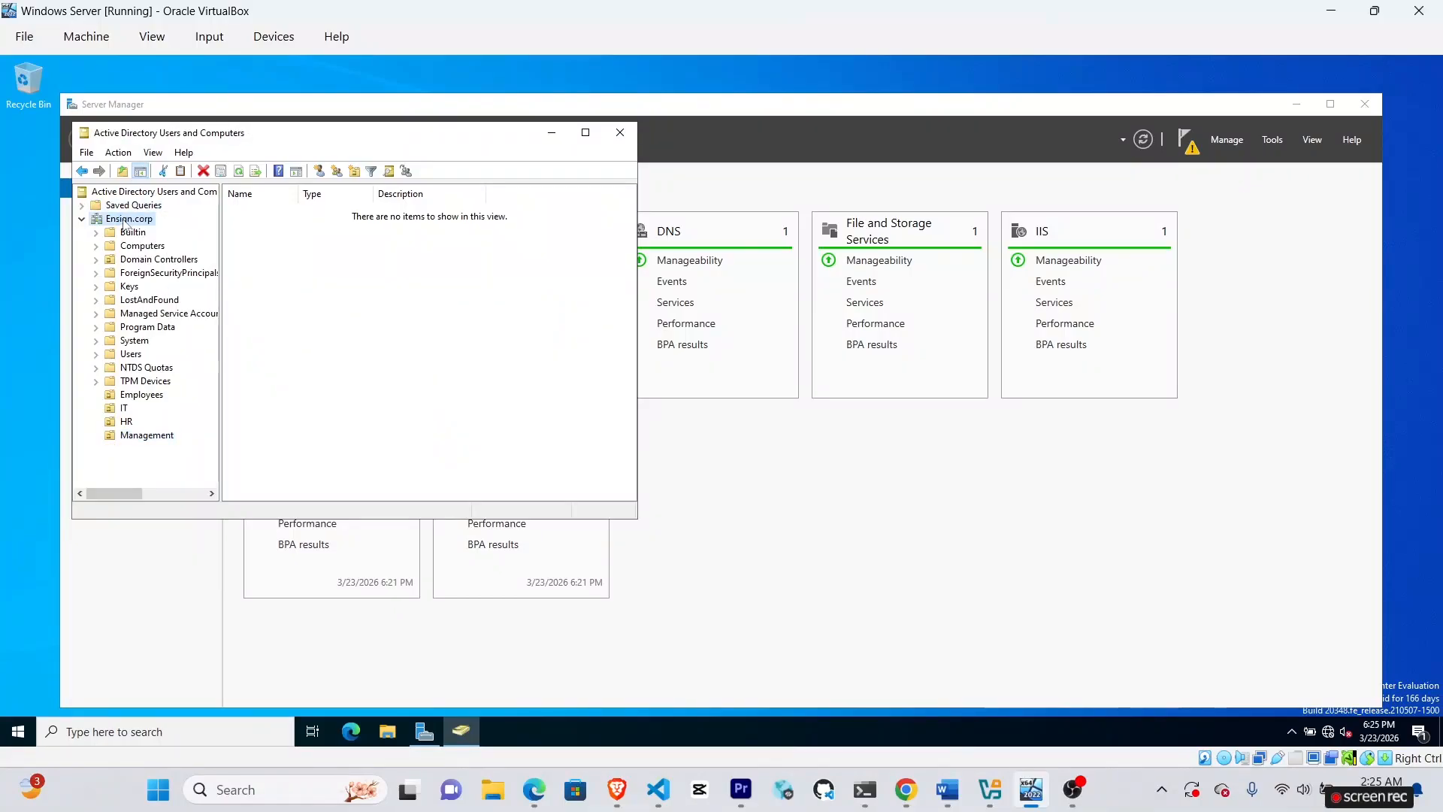
{"action": "right_click", "coordinate": [124, 222]}
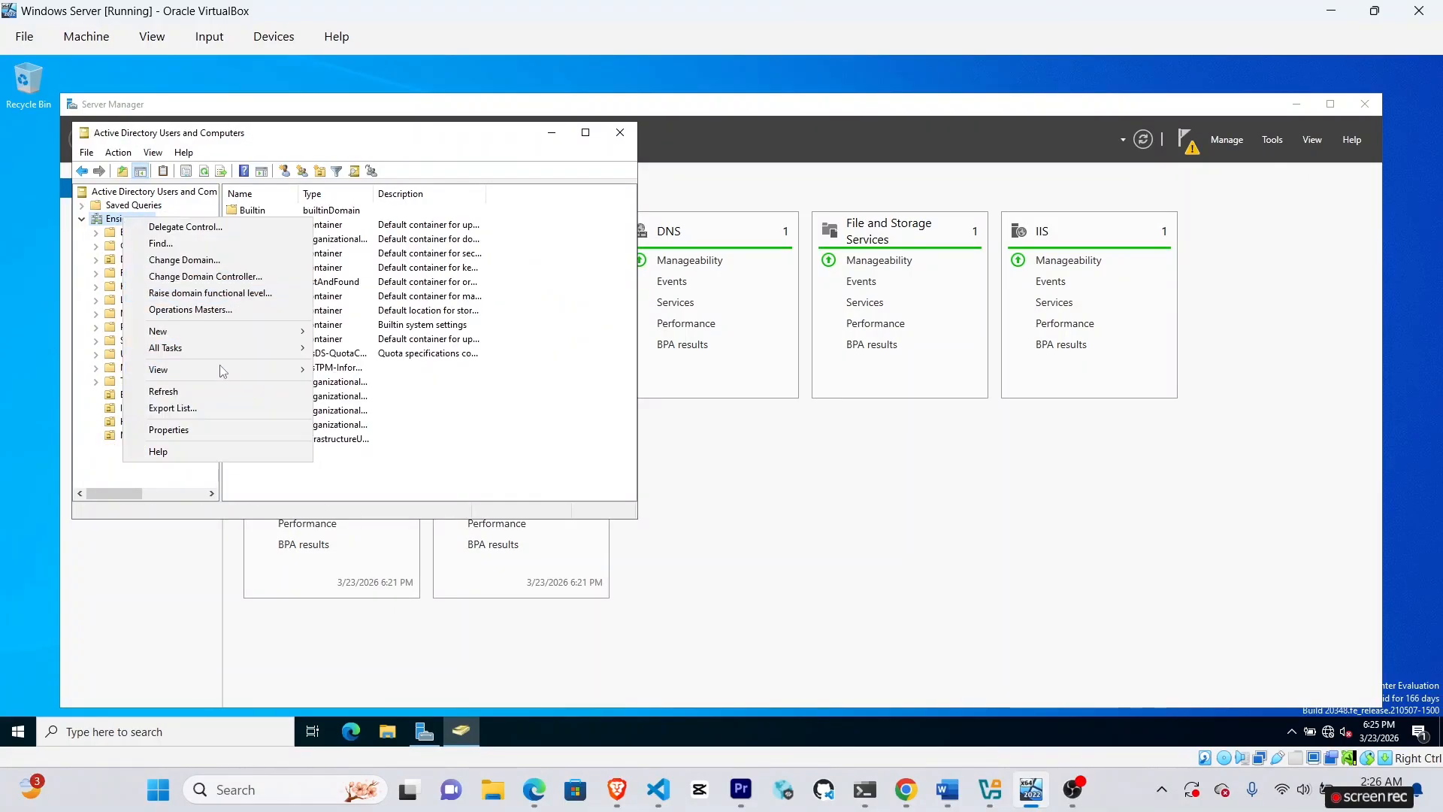
{"action": "mouse_move", "coordinate": [223, 332]}
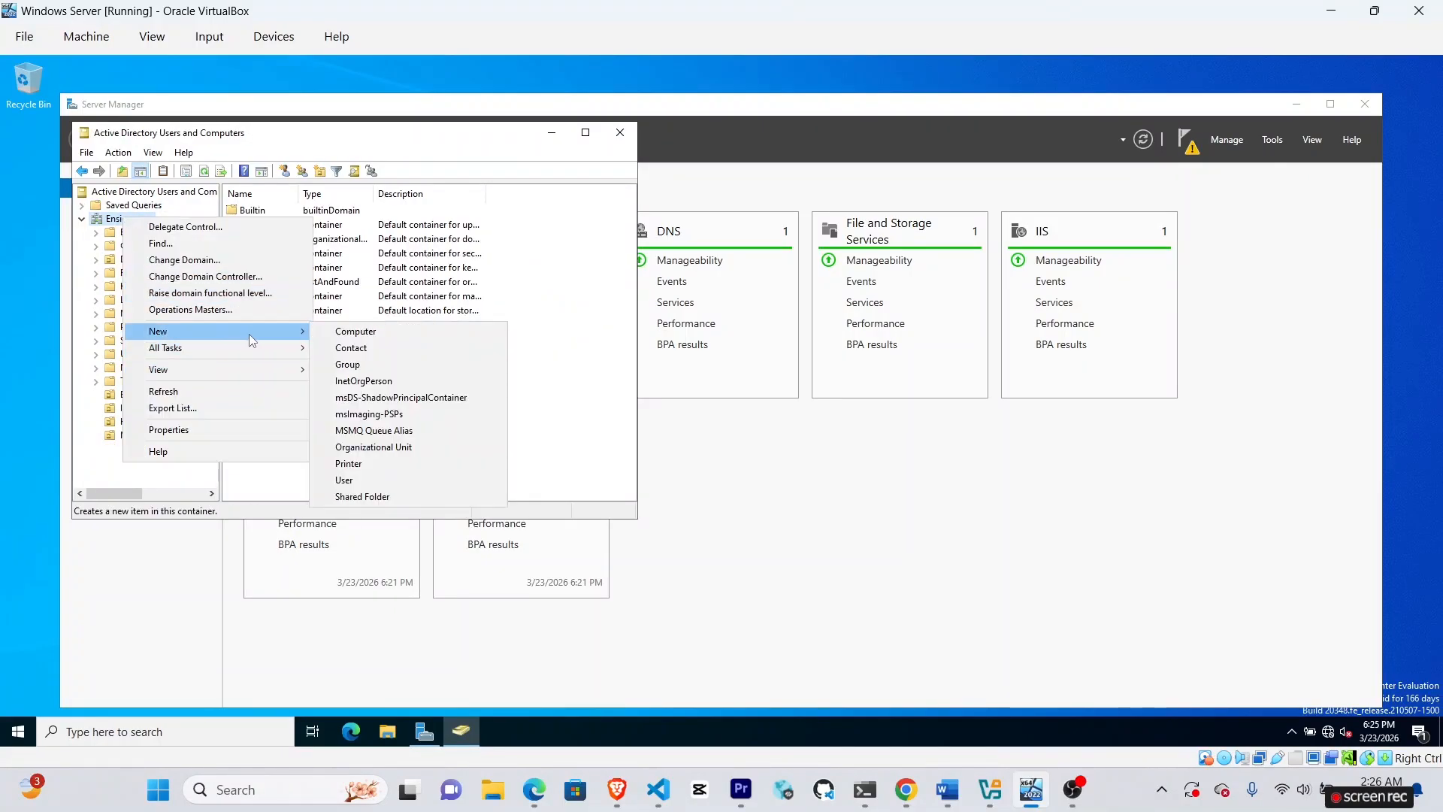
{"action": "left_click", "coordinate": [404, 446]}
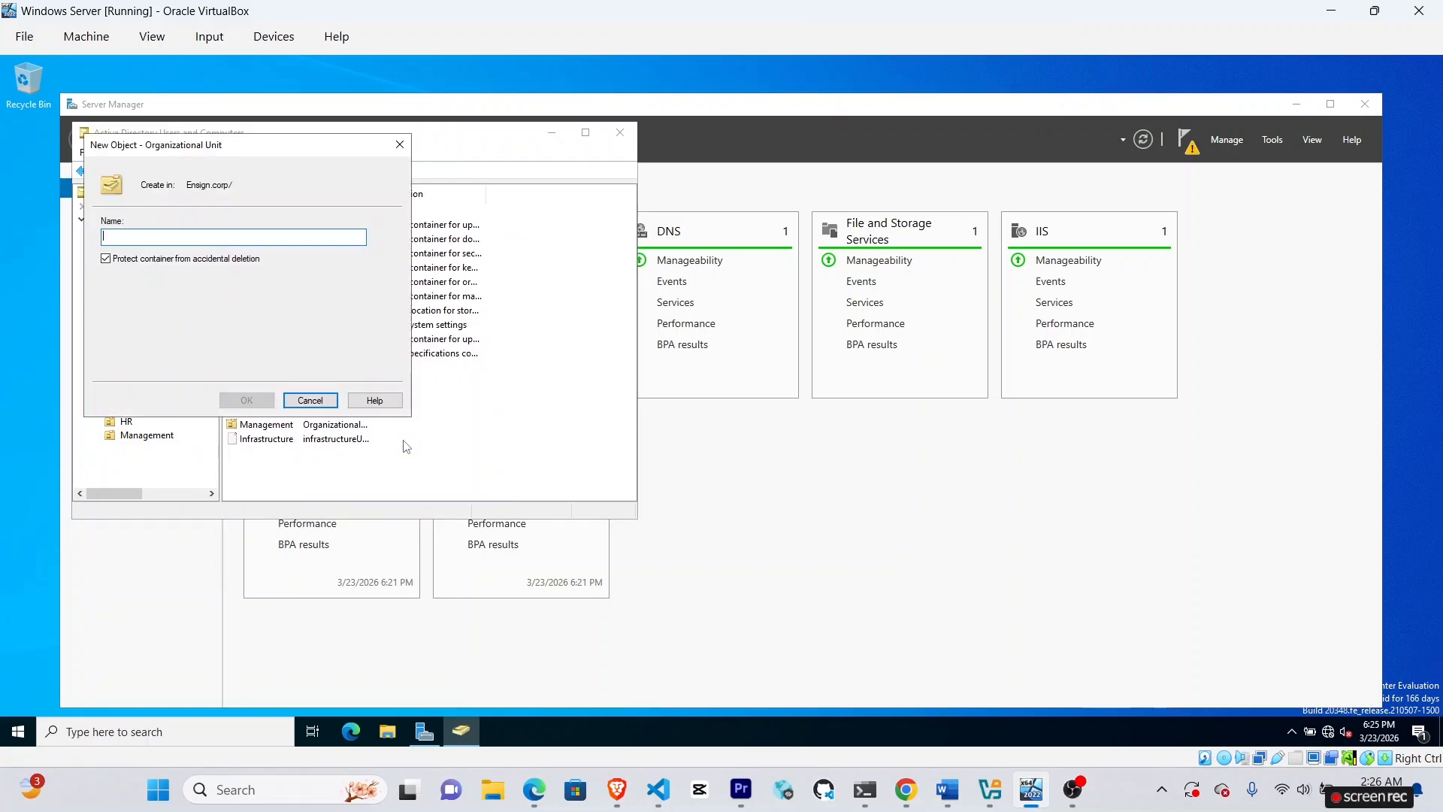
{"action": "type", "text": "Re"}
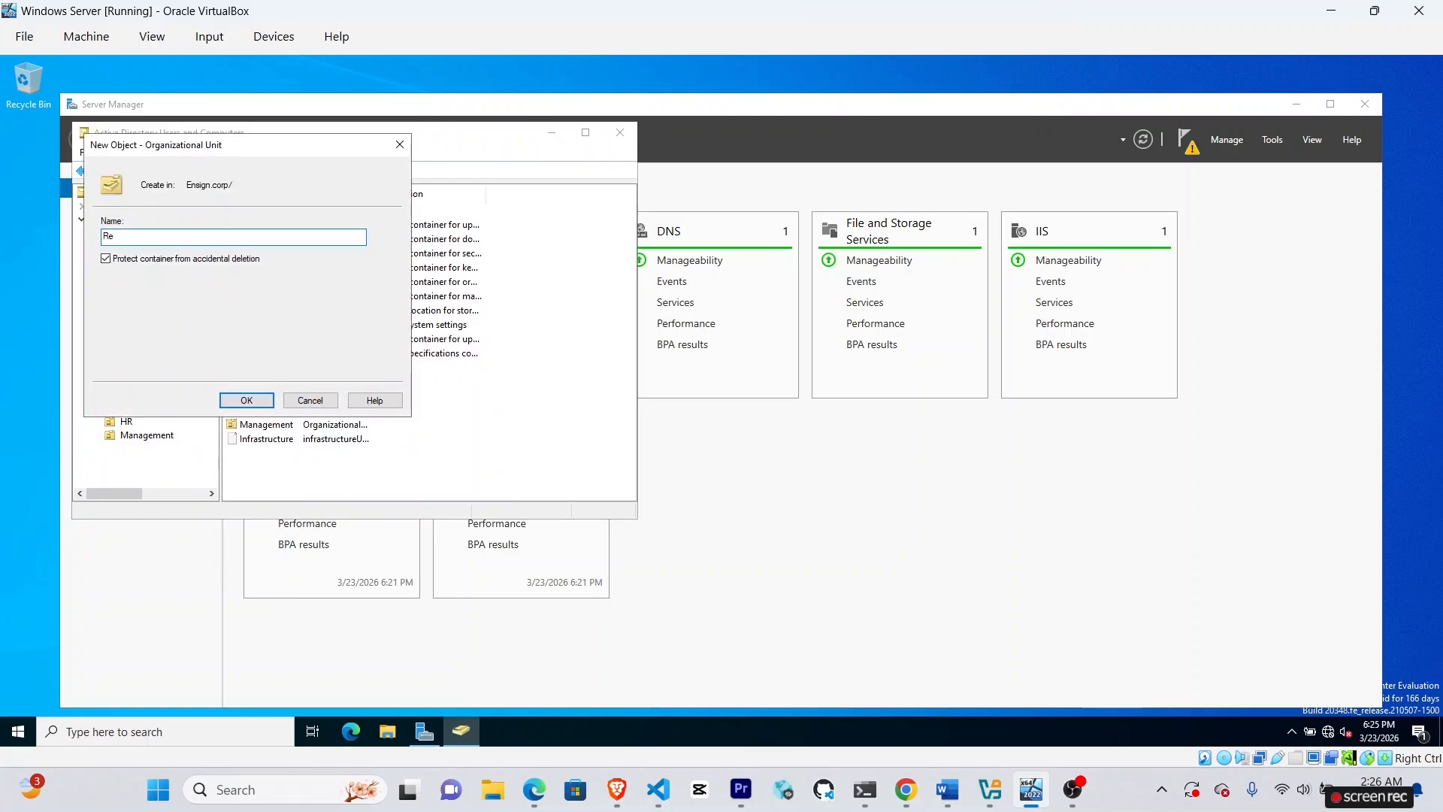
{"action": "type", "text": "search"}
{"action": "left_click", "coordinate": [265, 399]}
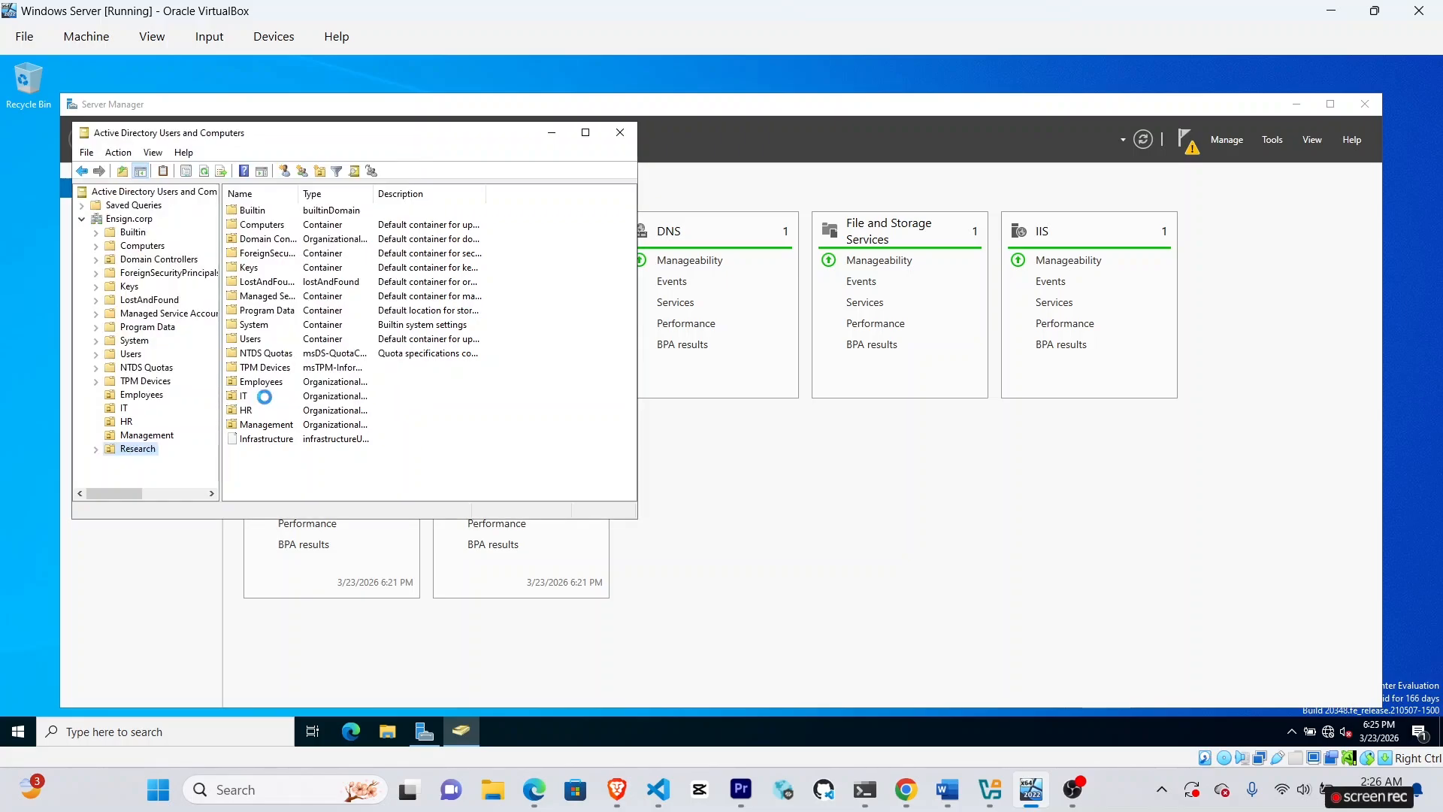
Create the Stakeholders organizational unit under Ensign.corp.
{"action": "right_click", "coordinate": [131, 222]}
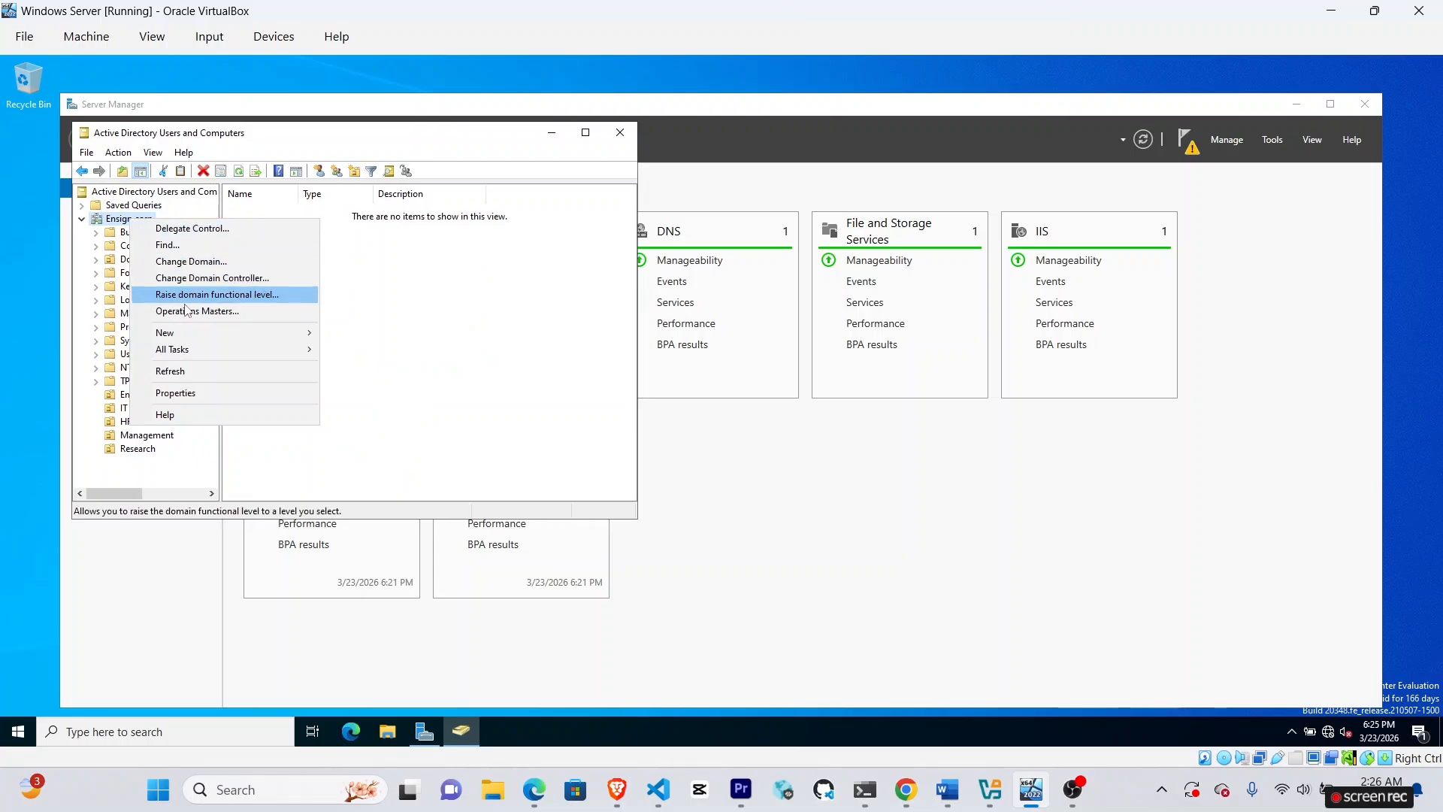
{"action": "mouse_move", "coordinate": [197, 337]}
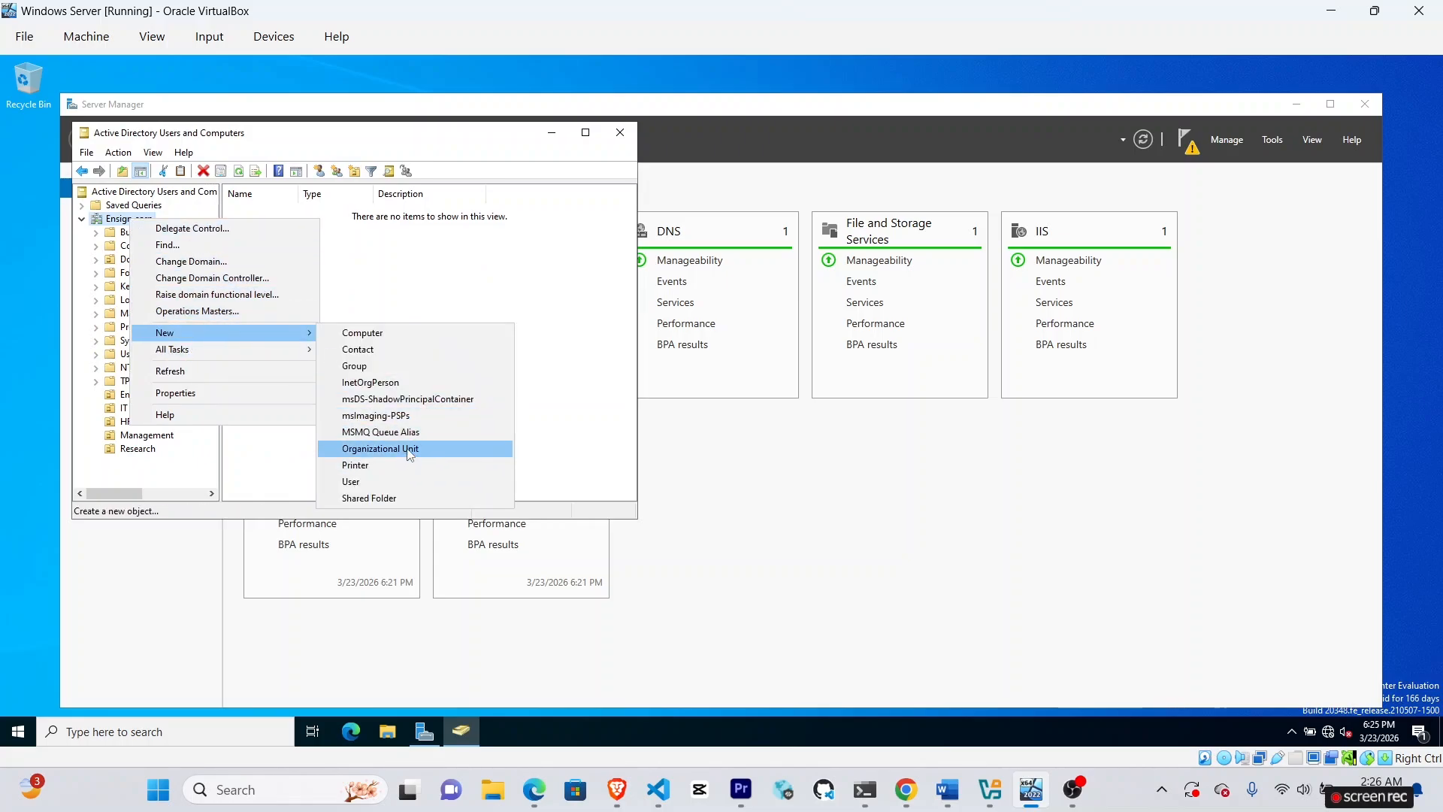
{"action": "left_click", "coordinate": [412, 450]}
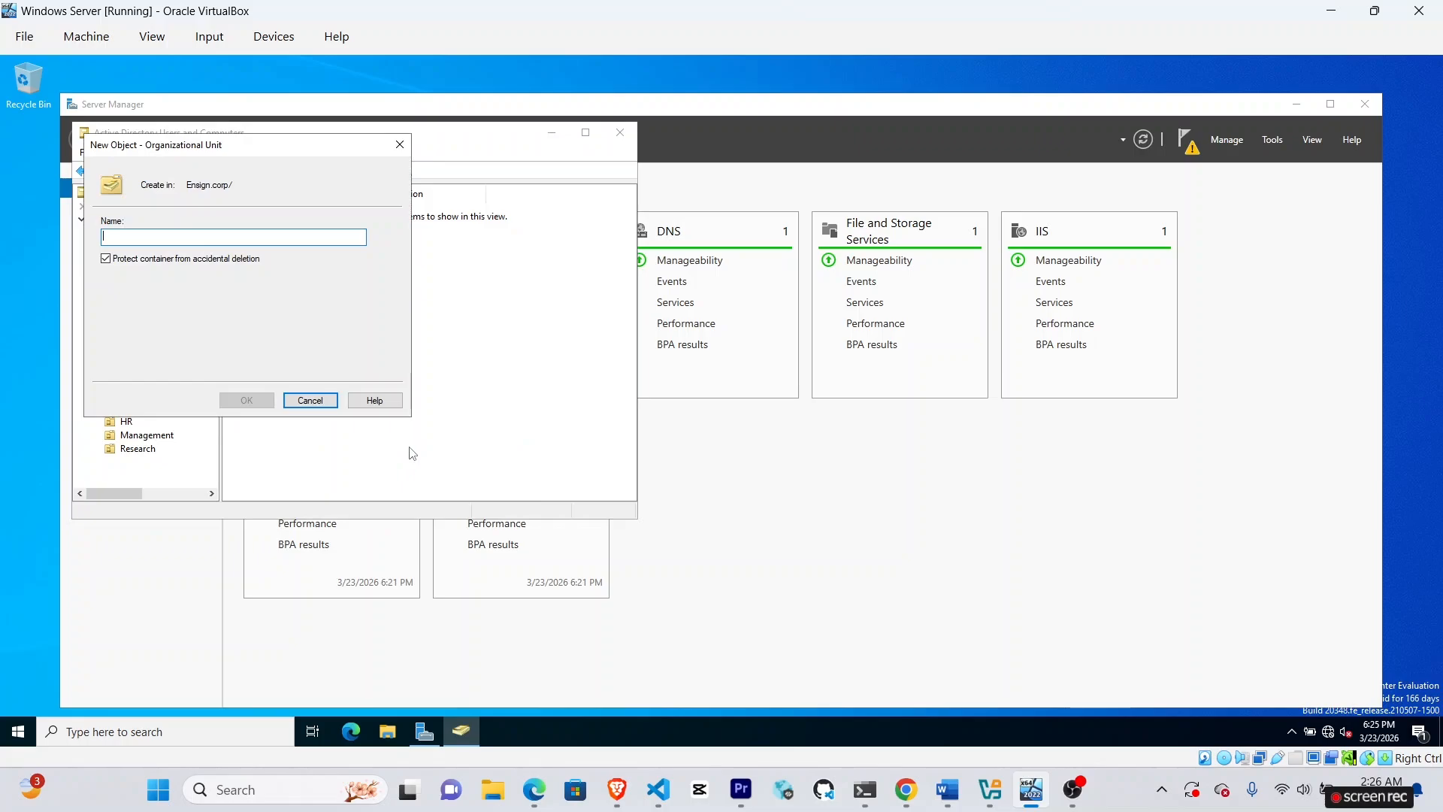
{"action": "type", "text": "Sta"}
{"action": "type", "text": "kehol"}
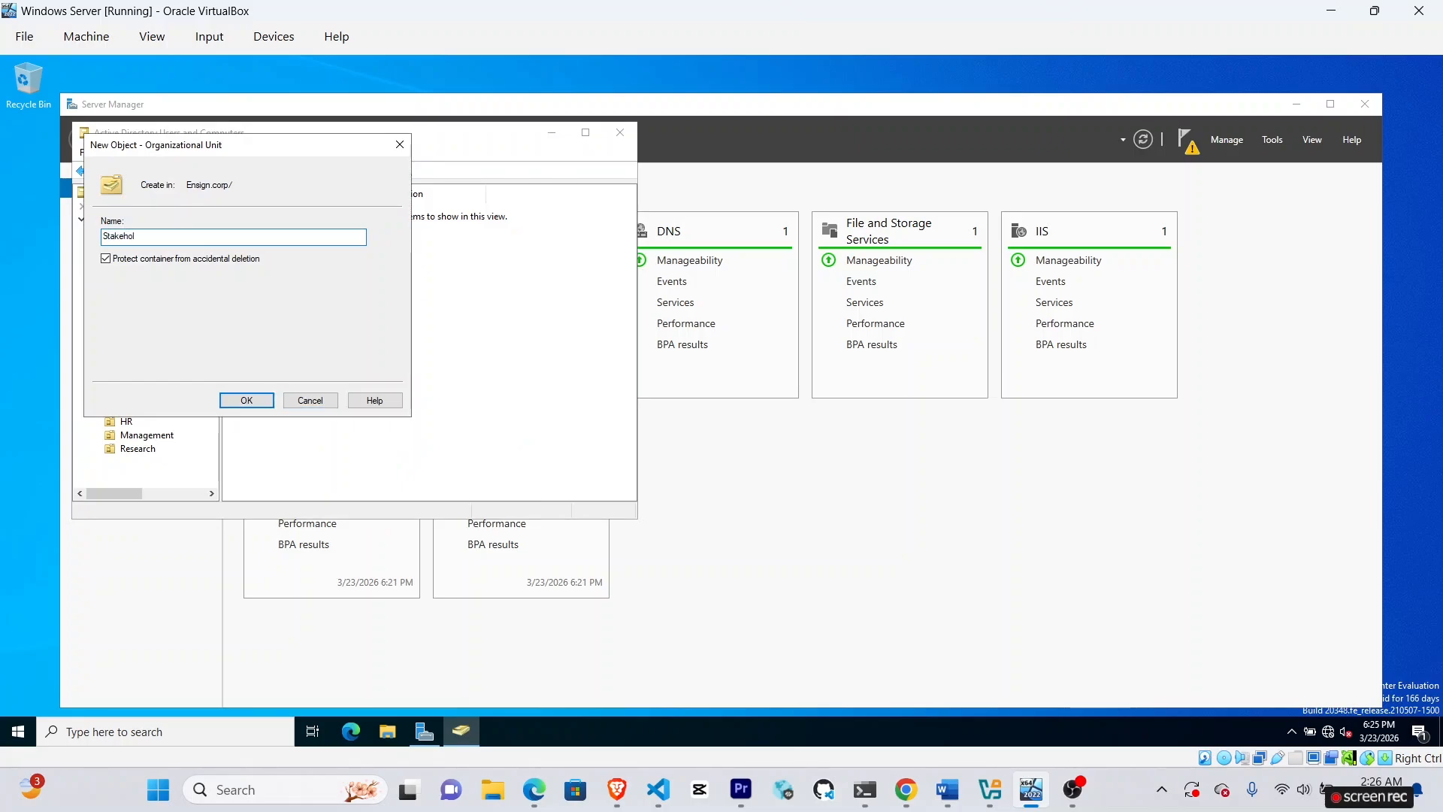
{"action": "type", "text": "ders"}
{"action": "left_click", "coordinate": [617, 799]}
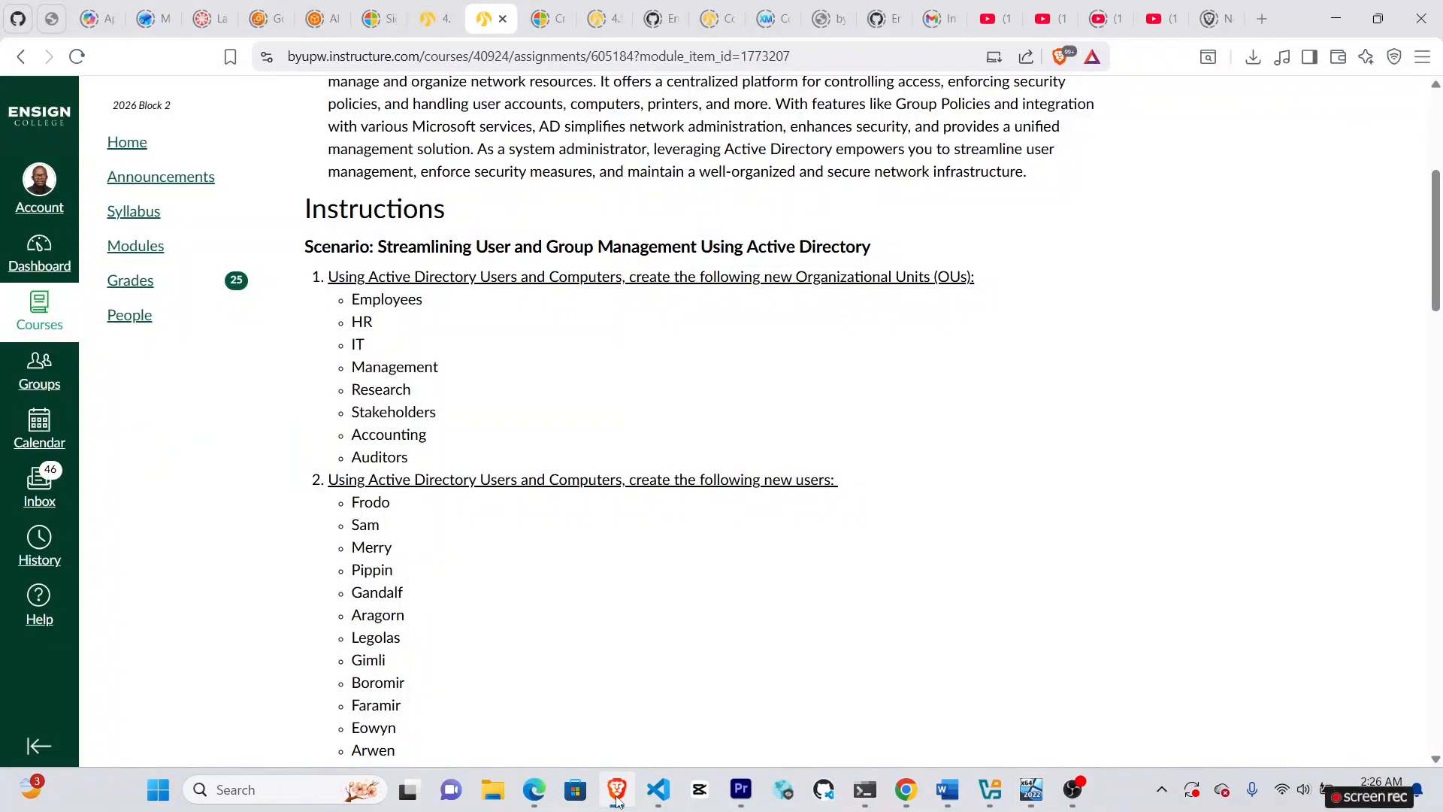
{"action": "left_click", "coordinate": [1031, 789]}
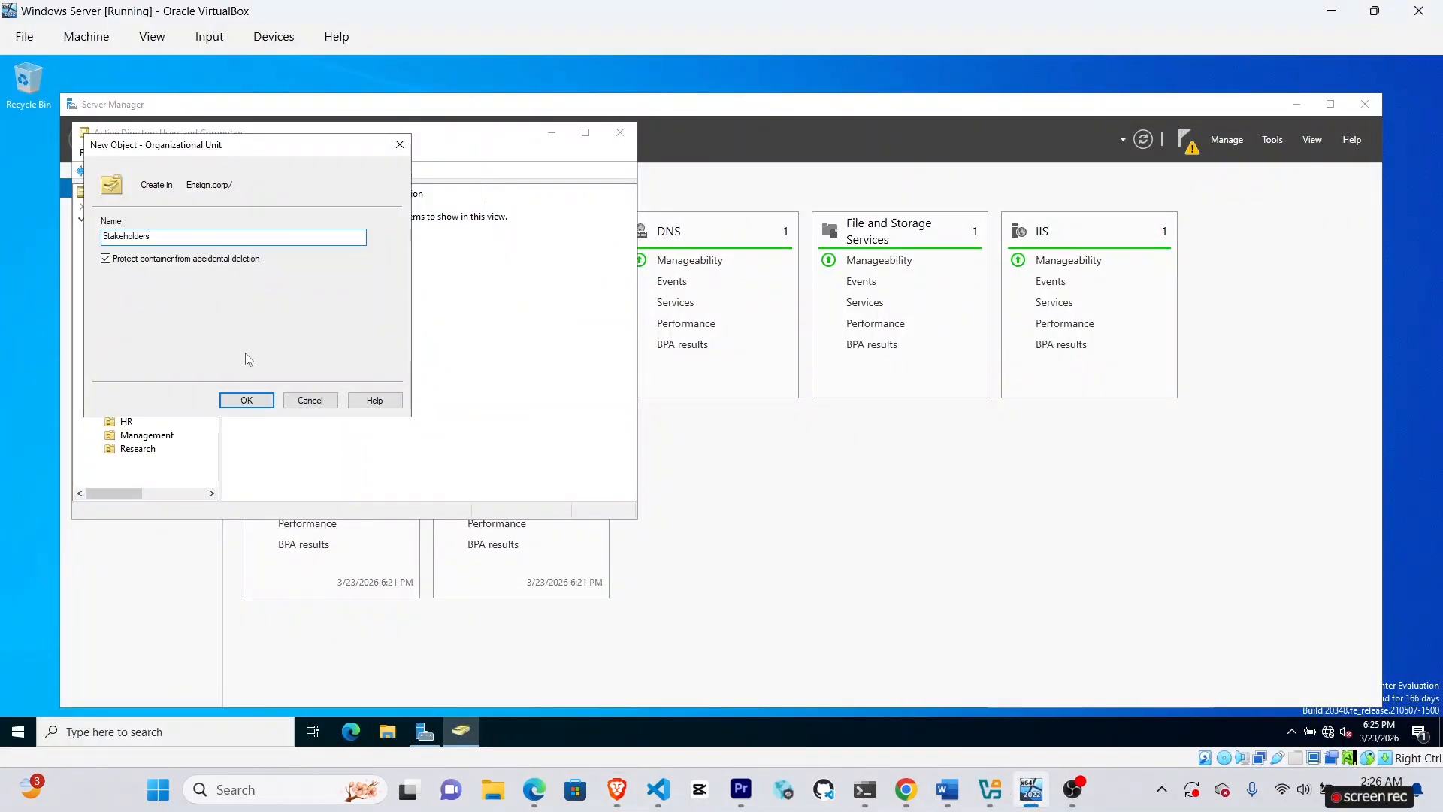
{"action": "left_click", "coordinate": [251, 399]}
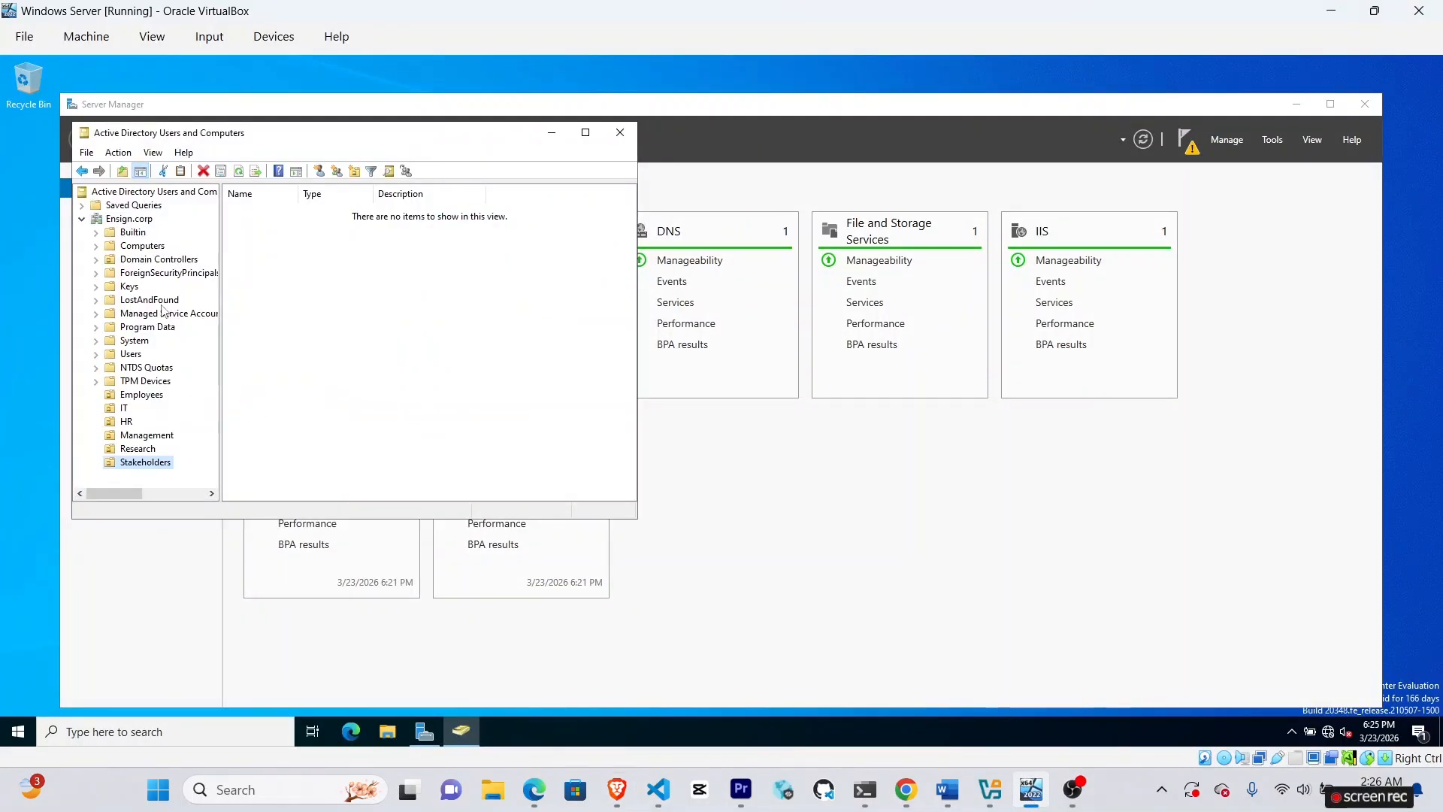
{"action": "right_click", "coordinate": [129, 218]}
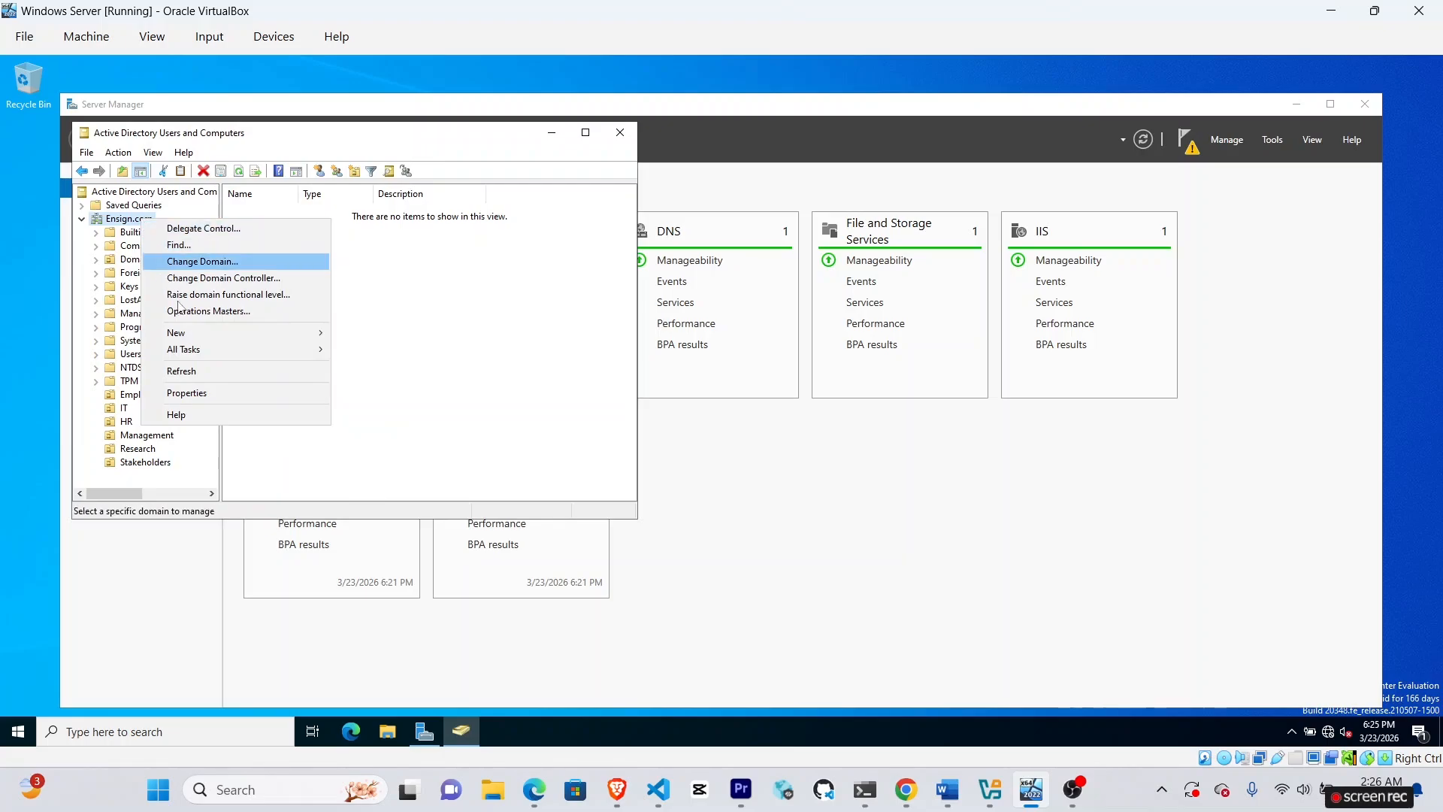
Create the Accounting organizational unit under Ensign.corp.
{"action": "mouse_move", "coordinate": [191, 334]}
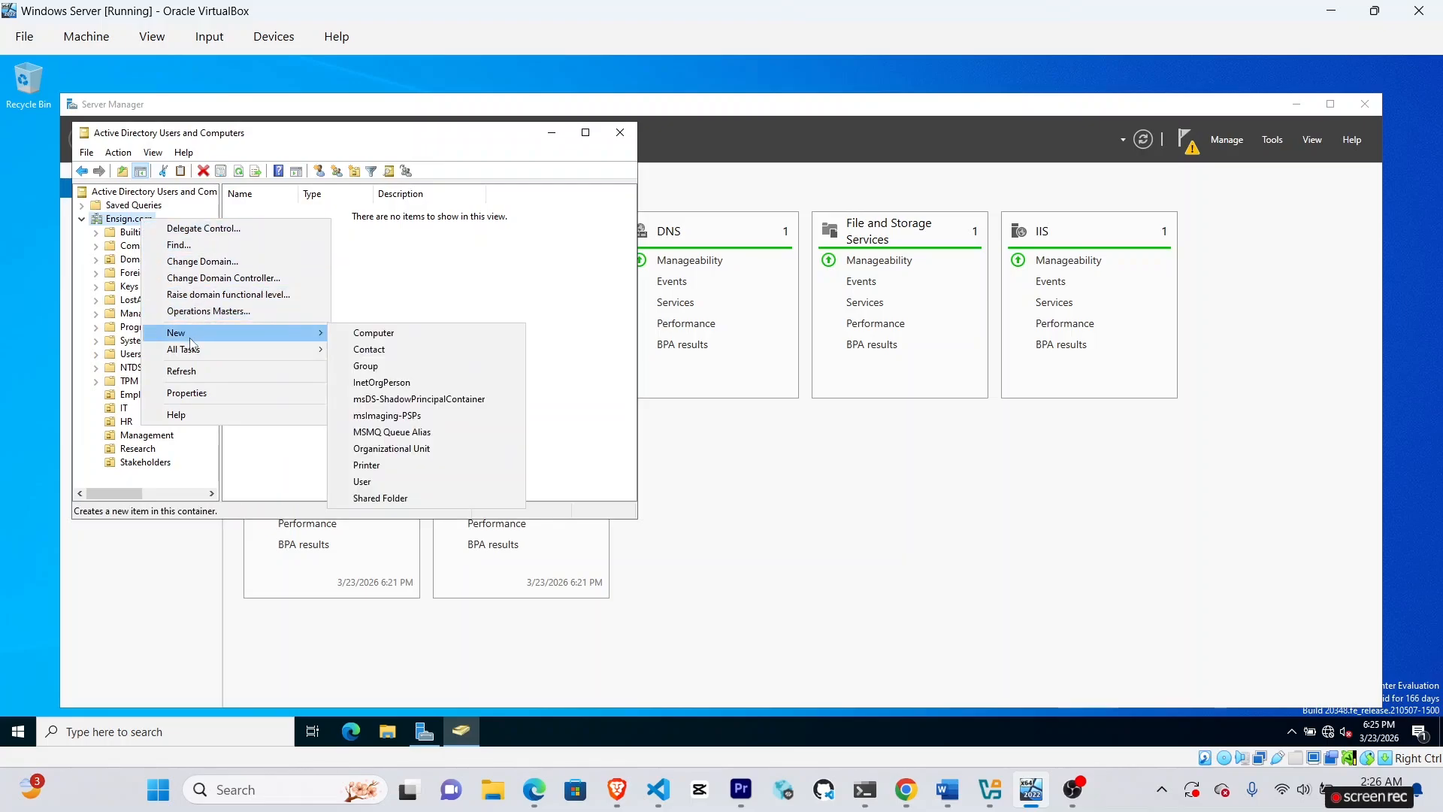
{"action": "left_click", "coordinate": [400, 449]}
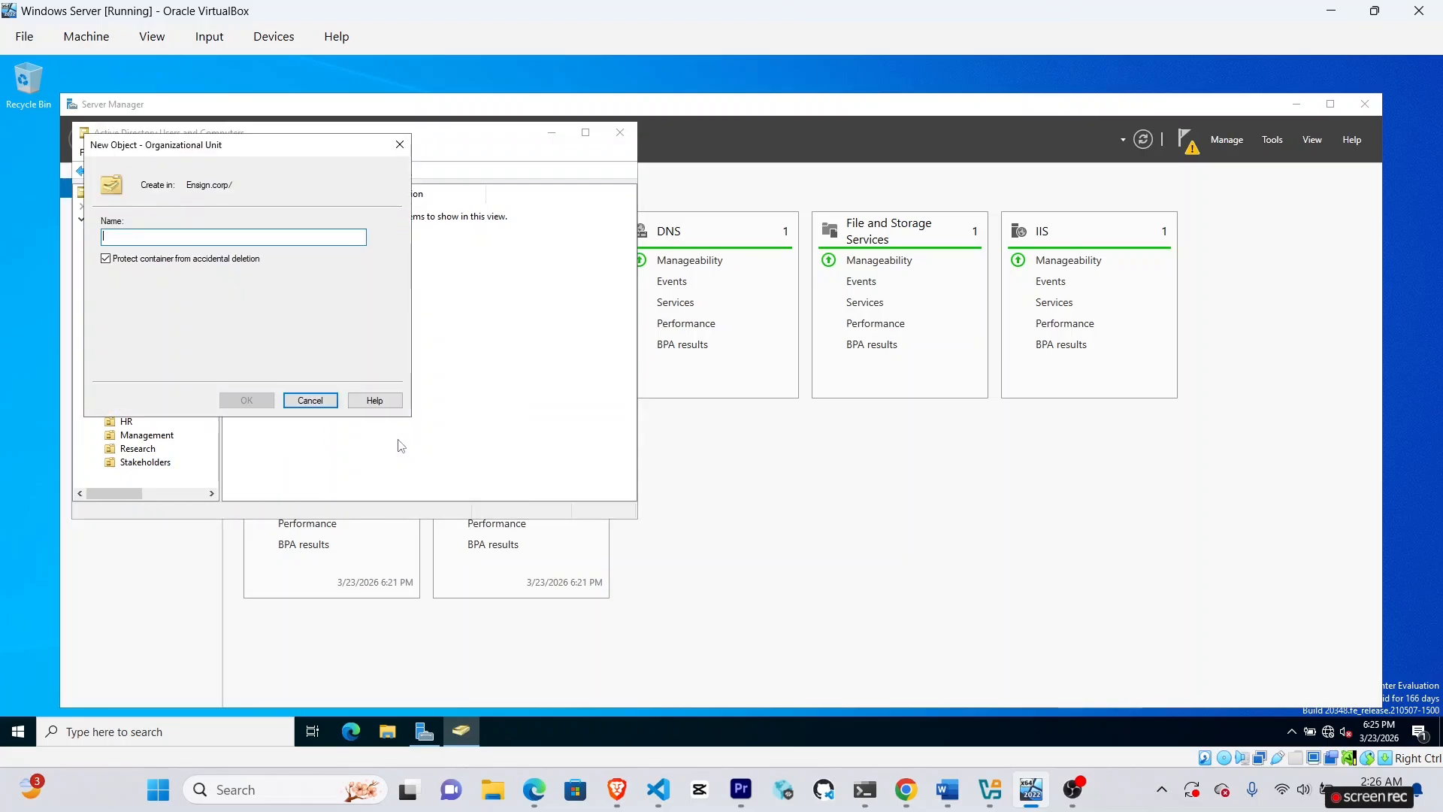
{"action": "type", "text": "Accounting"}
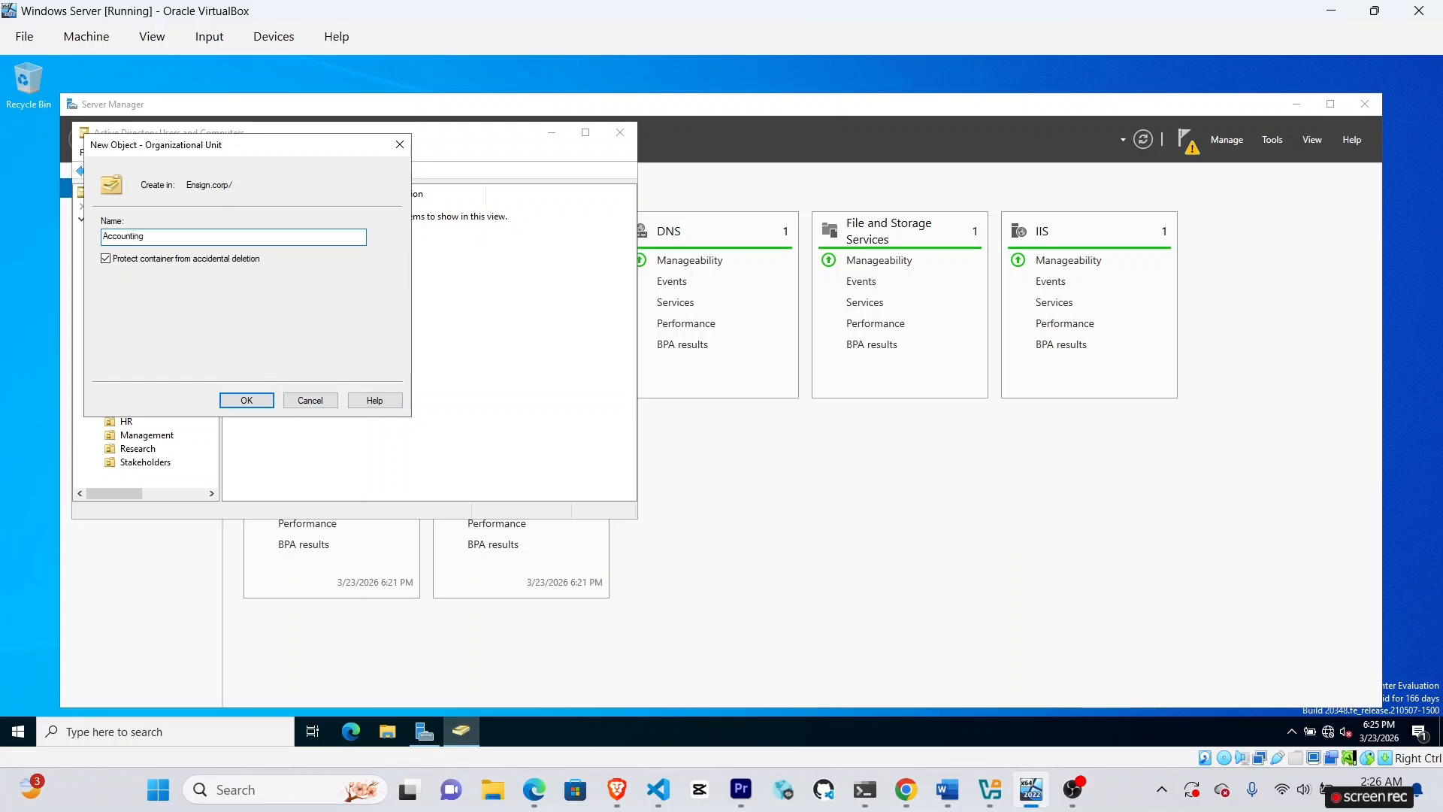
{"action": "left_click", "coordinate": [230, 401]}
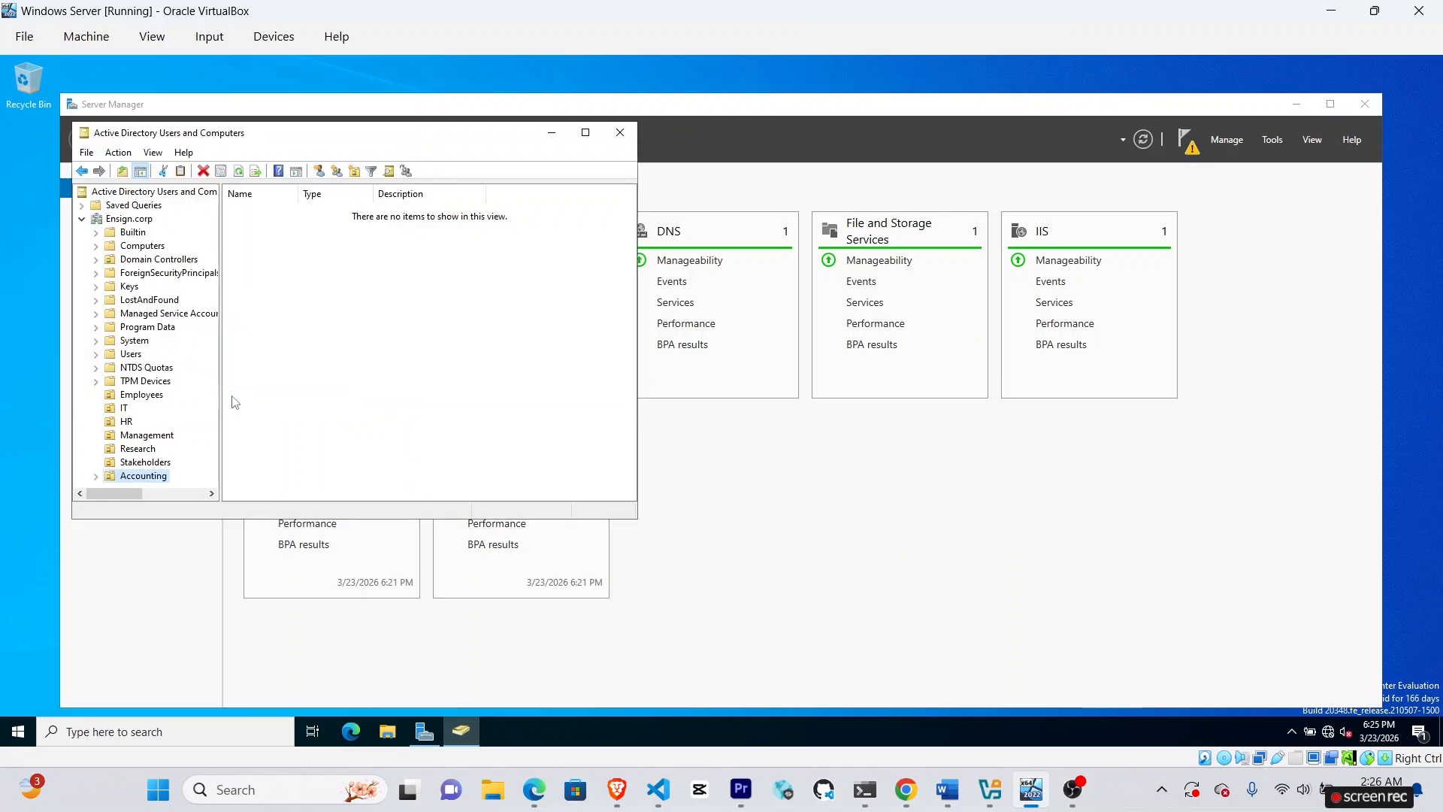
Create the Auditors organizational unit under Ensign.corp.
{"action": "right_click", "coordinate": [135, 219]}
{"action": "mouse_move", "coordinate": [171, 331]}
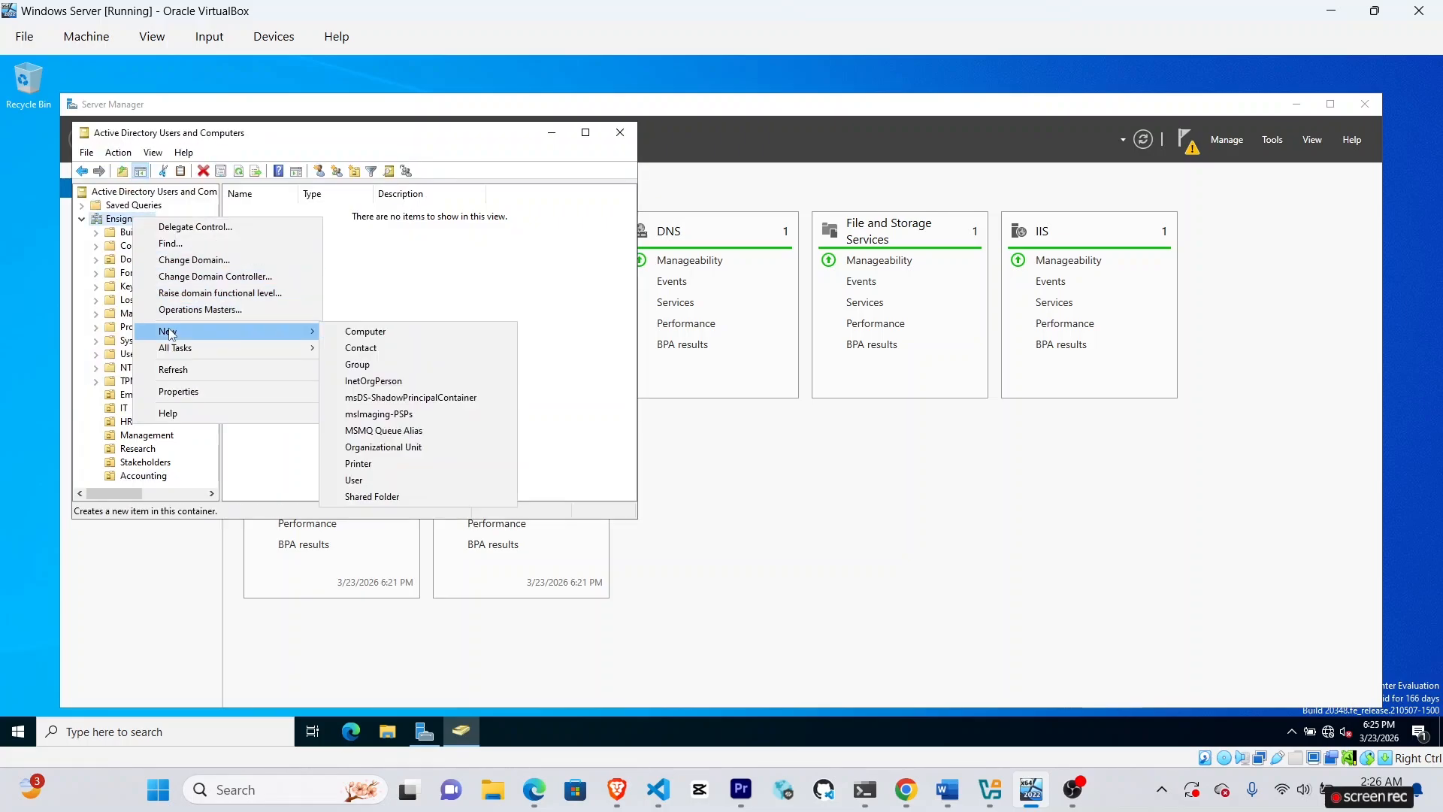
{"action": "left_click", "coordinate": [441, 447]}
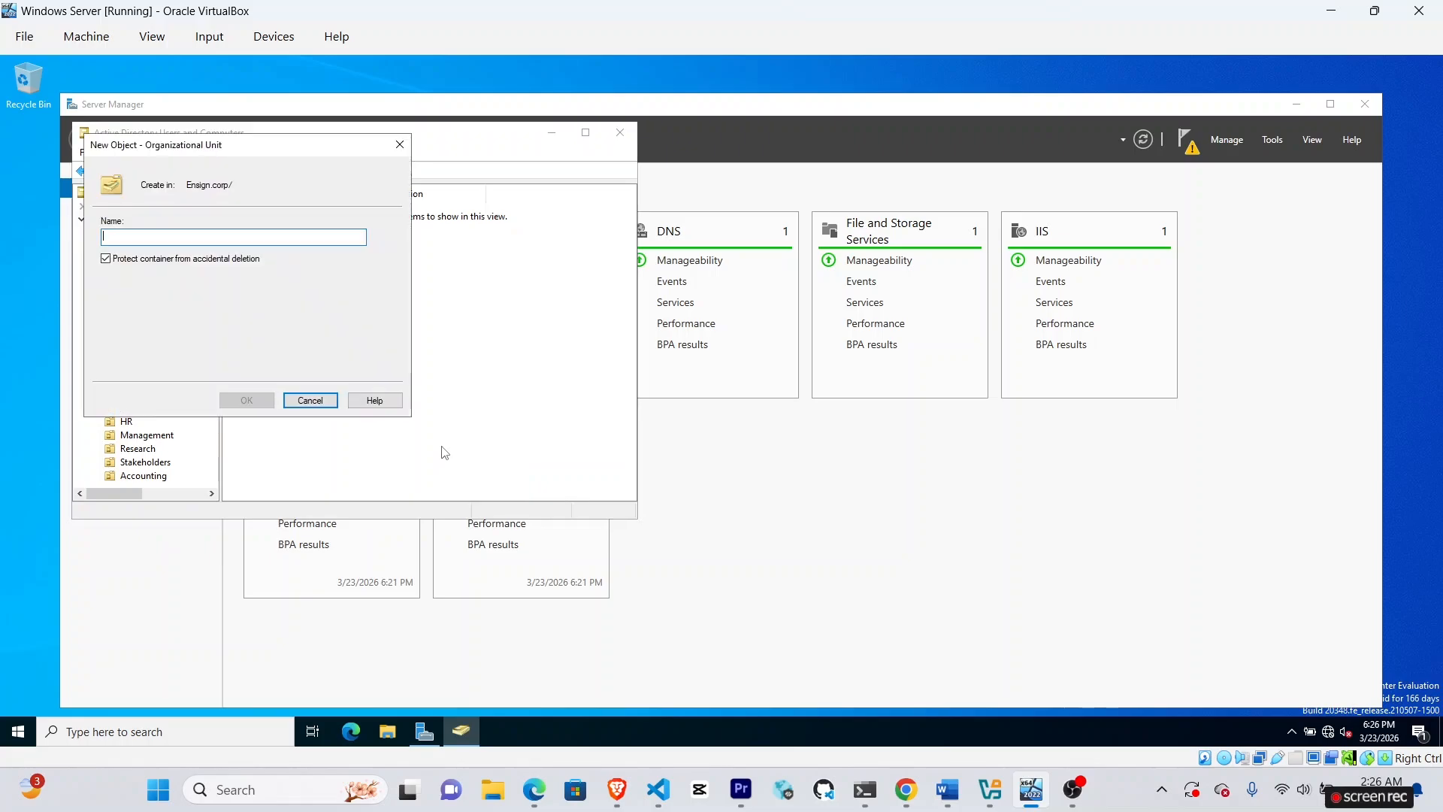
{"action": "type", "text": "Auditors"}
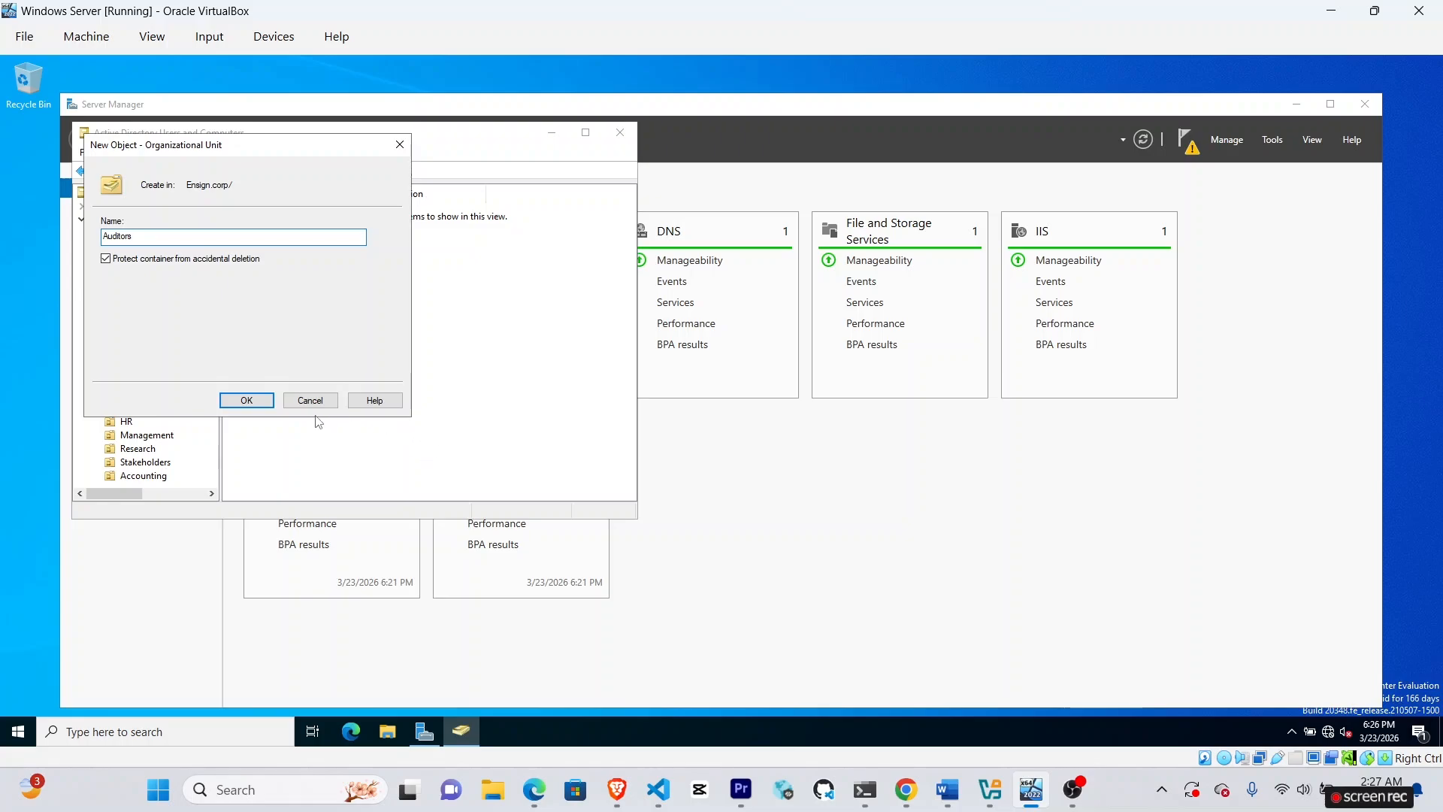
{"action": "left_click", "coordinate": [263, 404]}
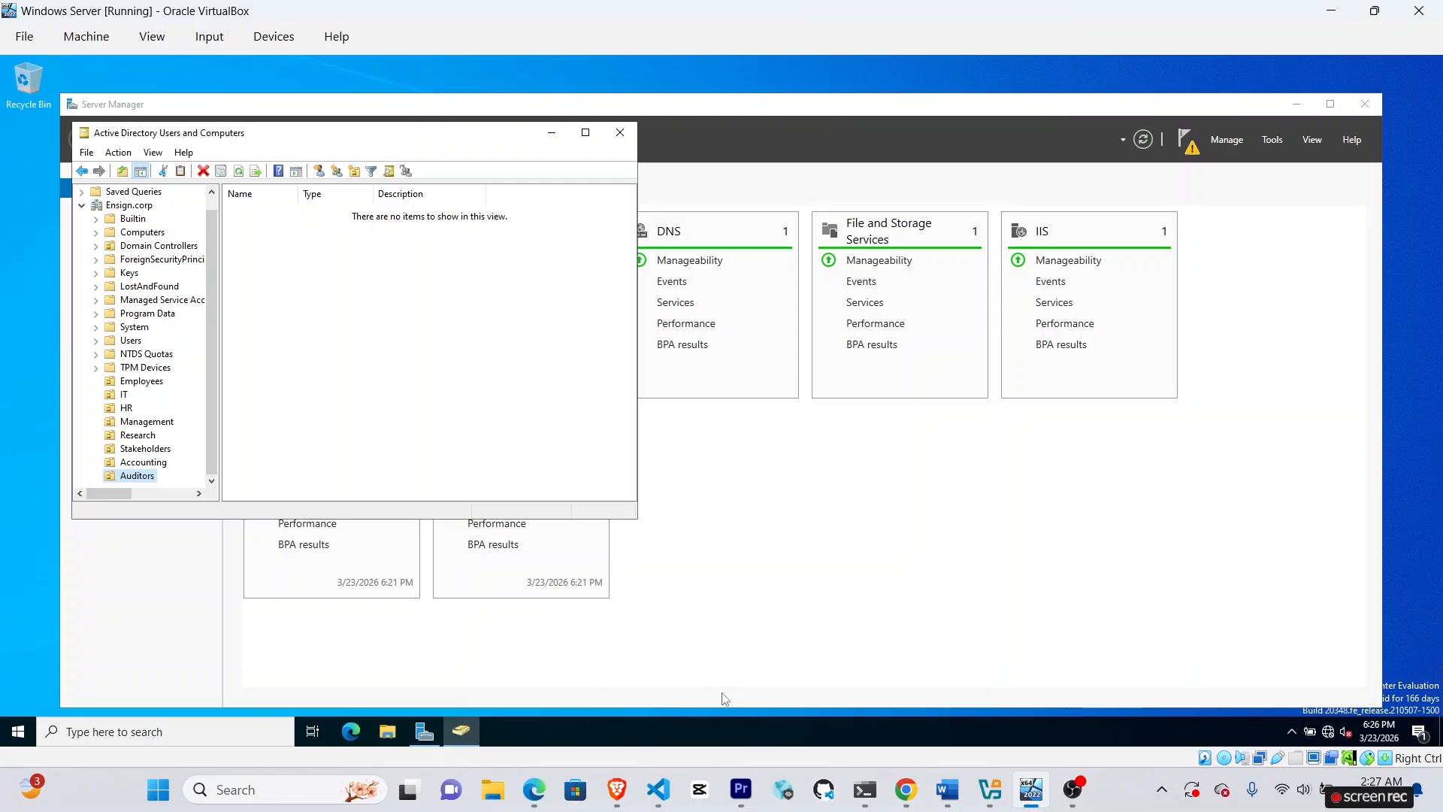
{"action": "left_click", "coordinate": [630, 801]}
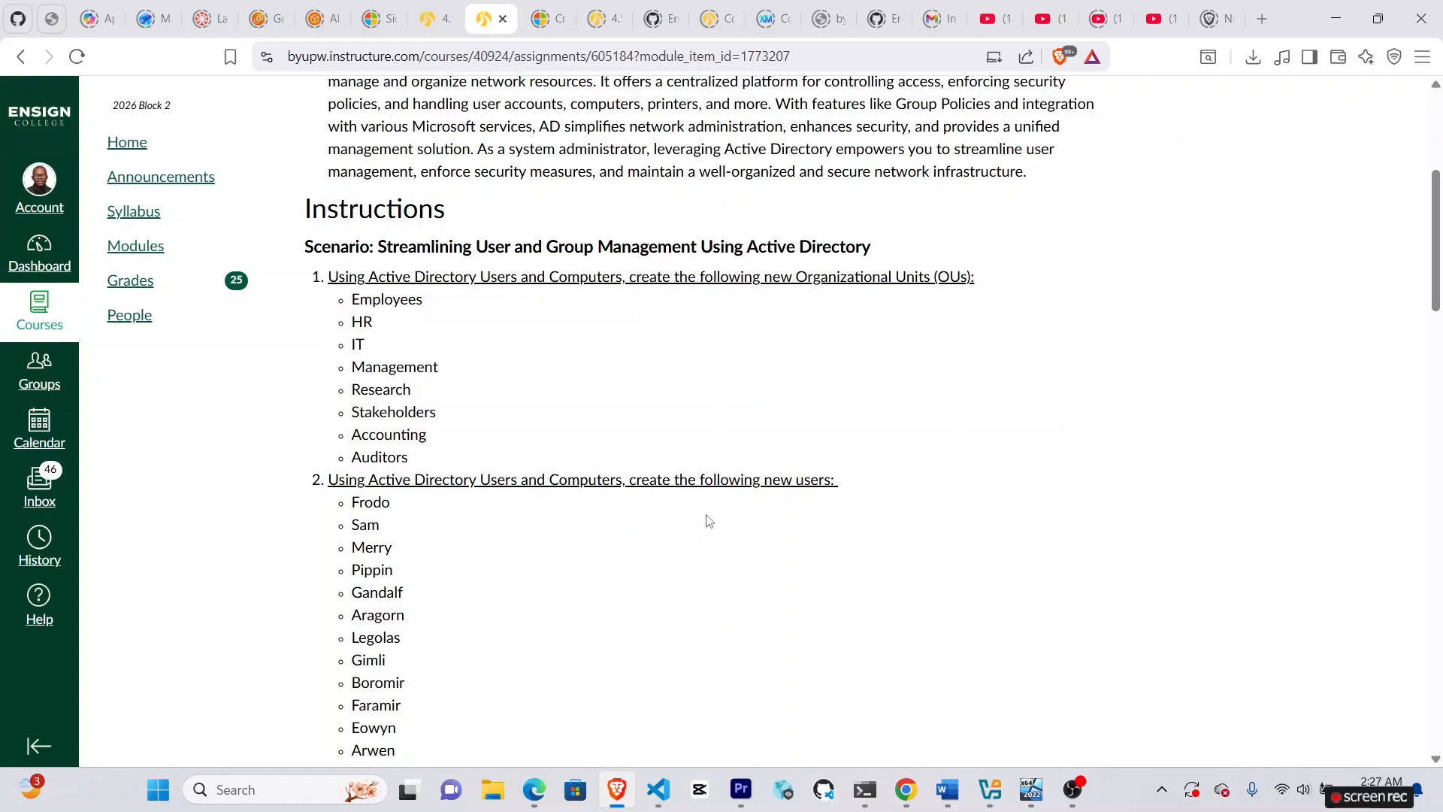
Return from the Canvas instructions to the Windows Server virtual machine.
{"action": "mouse_move", "coordinate": [929, 780]}
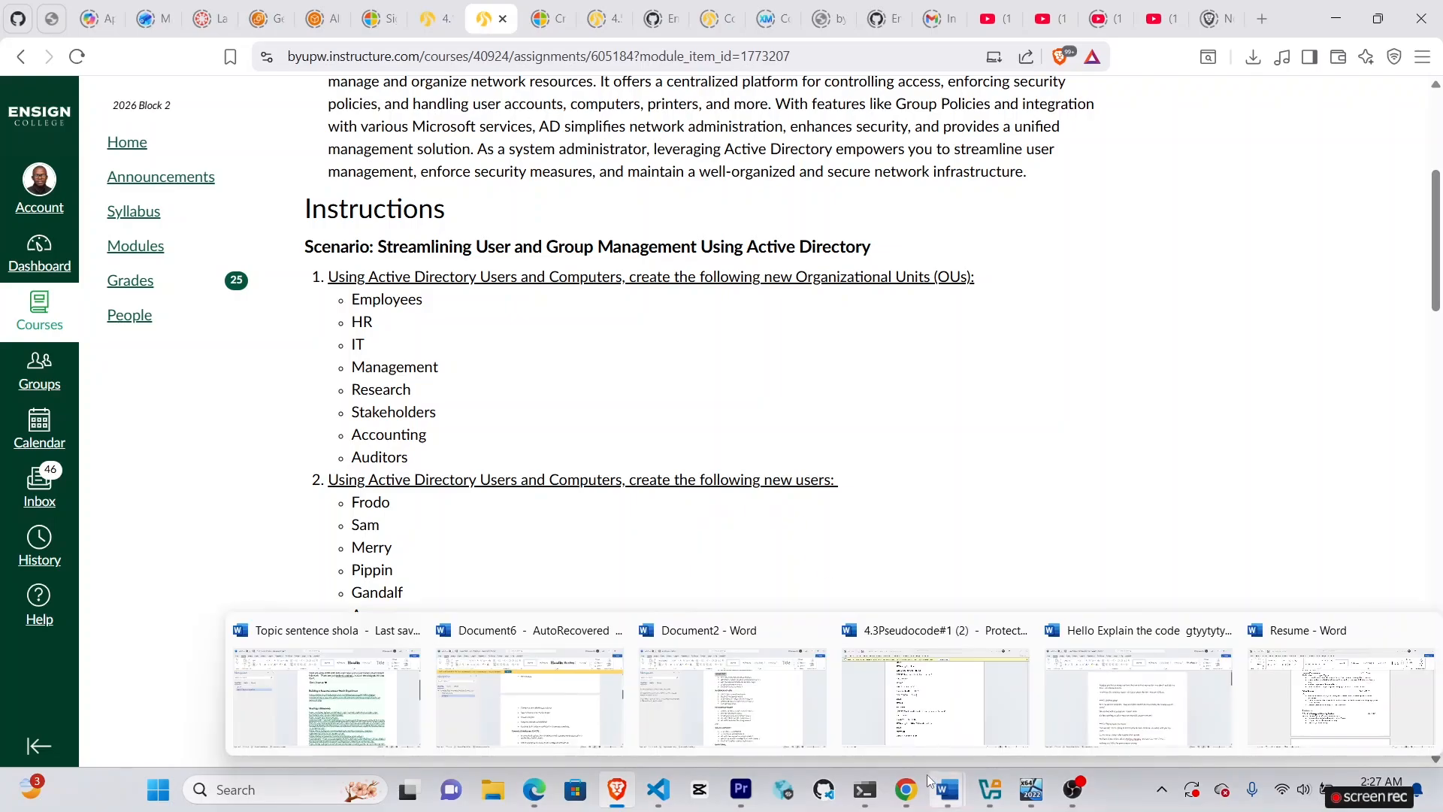
{"action": "mouse_move", "coordinate": [1032, 802]}
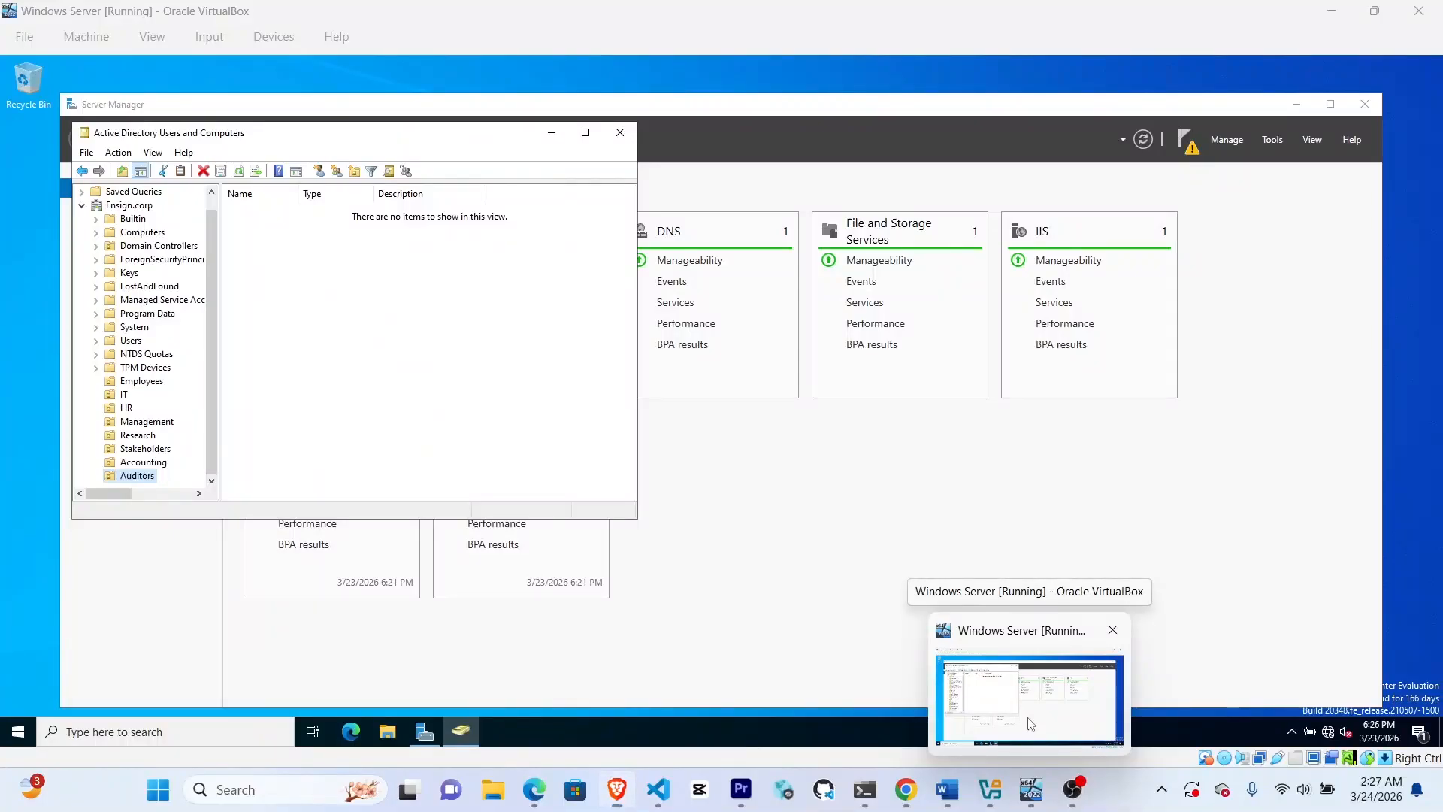
{"action": "left_click", "coordinate": [1031, 724]}
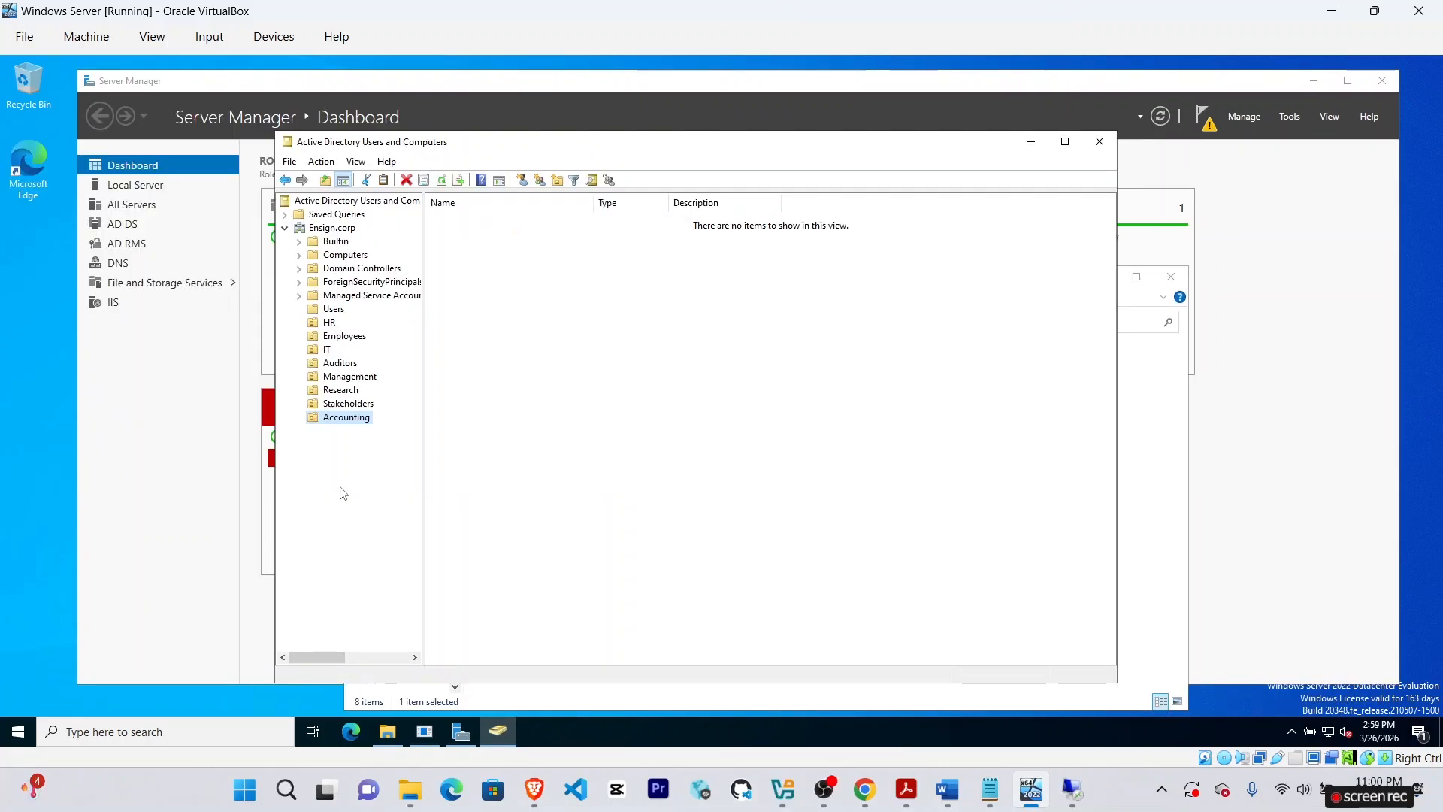
Show the Users container's accounts and groups, then bring Chrome to the front.
{"action": "left_click", "coordinate": [335, 309]}
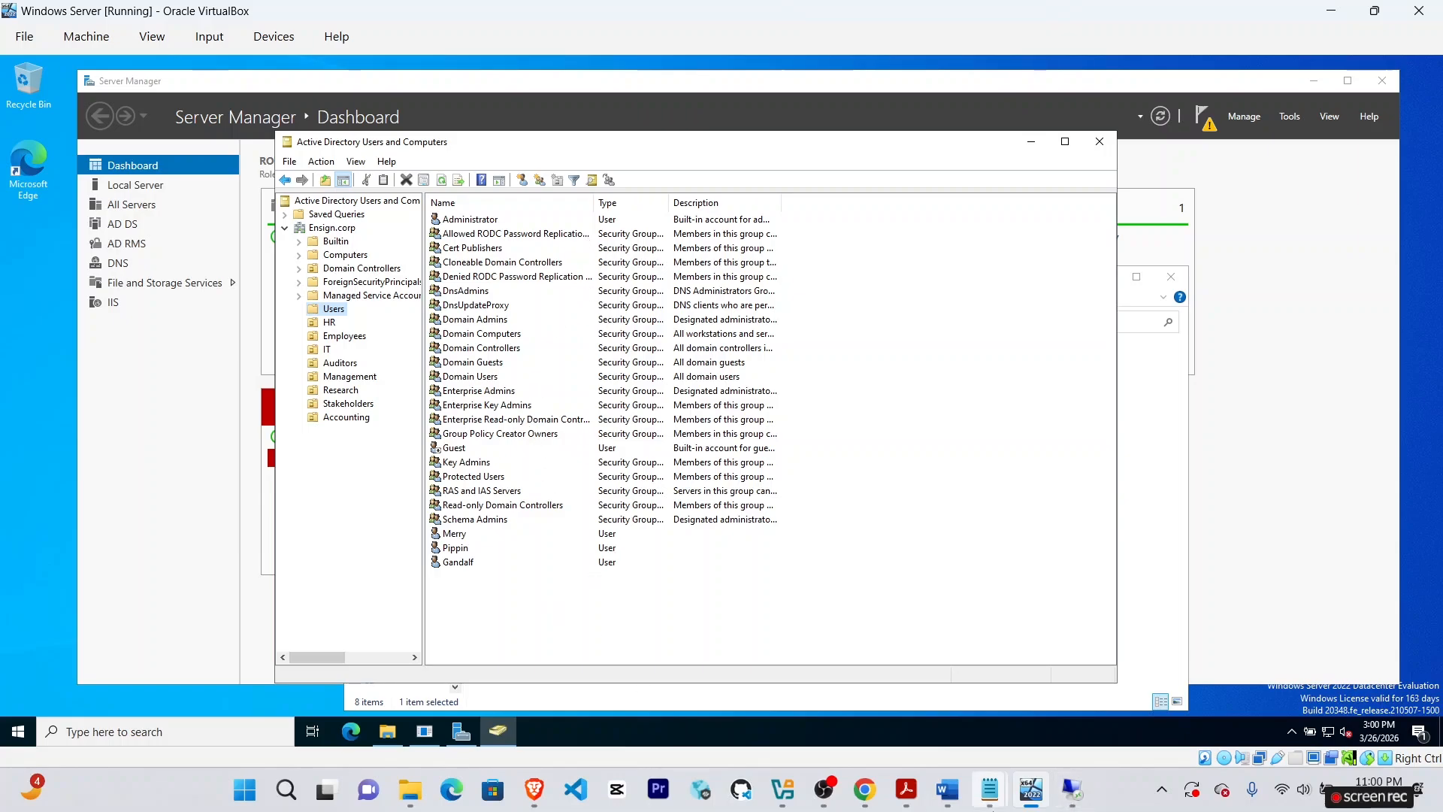
{"action": "left_click", "coordinate": [866, 793]}
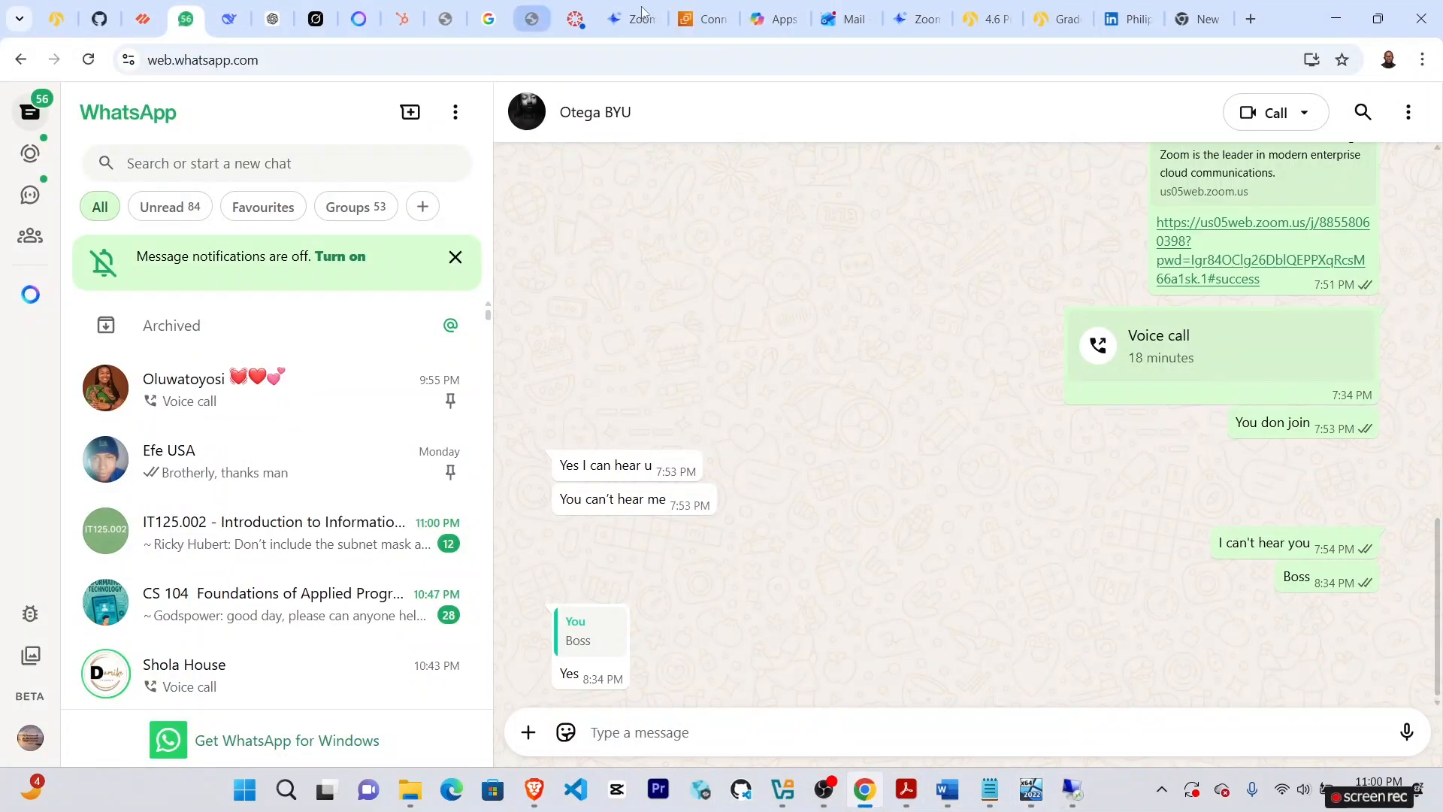
Scroll the Canvas assignment to its list of users, then return to the server VM.
{"action": "left_click", "coordinate": [985, 19]}
{"action": "scroll", "coordinate": [443, 530], "scroll_direction": "up", "scroll_amount": 1}
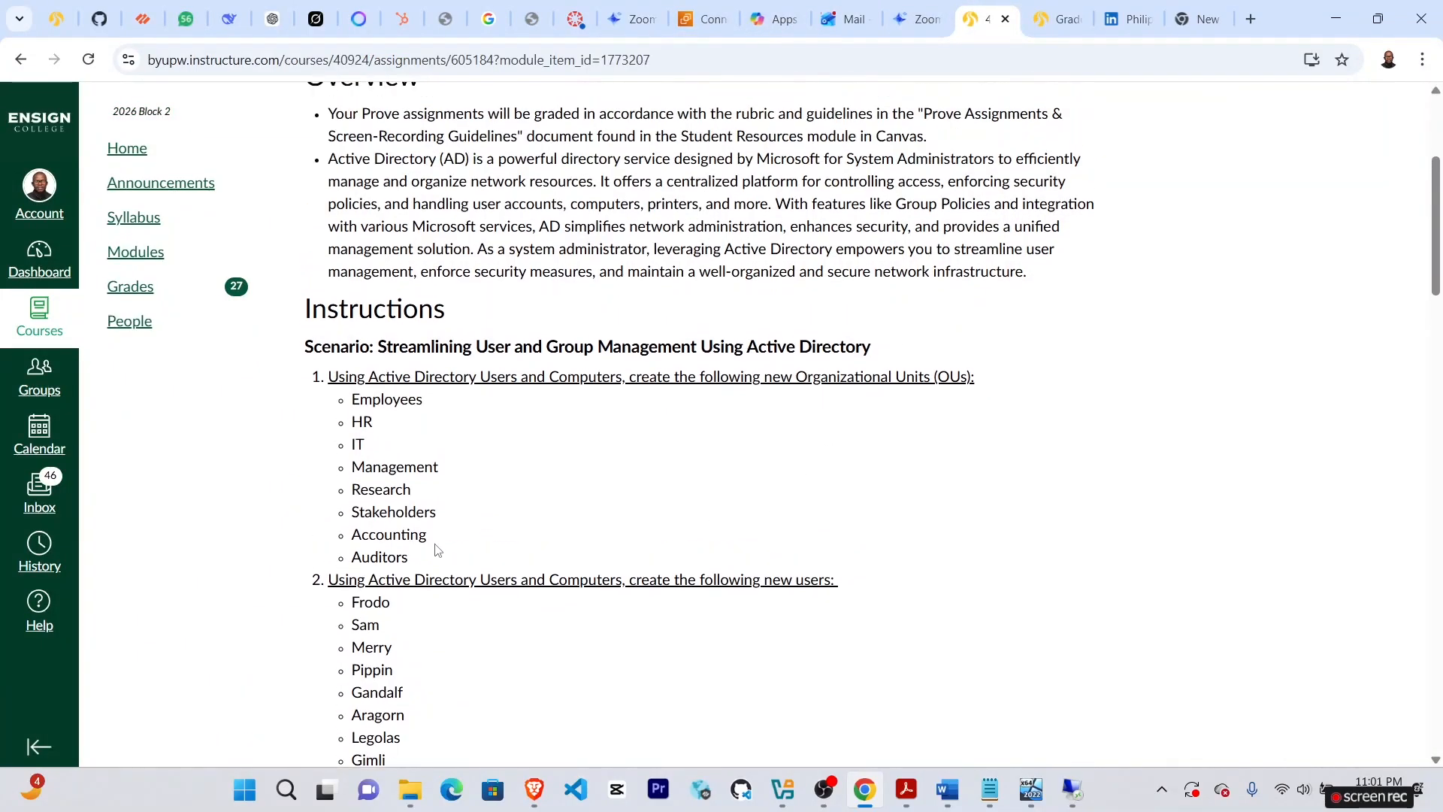
{"action": "scroll", "coordinate": [438, 551], "scroll_direction": "down", "scroll_amount": 2}
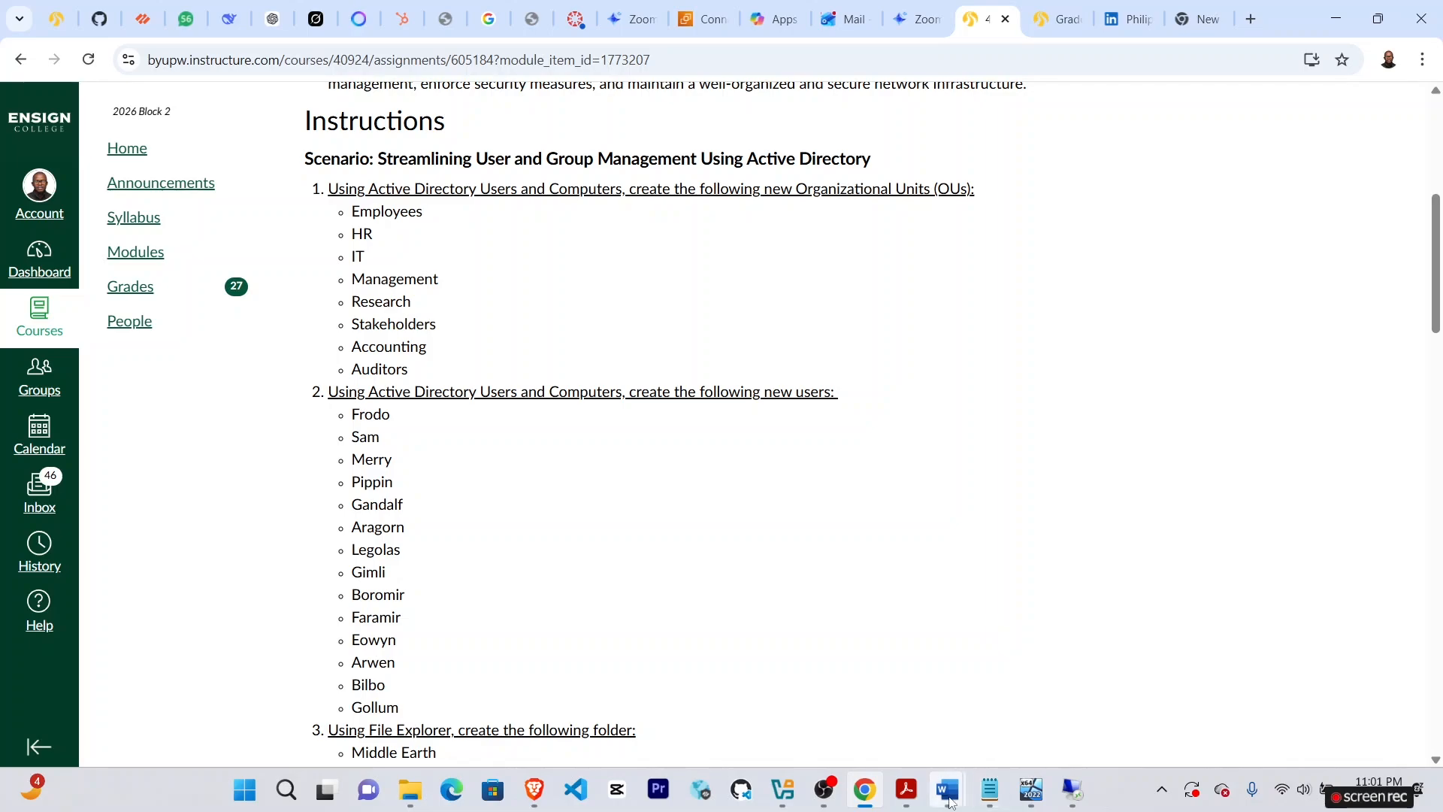
{"action": "mouse_move", "coordinate": [949, 802]}
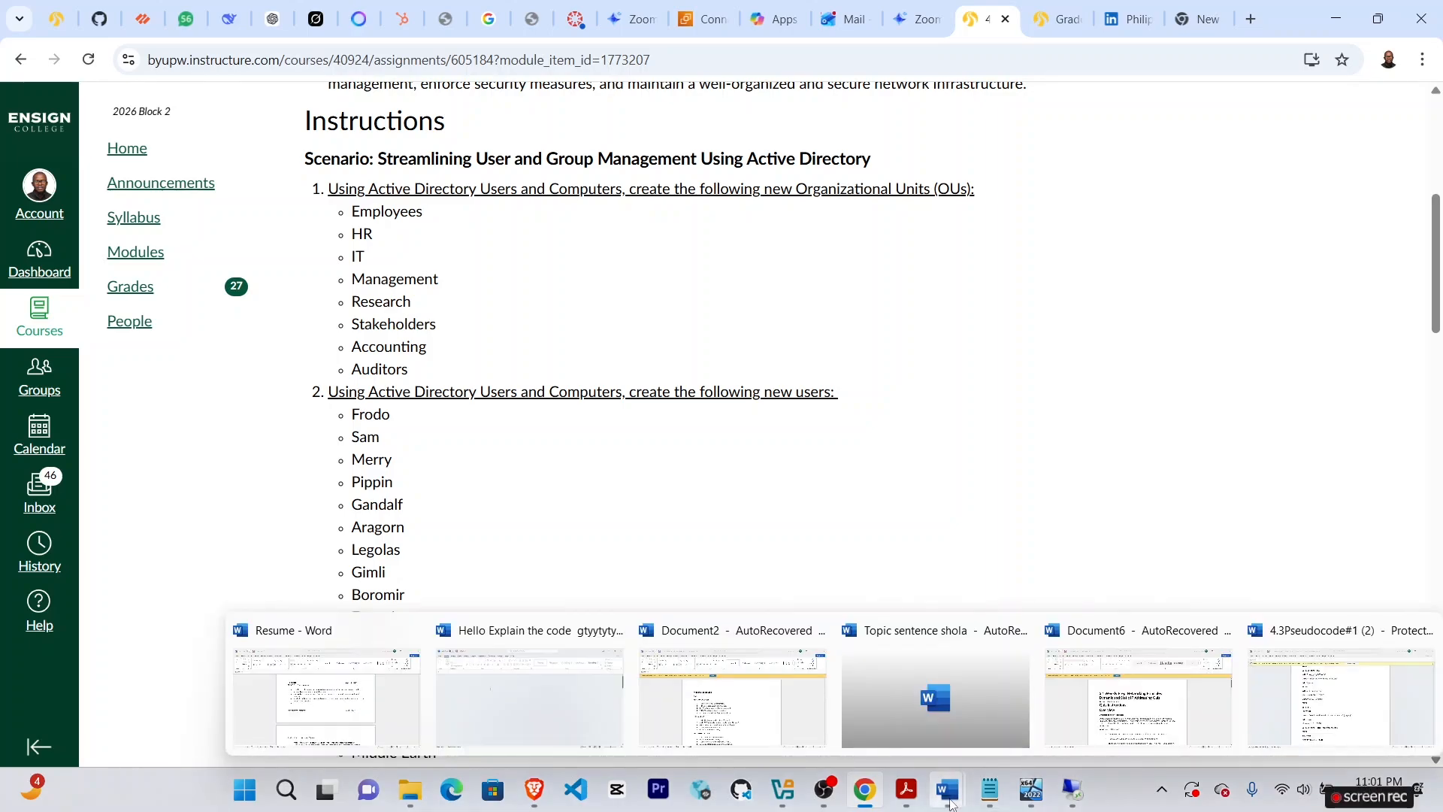
{"action": "left_click", "coordinate": [962, 737]}
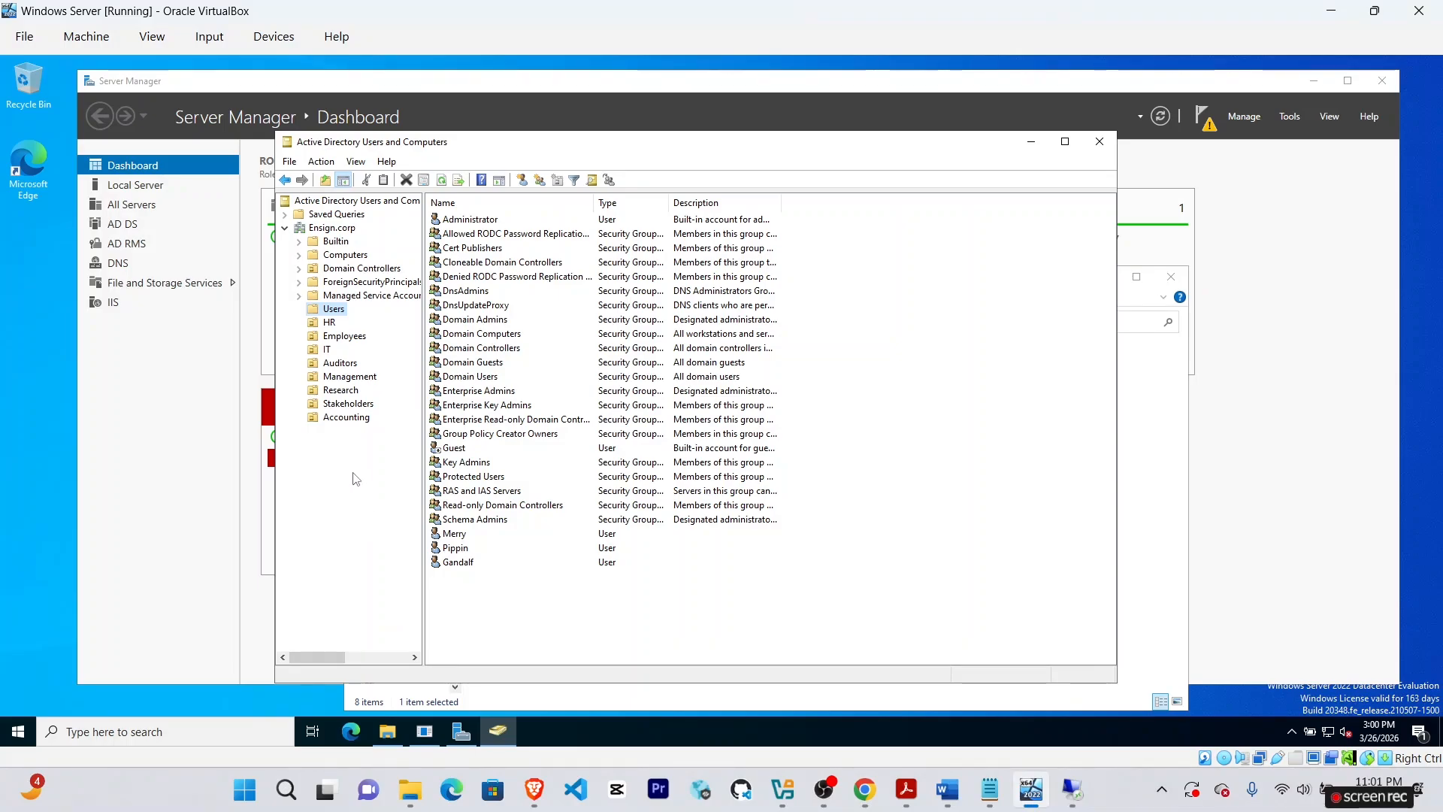
Start a new user in Users with first name Frodo and logon name frodo.
{"action": "right_click", "coordinate": [330, 311]}
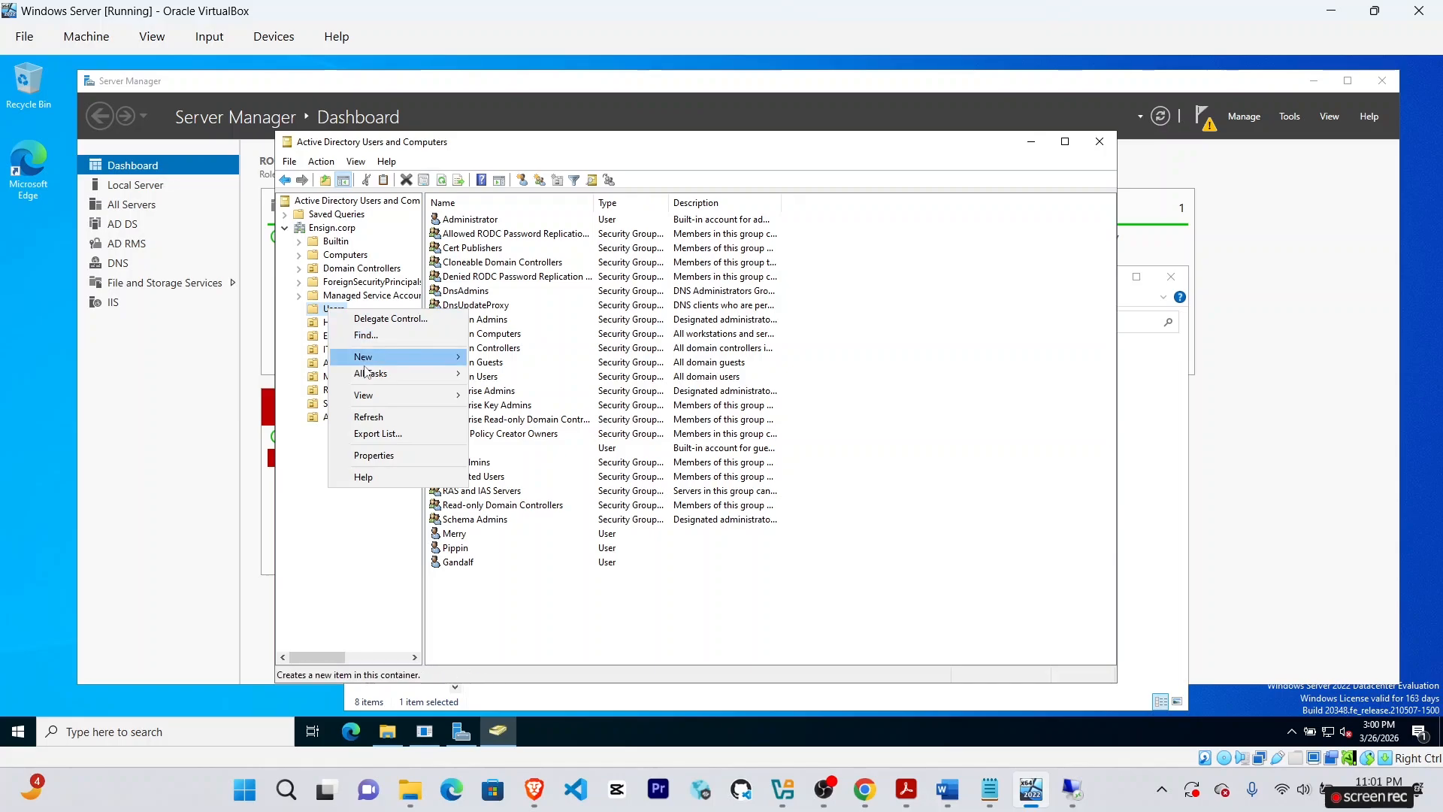
{"action": "mouse_move", "coordinate": [366, 358]}
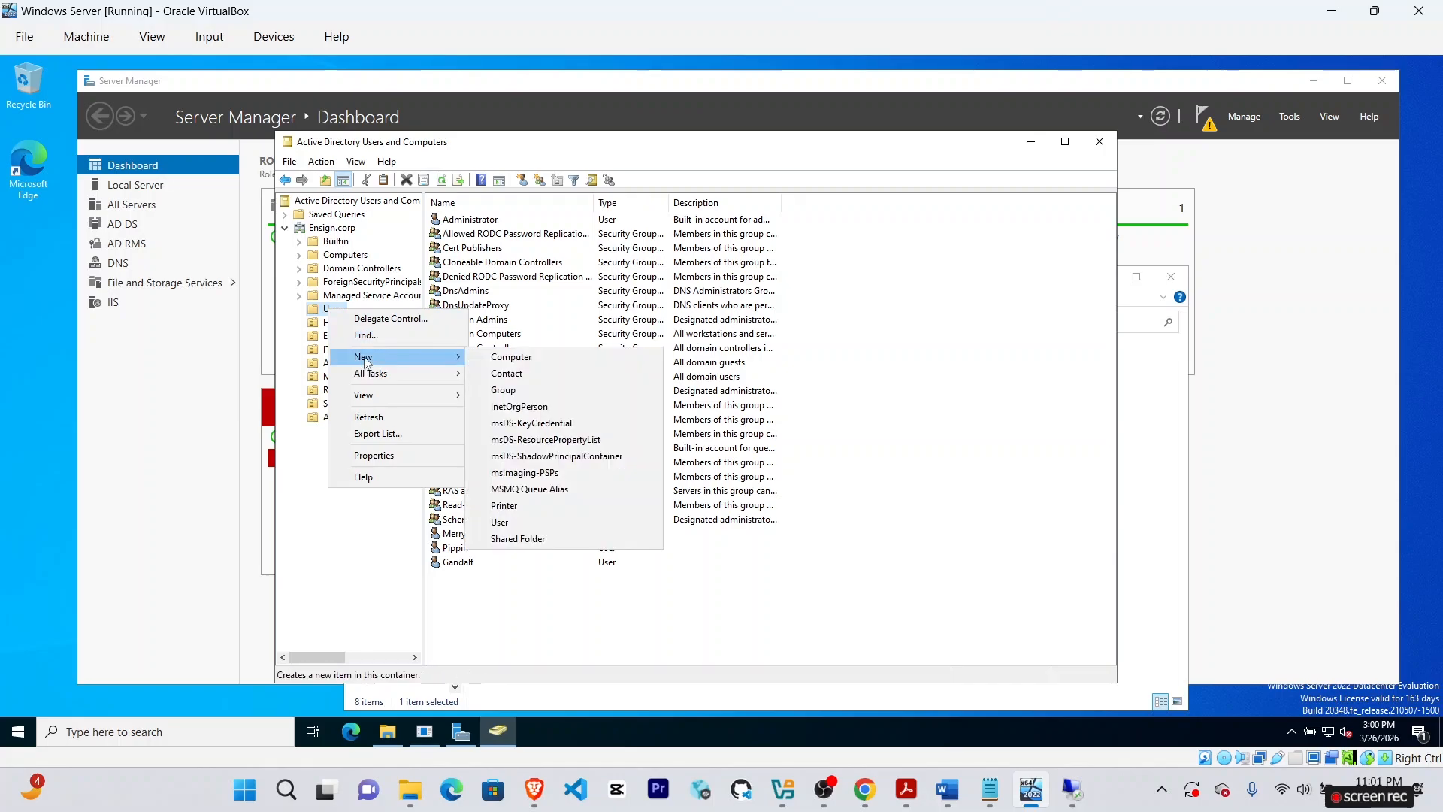
{"action": "left_click", "coordinate": [518, 522]}
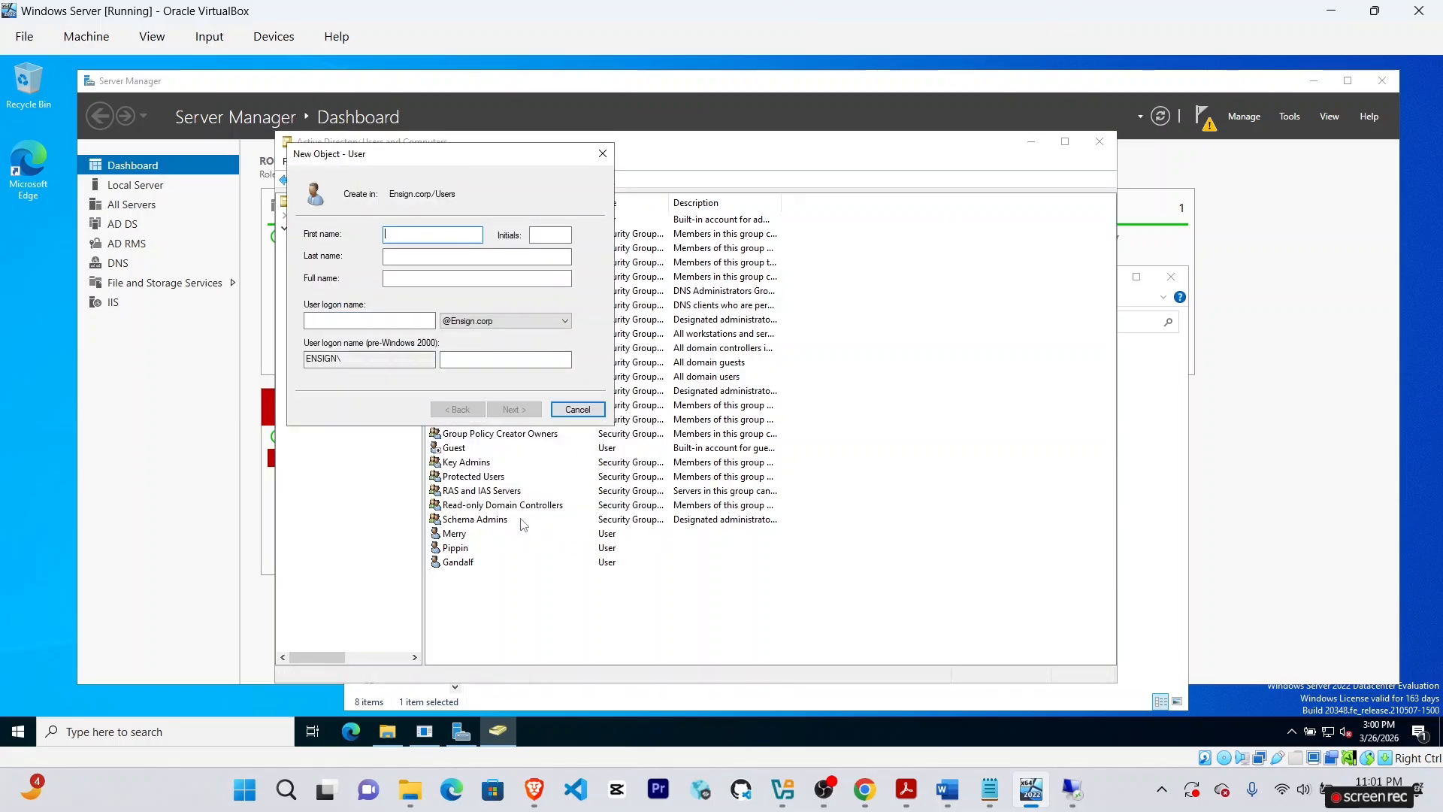
{"action": "type", "text": "Frodo"}
{"action": "left_click", "coordinate": [867, 798]}
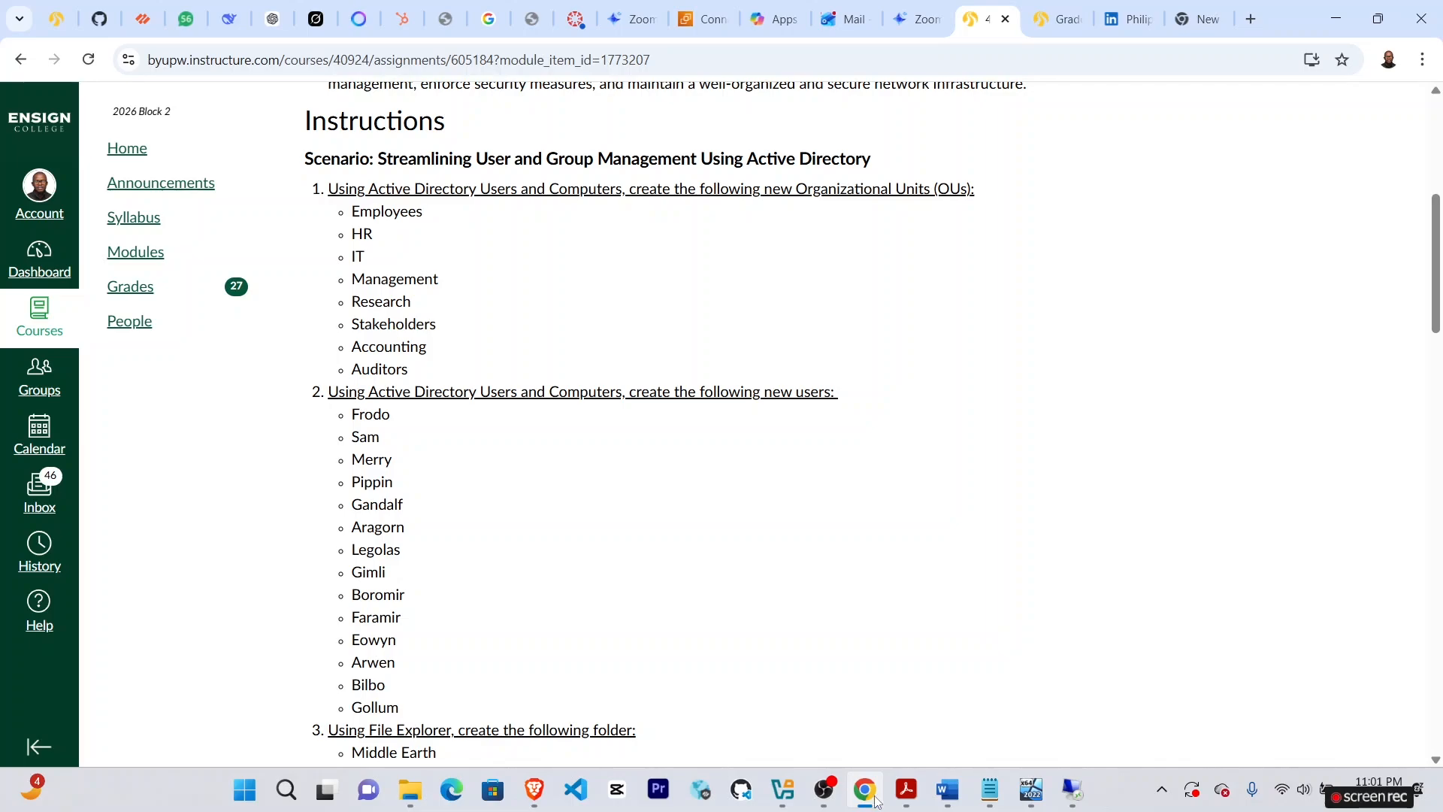
{"action": "left_click", "coordinate": [1075, 799]}
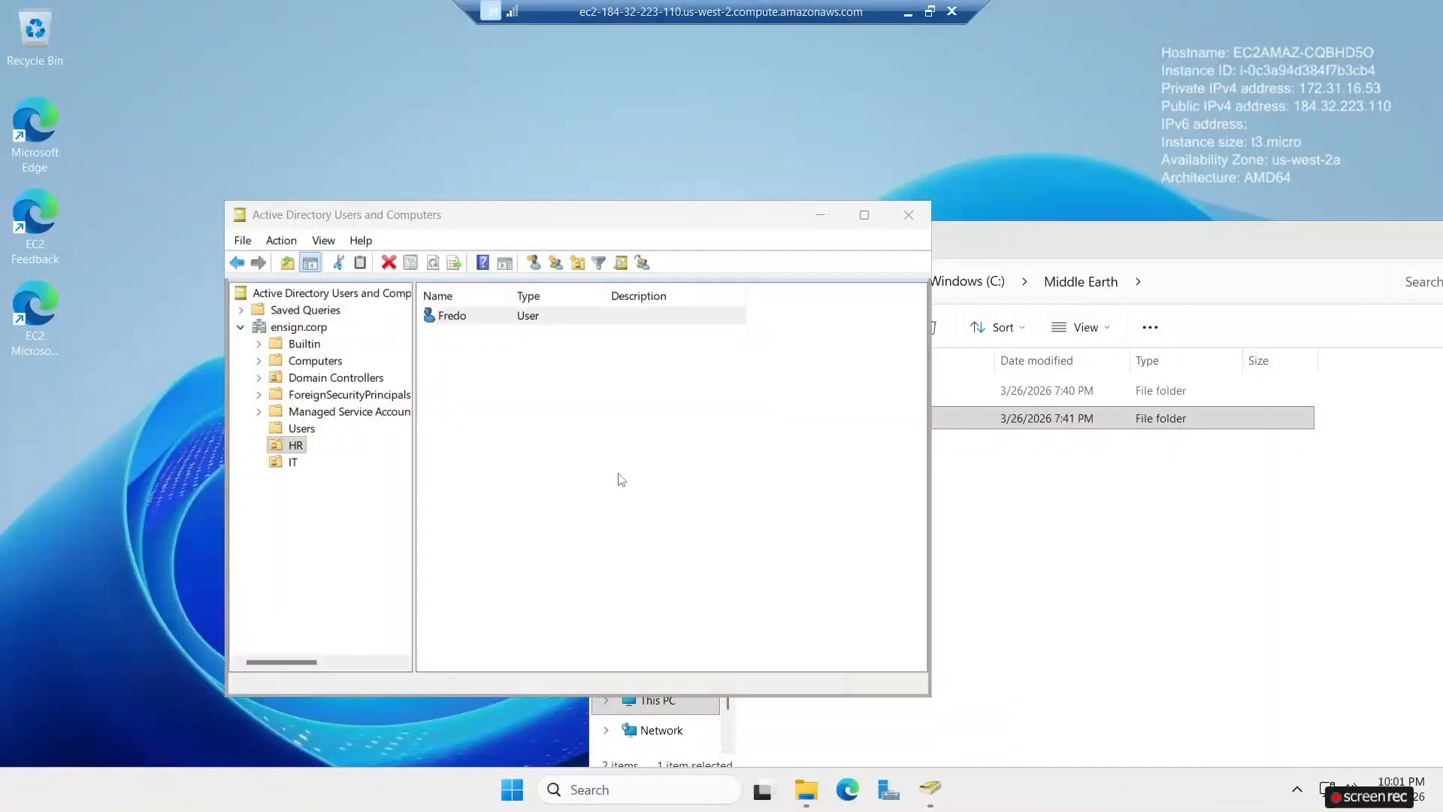
{"action": "left_click", "coordinate": [906, 9]}
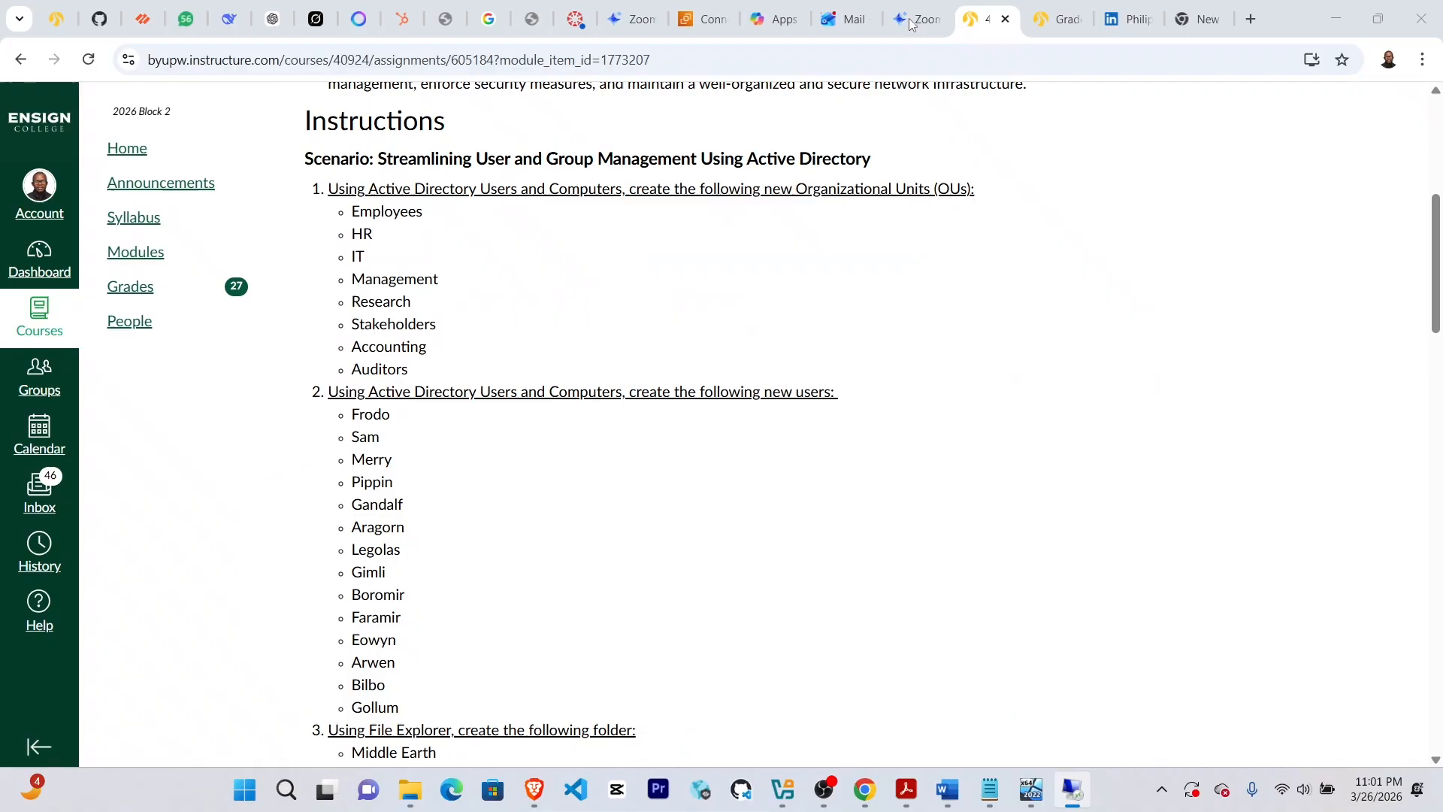
{"action": "left_click", "coordinate": [1029, 792]}
{"action": "left_click", "coordinate": [404, 321]}
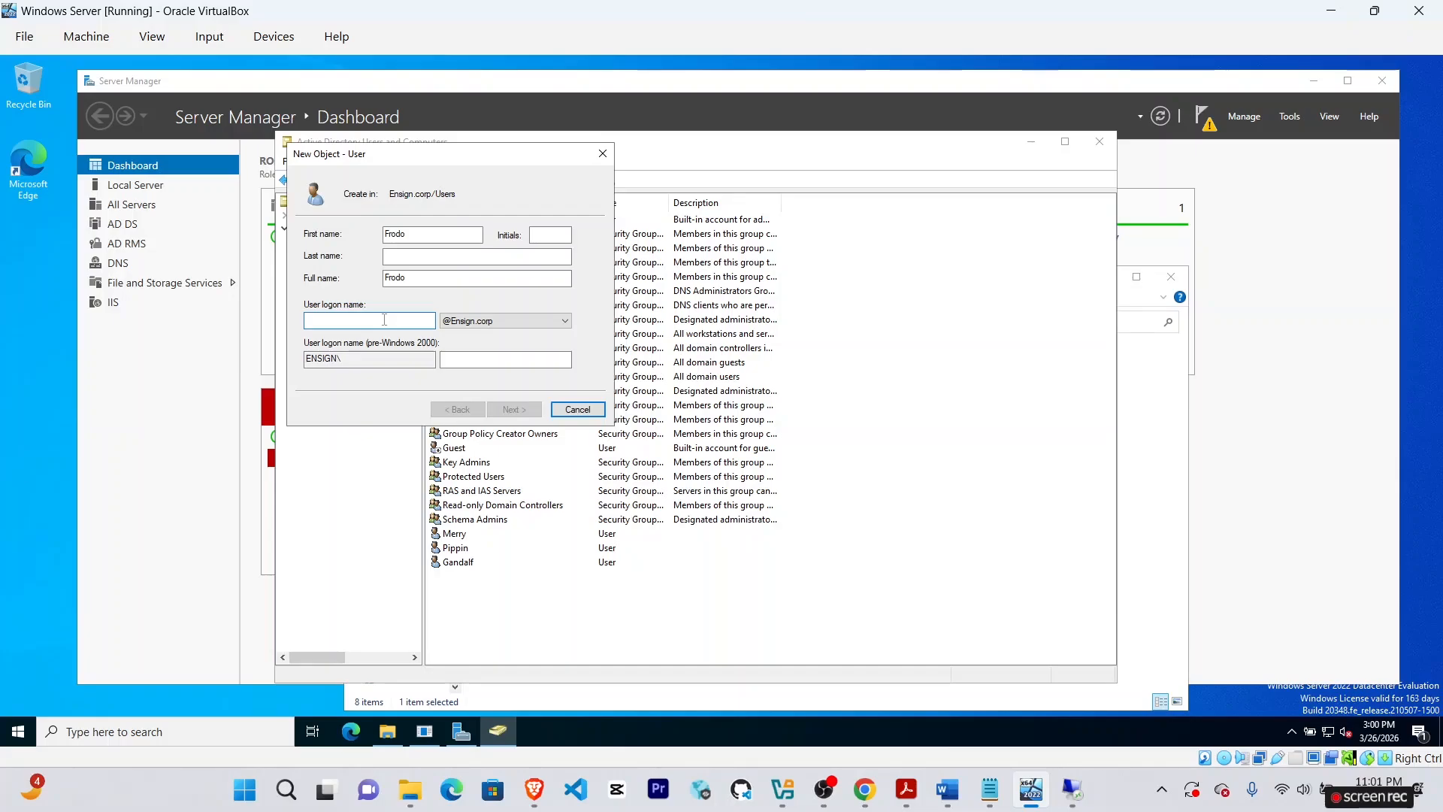
{"action": "type", "text": "frod"}
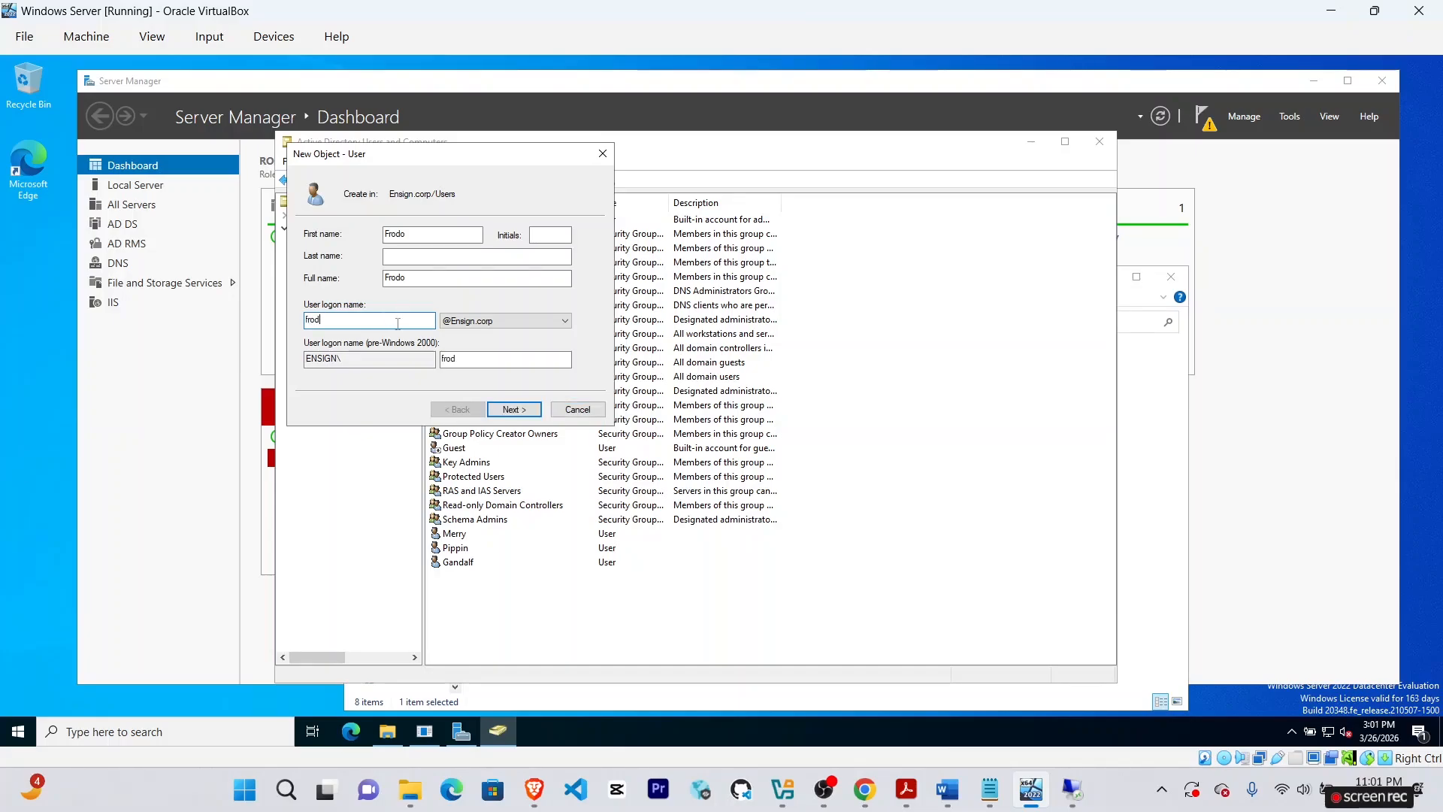
{"action": "type", "text": "o"}
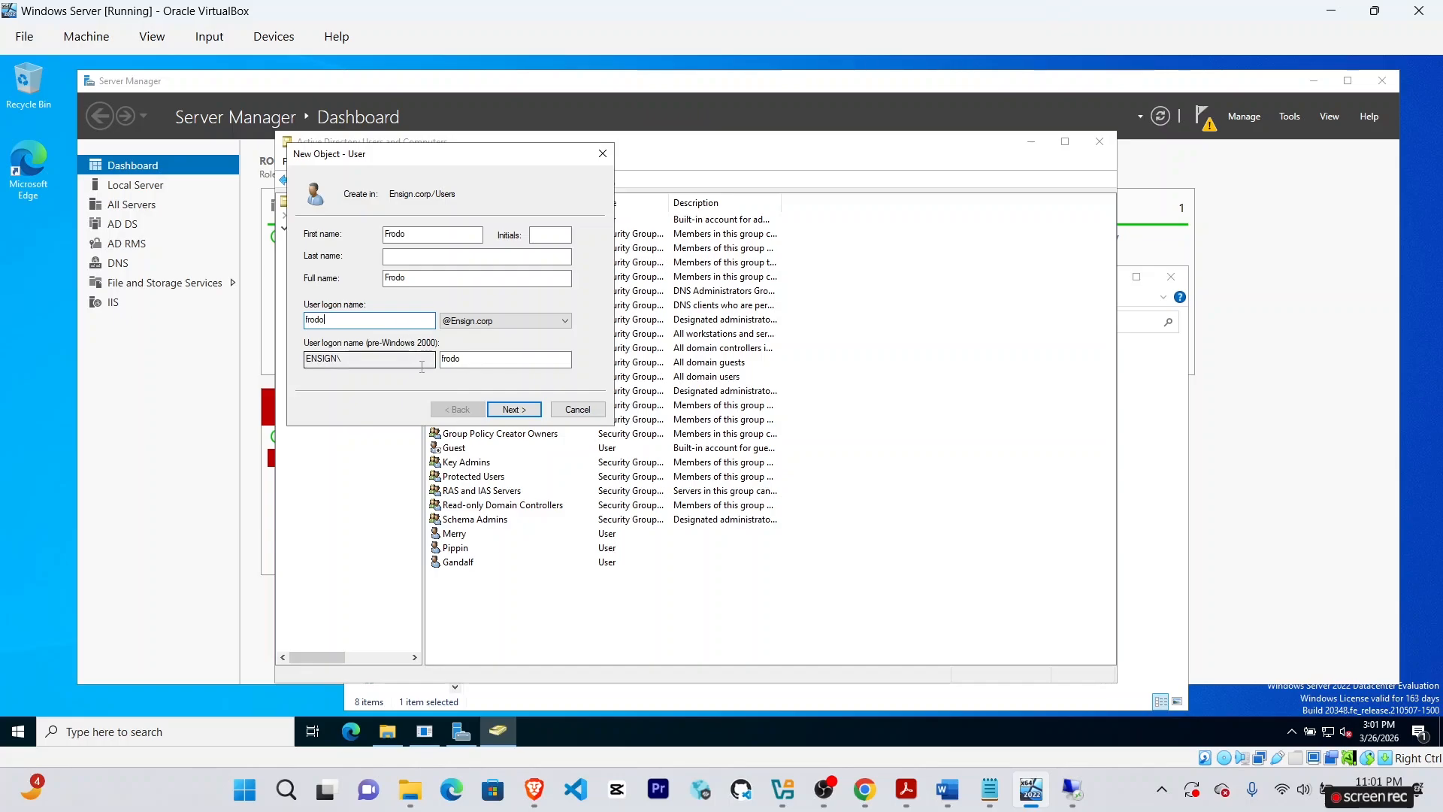
Set Frodo's password without requiring a change at next logon and create the account.
{"action": "left_click", "coordinate": [510, 410]}
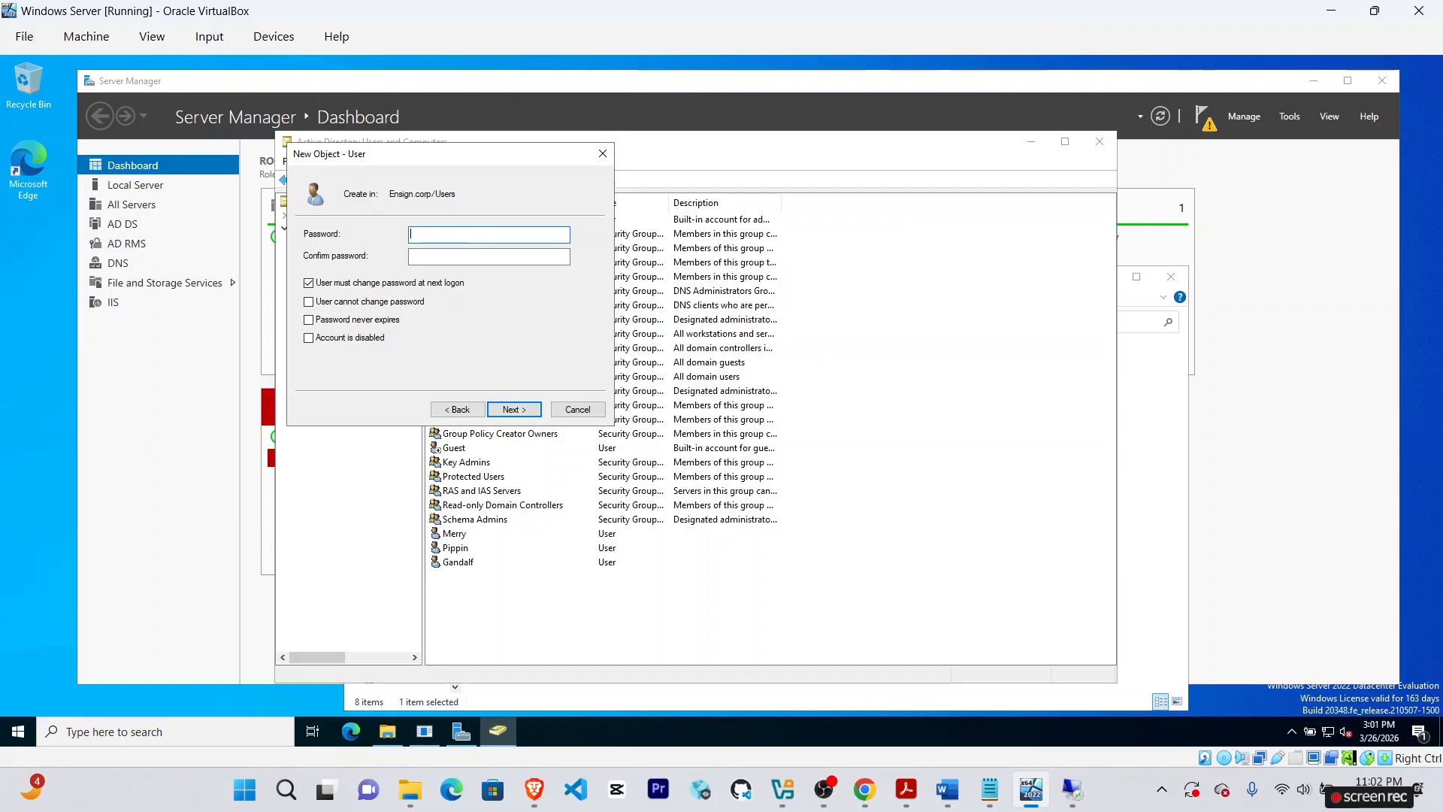
{"action": "type", "text": "••••••••"}
{"action": "left_click", "coordinate": [472, 253]}
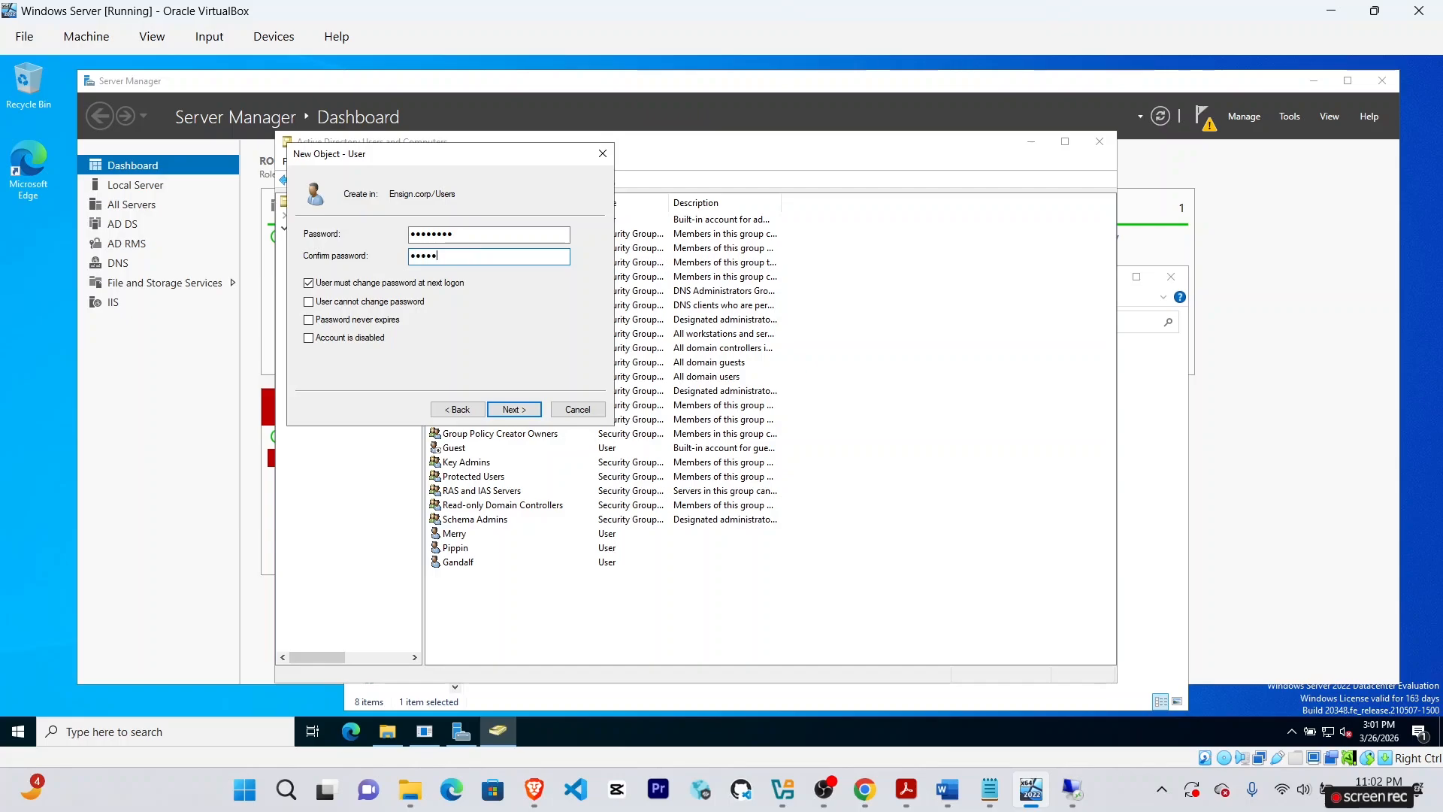
{"action": "left_click", "coordinate": [328, 287]}
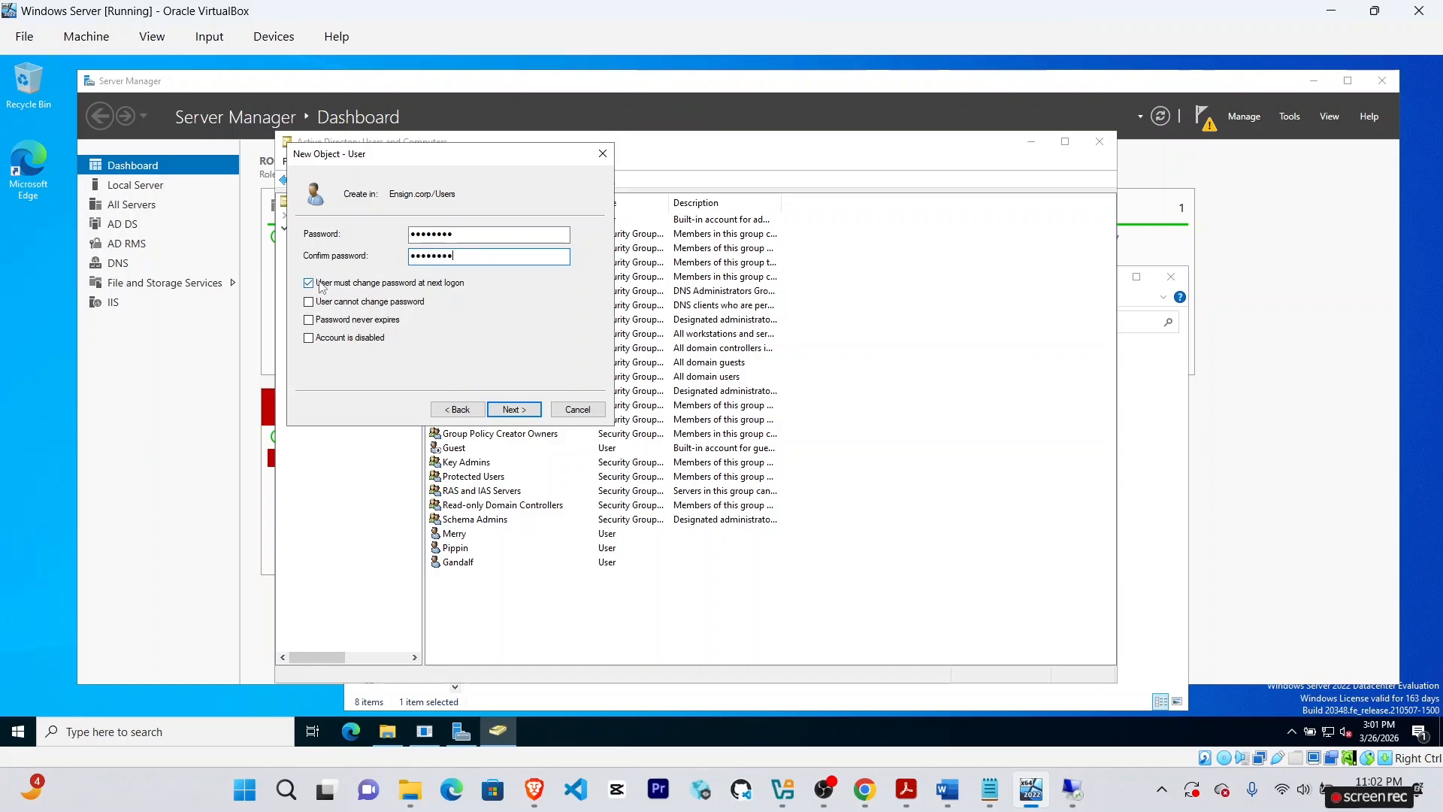
{"action": "left_click", "coordinate": [518, 411]}
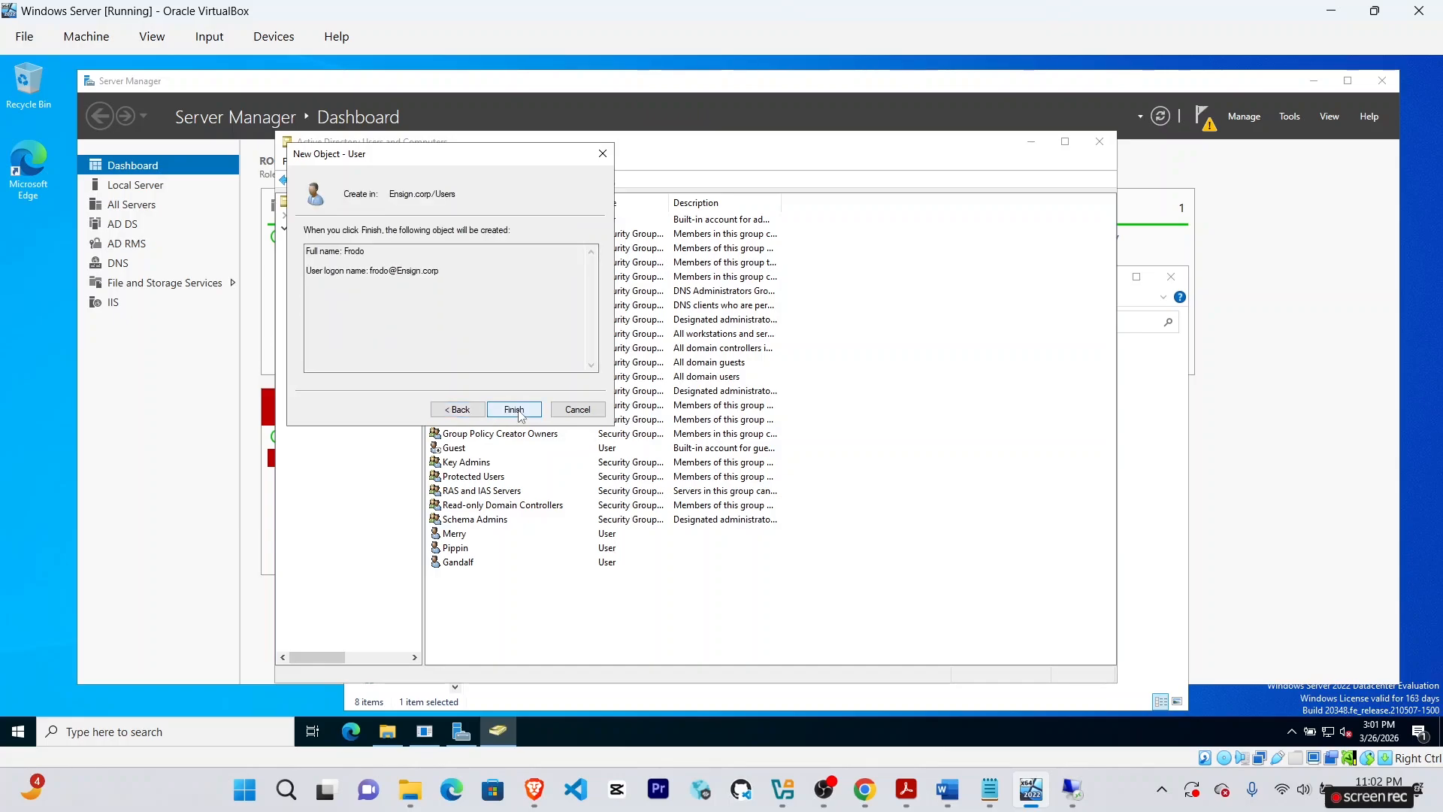
{"action": "left_click", "coordinate": [520, 415]}
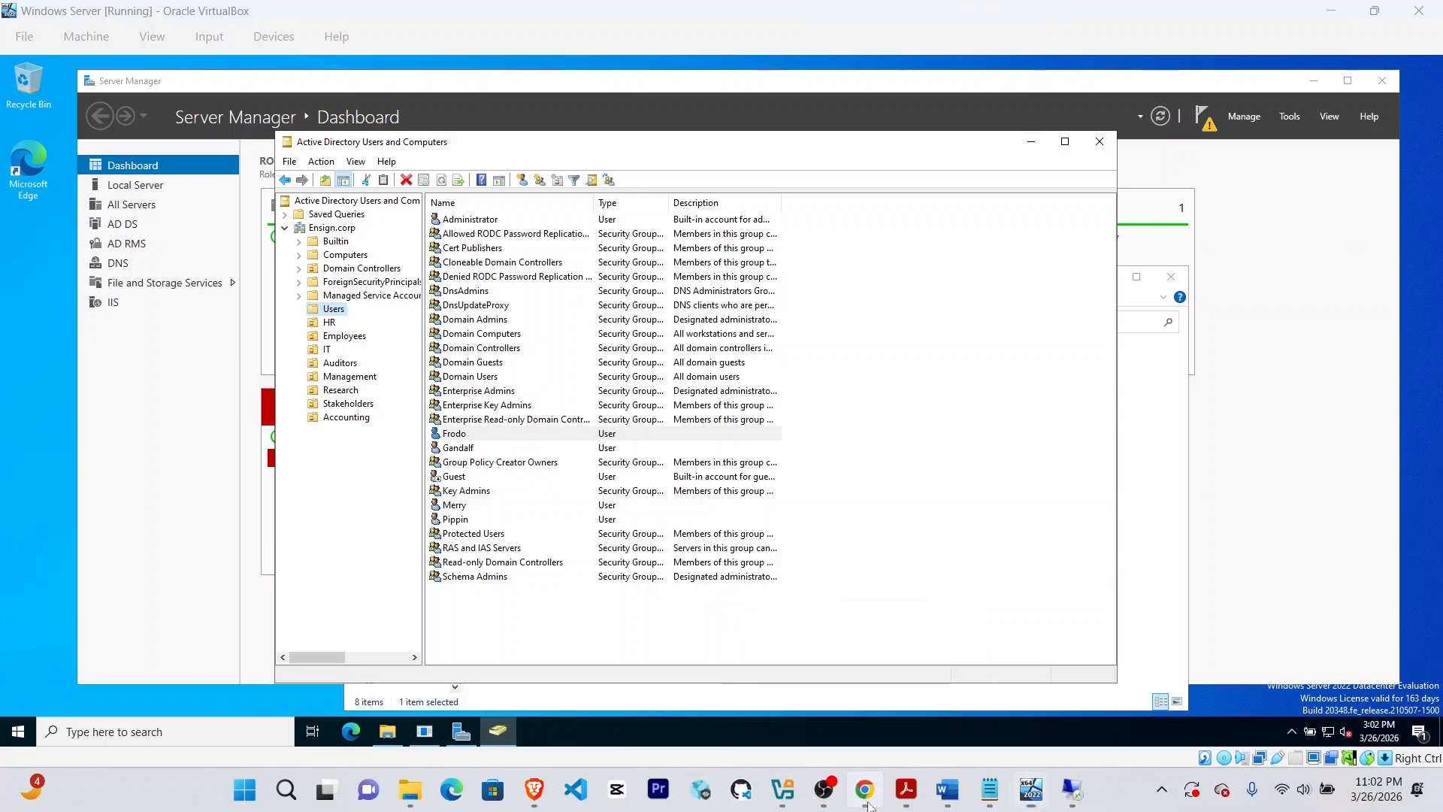
{"action": "left_click", "coordinate": [864, 789]}
Start a new user in Users named Aragorn and enter his logon name.
{"action": "left_click", "coordinate": [1031, 789]}
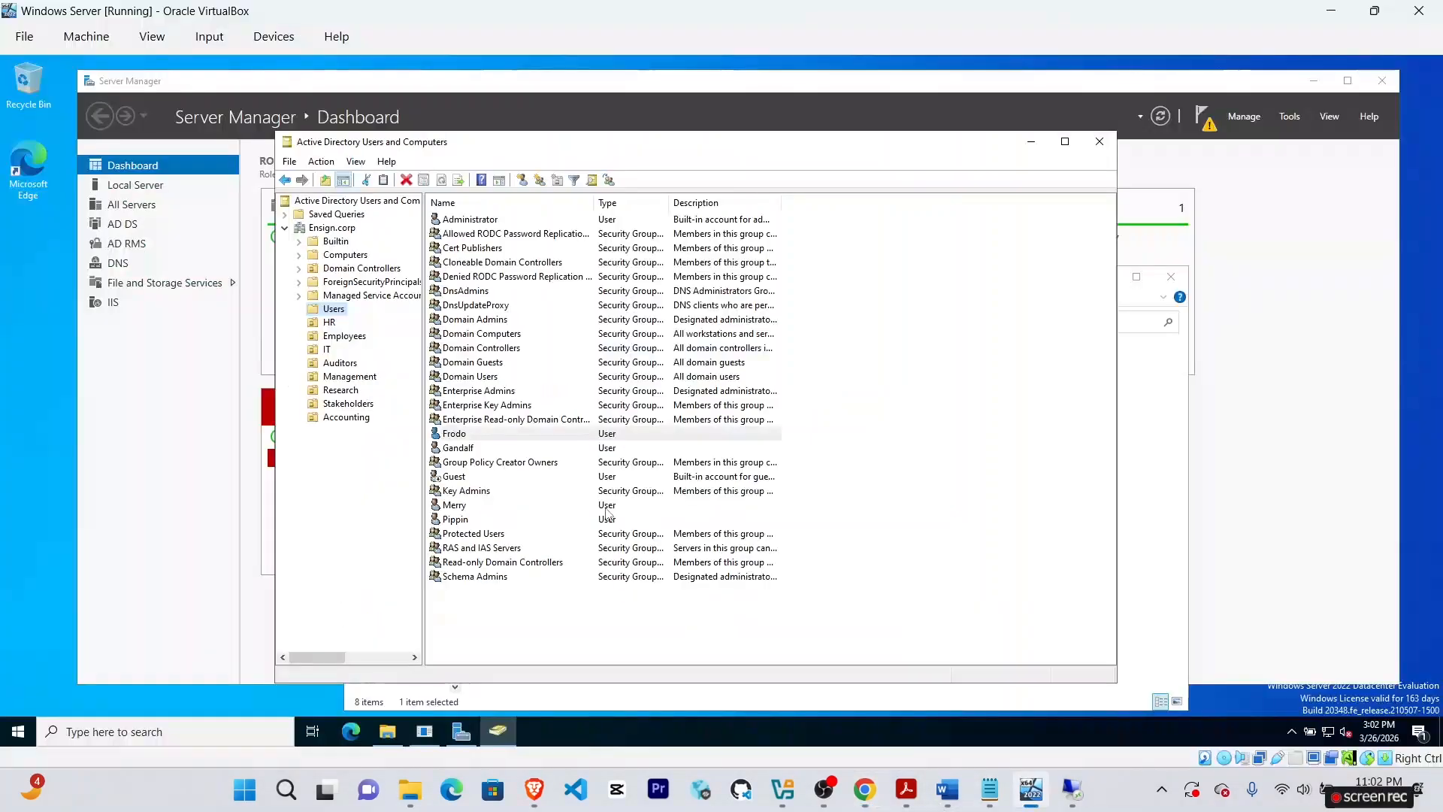
{"action": "right_click", "coordinate": [336, 309]}
{"action": "mouse_move", "coordinate": [376, 364]}
{"action": "left_click", "coordinate": [554, 531]}
{"action": "type", "text": "Aragorn"}
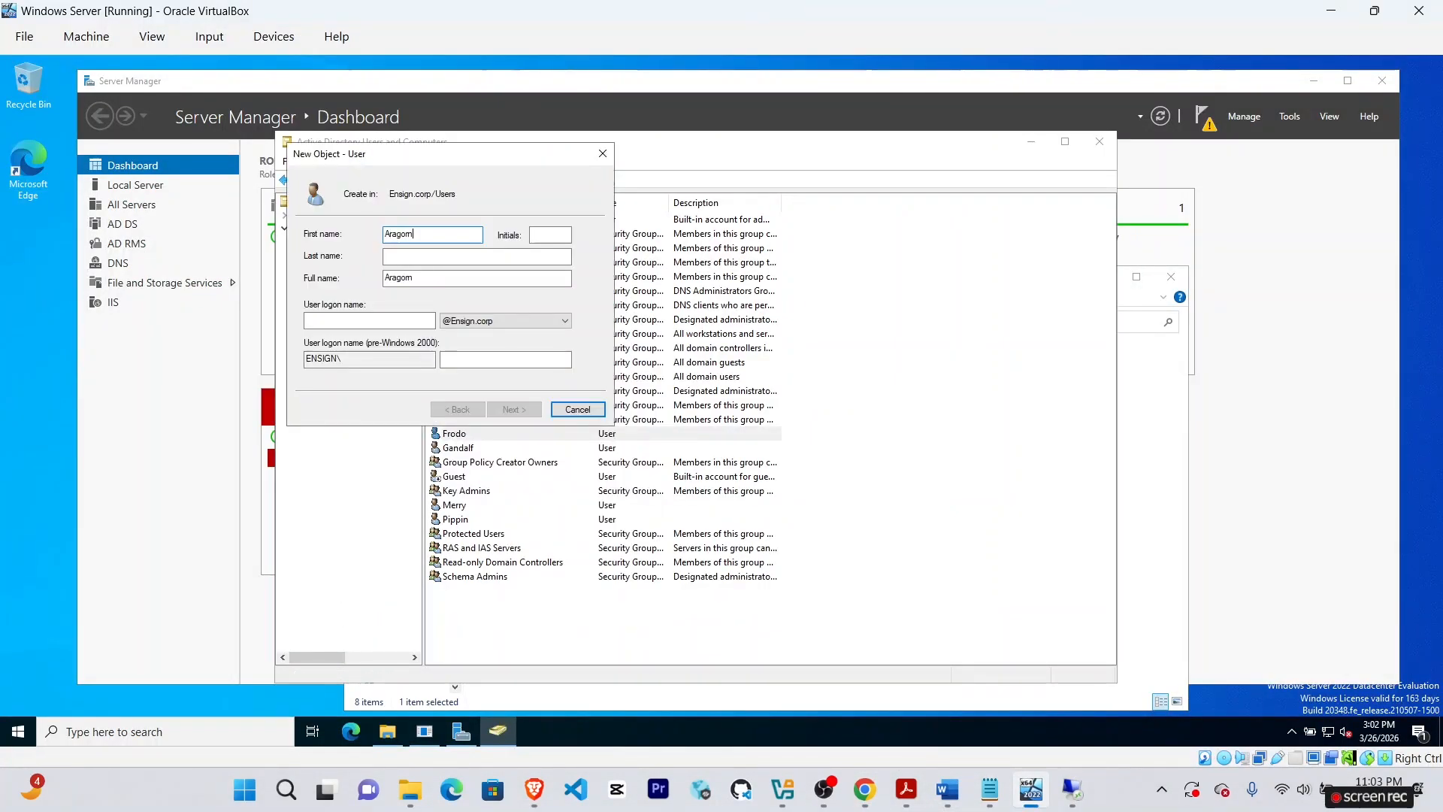
{"action": "left_click", "coordinate": [864, 792]}
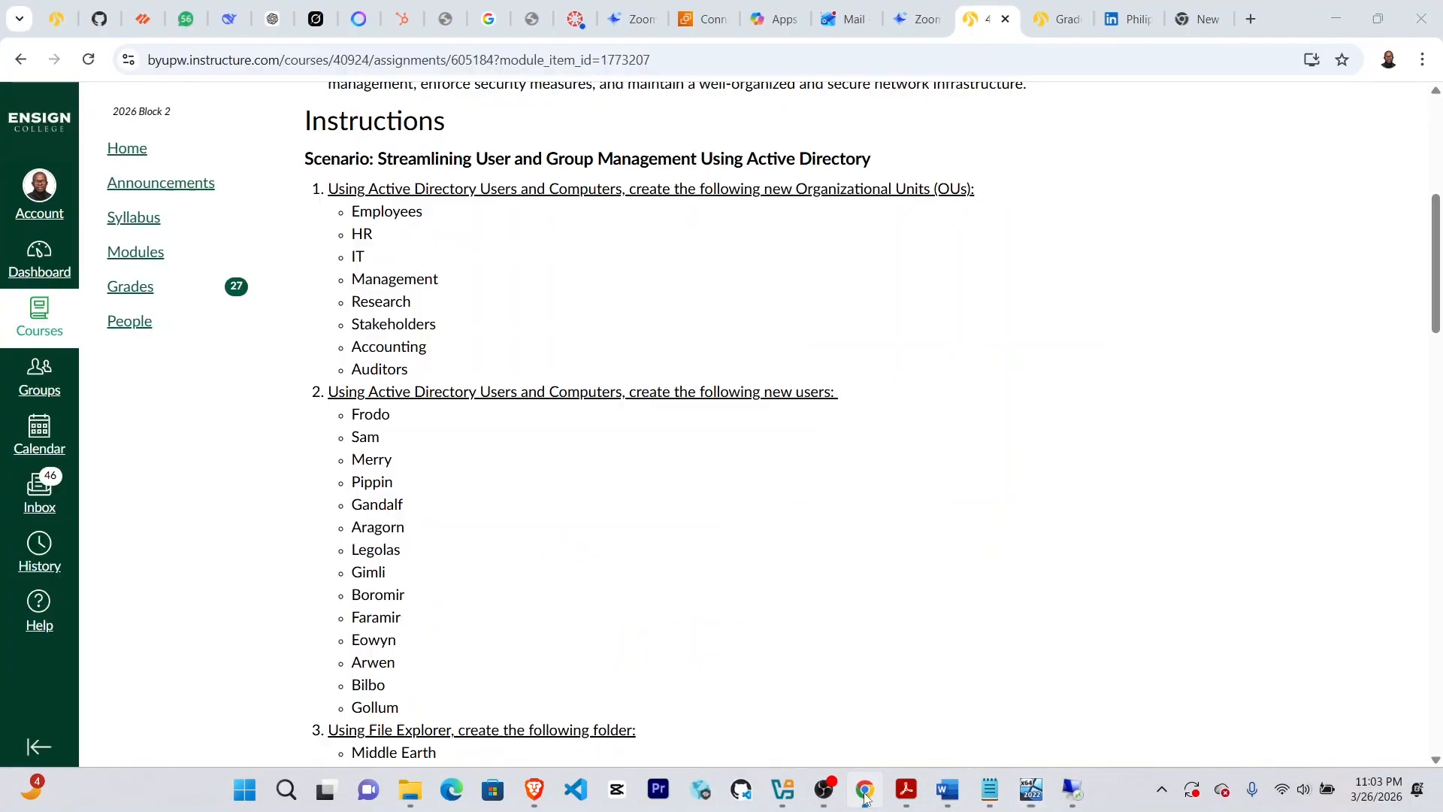
{"action": "left_click", "coordinate": [1031, 789]}
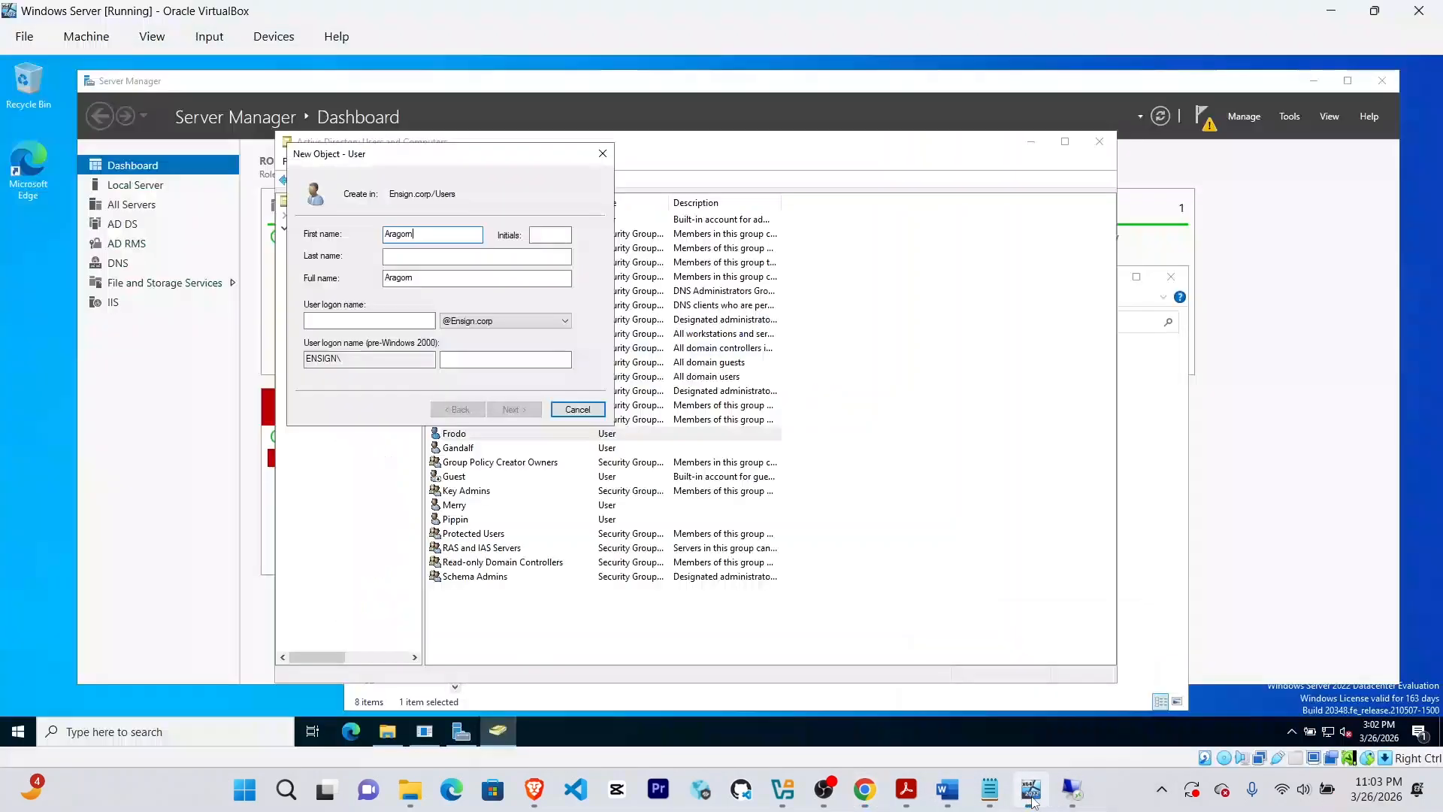
{"action": "left_click", "coordinate": [368, 320]}
{"action": "type", "text": "aragom"}
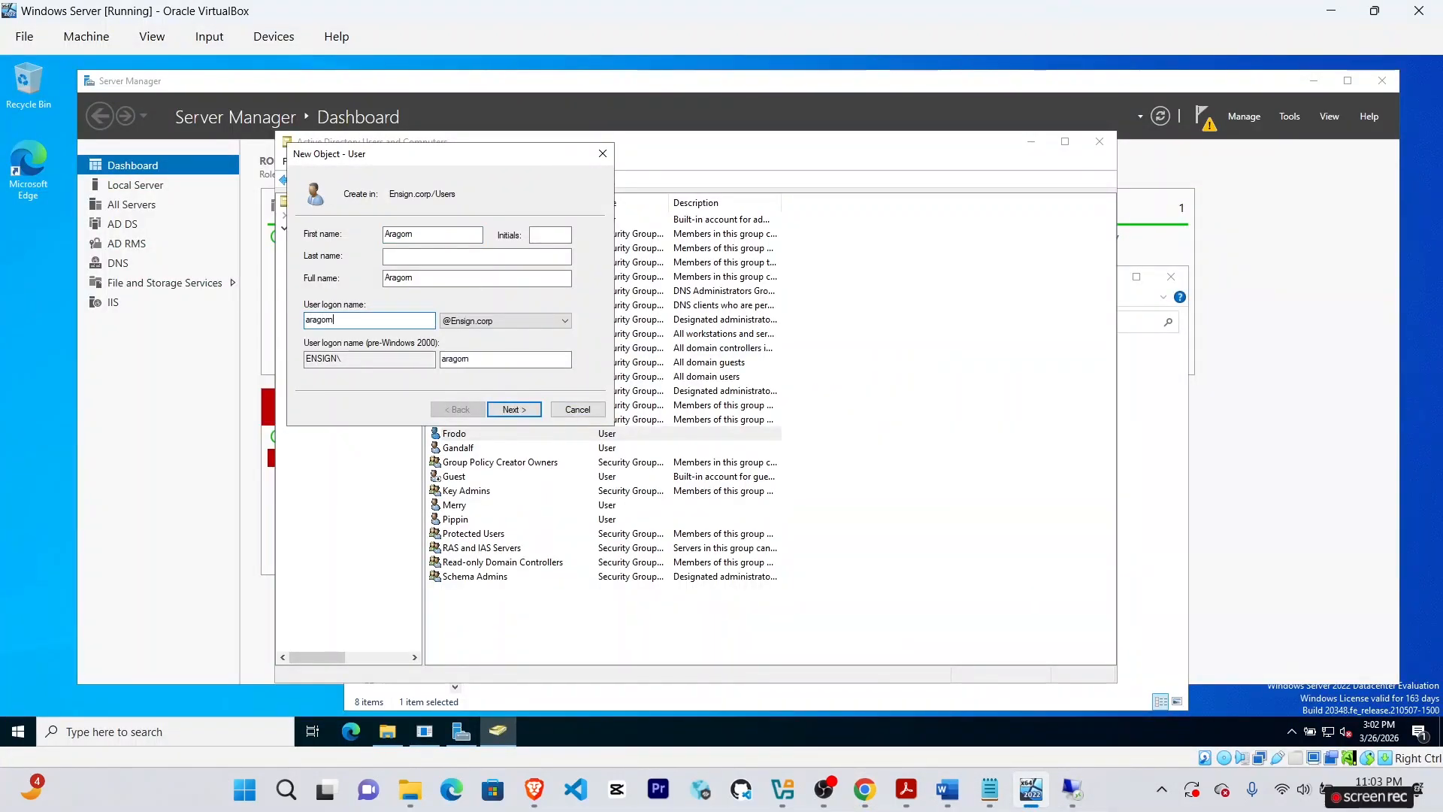
{"action": "key", "text": "Return"}
Set Aragorn's password, clear the change-at-next-logon requirement, and create the account.
{"action": "type", "text": "Pa"}
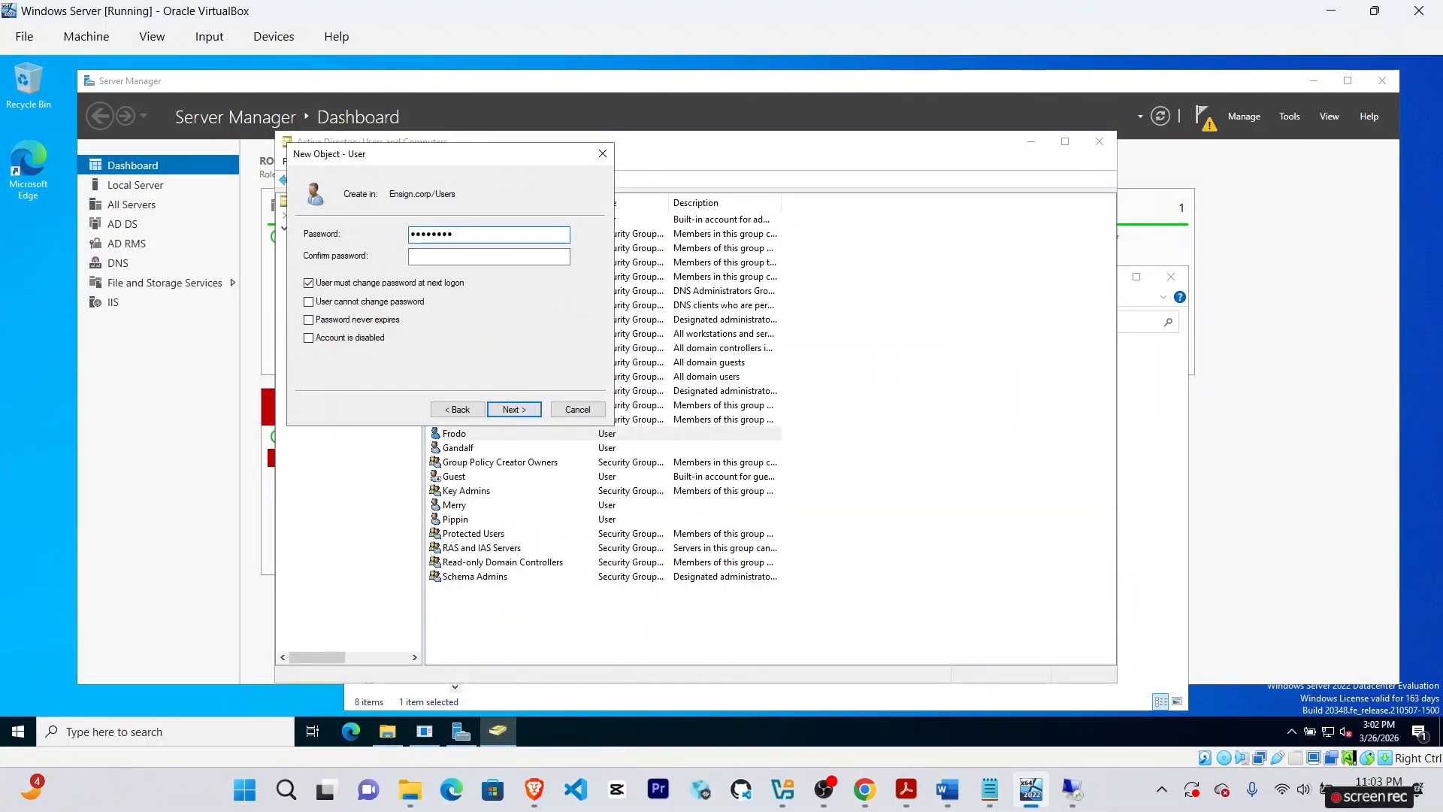
{"action": "key", "text": "Tab"}
{"action": "type", "text": "Pa$"}
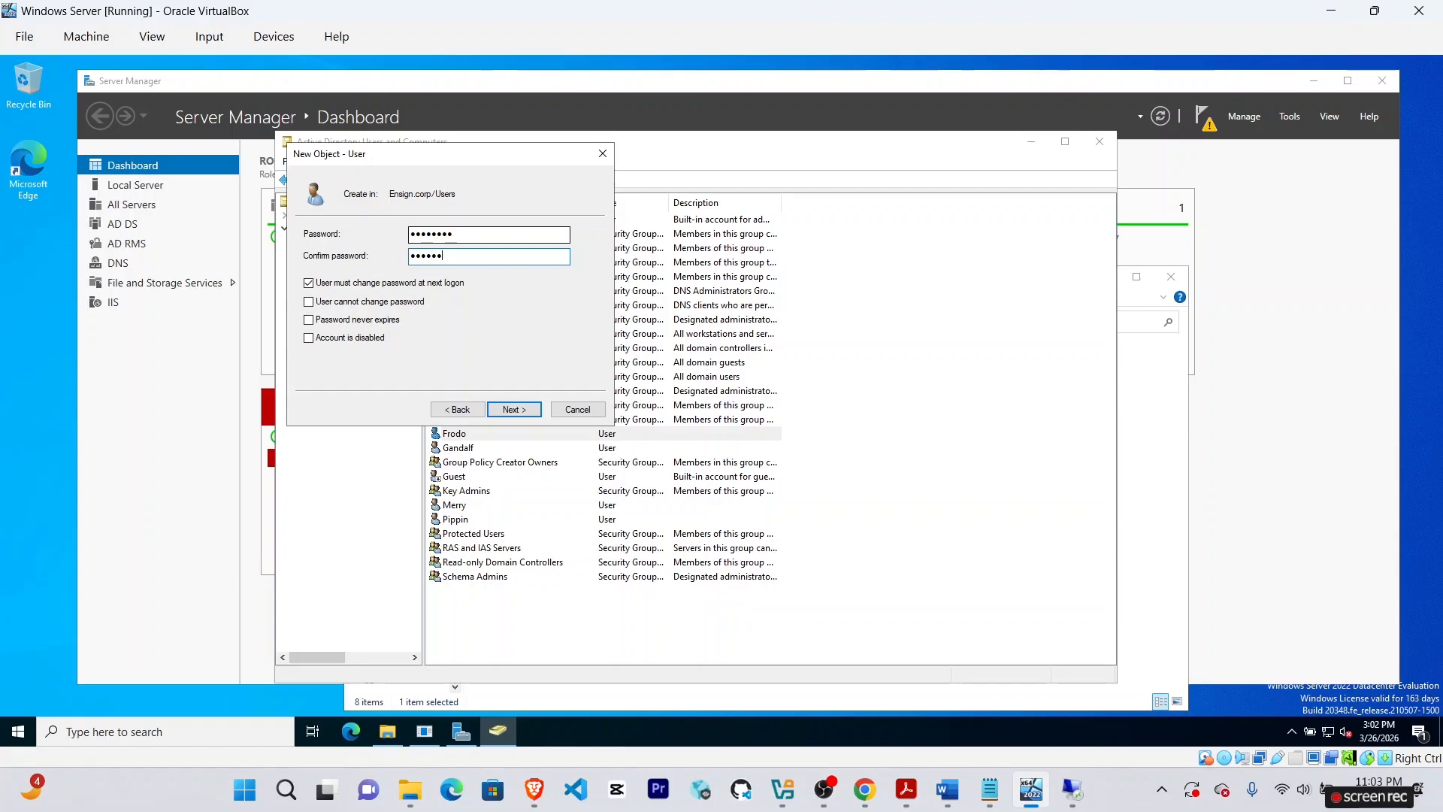
{"action": "left_click", "coordinate": [308, 283]}
{"action": "left_click", "coordinate": [514, 409]}
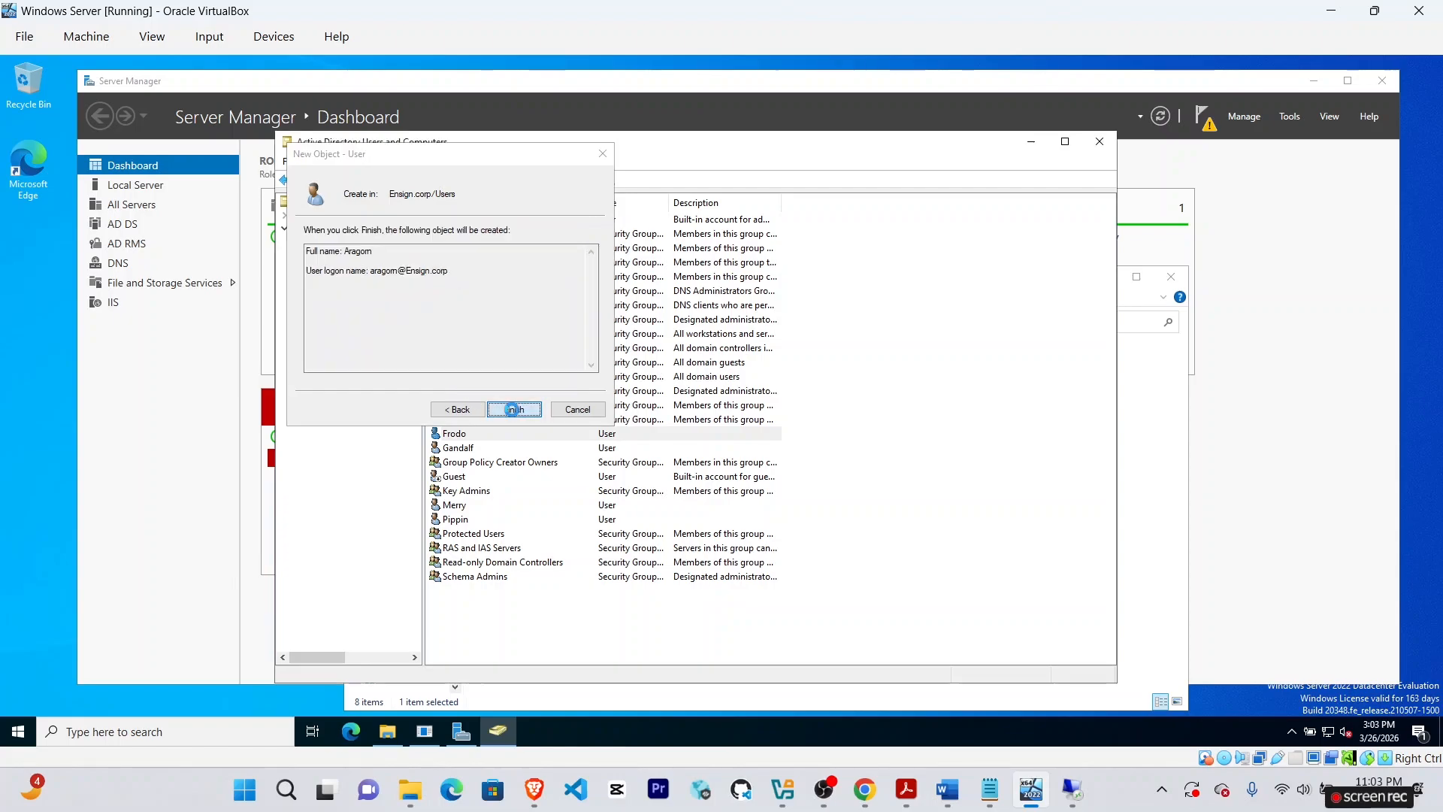
{"action": "left_click", "coordinate": [514, 409]}
Start another new user, correcting the mistyped first name Faramir to Legolas.
{"action": "right_click", "coordinate": [337, 313]}
{"action": "mouse_move", "coordinate": [406, 356]}
{"action": "left_click", "coordinate": [526, 526]}
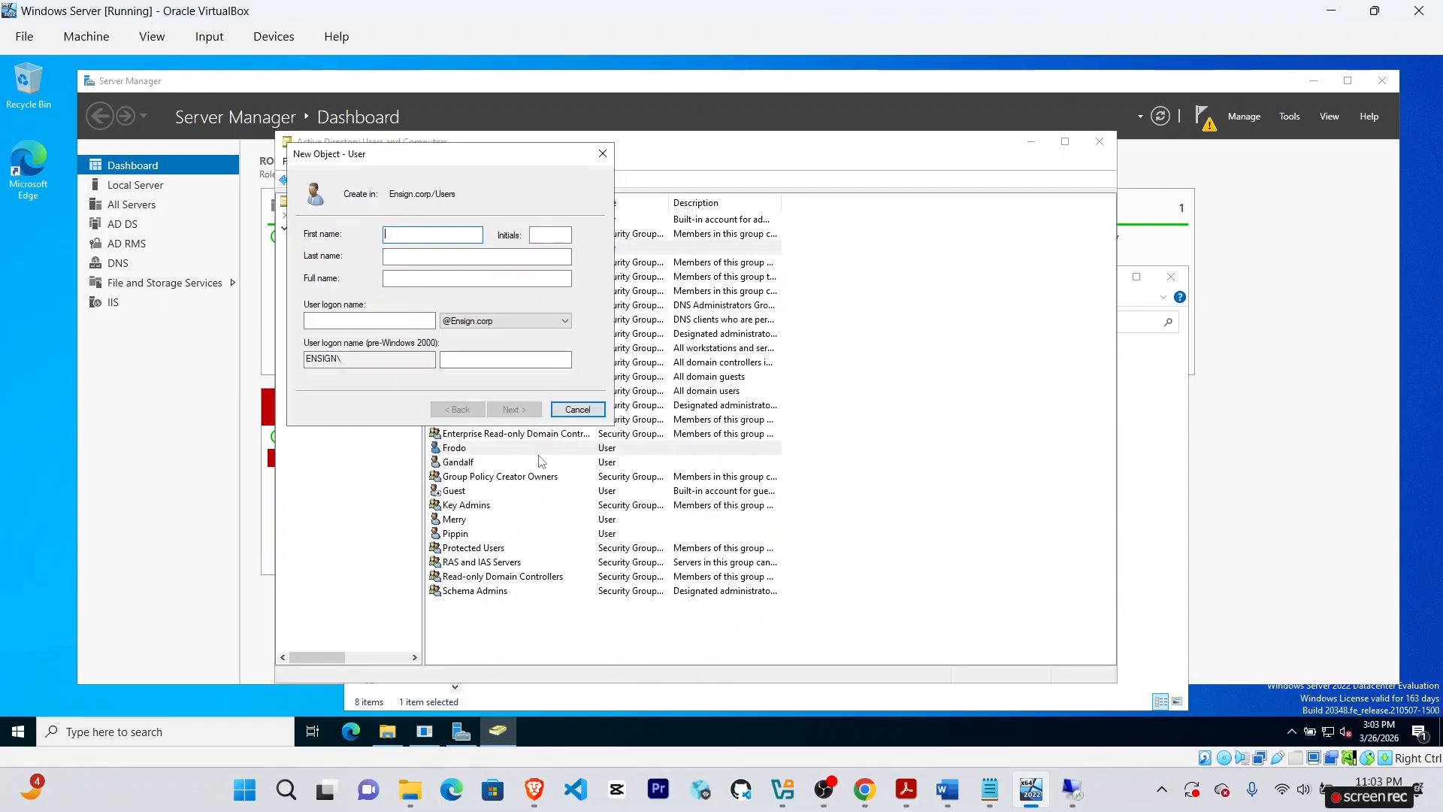
{"action": "type", "text": "Faramir"}
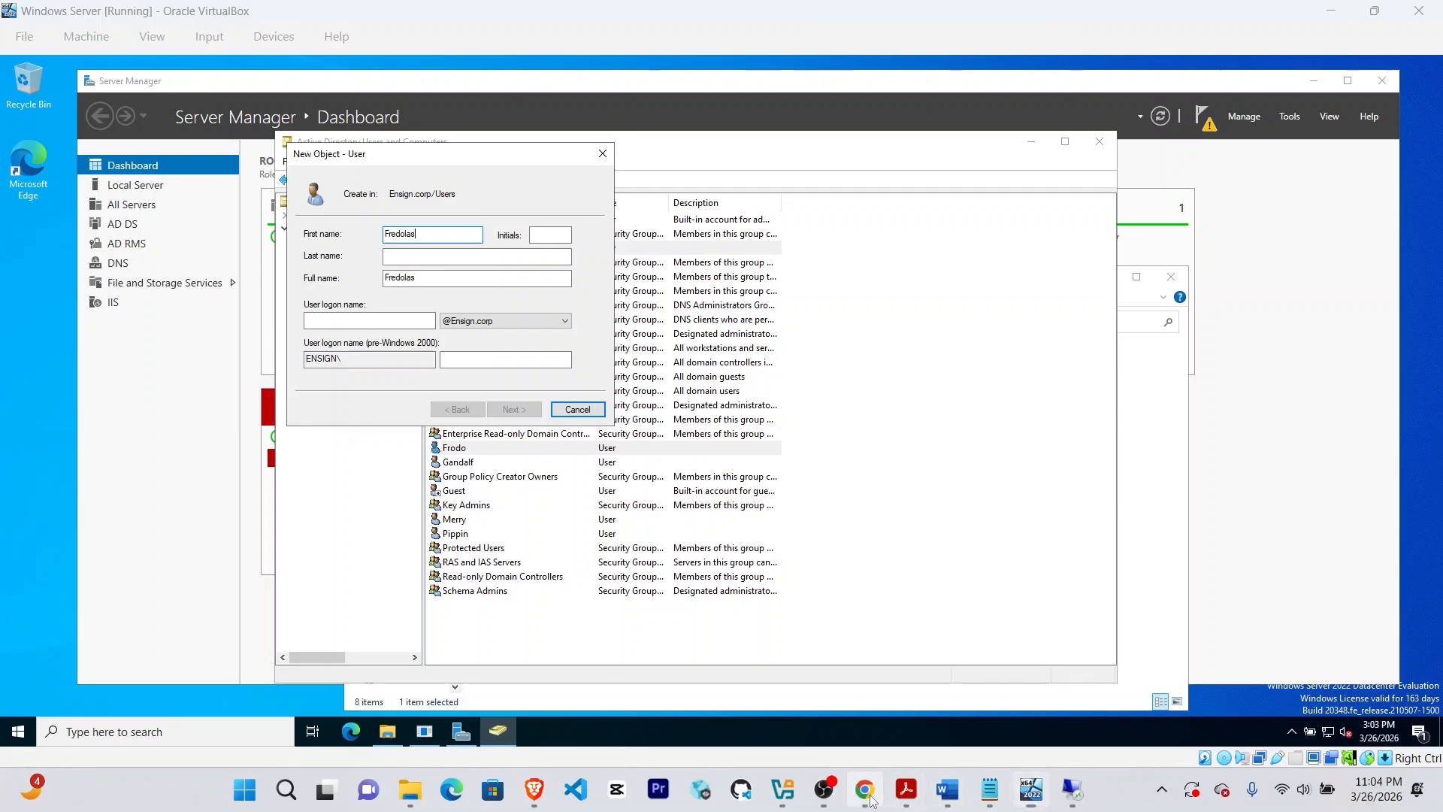
{"action": "left_click", "coordinate": [866, 789]}
{"action": "left_click", "coordinate": [1031, 789]}
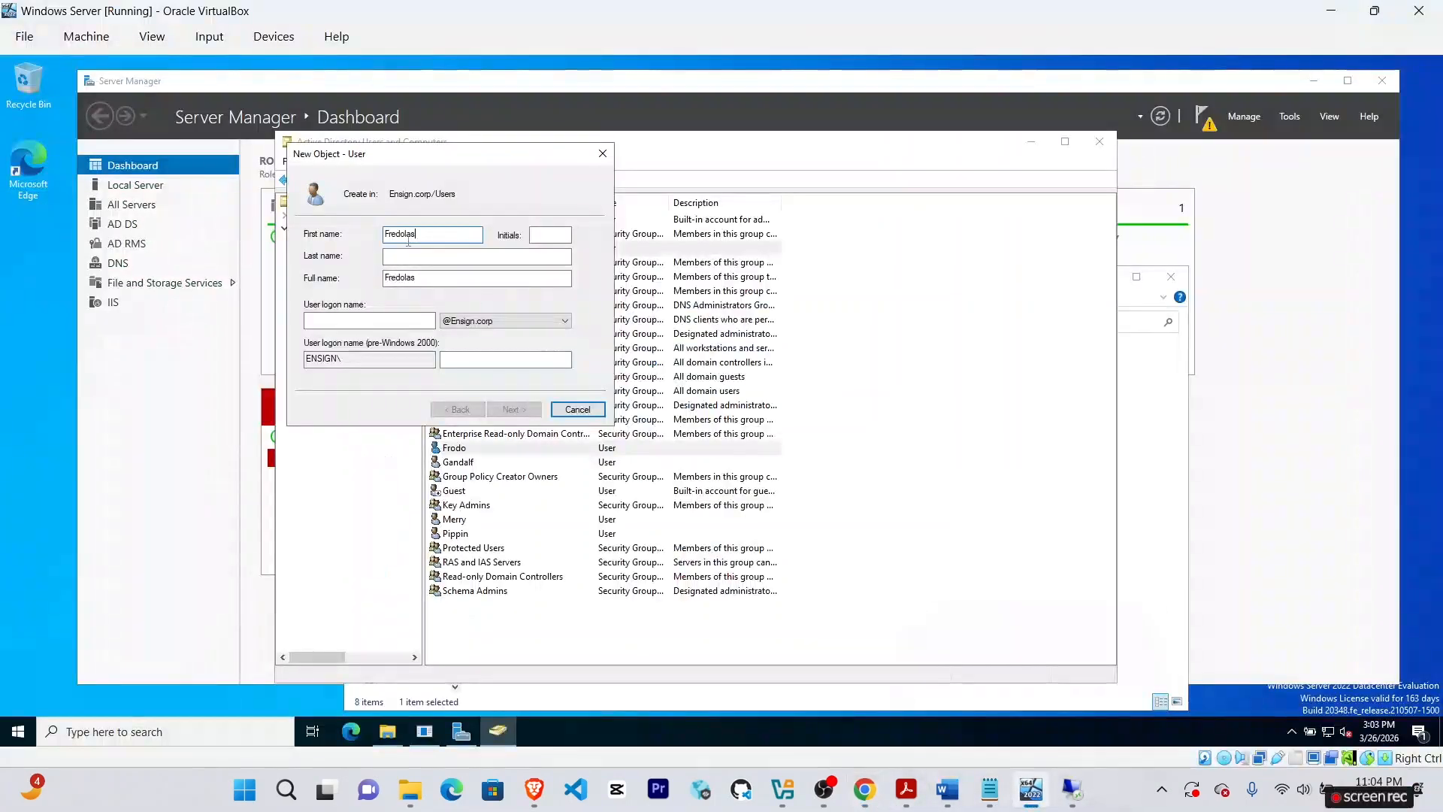
{"action": "key", "text": "ctrl+a"}
{"action": "key", "text": "BackSpace"}
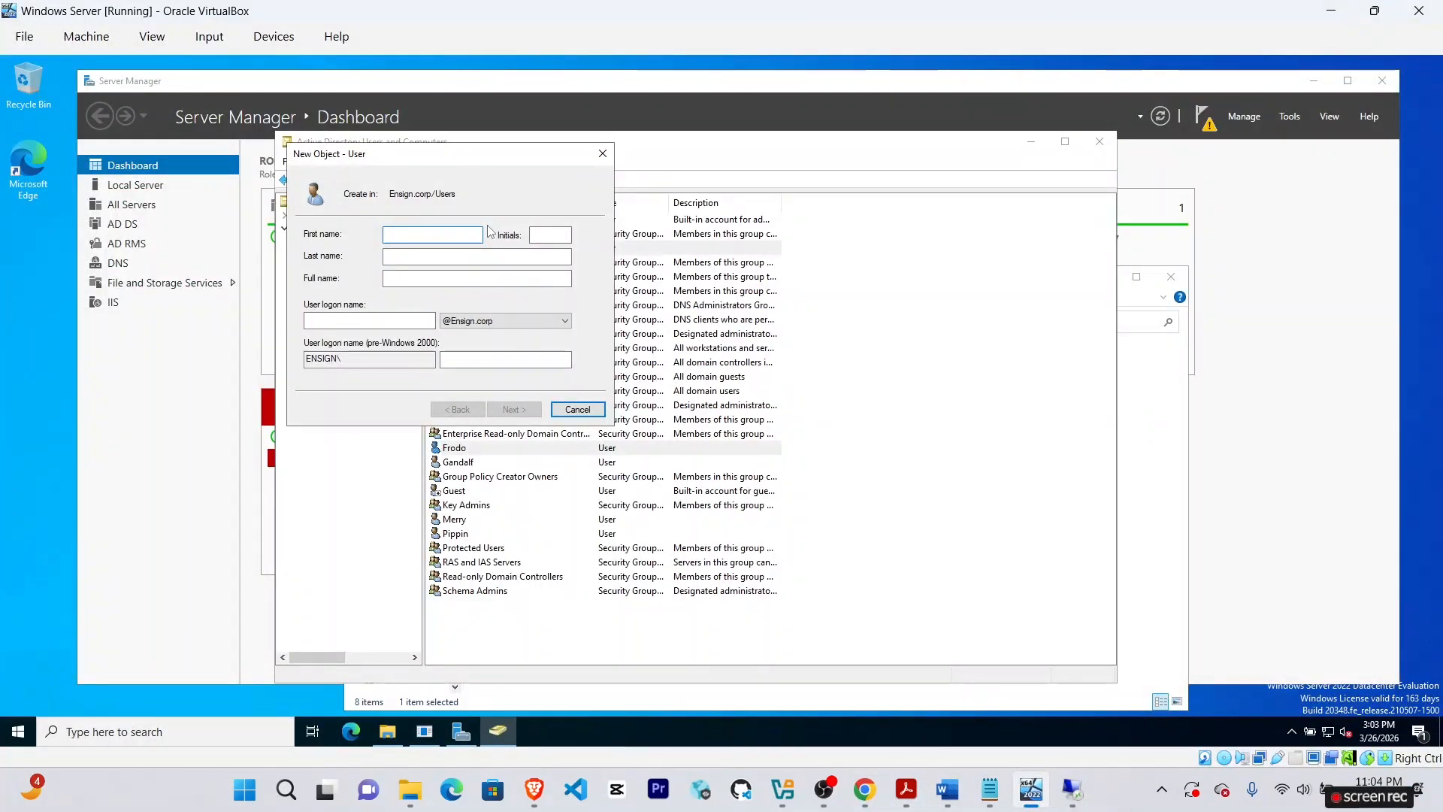
{"action": "type", "text": "Legolas"}
{"action": "left_click", "coordinate": [865, 791]}
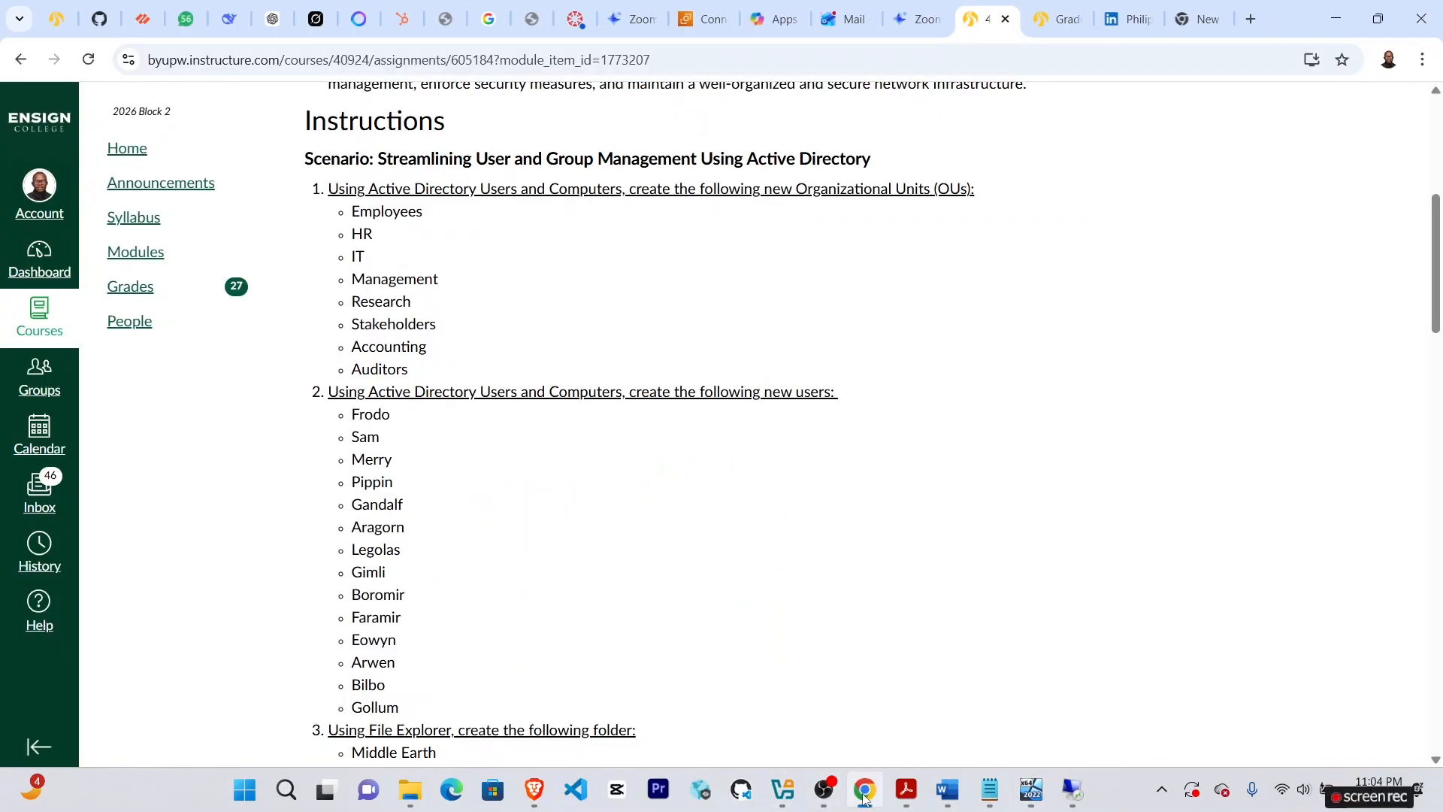
{"action": "left_click", "coordinate": [1031, 789]}
{"action": "type", "text": "las"}
Give Legolas the logon name legolas and a password, then create the account.
{"action": "left_click", "coordinate": [368, 320]}
{"action": "type", "text": "legolas"}
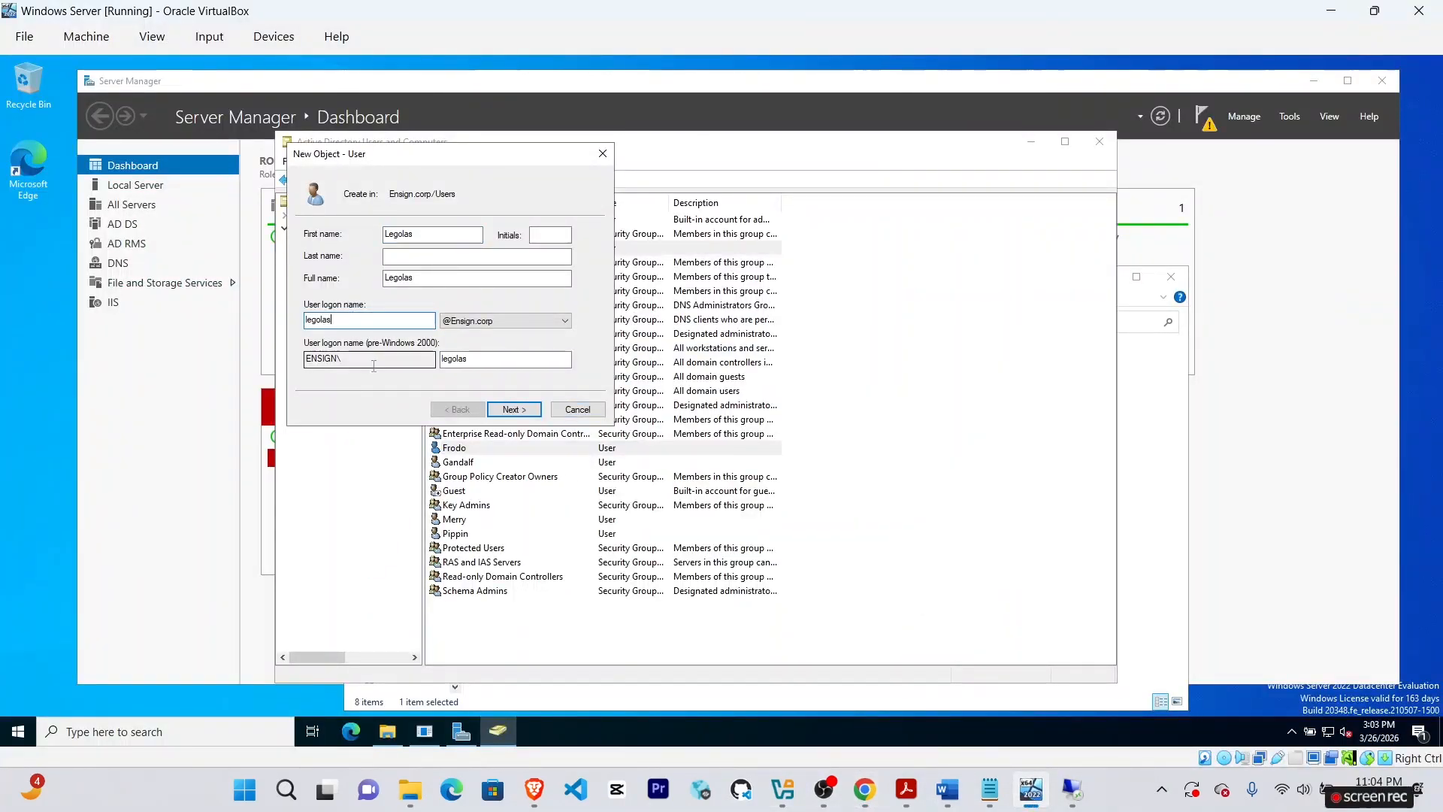
{"action": "left_click", "coordinate": [513, 409]}
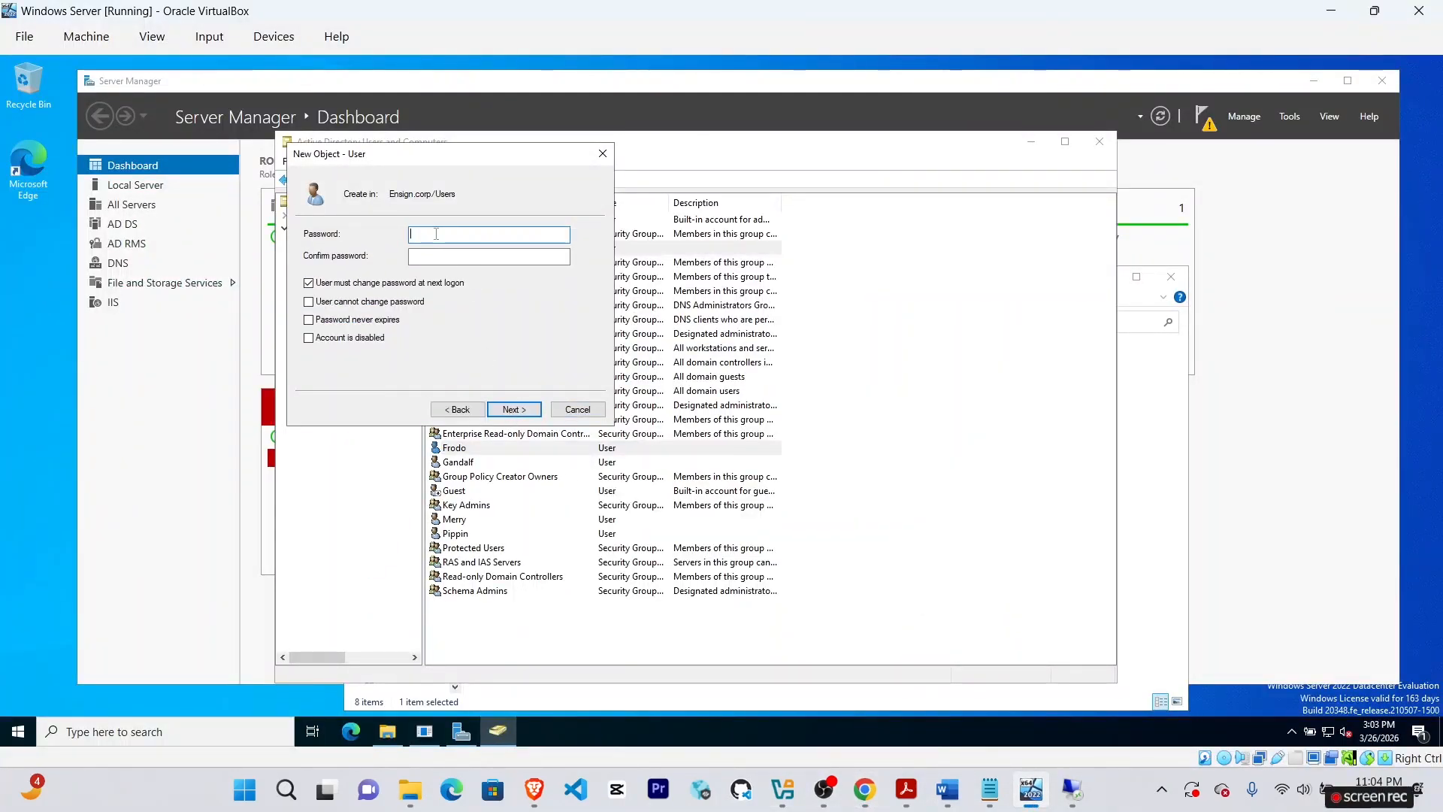
{"action": "type", "text": "P@ssw0rd"}
{"action": "key", "text": "Tab"}
{"action": "type", "text": "P@s"}
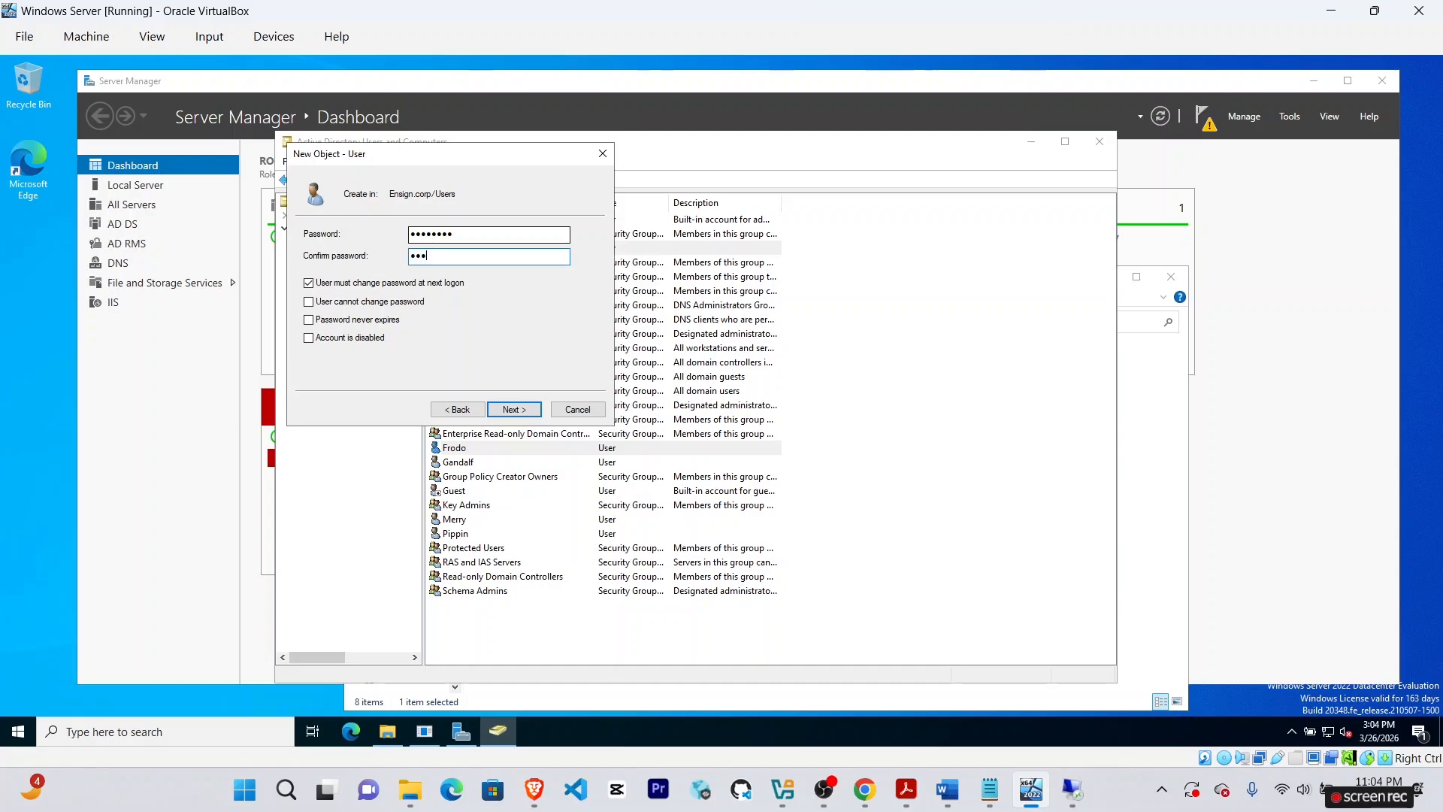
{"action": "key", "text": "BackSpace"}
{"action": "key", "text": "BackSpace"}
{"action": "key", "text": "BackSpace"}
{"action": "type", "text": "P@ssw0rd"}
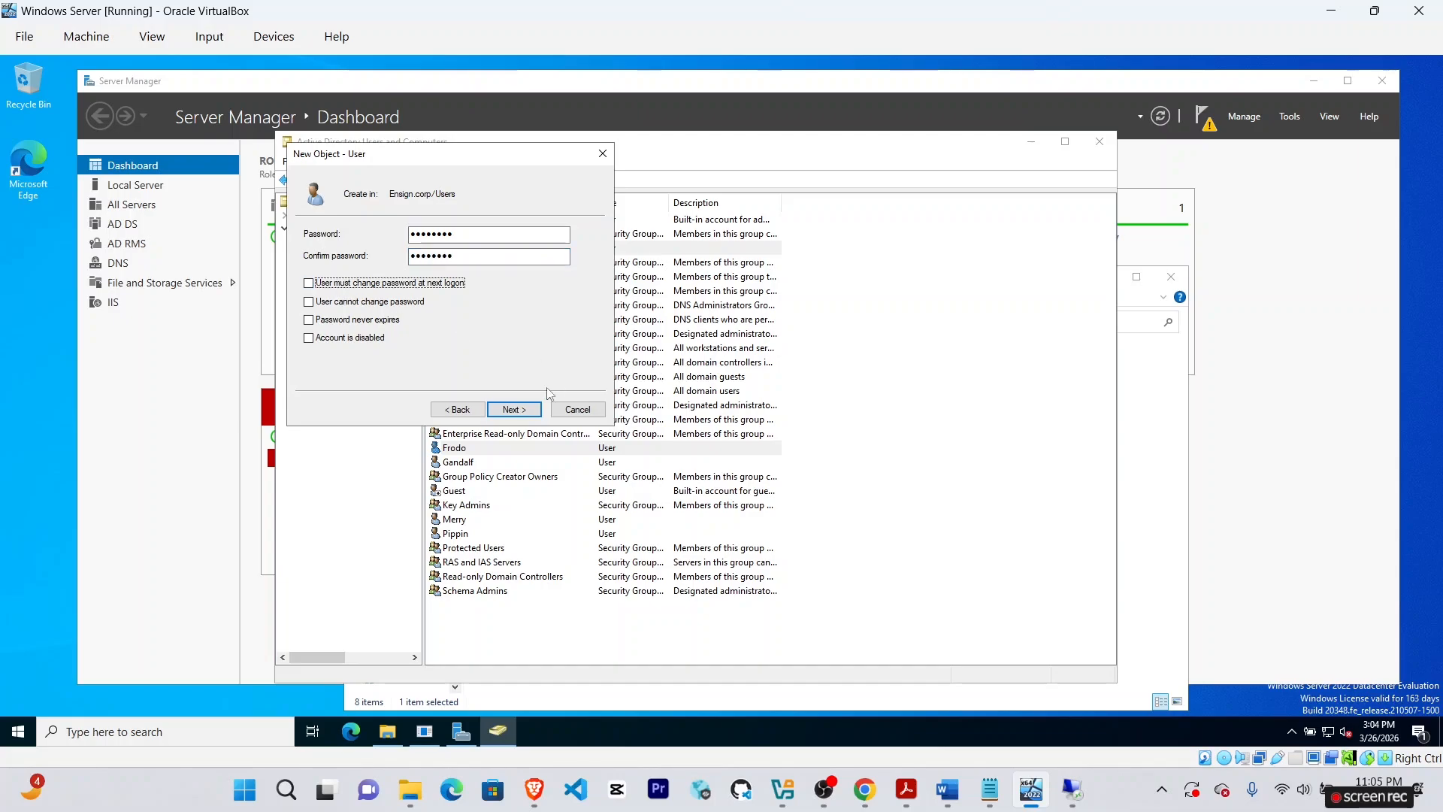
{"action": "left_click", "coordinate": [514, 409]}
{"action": "left_click", "coordinate": [514, 409]}
Start a new user named Gimli and enter his logon name.
{"action": "right_click", "coordinate": [330, 308]}
{"action": "mouse_move", "coordinate": [371, 354]}
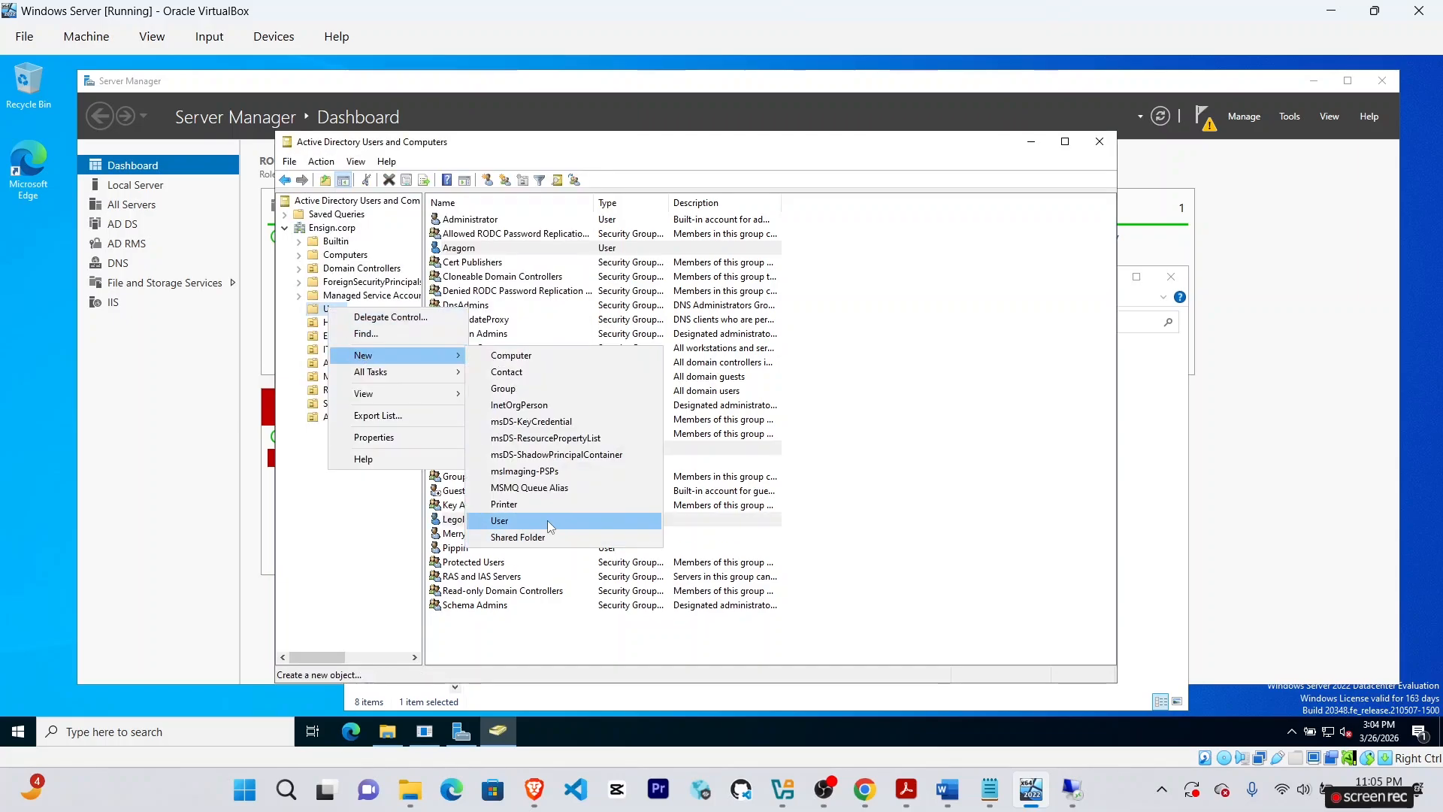
{"action": "left_click", "coordinate": [547, 521]}
{"action": "type", "text": "Giml"}
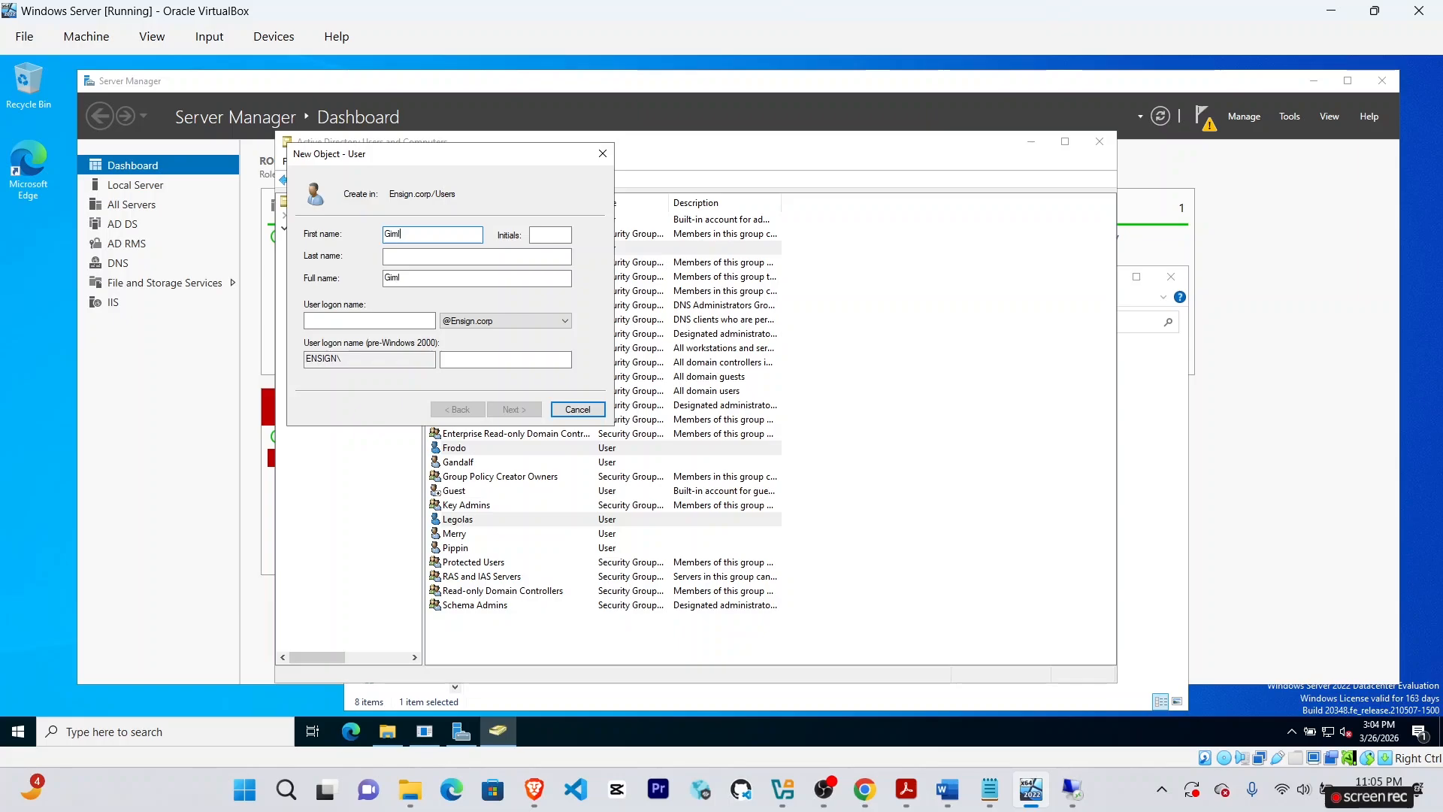
{"action": "mouse_move", "coordinate": [865, 787]}
{"action": "left_click", "coordinate": [868, 720]}
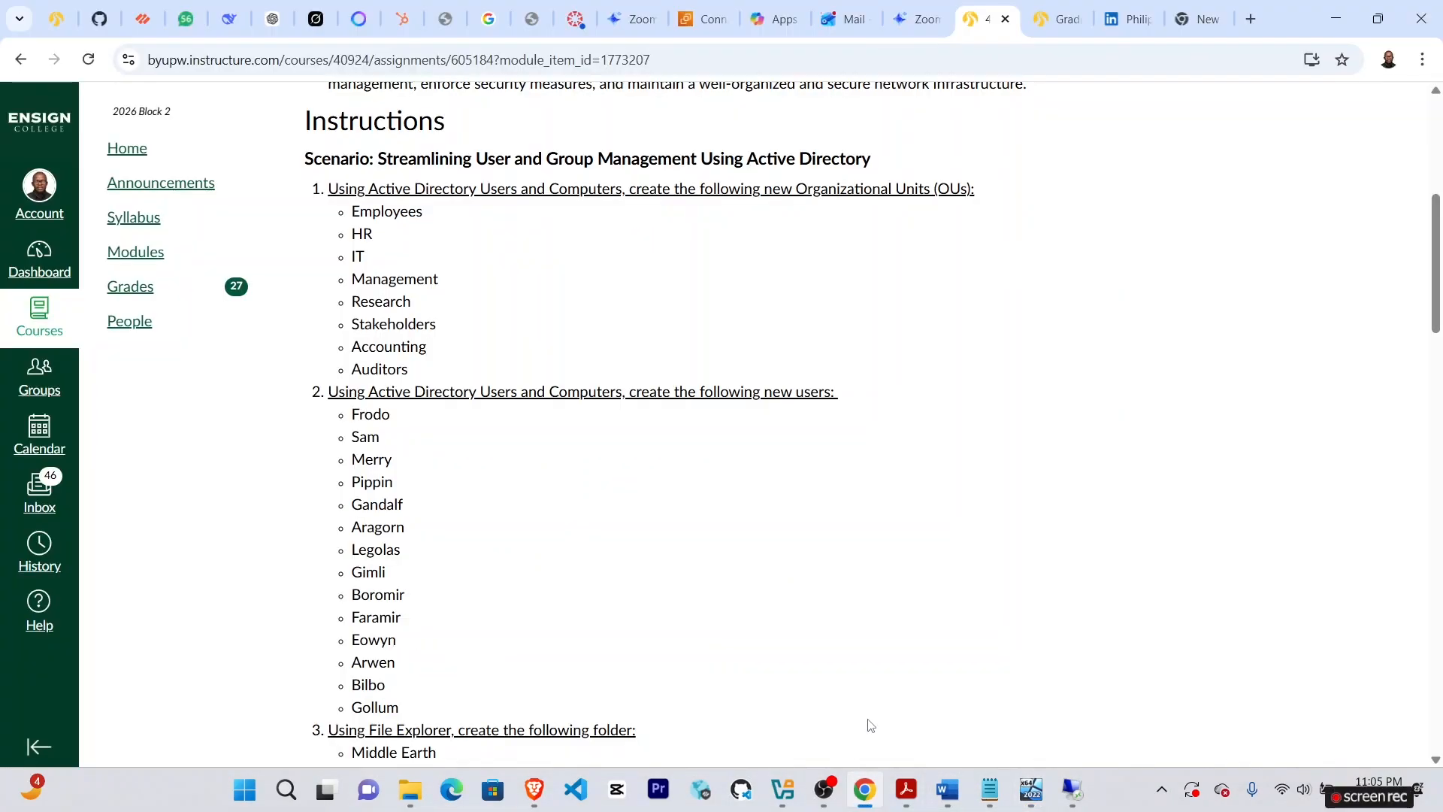
{"action": "mouse_move", "coordinate": [1030, 790]}
{"action": "left_click", "coordinate": [1031, 705]}
{"action": "left_click", "coordinate": [369, 321]}
{"action": "type", "text": "gimli"}
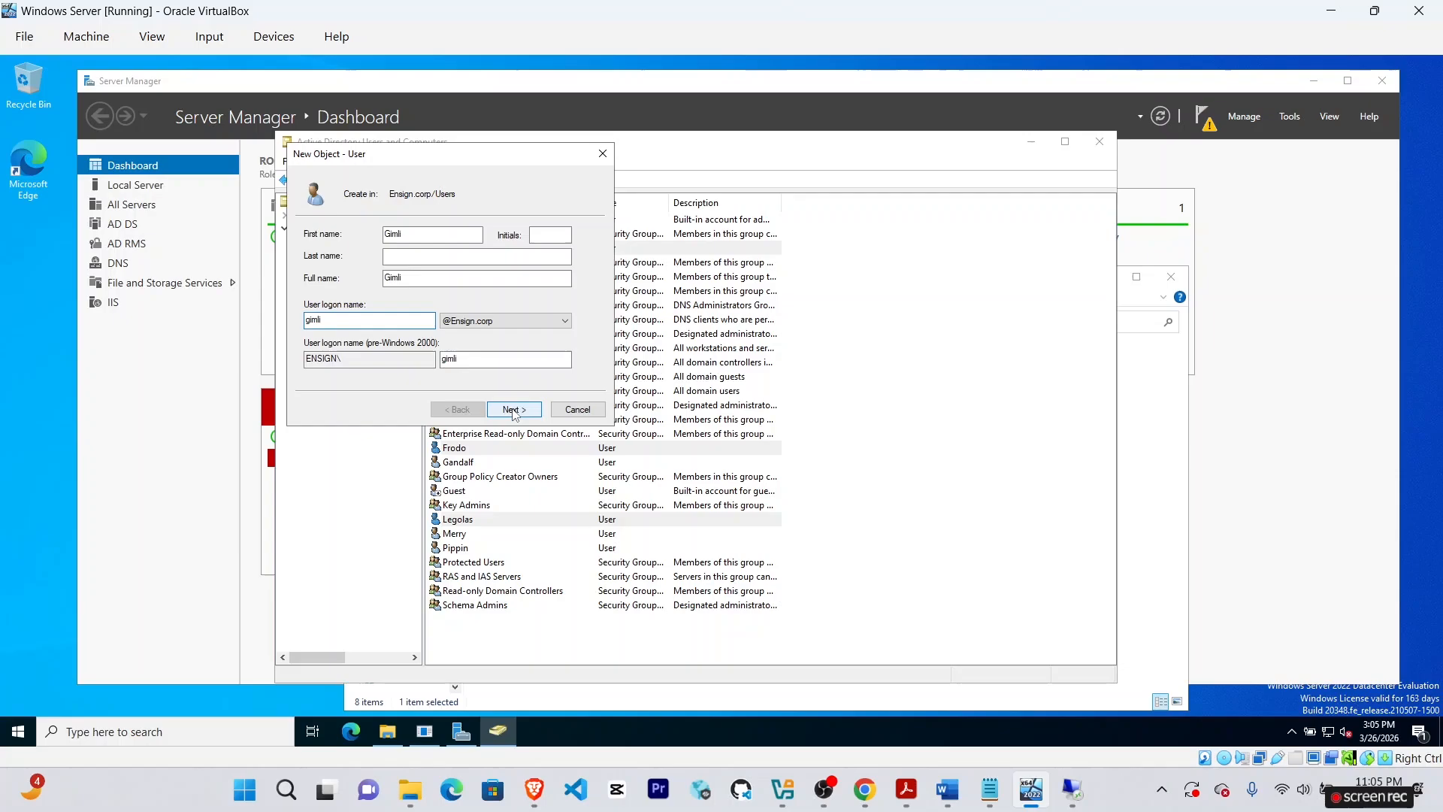
Set Gimli's password without a forced change at next logon and create the account.
{"action": "left_click", "coordinate": [514, 409]}
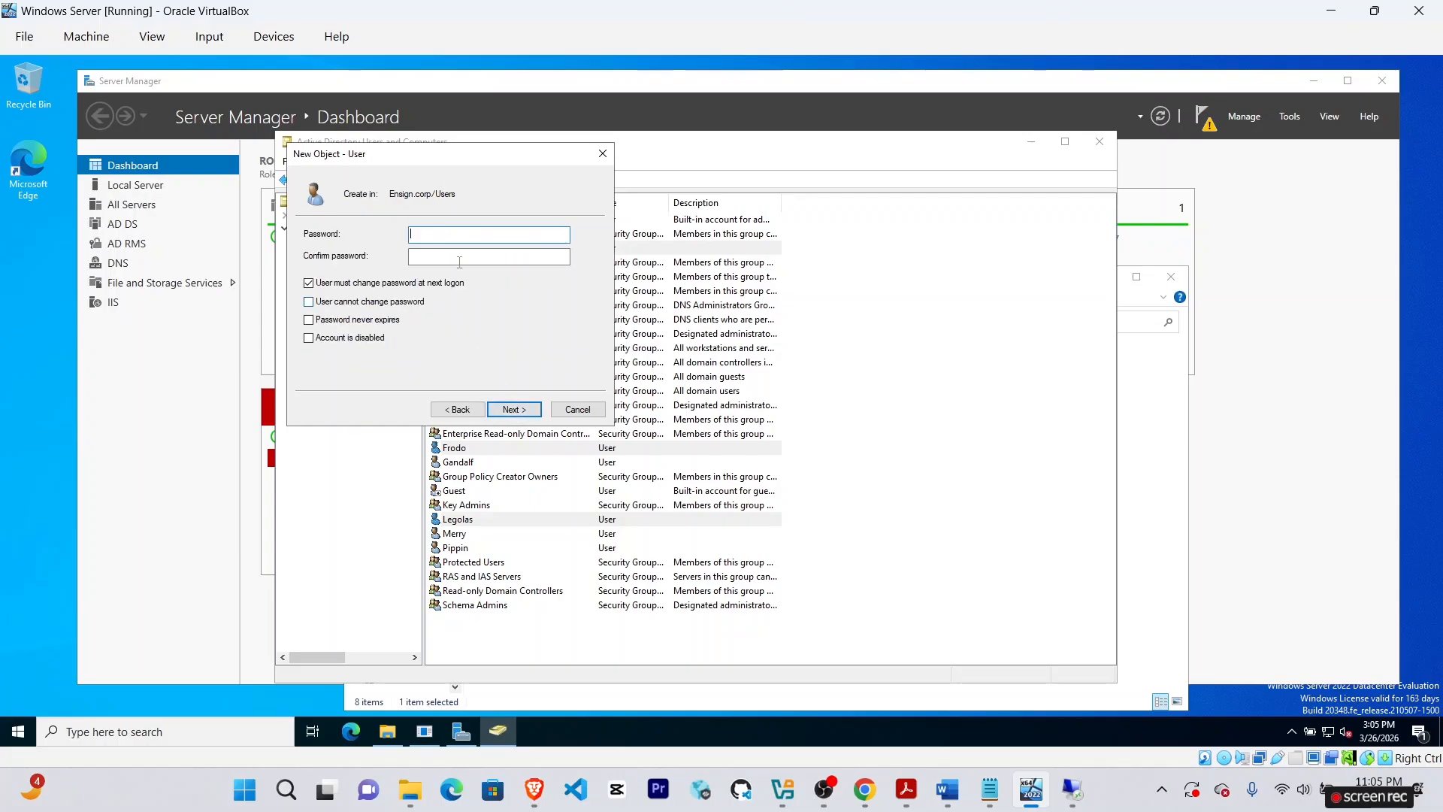
{"action": "type", "text": "•••••"}
{"action": "key", "text": "Tab"}
{"action": "type", "text": "••••••••"}
{"action": "left_click", "coordinate": [309, 282]}
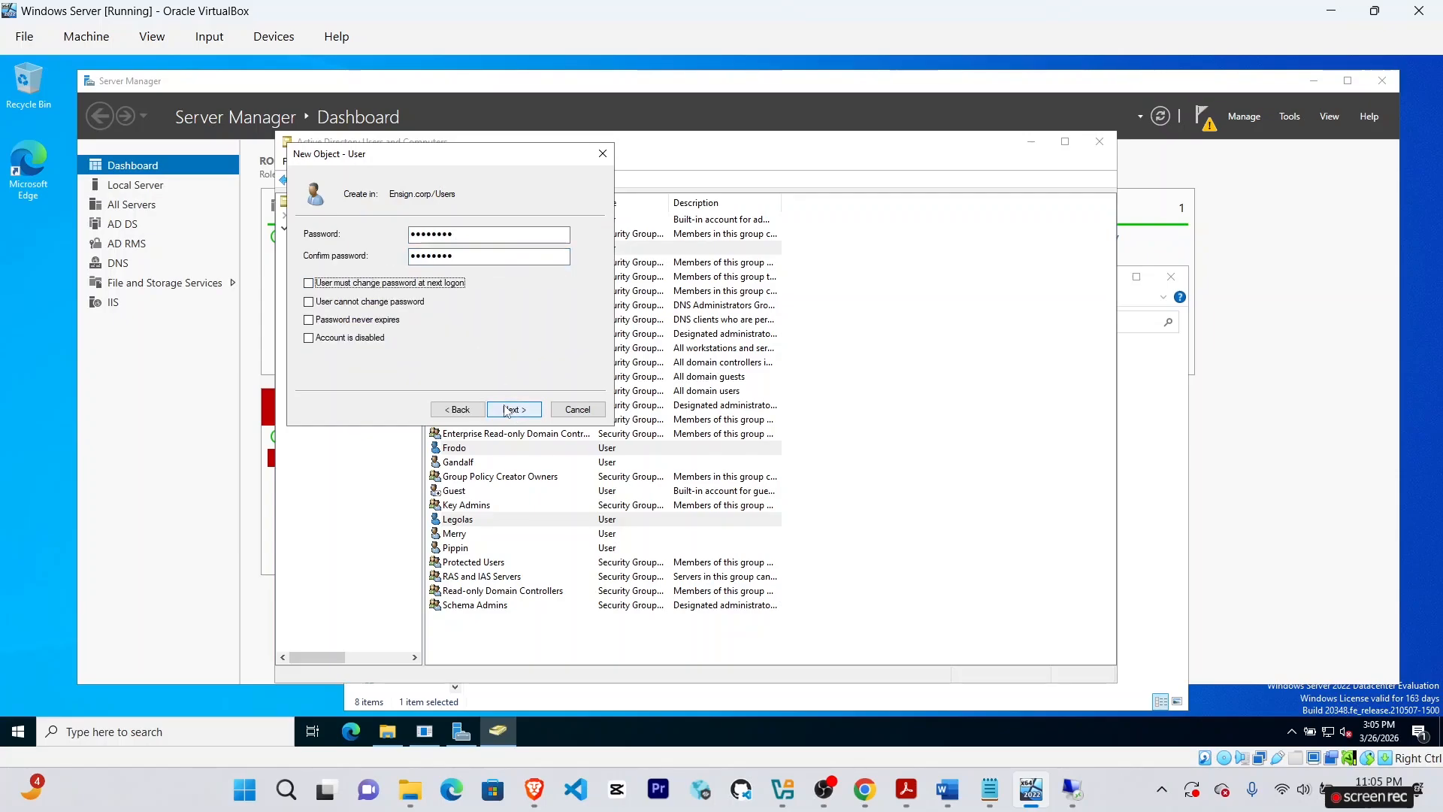
{"action": "left_click", "coordinate": [505, 409]}
{"action": "left_click", "coordinate": [506, 409]}
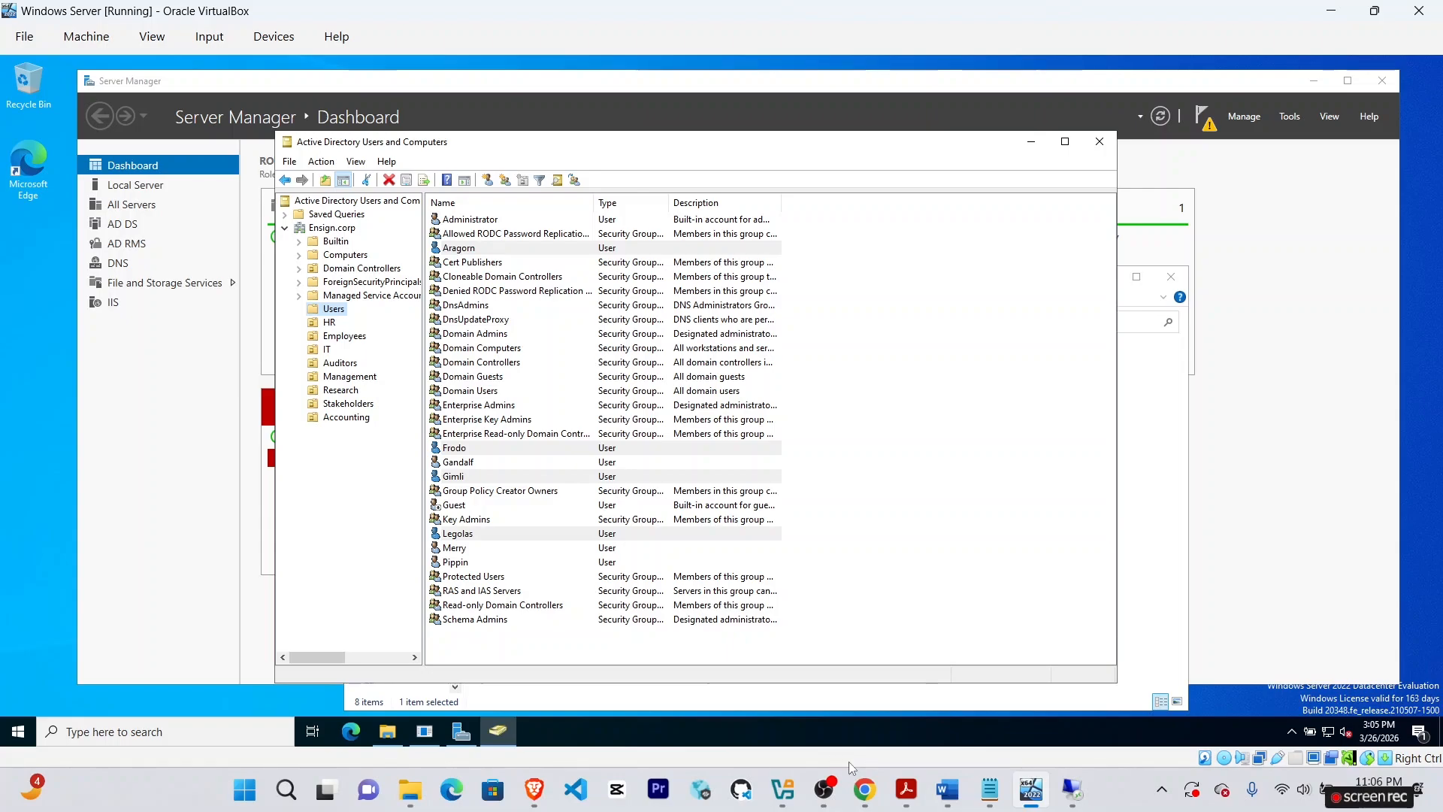
{"action": "left_click", "coordinate": [865, 789]}
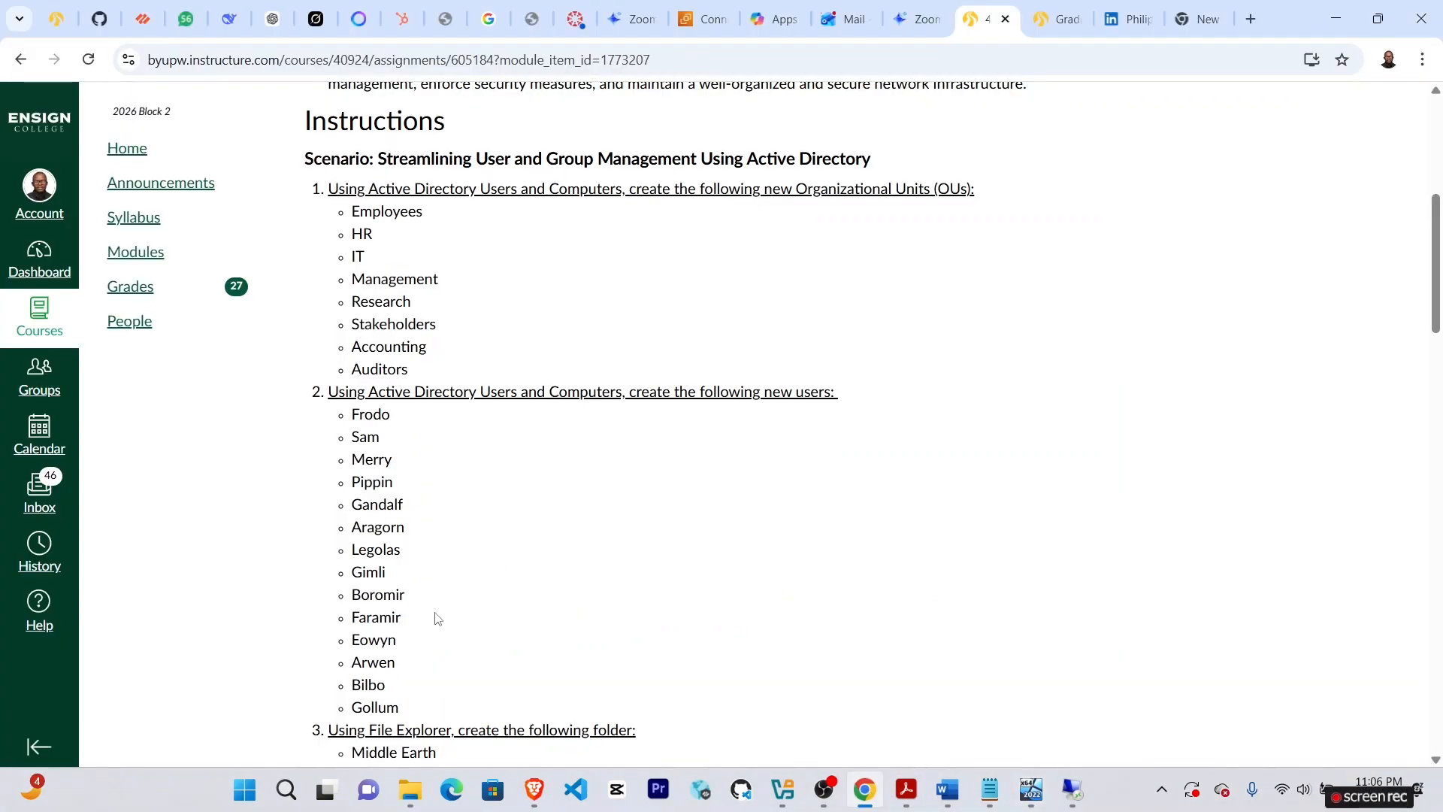
{"action": "left_click", "coordinate": [1031, 789]}
Create user Bromir, logon Bromir, with a password and no forced change at next logon.
{"action": "right_click", "coordinate": [332, 309]}
{"action": "mouse_move", "coordinate": [405, 352]}
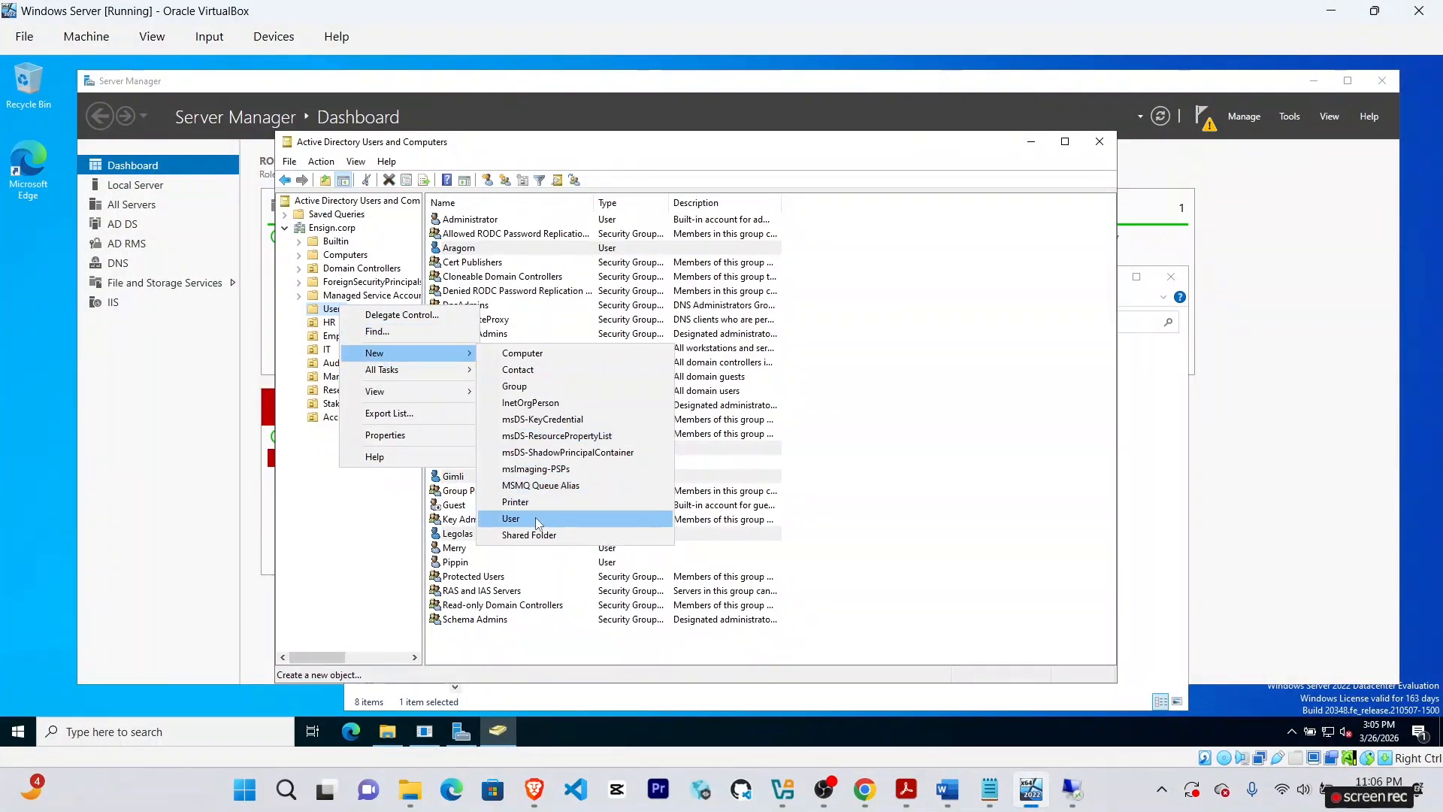
{"action": "left_click", "coordinate": [511, 517]}
{"action": "type", "text": "Bromir"}
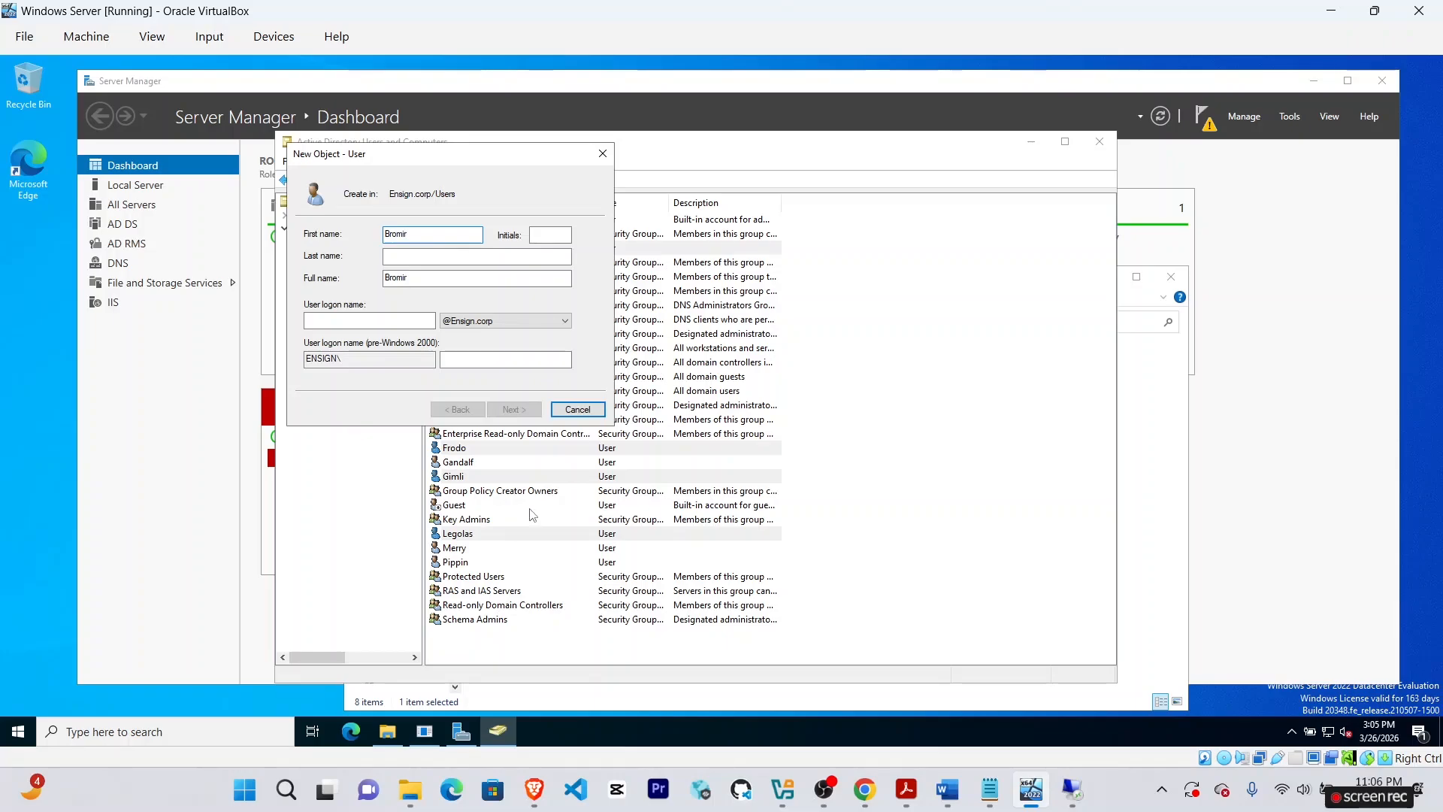
{"action": "left_click", "coordinate": [368, 321]}
{"action": "type", "text": "Bromir"}
{"action": "left_click", "coordinate": [511, 411]}
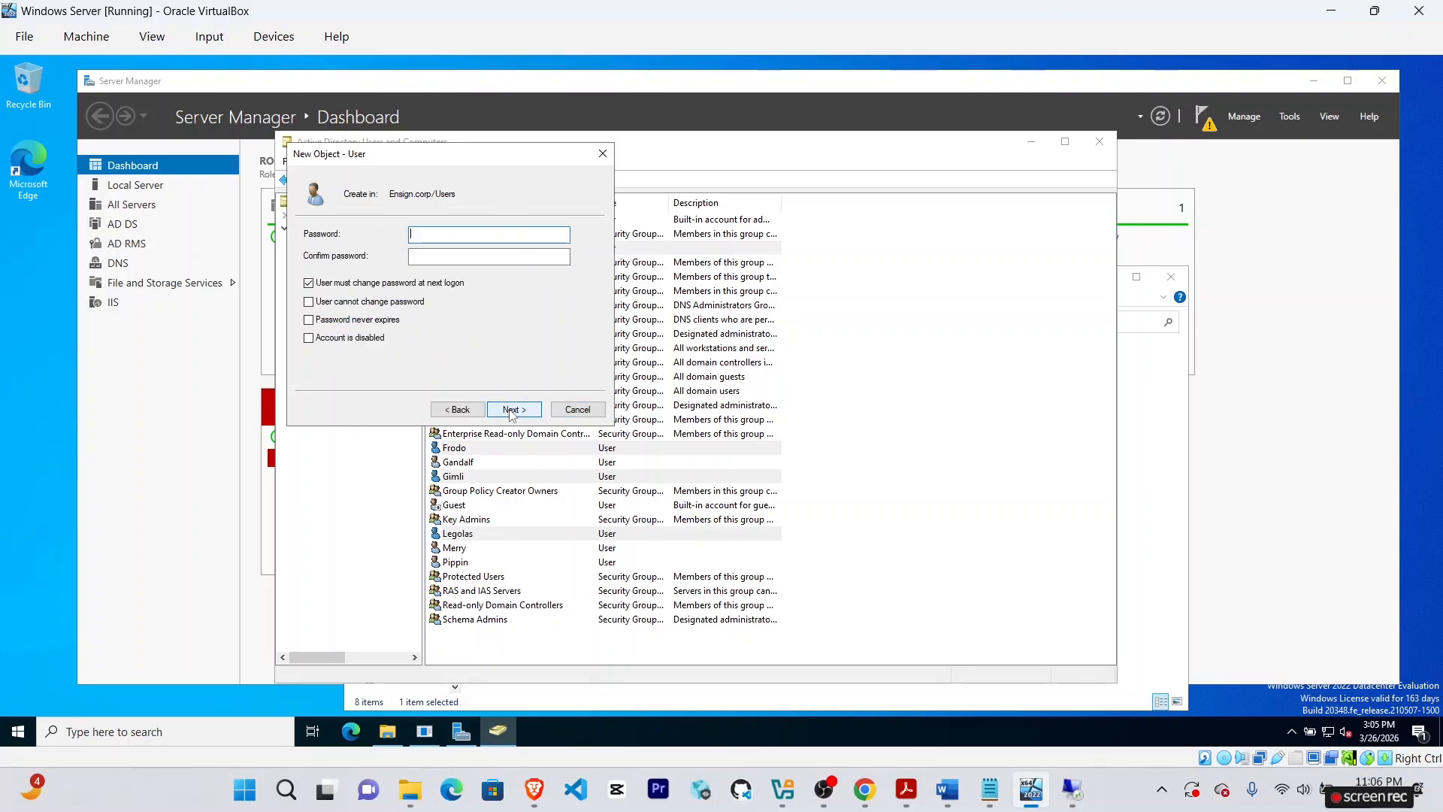
{"action": "type", "text": "********"}
{"action": "key", "text": "Tab"}
{"action": "type", "text": "********"}
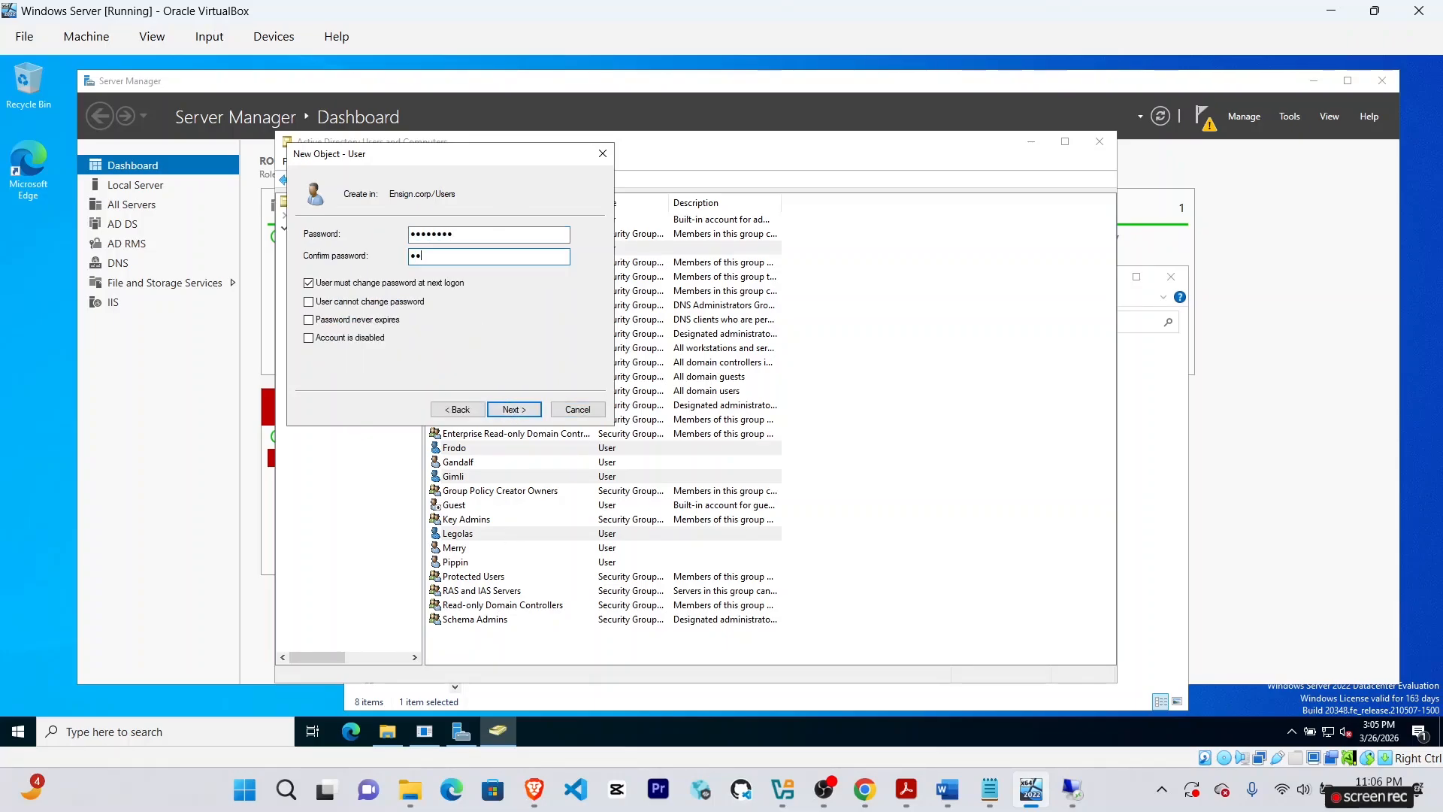
{"action": "left_click", "coordinate": [395, 284]}
{"action": "left_click", "coordinate": [514, 408]}
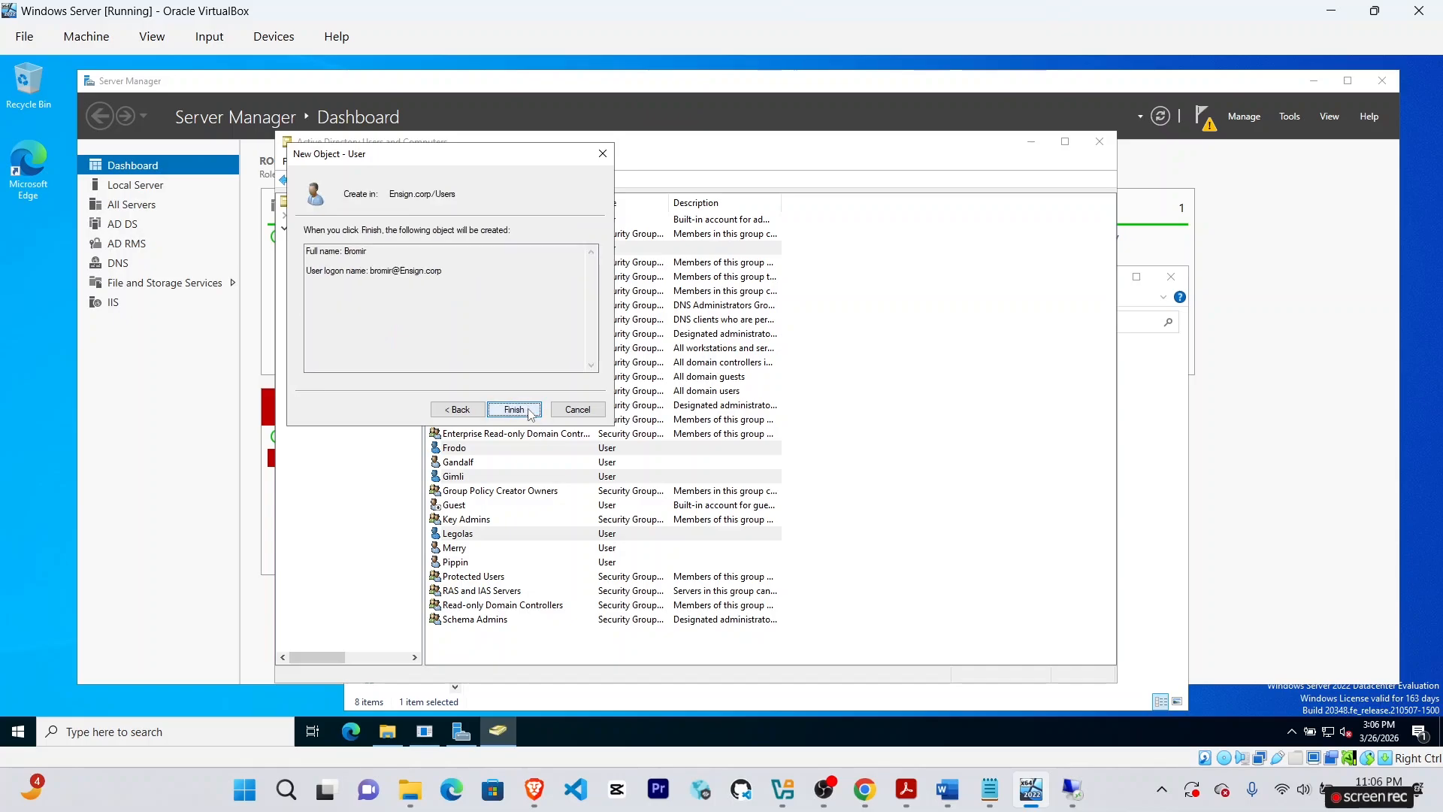
{"action": "left_click", "coordinate": [514, 409]}
Create user Faramir with logon name faram and a confirmed password.
{"action": "right_click", "coordinate": [332, 309]}
{"action": "mouse_move", "coordinate": [406, 354]}
{"action": "left_click", "coordinate": [577, 518]}
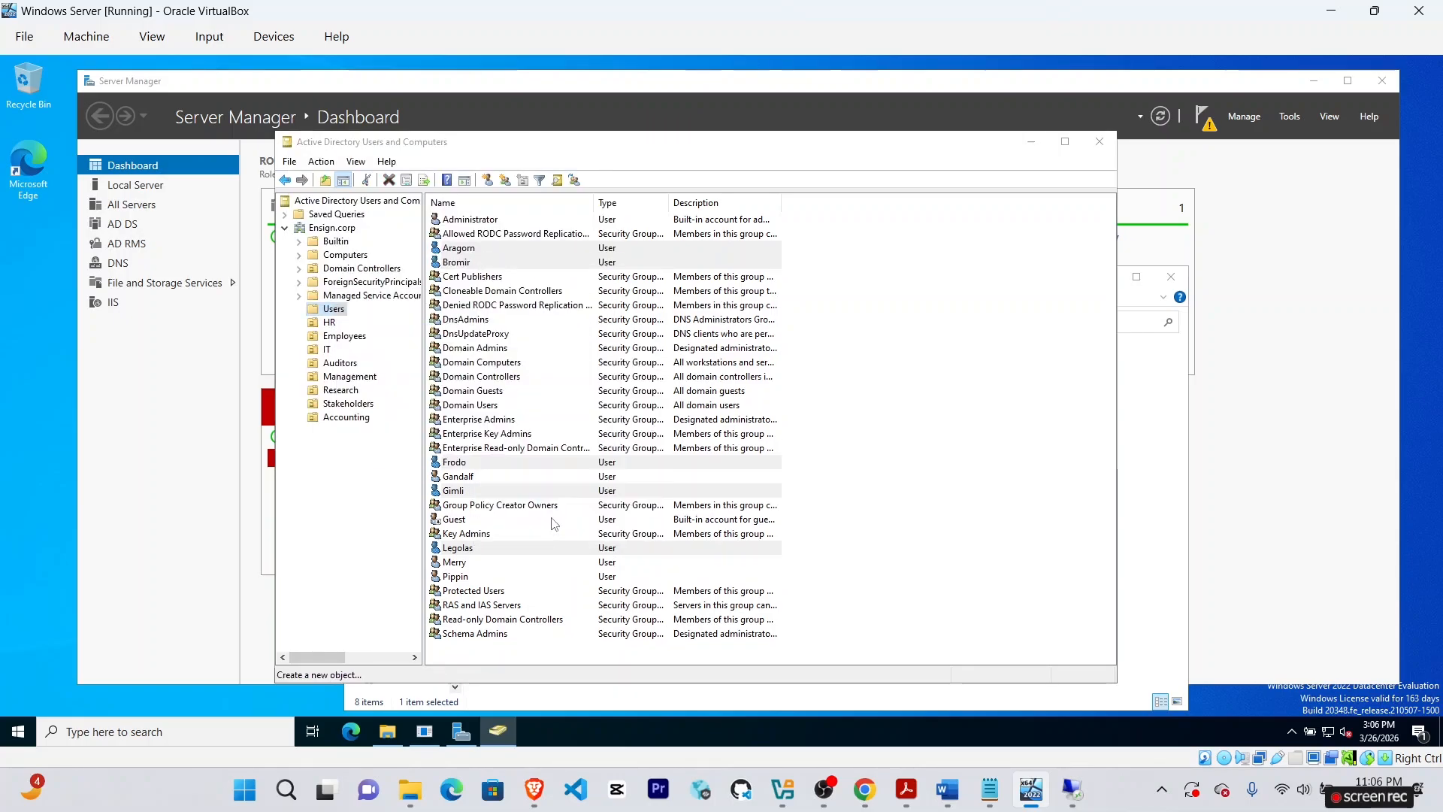
{"action": "type", "text": "Faramir"}
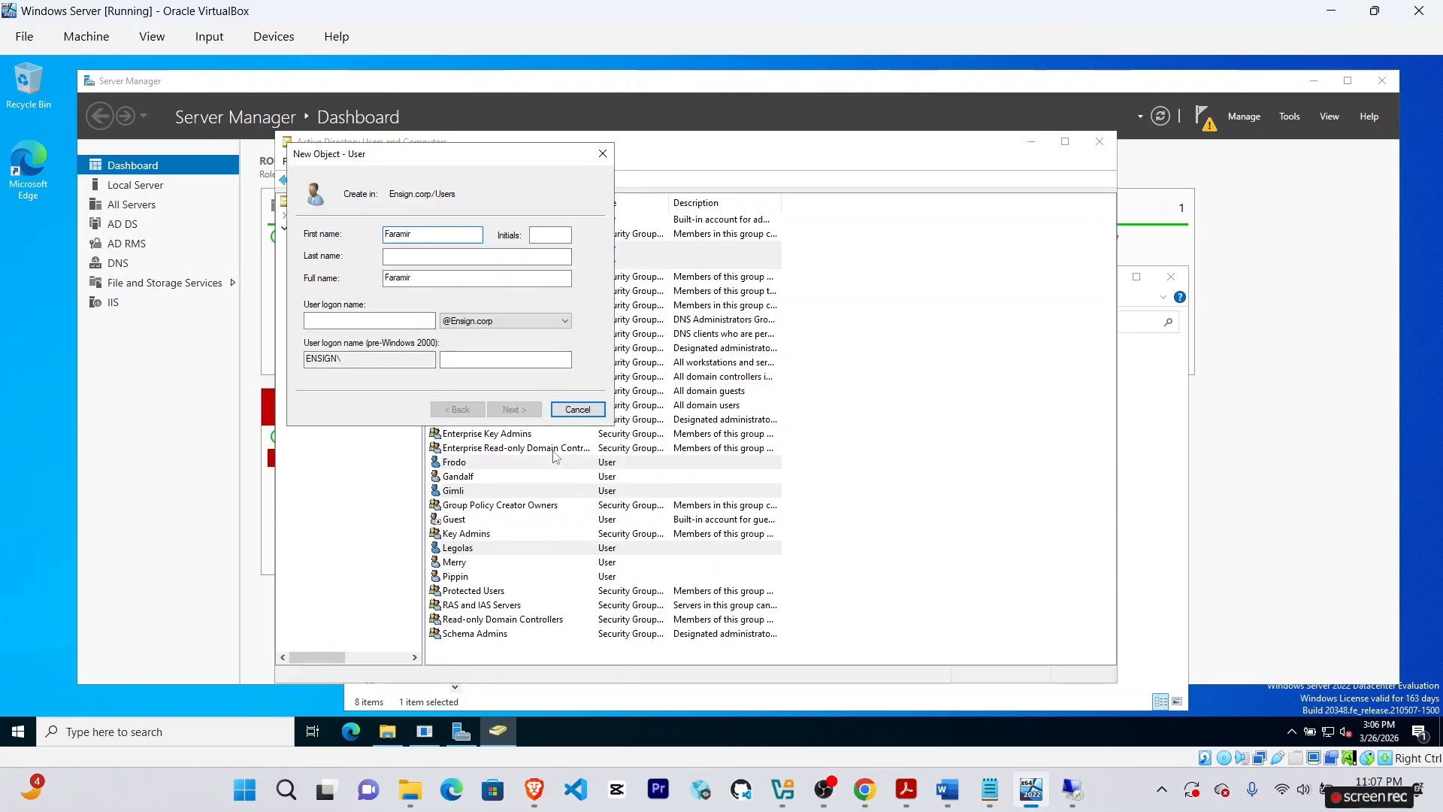
{"action": "left_click", "coordinate": [864, 790]}
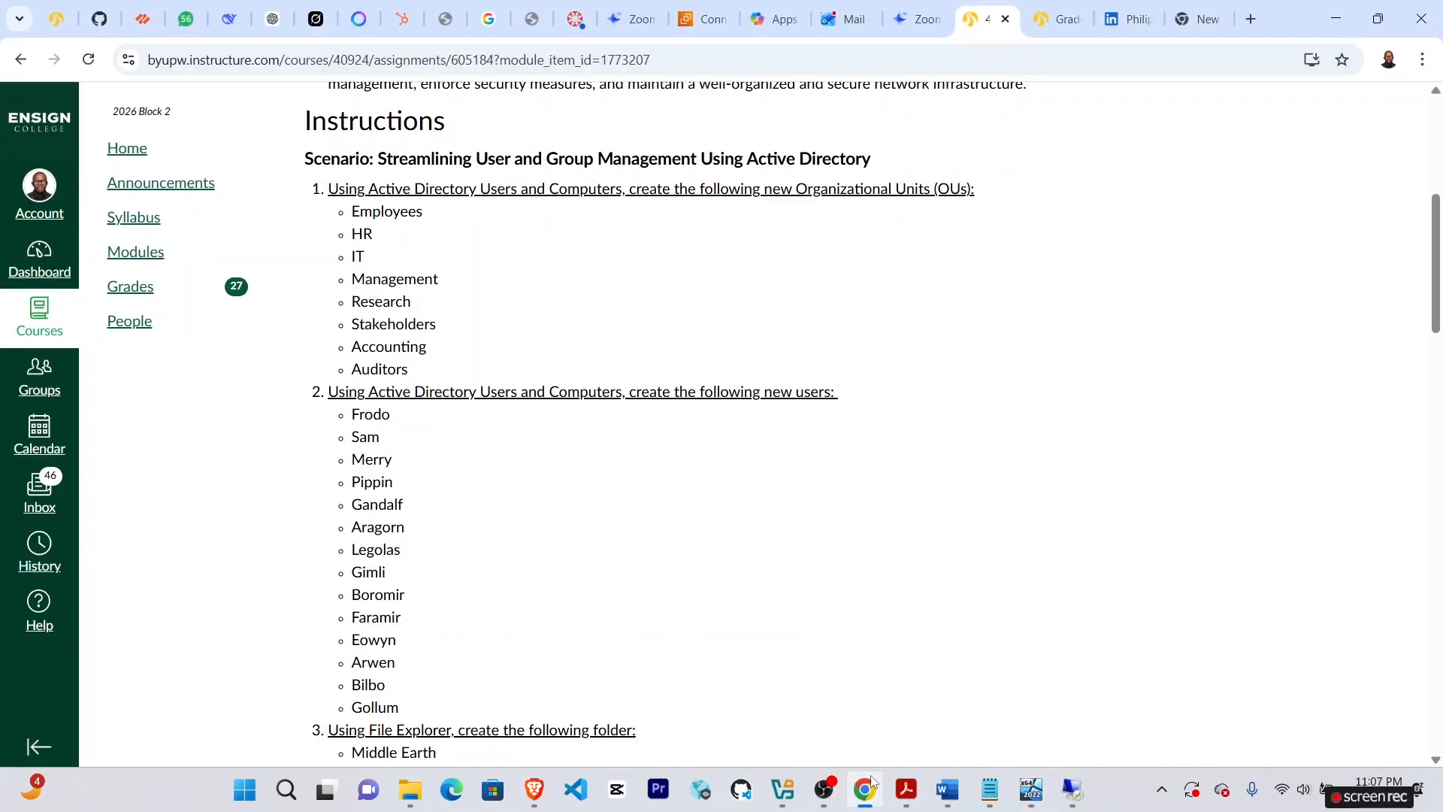
{"action": "left_click", "coordinate": [1024, 792]}
{"action": "left_click", "coordinate": [389, 321]}
{"action": "type", "text": "faramir"}
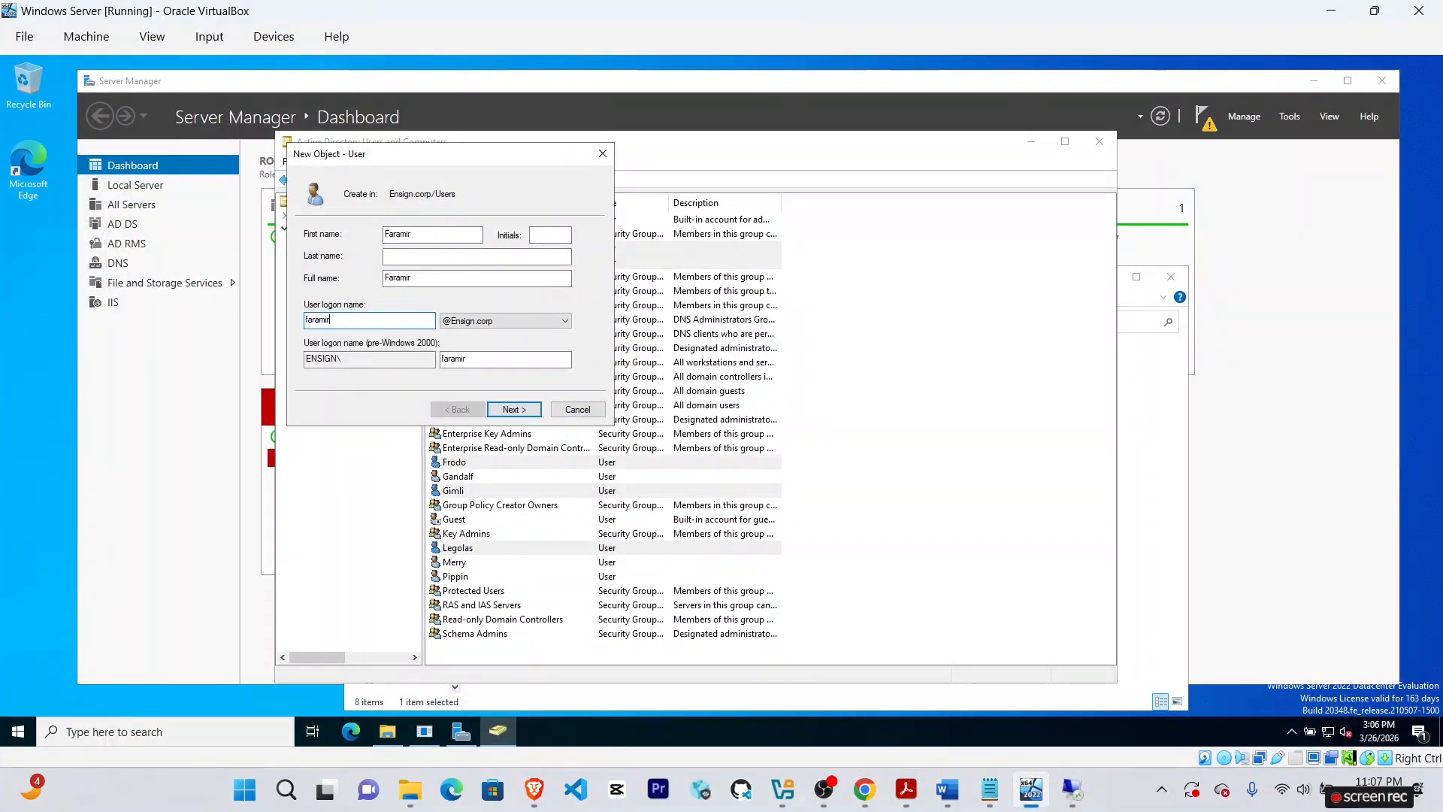
{"action": "left_click", "coordinate": [511, 410]}
{"action": "type", "text": "••••"}
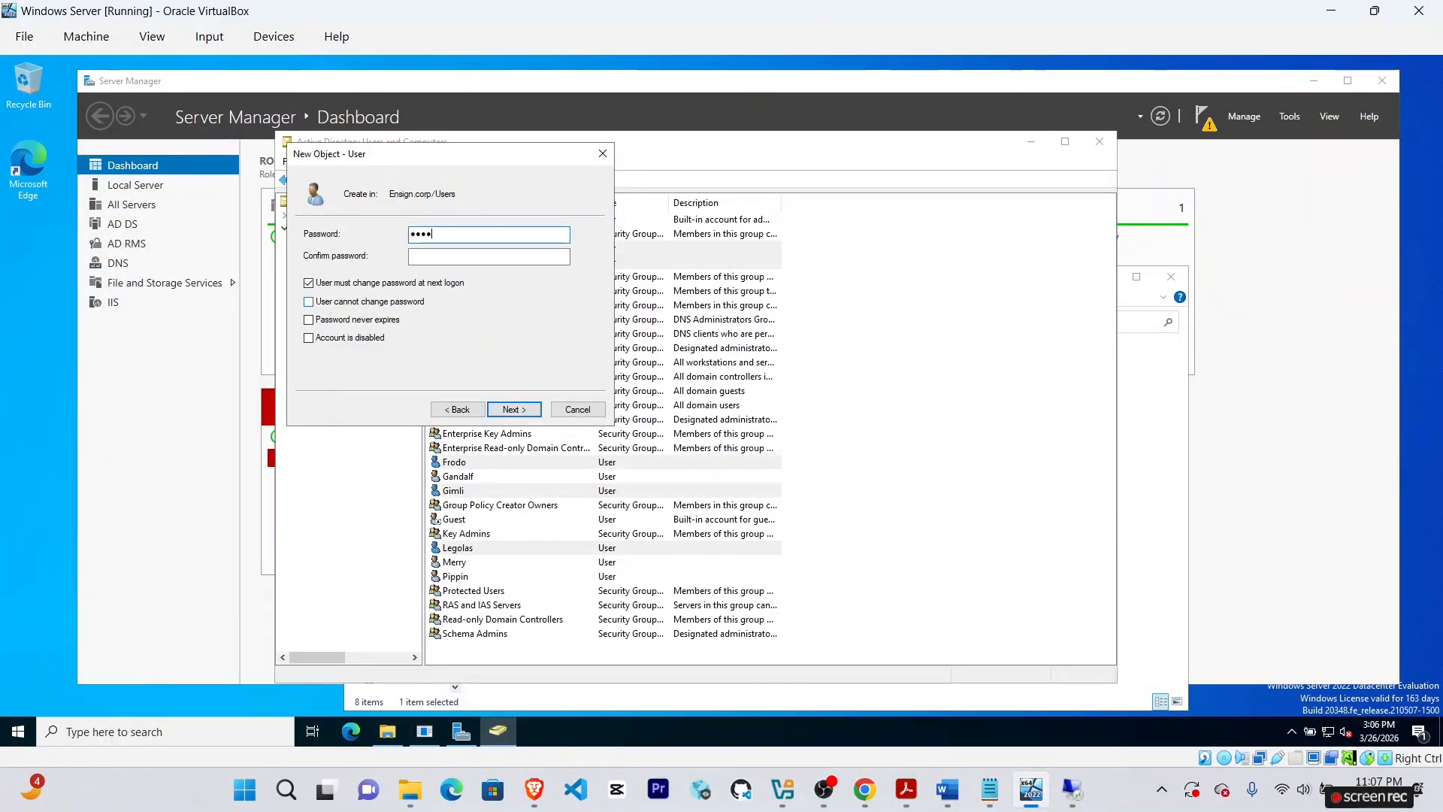
{"action": "key", "text": "Tab"}
{"action": "type", "text": "•••••"}
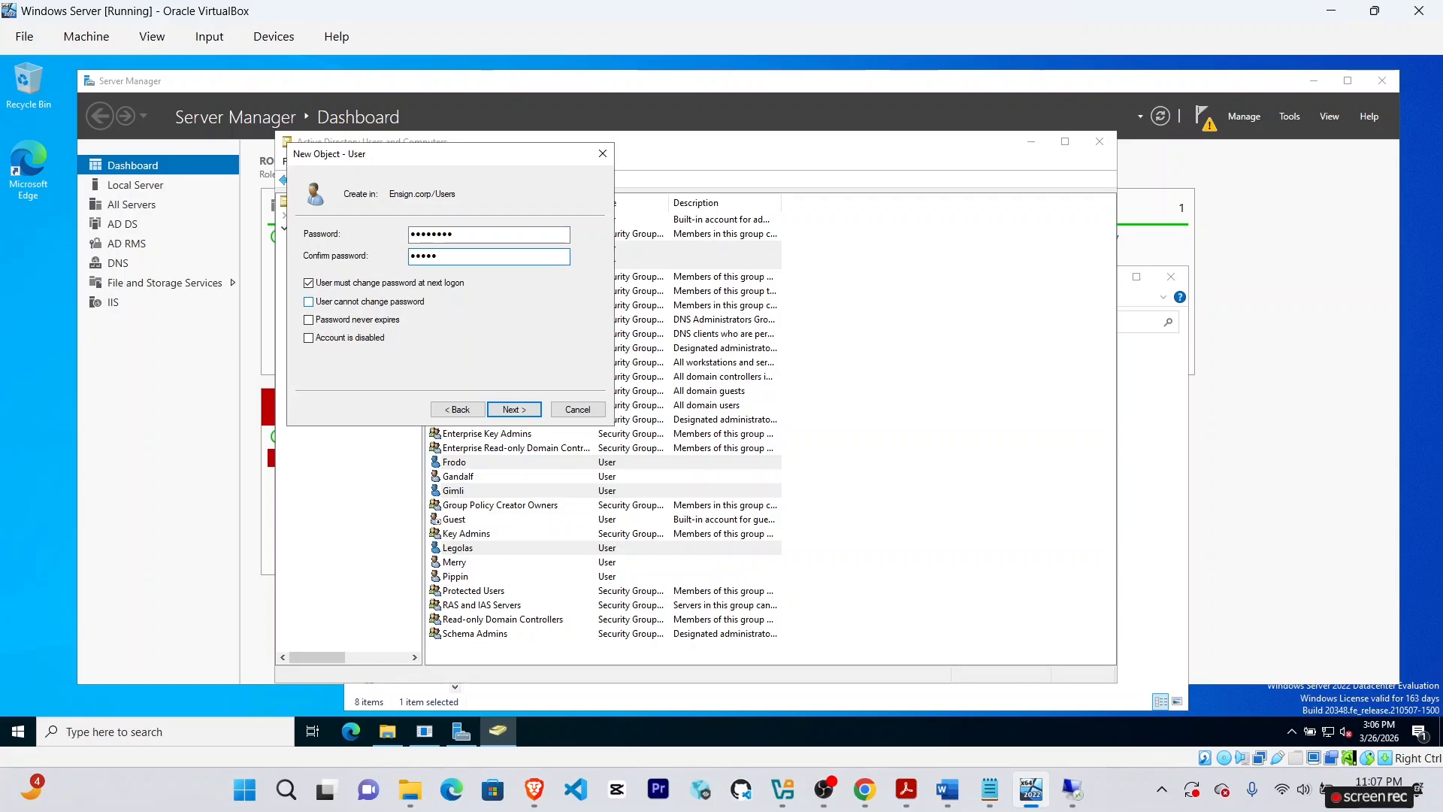
{"action": "left_click", "coordinate": [514, 409]}
{"action": "left_click", "coordinate": [513, 409]}
Create user Eowyn, logon eowyn, with a password and no forced change at next logon.
{"action": "right_click", "coordinate": [331, 309]}
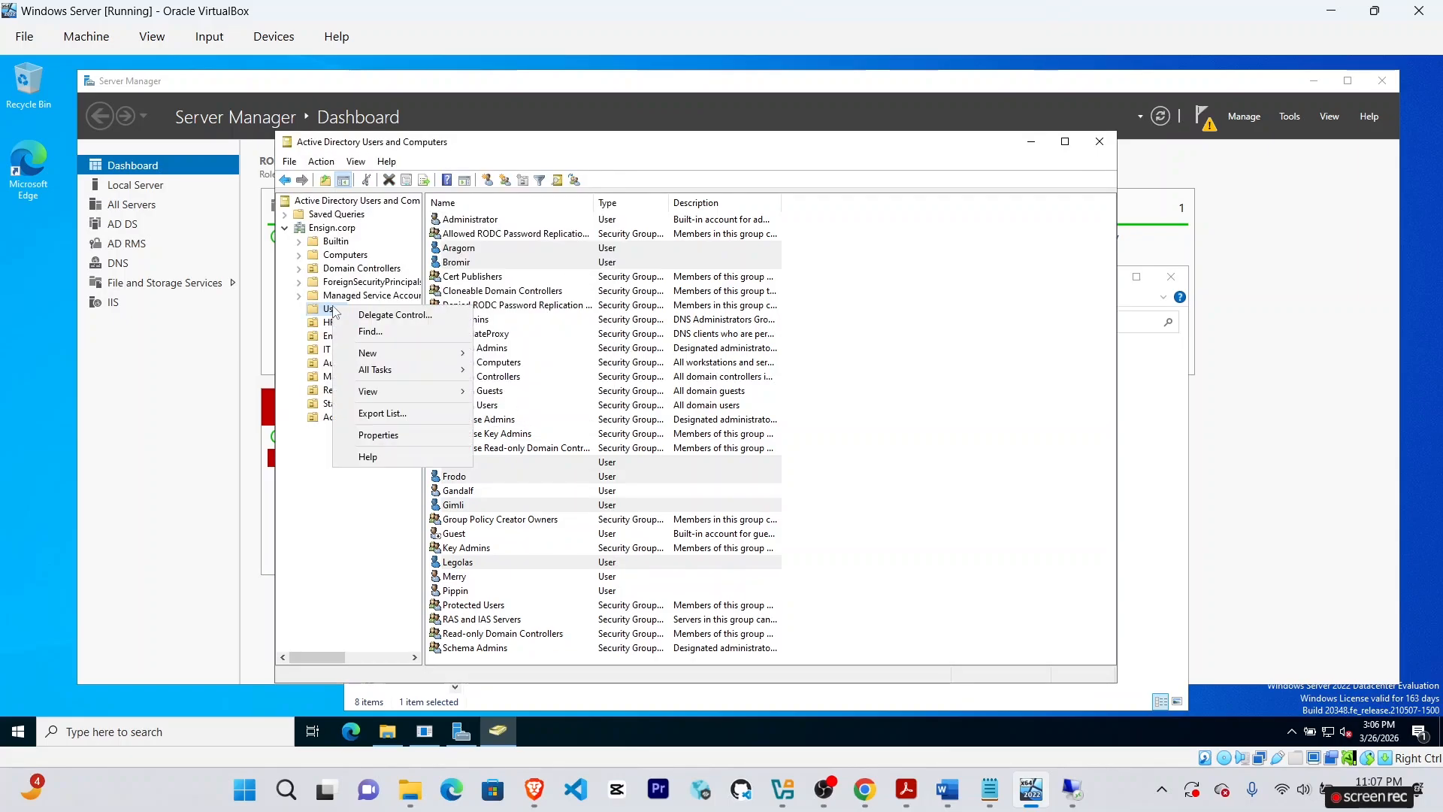
{"action": "mouse_move", "coordinate": [368, 353]}
{"action": "left_click", "coordinate": [503, 519]}
{"action": "type", "text": "WO"}
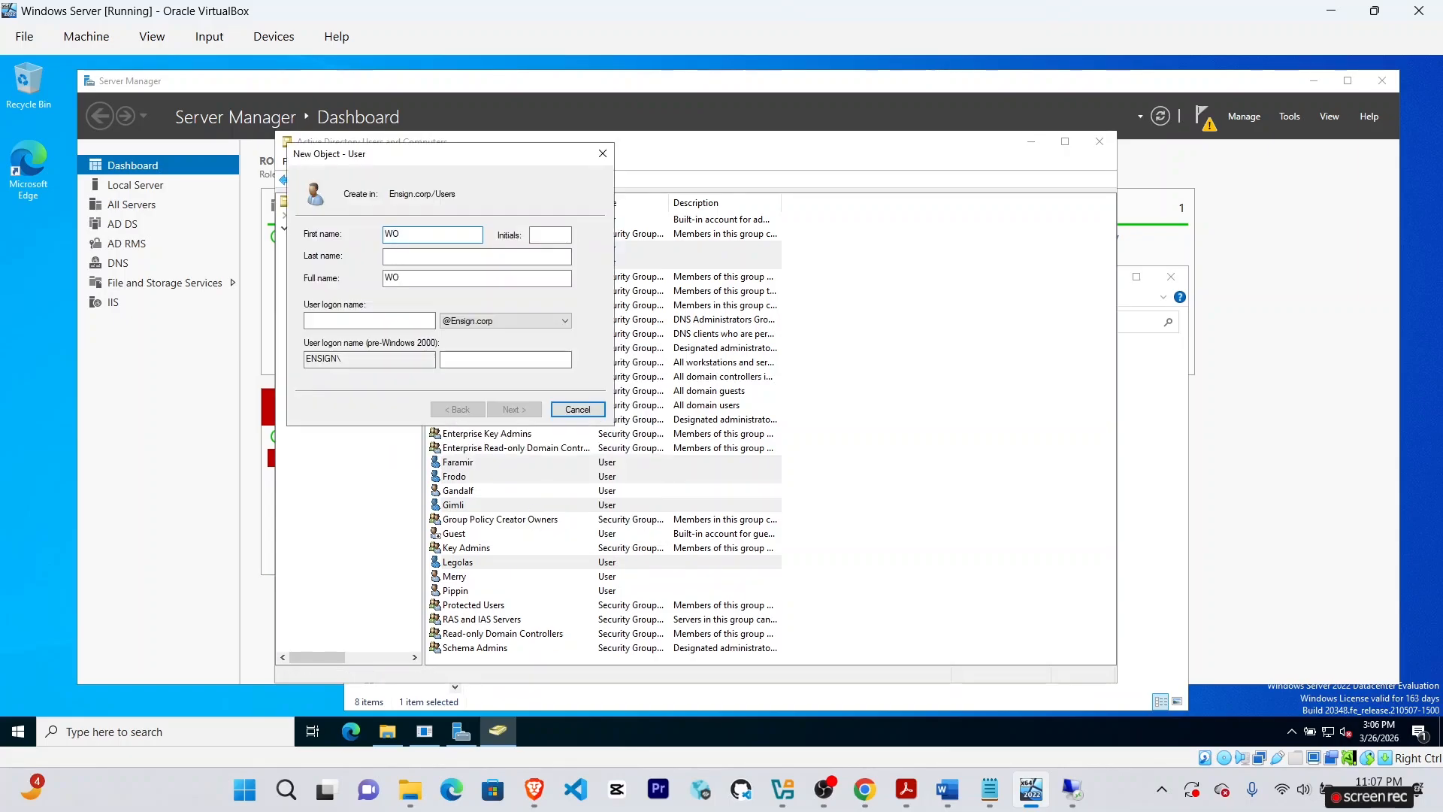
{"action": "left_click", "coordinate": [864, 790]}
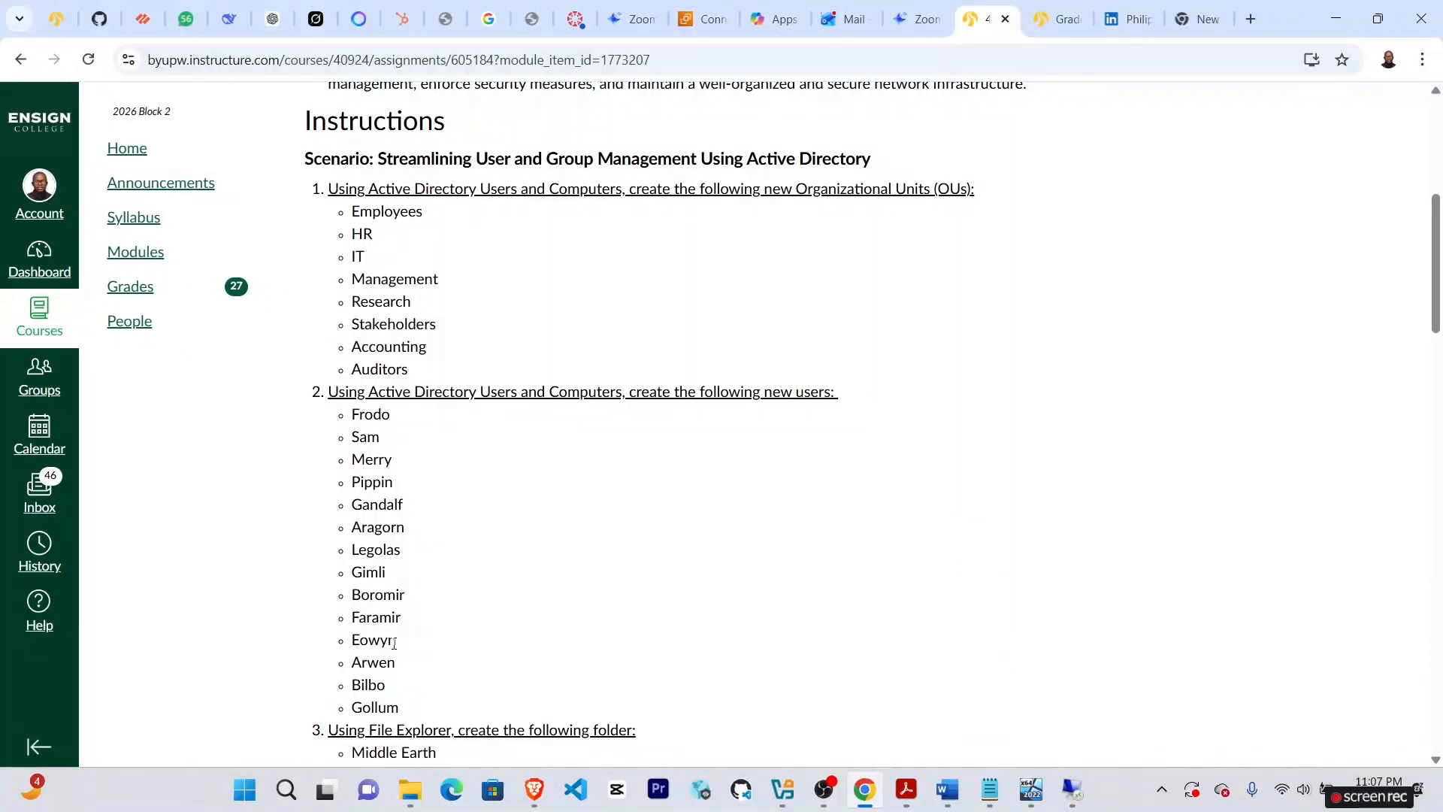
{"action": "left_click", "coordinate": [1031, 789]}
{"action": "key", "text": "BackSpace"}
{"action": "key", "text": "BackSpace"}
{"action": "type", "text": "Eowyn"}
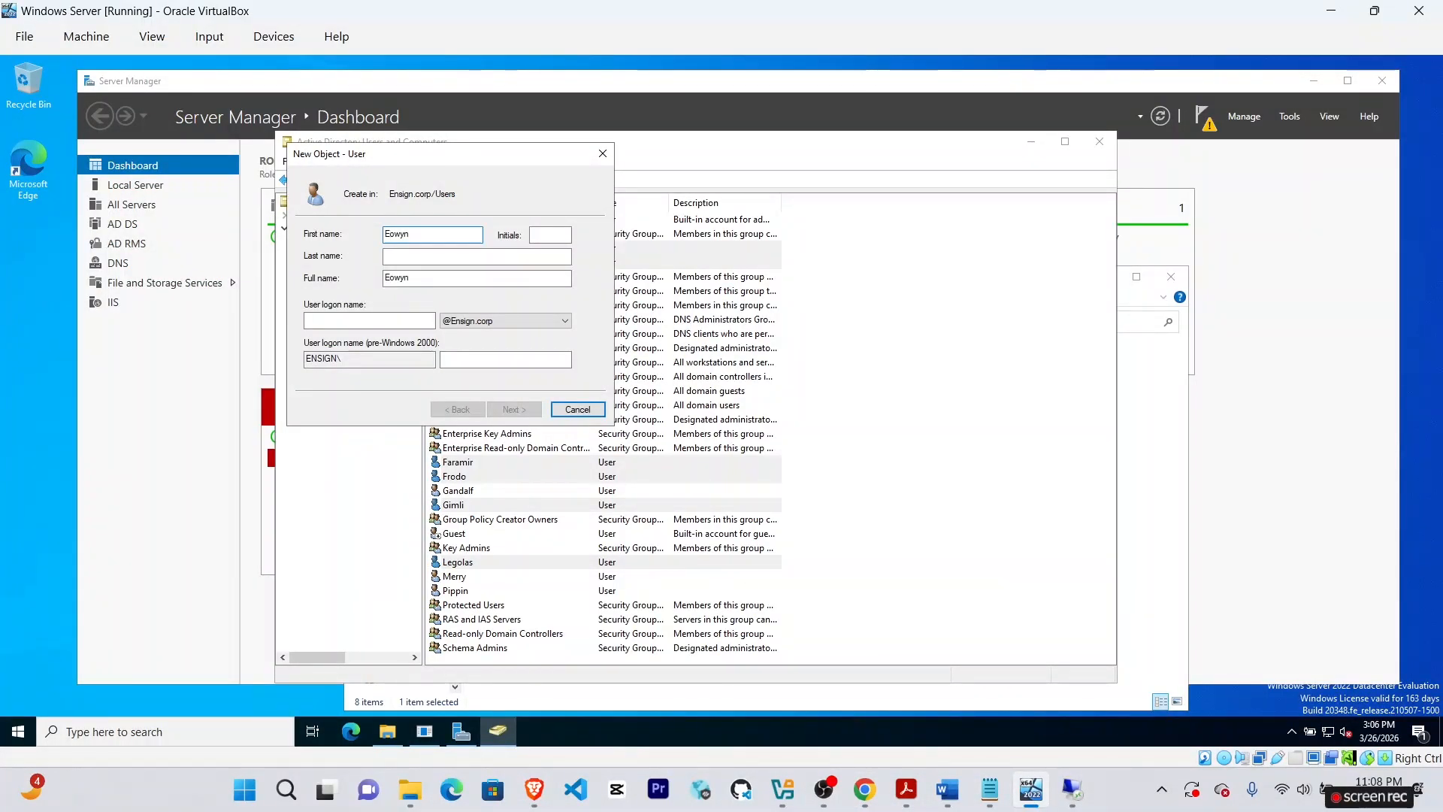
{"action": "left_click", "coordinate": [386, 321]}
{"action": "type", "text": "eowyn"}
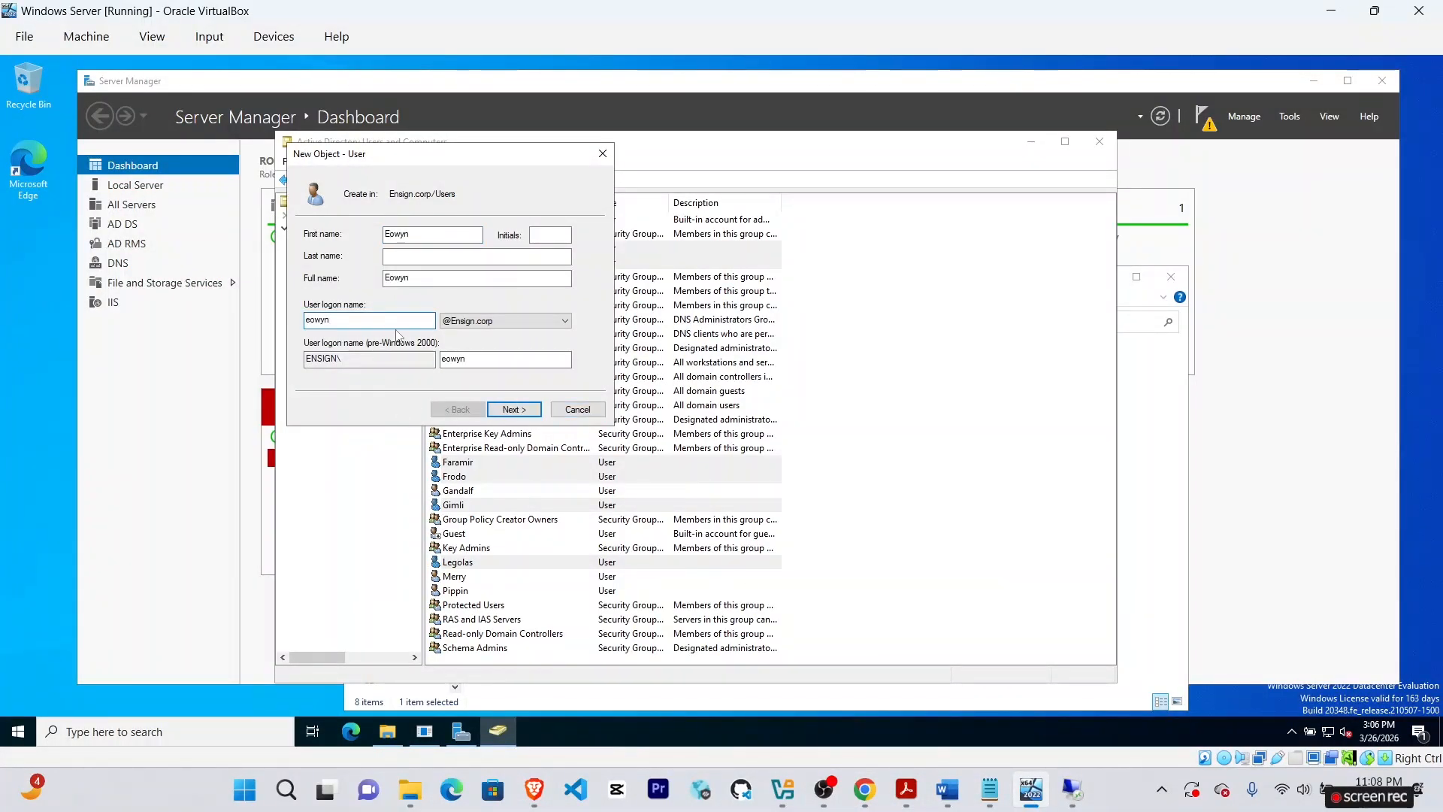
{"action": "left_click", "coordinate": [516, 409]}
{"action": "type", "text": "•••••"}
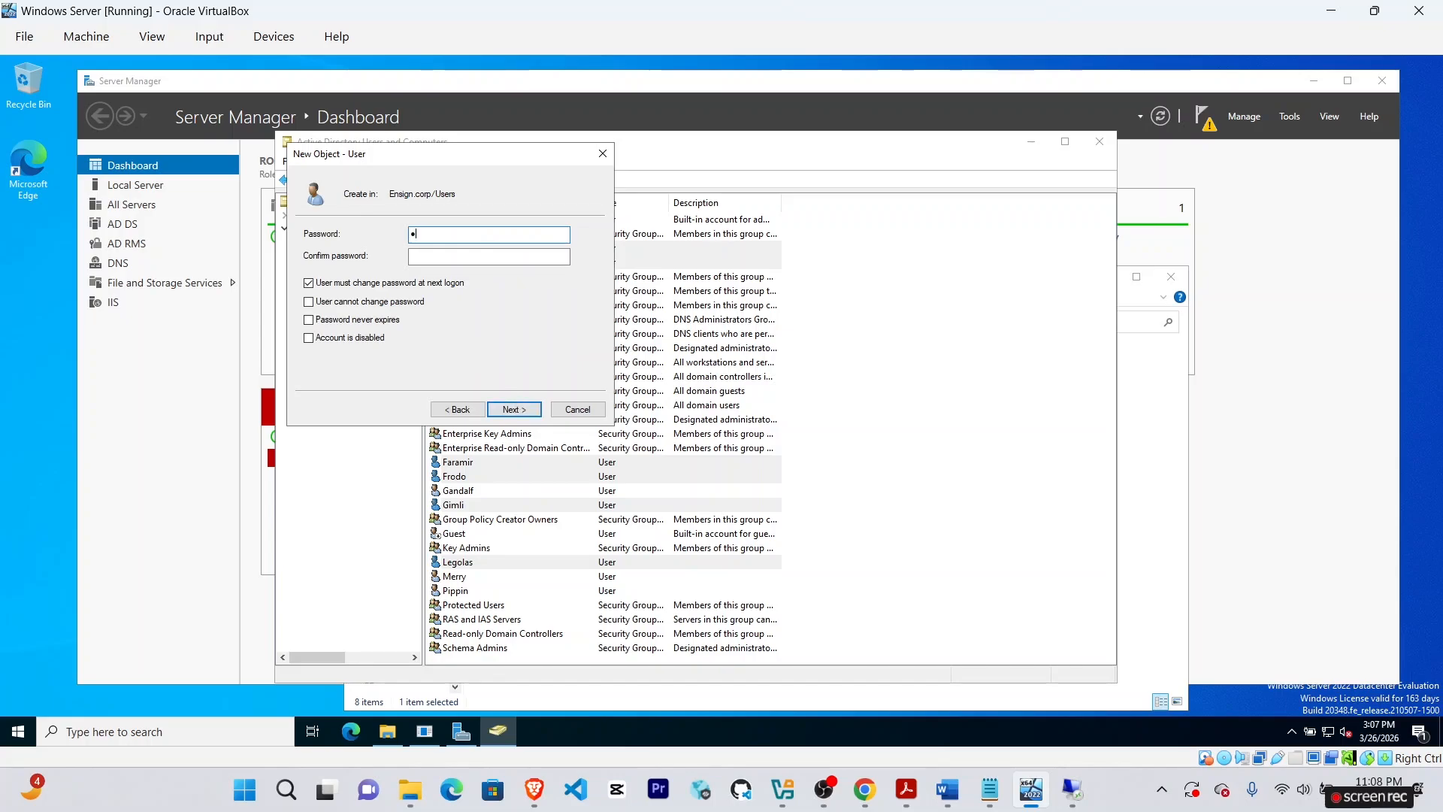
{"action": "type", "text": "•••"}
{"action": "key", "text": "Tab"}
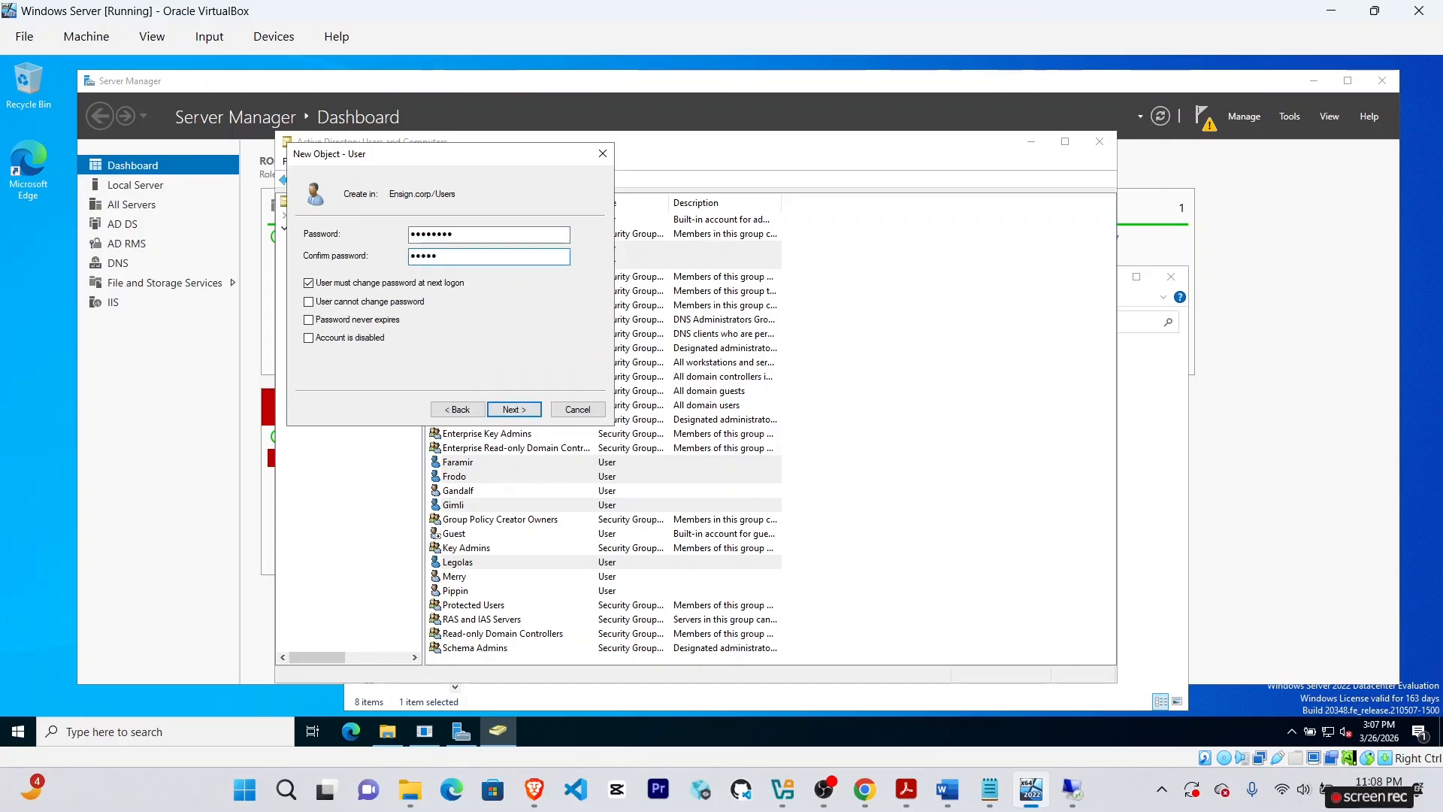
{"action": "left_click", "coordinate": [361, 283]}
{"action": "left_click", "coordinate": [518, 408]}
{"action": "left_click", "coordinate": [520, 408]}
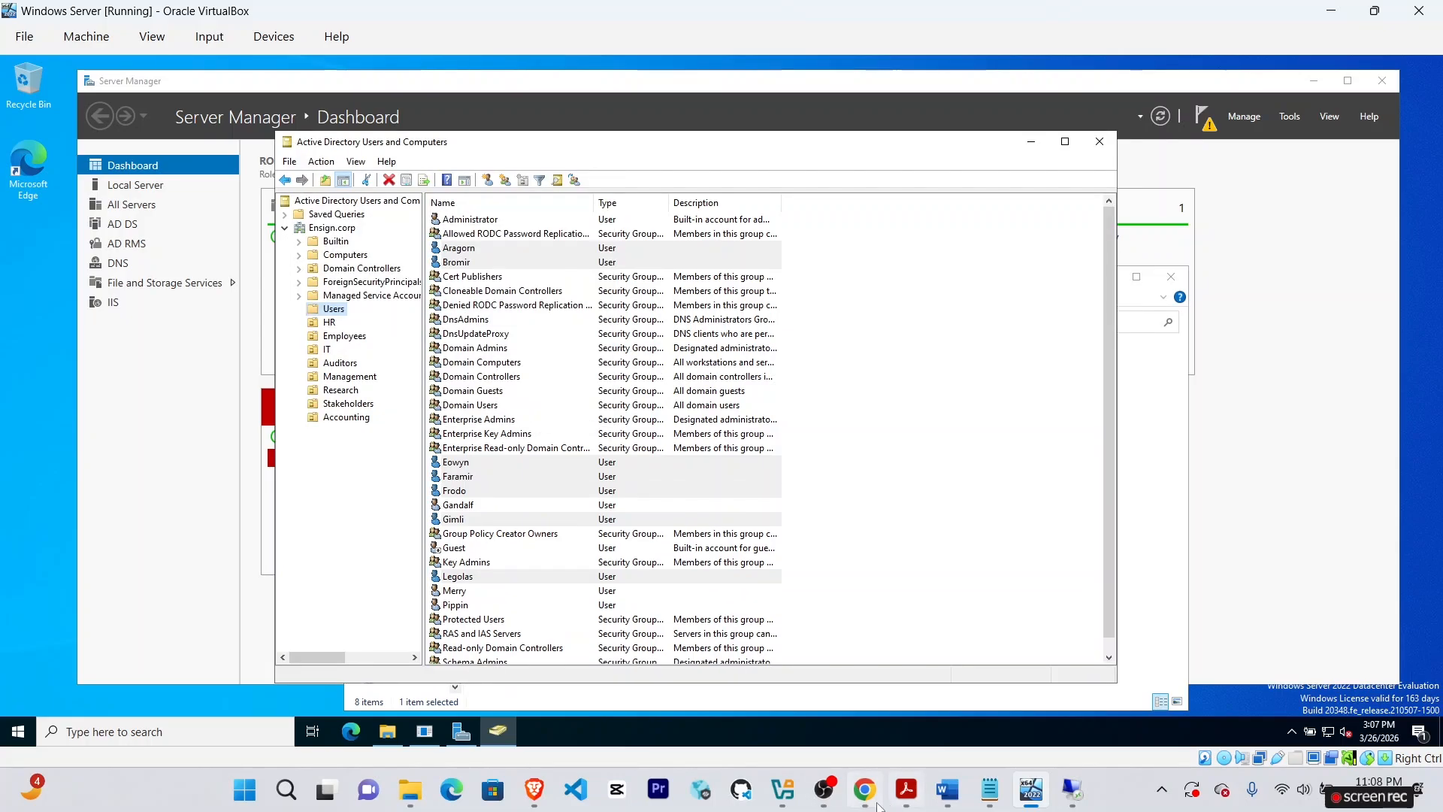
{"action": "left_click", "coordinate": [866, 792]}
Create user Arwen with logon name arwen and a confirmed password.
{"action": "left_click", "coordinate": [1031, 789]}
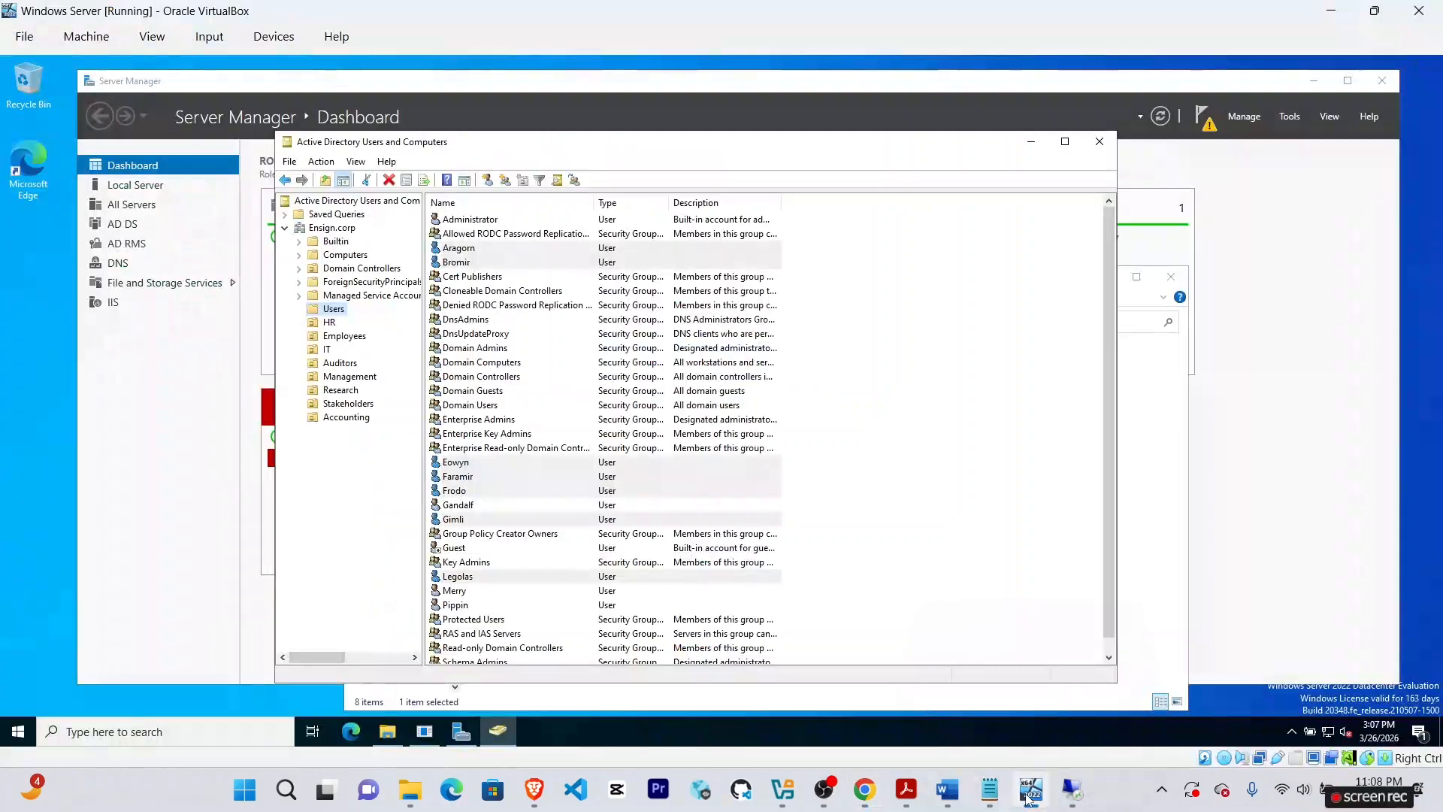
{"action": "right_click", "coordinate": [339, 311]}
{"action": "mouse_move", "coordinate": [381, 356]}
{"action": "left_click", "coordinate": [520, 520]}
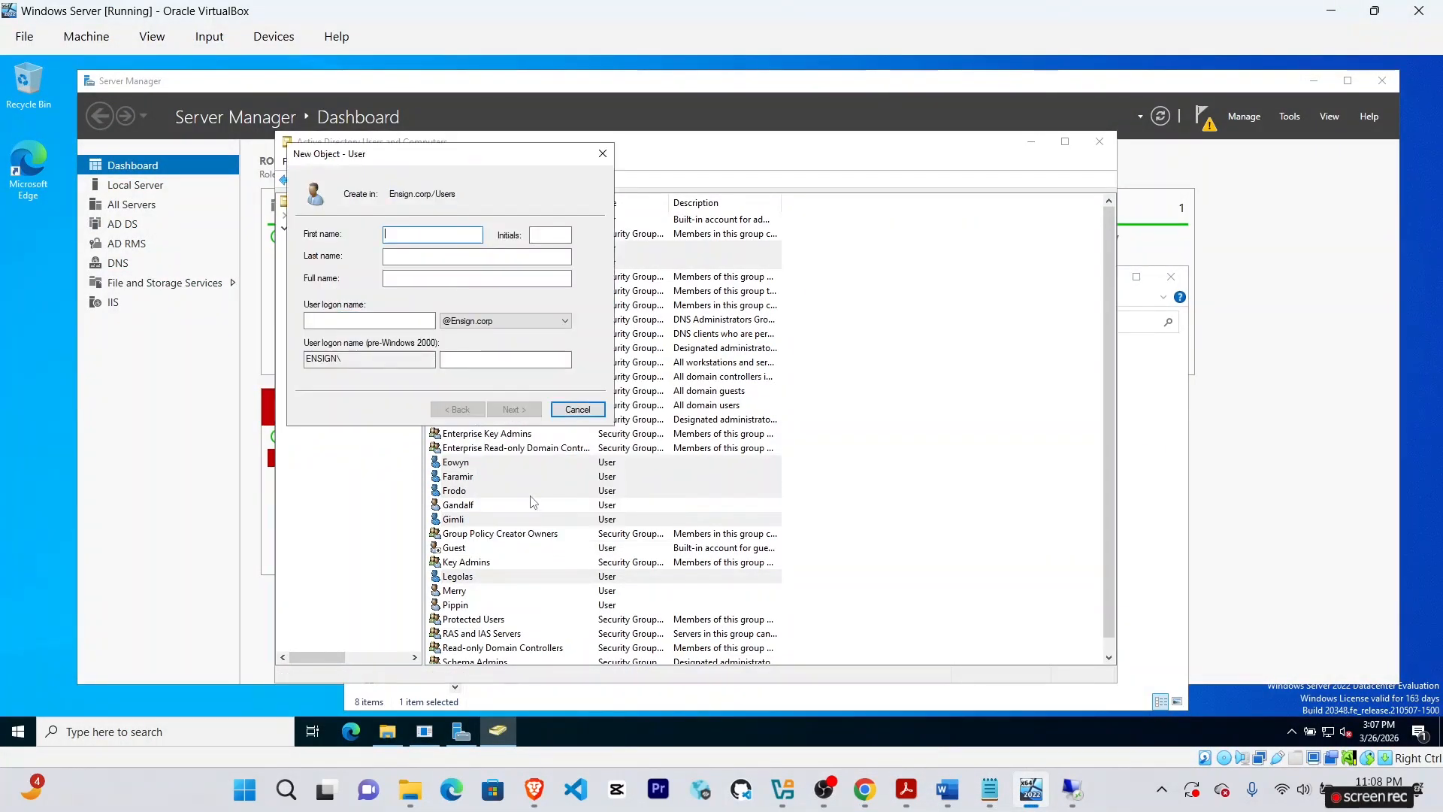
{"action": "type", "text": "Arwen"}
{"action": "left_click", "coordinate": [866, 791]}
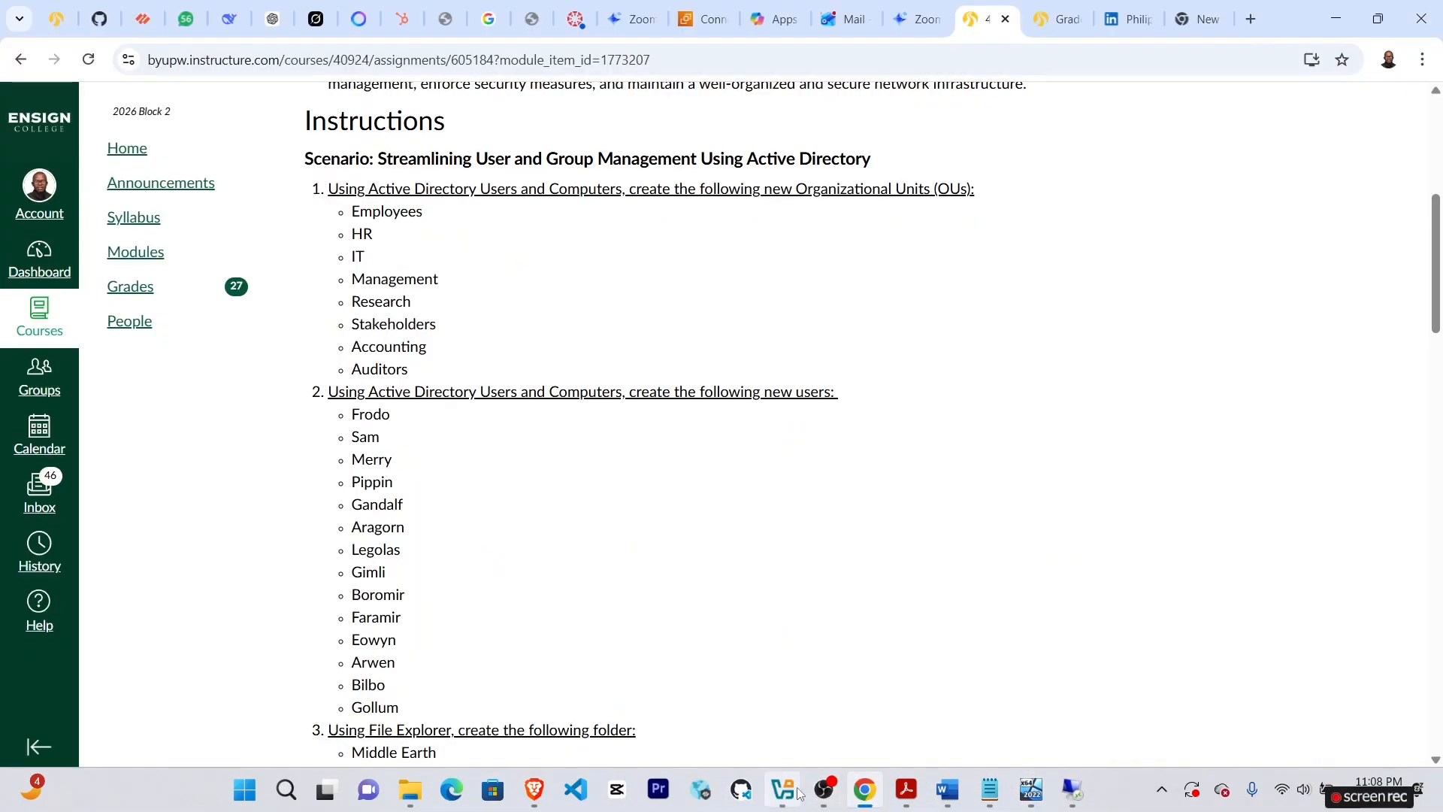
{"action": "left_click", "coordinate": [1031, 789]}
{"action": "type", "text": "n"}
{"action": "left_click", "coordinate": [369, 321]}
{"action": "type", "text": "arwen"}
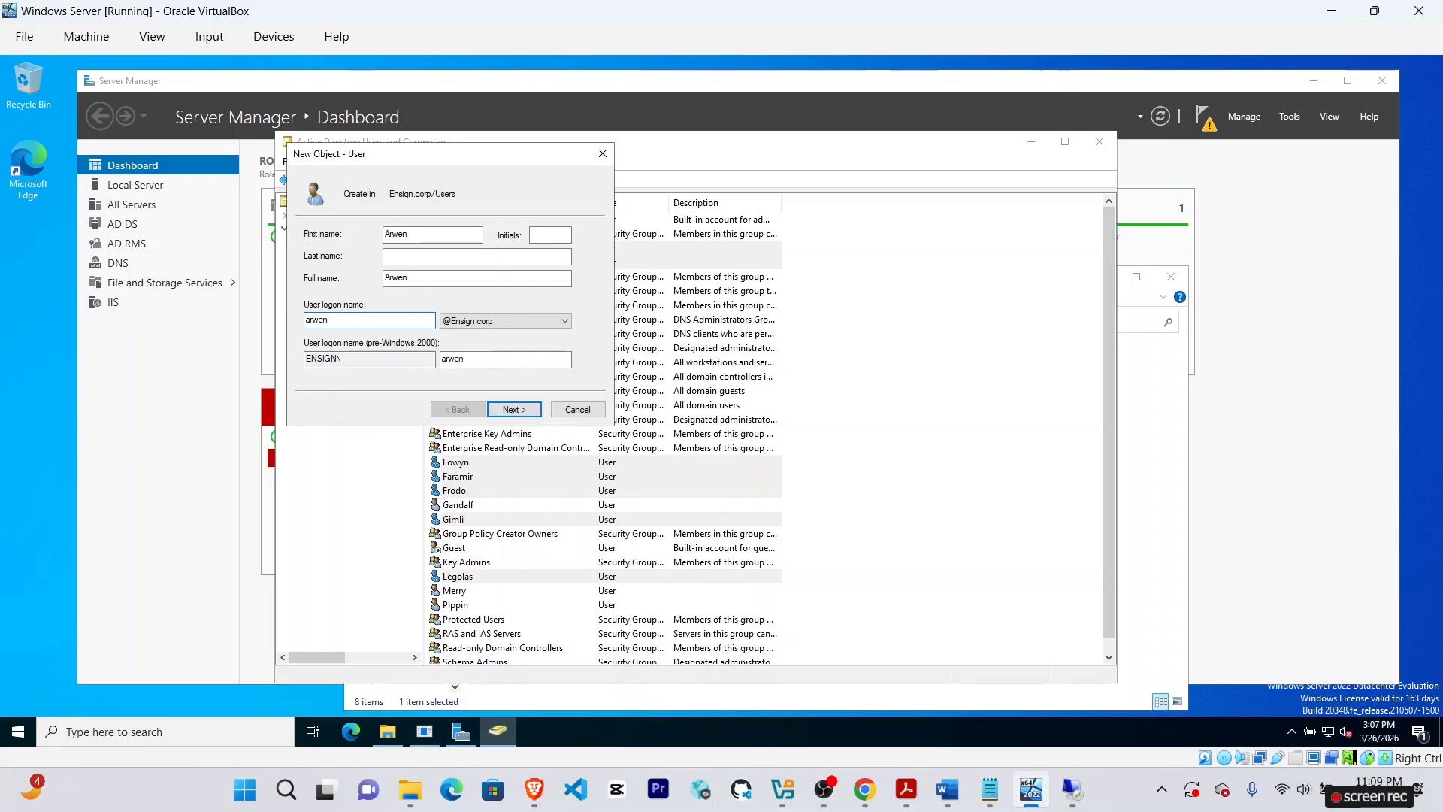
{"action": "left_click", "coordinate": [509, 410]}
{"action": "type", "text": "••••••••"}
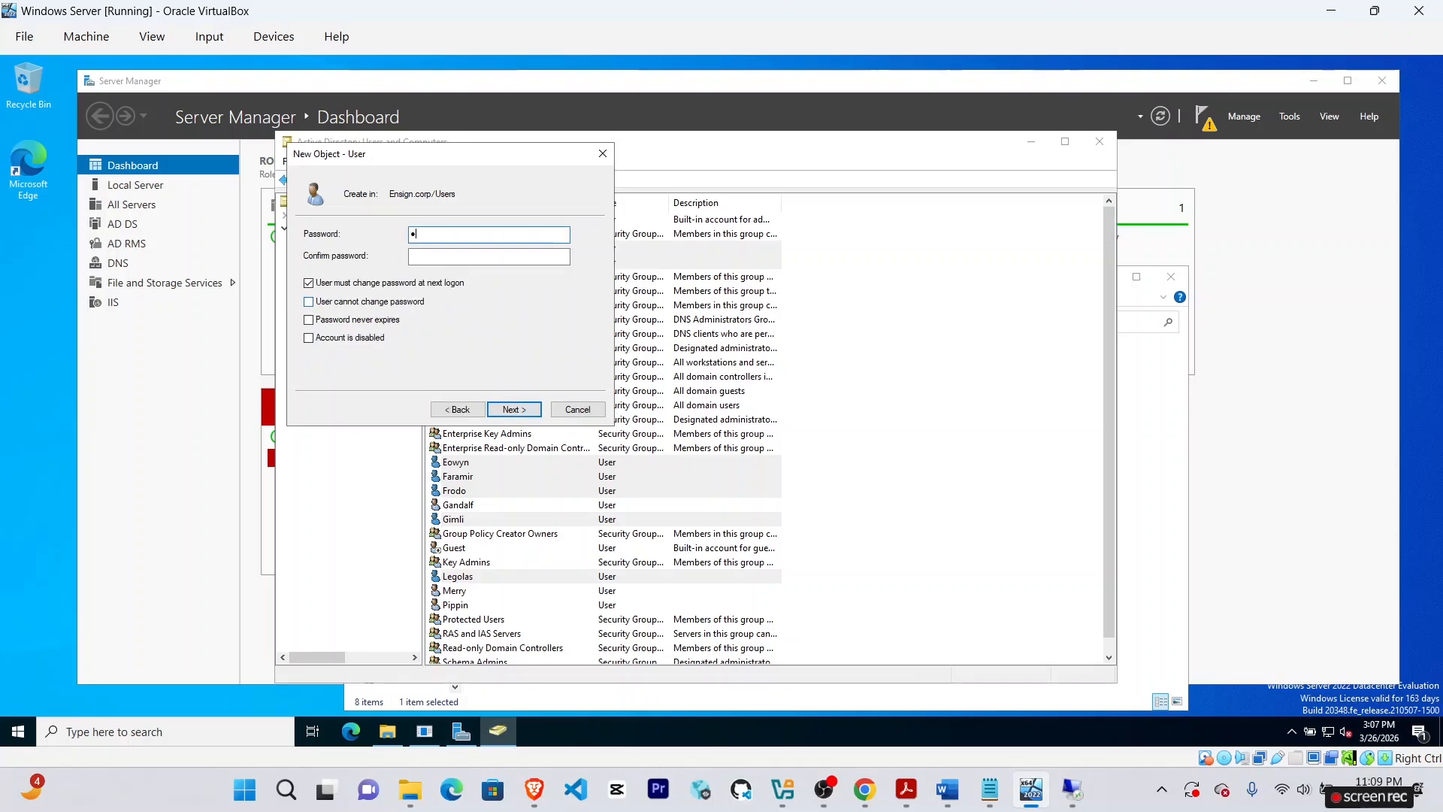
{"action": "key", "text": "Tab"}
{"action": "type", "text": "•••••••"}
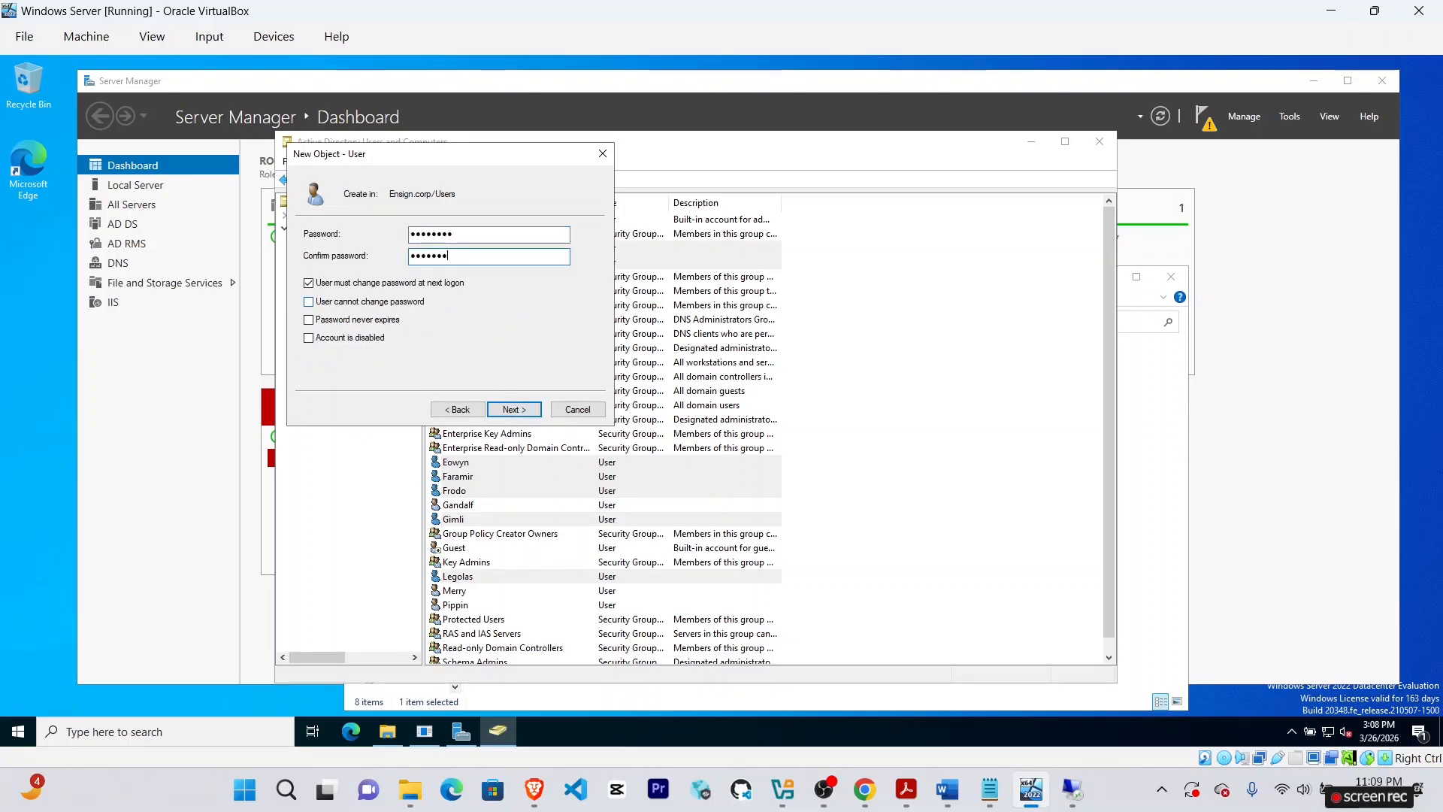
{"action": "type", "text": "•"}
{"action": "left_click", "coordinate": [513, 409]}
{"action": "left_click", "coordinate": [513, 408]}
Create user Bilbo, logon bilbo, with a password and no forced change at next logon.
{"action": "right_click", "coordinate": [338, 310]}
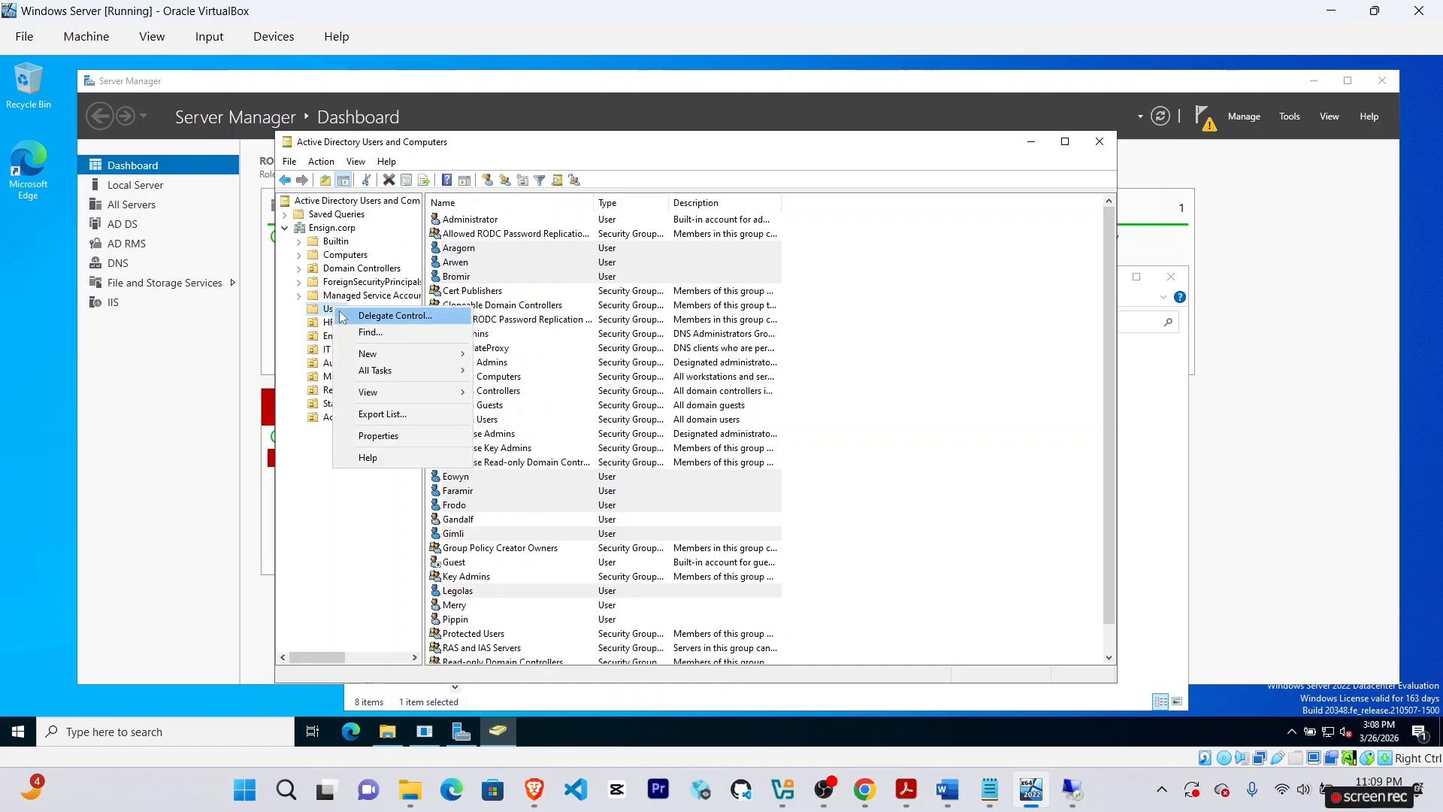
{"action": "mouse_move", "coordinate": [368, 353]}
{"action": "left_click", "coordinate": [526, 519]}
{"action": "type", "text": "Bil"}
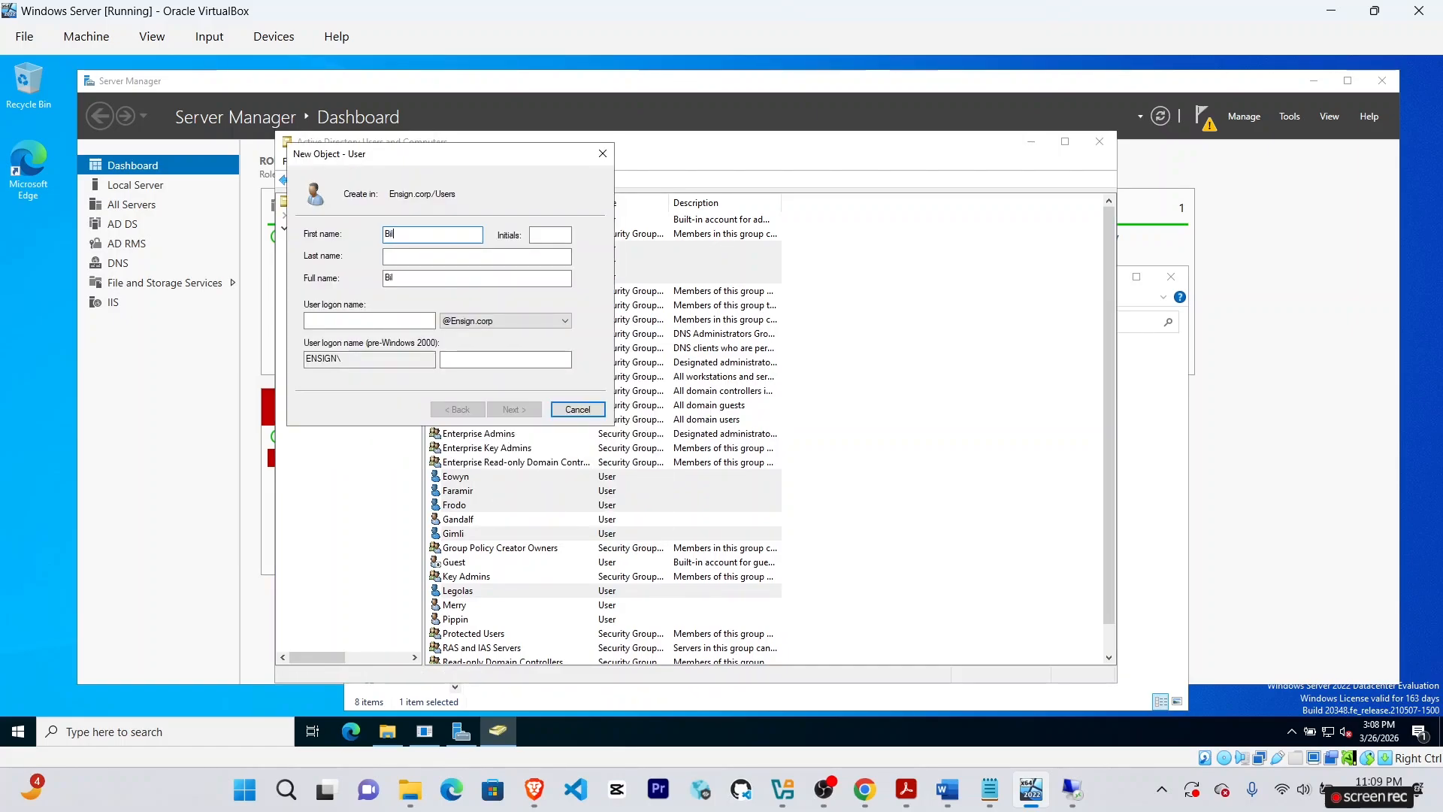
{"action": "type", "text": "bo"}
{"action": "left_click", "coordinate": [368, 320]}
{"action": "type", "text": "bil"}
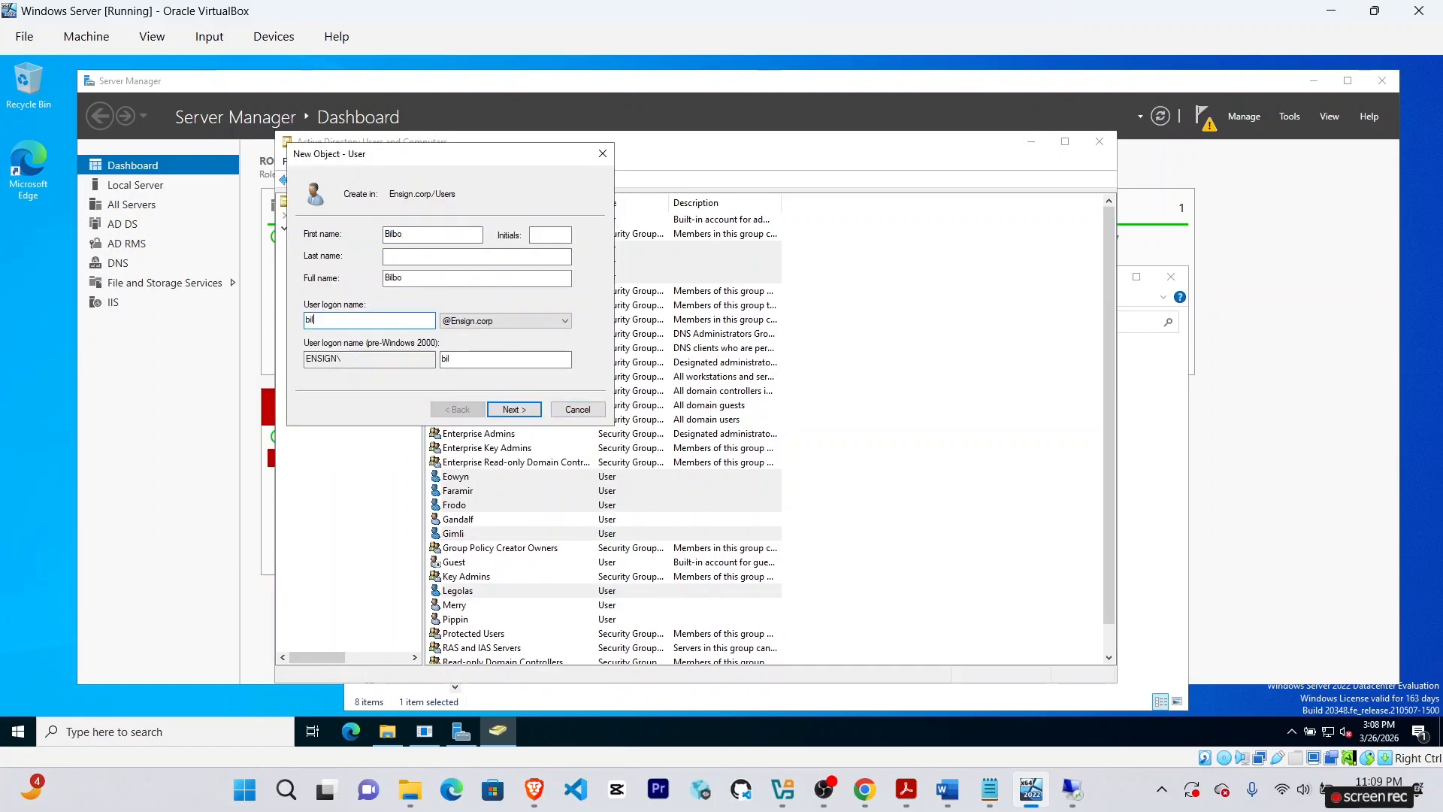
{"action": "type", "text": "bo"}
{"action": "left_click", "coordinate": [513, 409]}
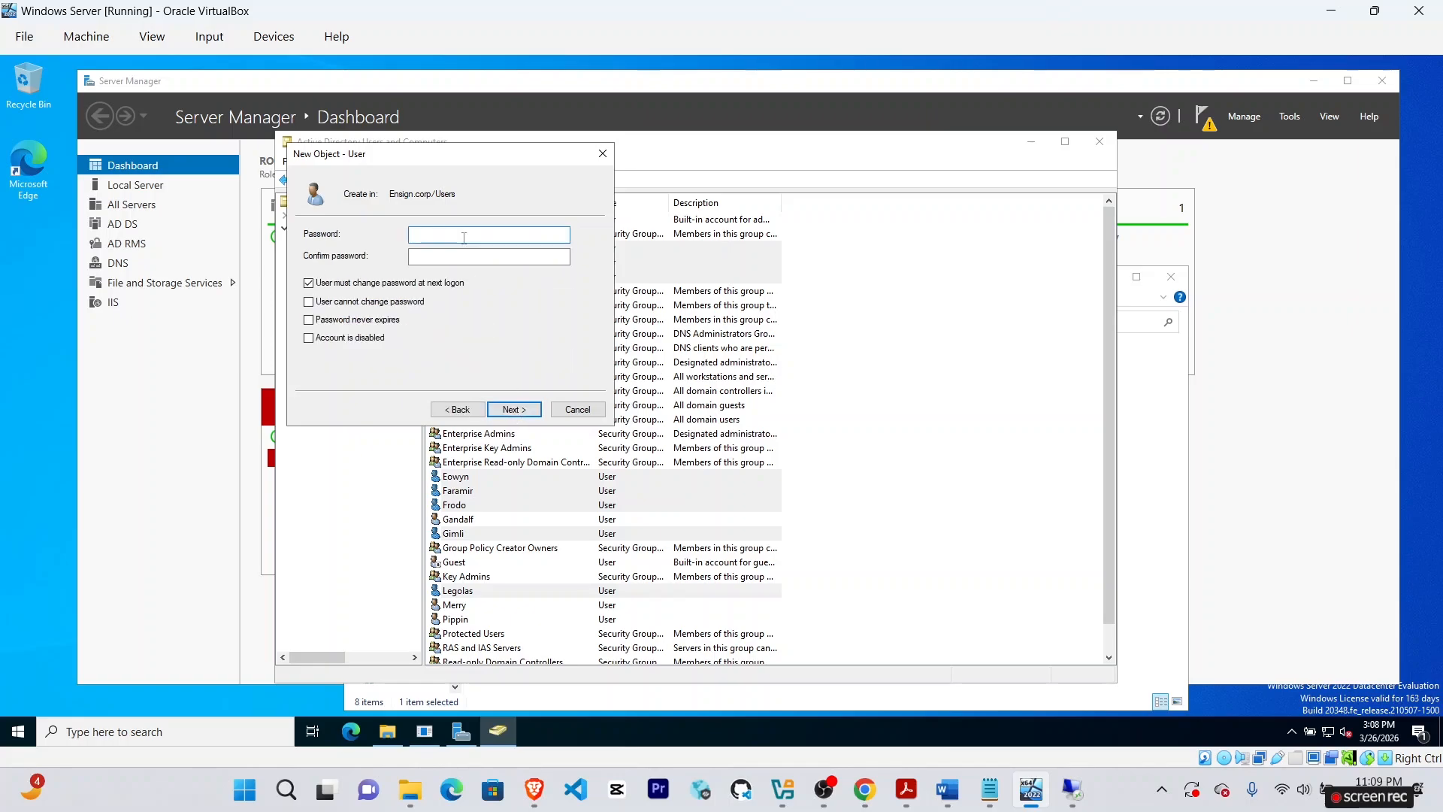
{"action": "type", "text": "•••"}
{"action": "key", "text": "Tab"}
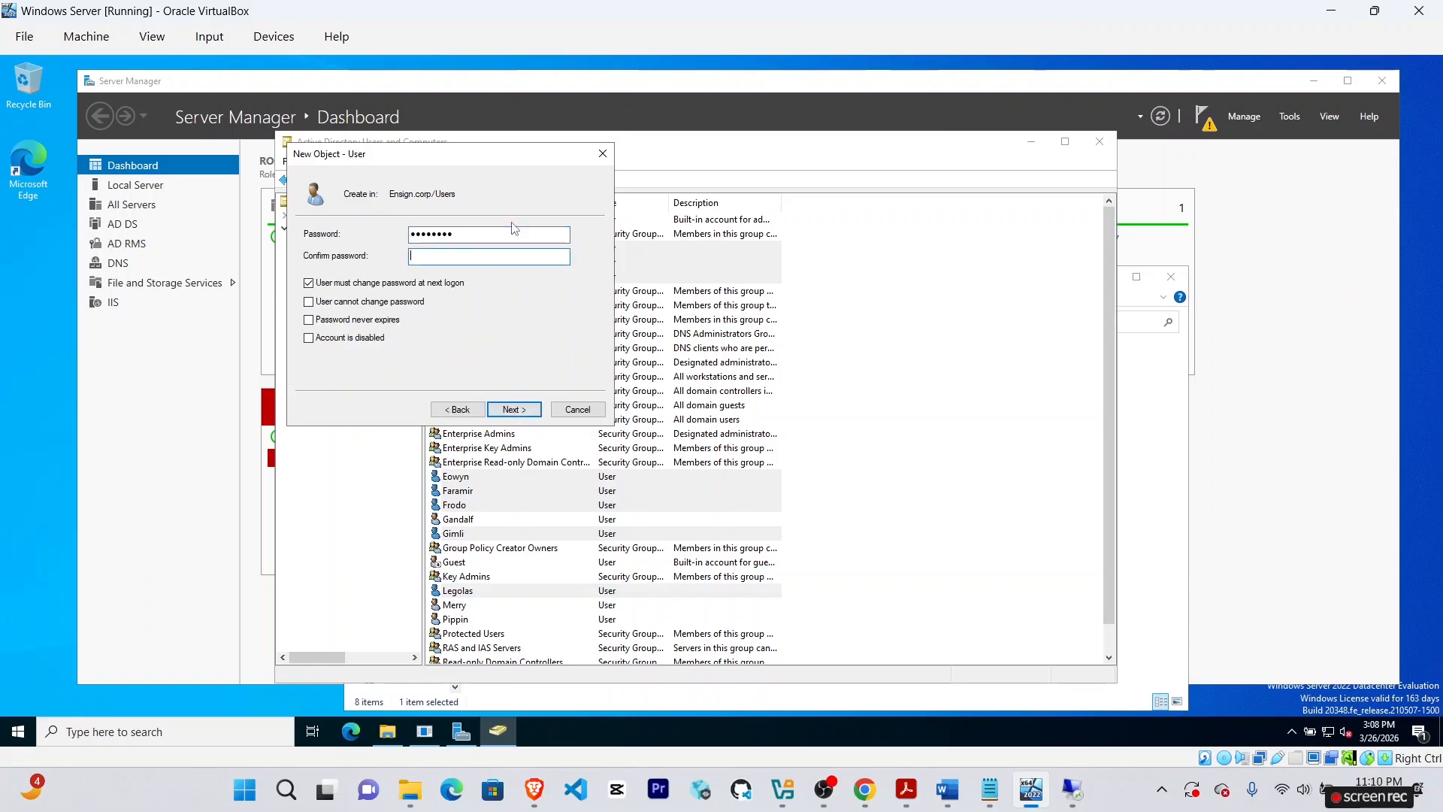
{"action": "type", "text": "••••••"}
{"action": "left_click", "coordinate": [434, 283]}
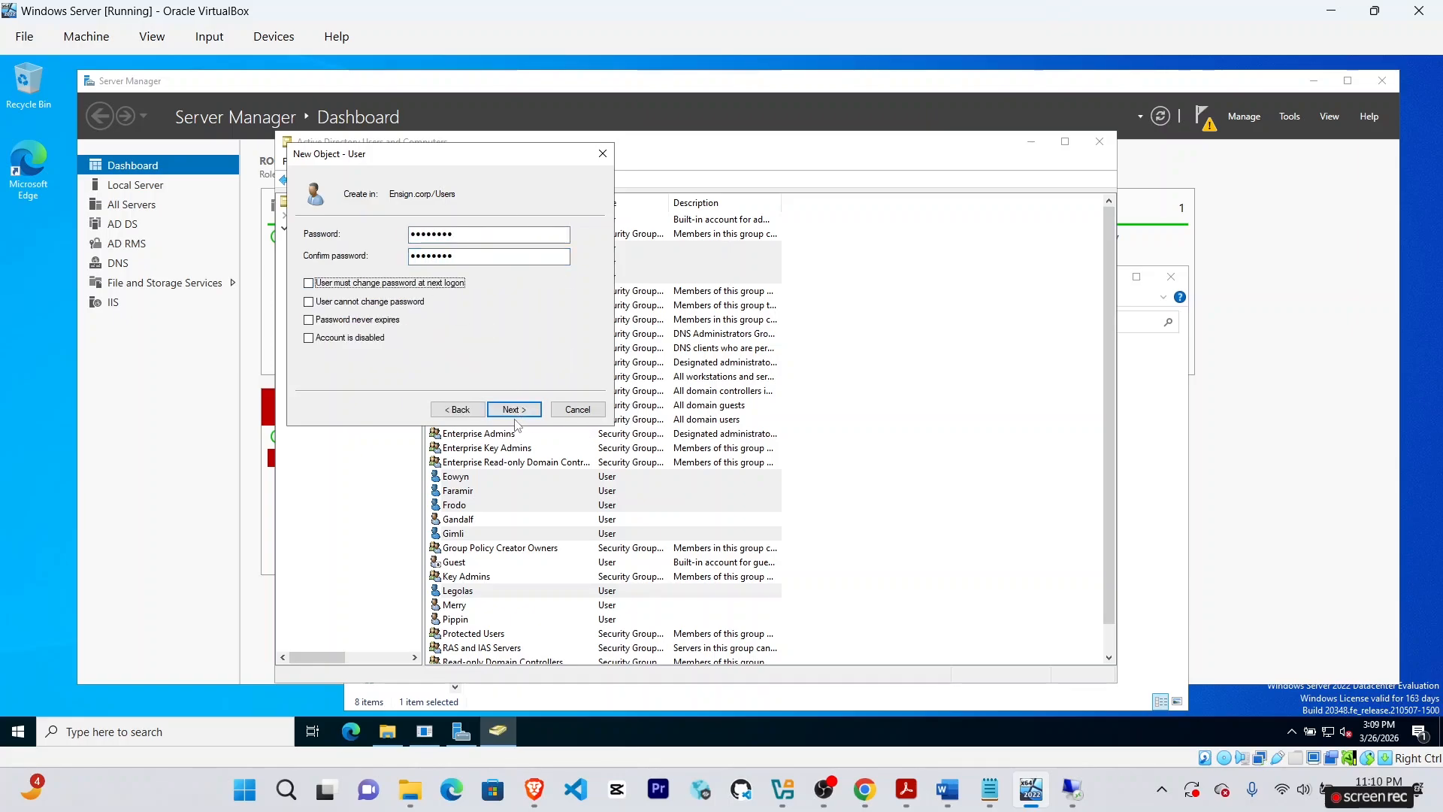
{"action": "left_click", "coordinate": [516, 413]}
{"action": "left_click", "coordinate": [517, 413]}
Add user Gollum in Users with logon name gollum and a confirmed password.
{"action": "left_click", "coordinate": [865, 796]}
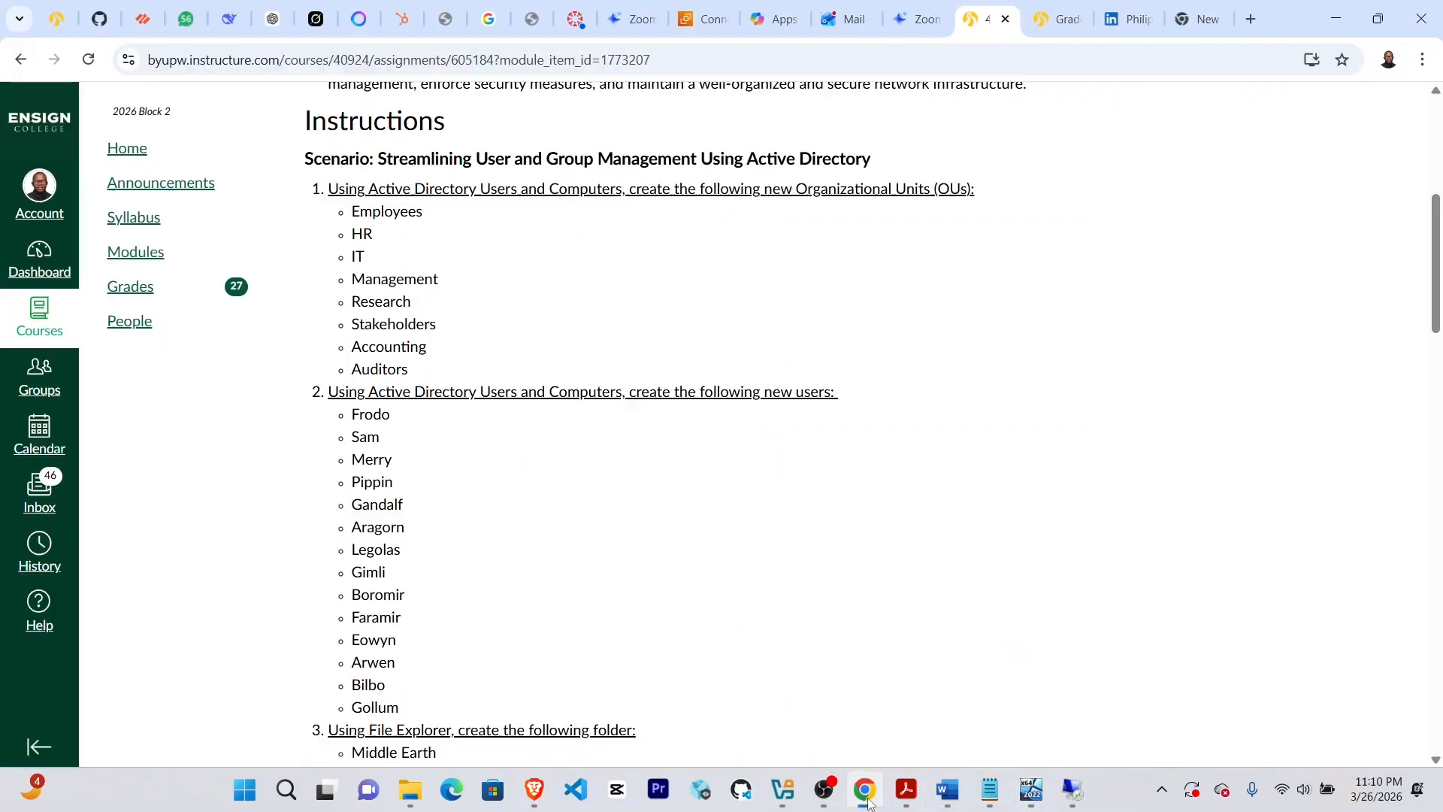
{"action": "left_click", "coordinate": [1030, 790]}
{"action": "right_click", "coordinate": [332, 309]}
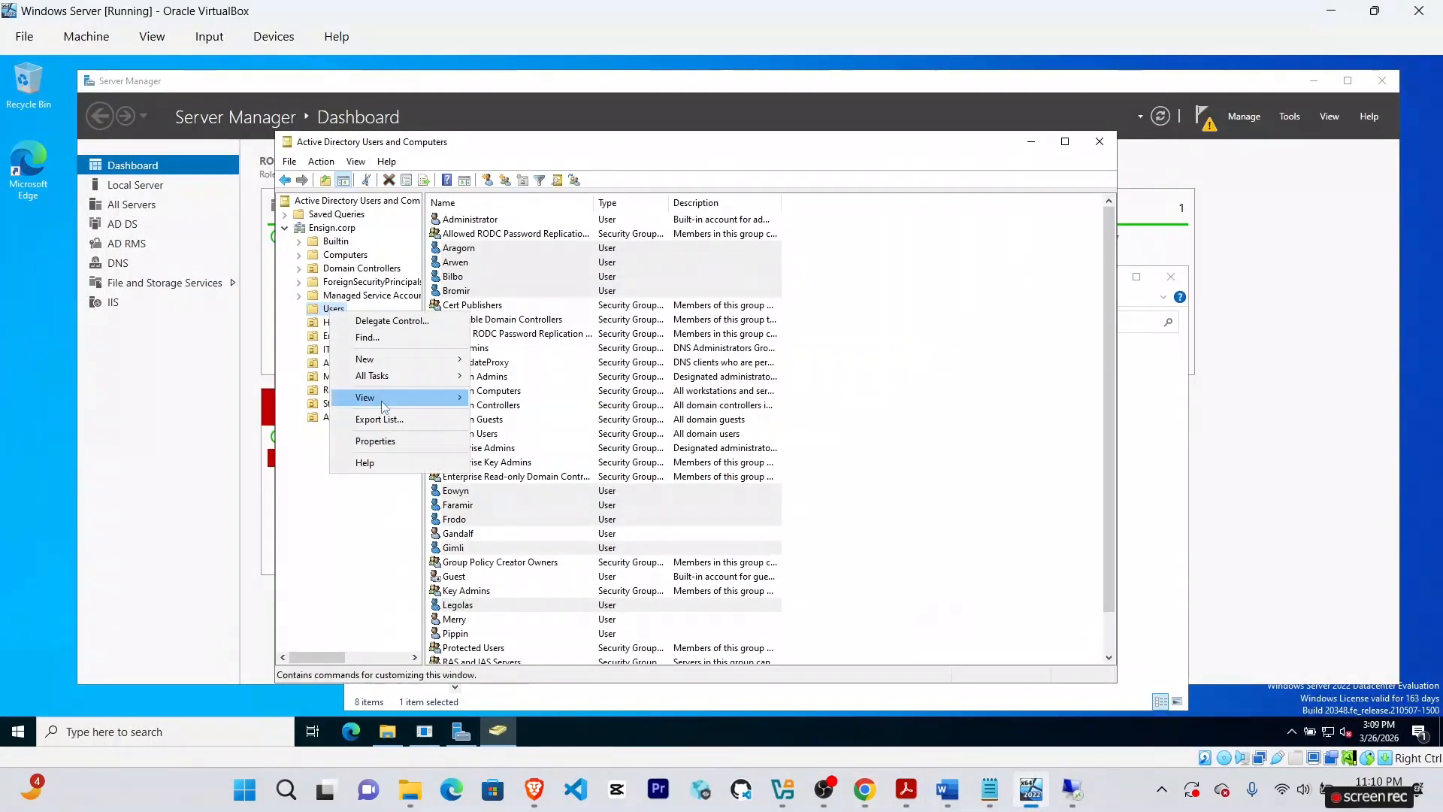
{"action": "left_click", "coordinate": [375, 393]}
{"action": "left_click", "coordinate": [511, 528]}
{"action": "type", "text": "Gollum"}
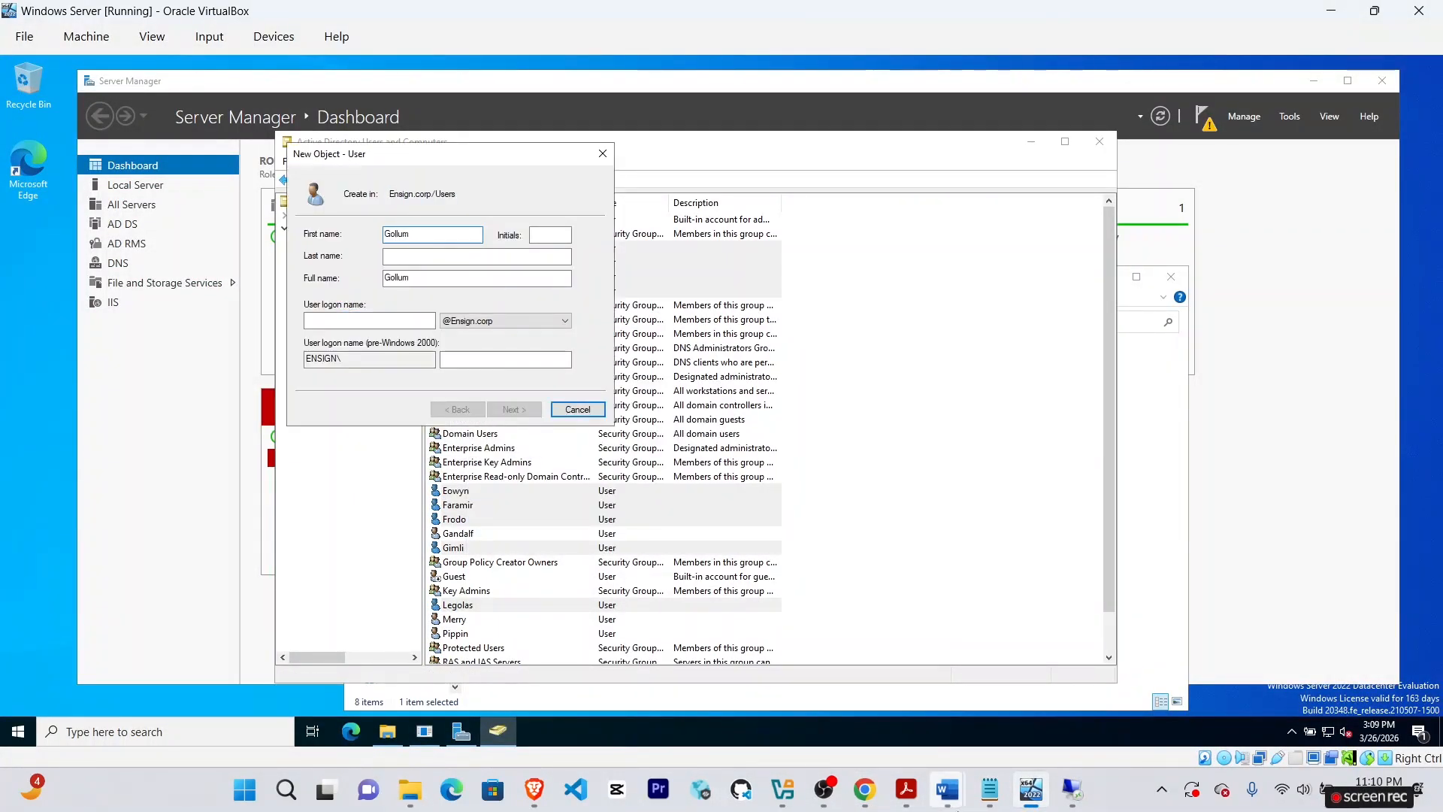
{"action": "left_click", "coordinate": [864, 797]}
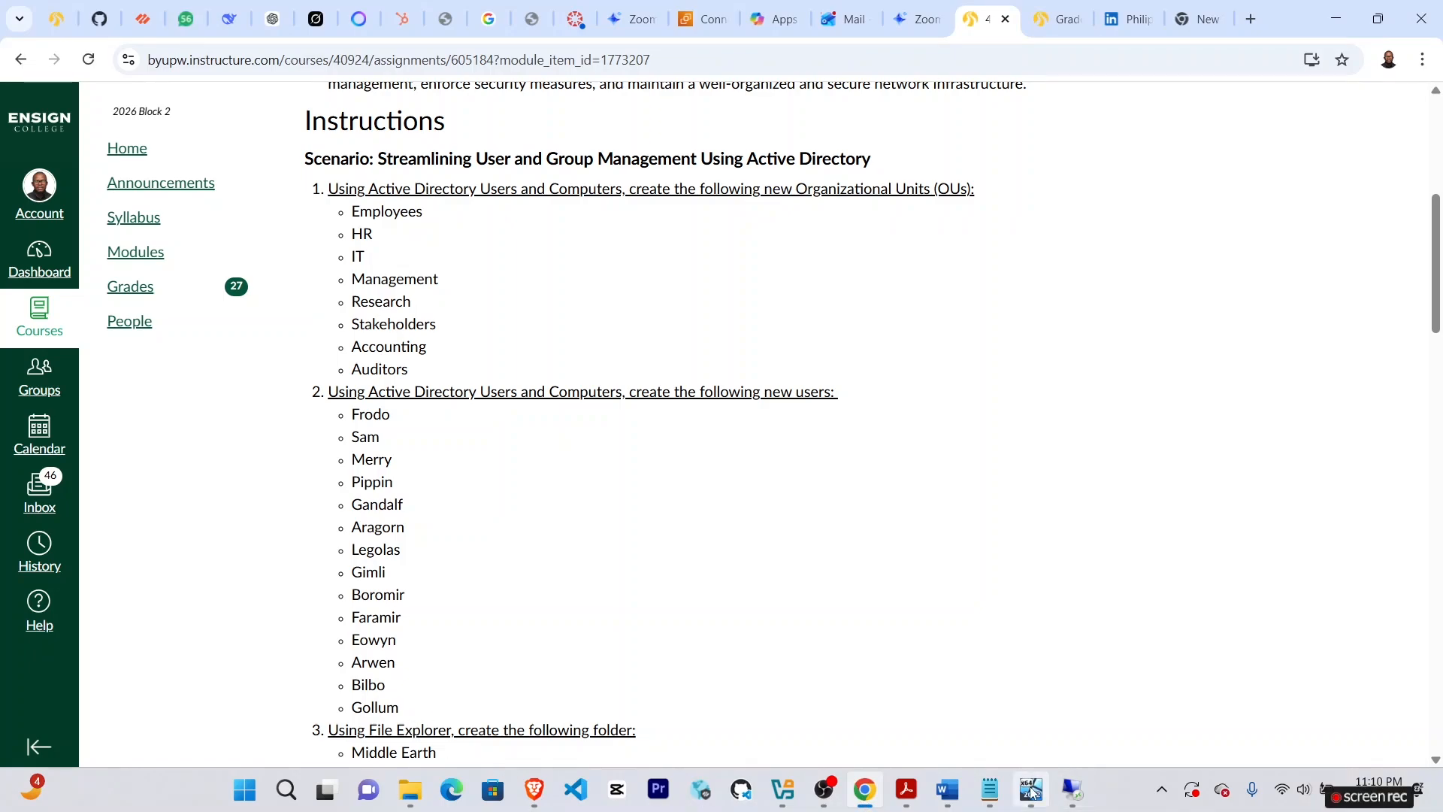
{"action": "left_click", "coordinate": [1030, 790]}
{"action": "key", "text": "Tab"}
{"action": "key", "text": "Tab"}
{"action": "key", "text": "Tab"}
{"action": "key", "text": "Tab"}
{"action": "type", "text": "gollum"}
{"action": "left_click", "coordinate": [514, 409]}
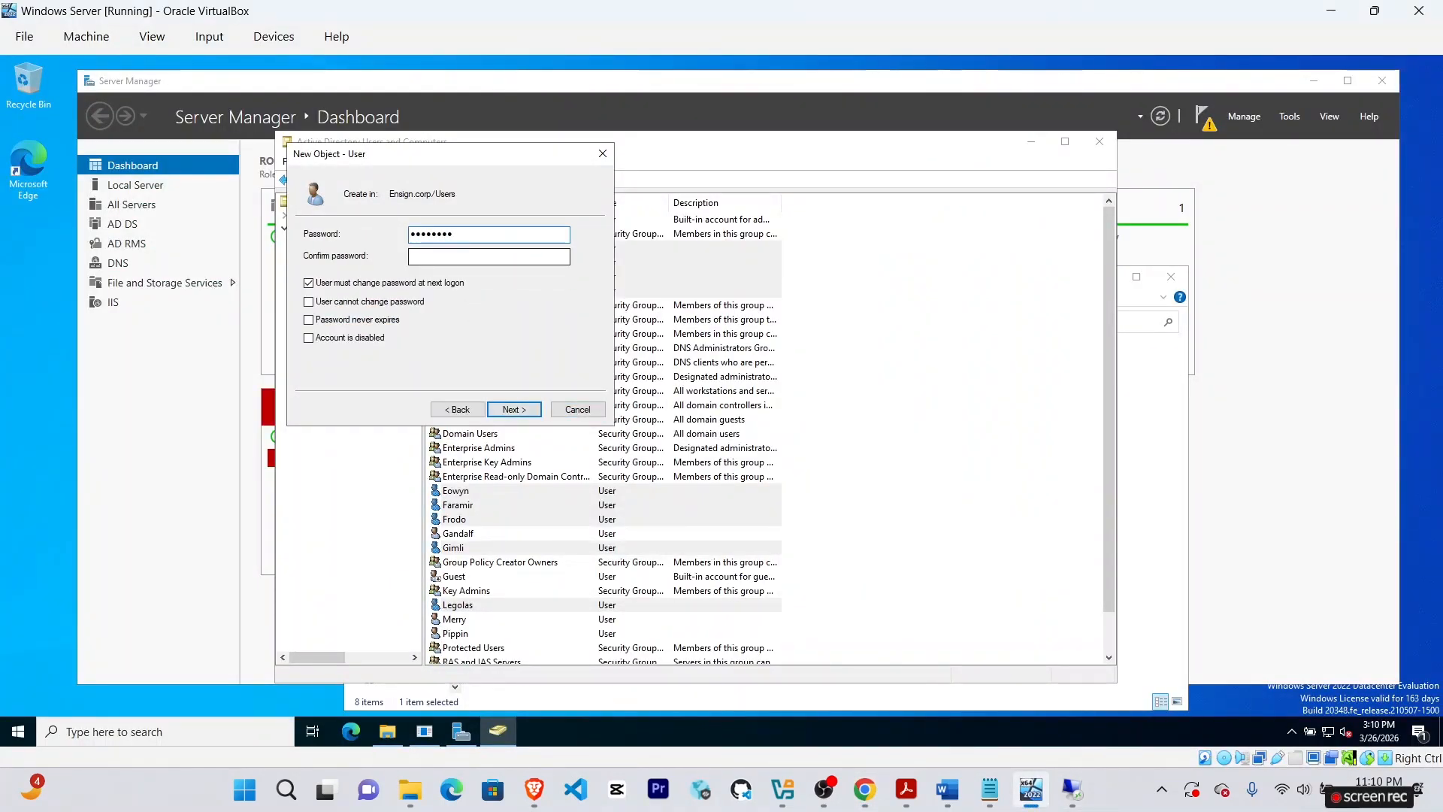
{"action": "left_click", "coordinate": [453, 260]}
{"action": "type", "text": "••••••"}
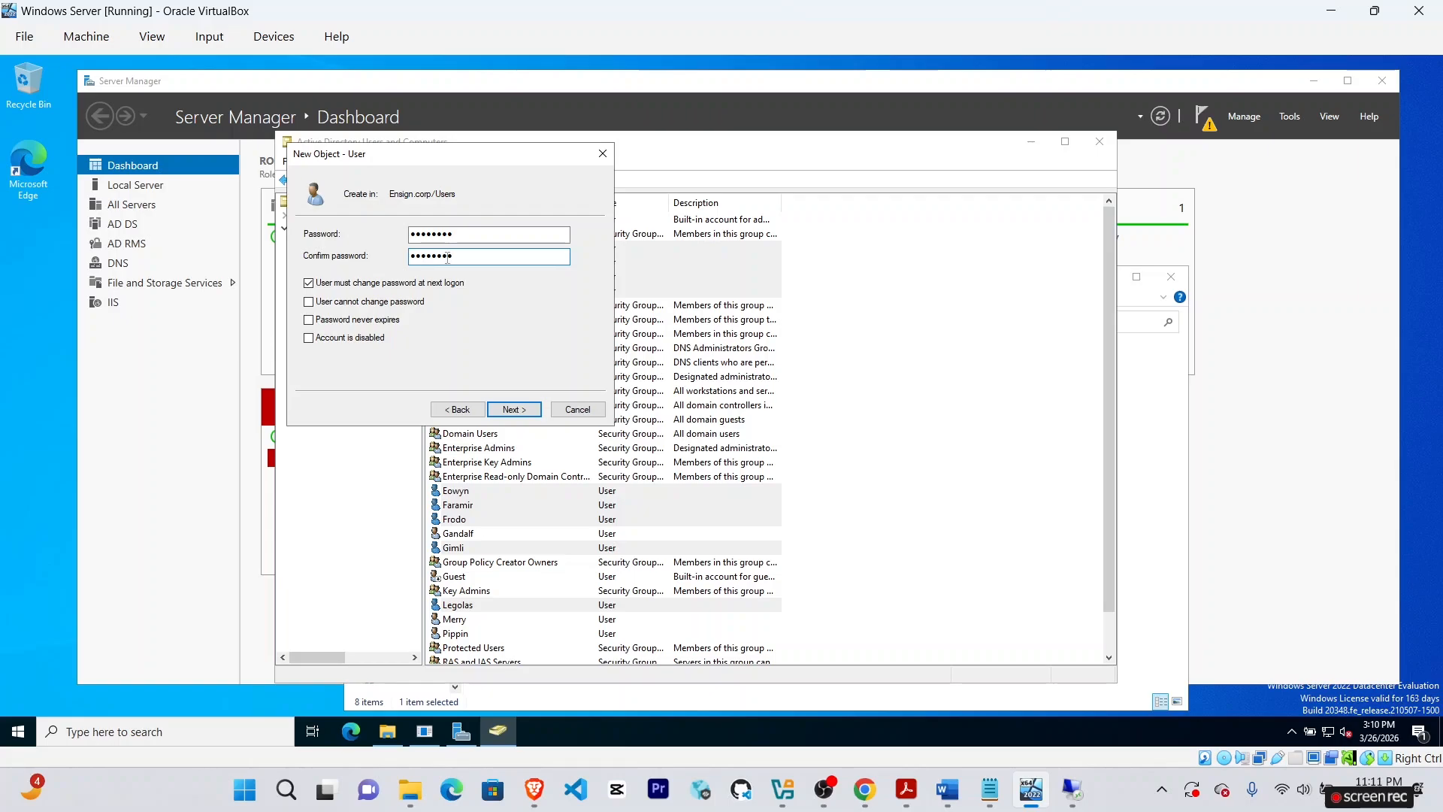
{"action": "left_click", "coordinate": [514, 409]}
{"action": "left_click", "coordinate": [514, 409]}
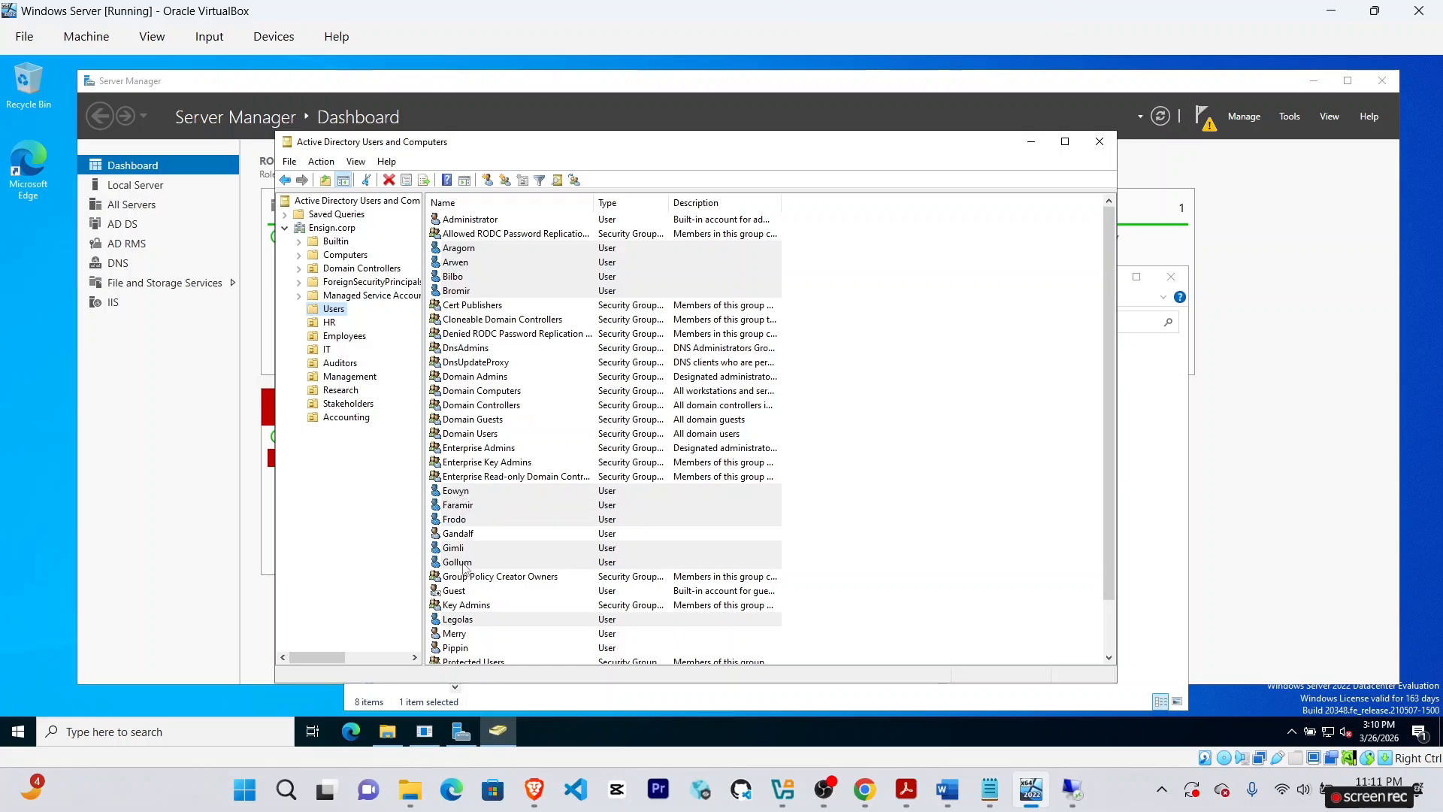
Scroll through the new accounts in Users, then bring up the Canvas assignment.
{"action": "scroll", "coordinate": [767, 620], "scroll_direction": "down", "scroll_amount": 2}
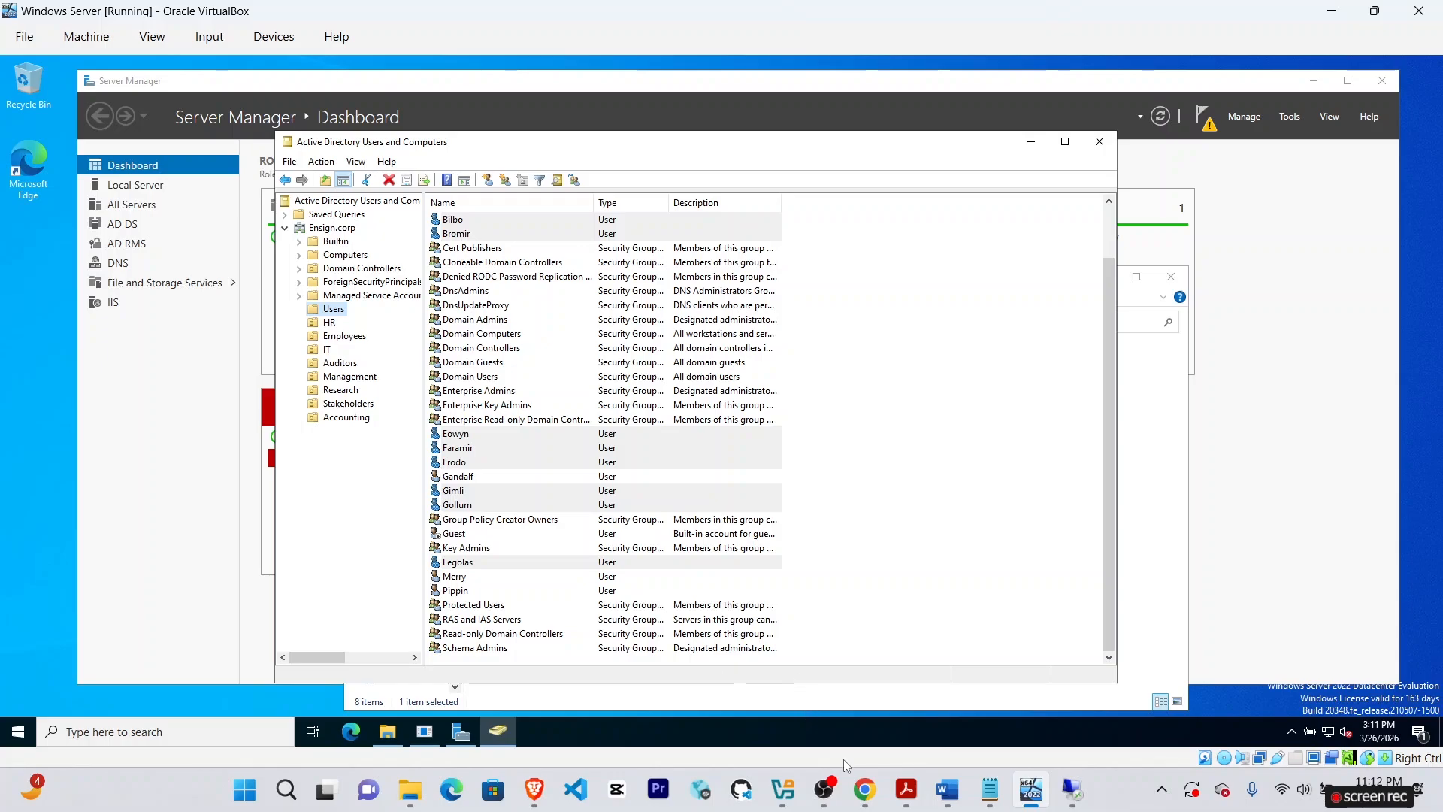
{"action": "left_click", "coordinate": [864, 790]}
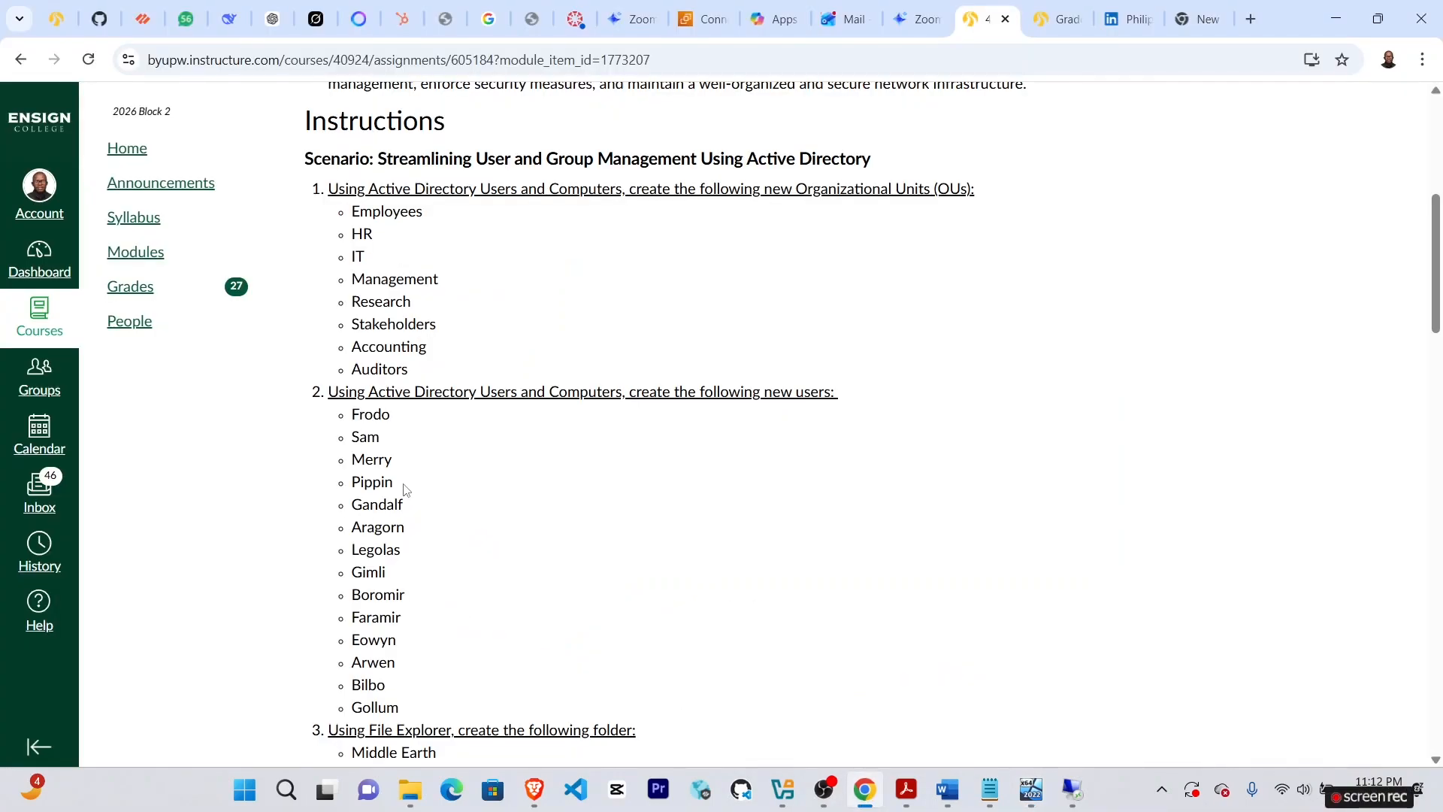
Read the OU assignments and NTFS permission steps, then return to the server.
{"action": "scroll", "coordinate": [493, 634], "scroll_direction": "down", "scroll_amount": 9}
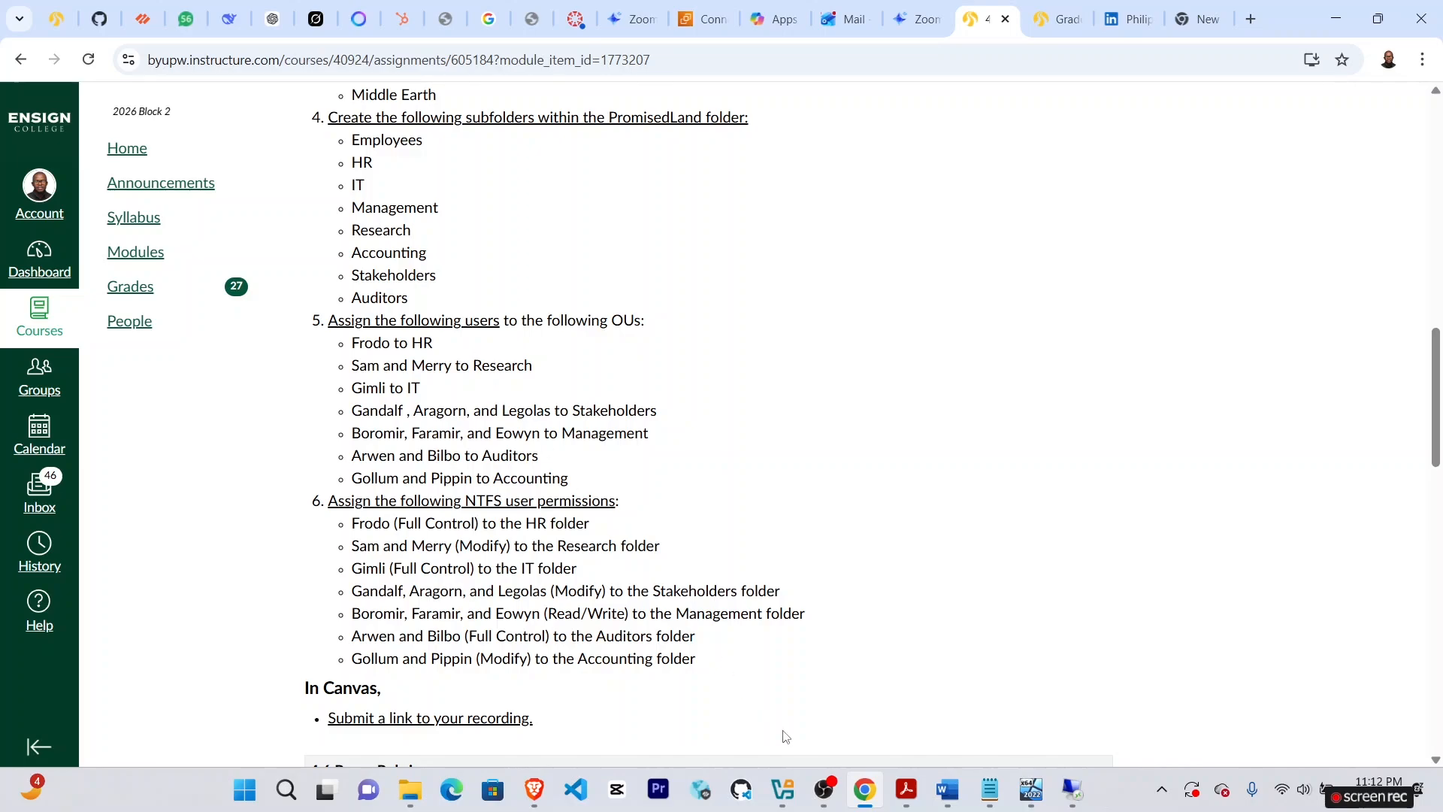
{"action": "left_click", "coordinate": [1031, 789]}
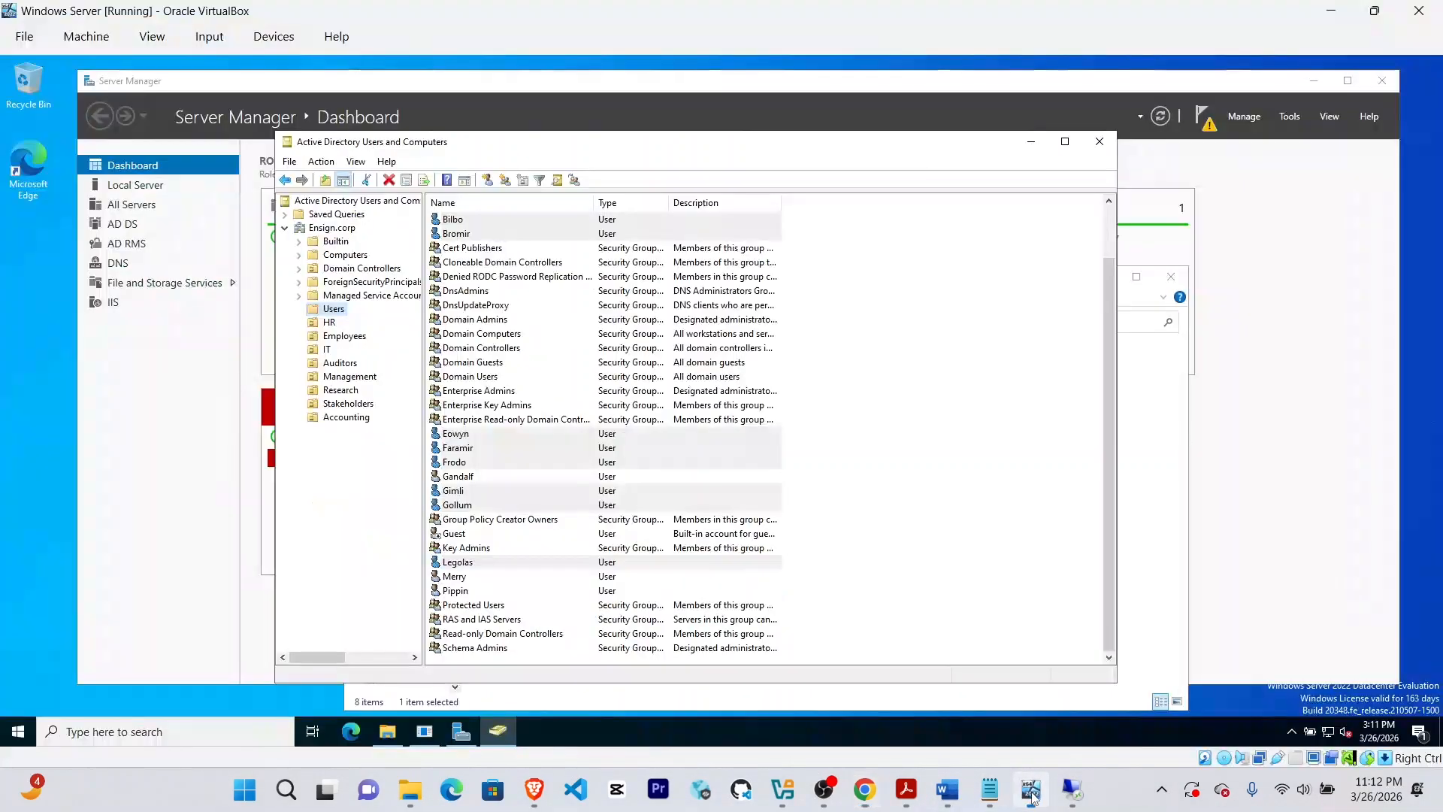
Show the Users container's accounts while checking the OU list in the assignment.
{"action": "left_click", "coordinate": [329, 322]}
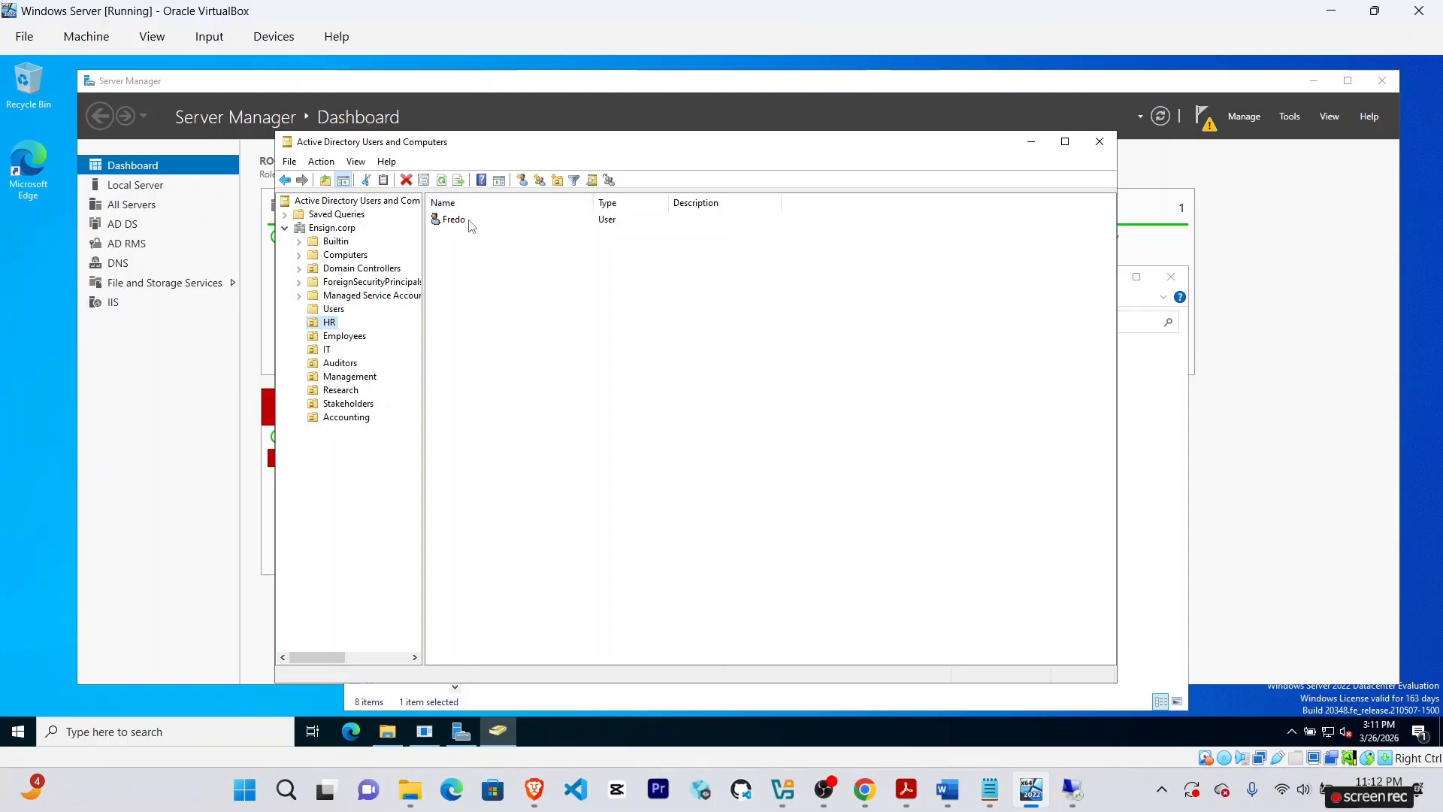
{"action": "left_click", "coordinate": [865, 789]}
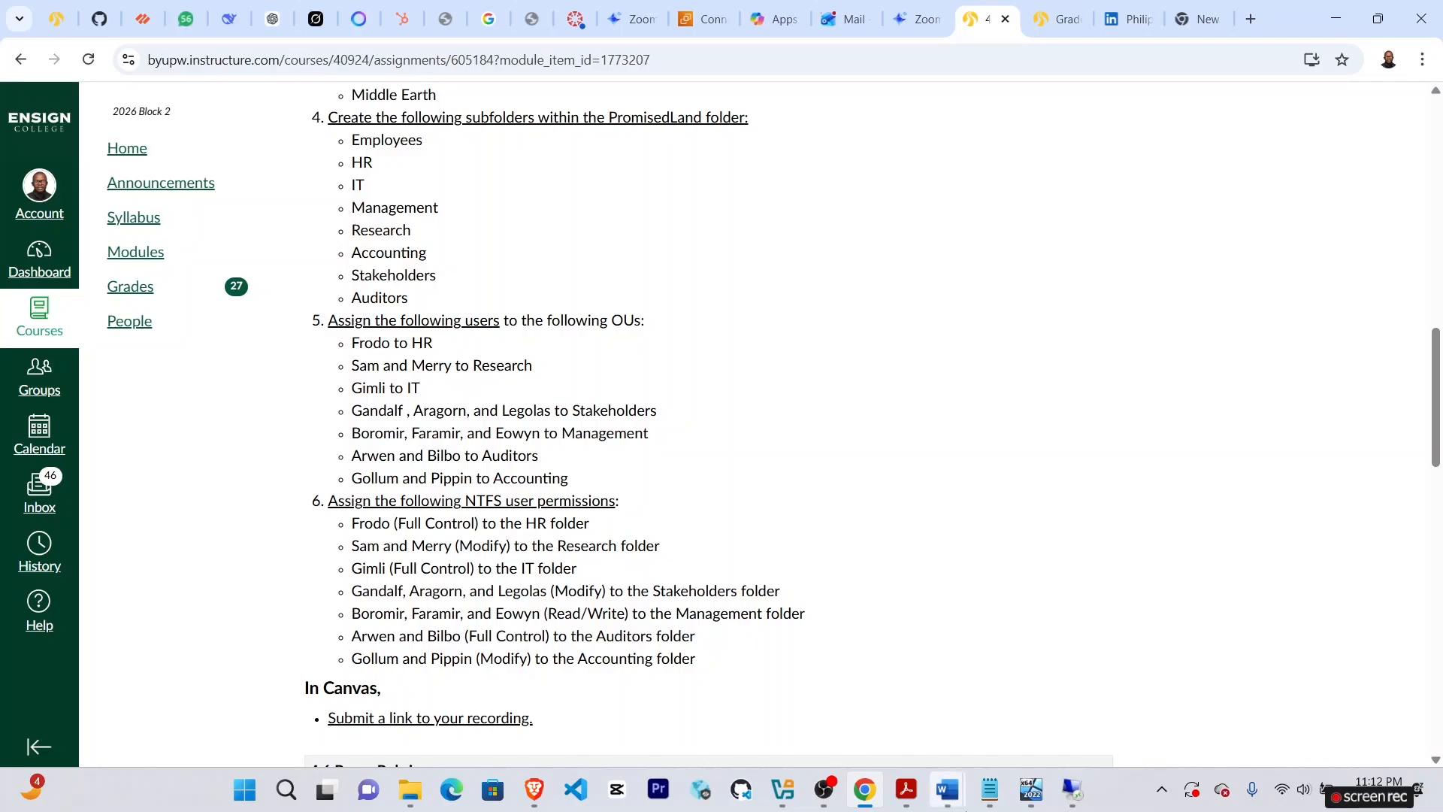
{"action": "left_click", "coordinate": [1067, 787]}
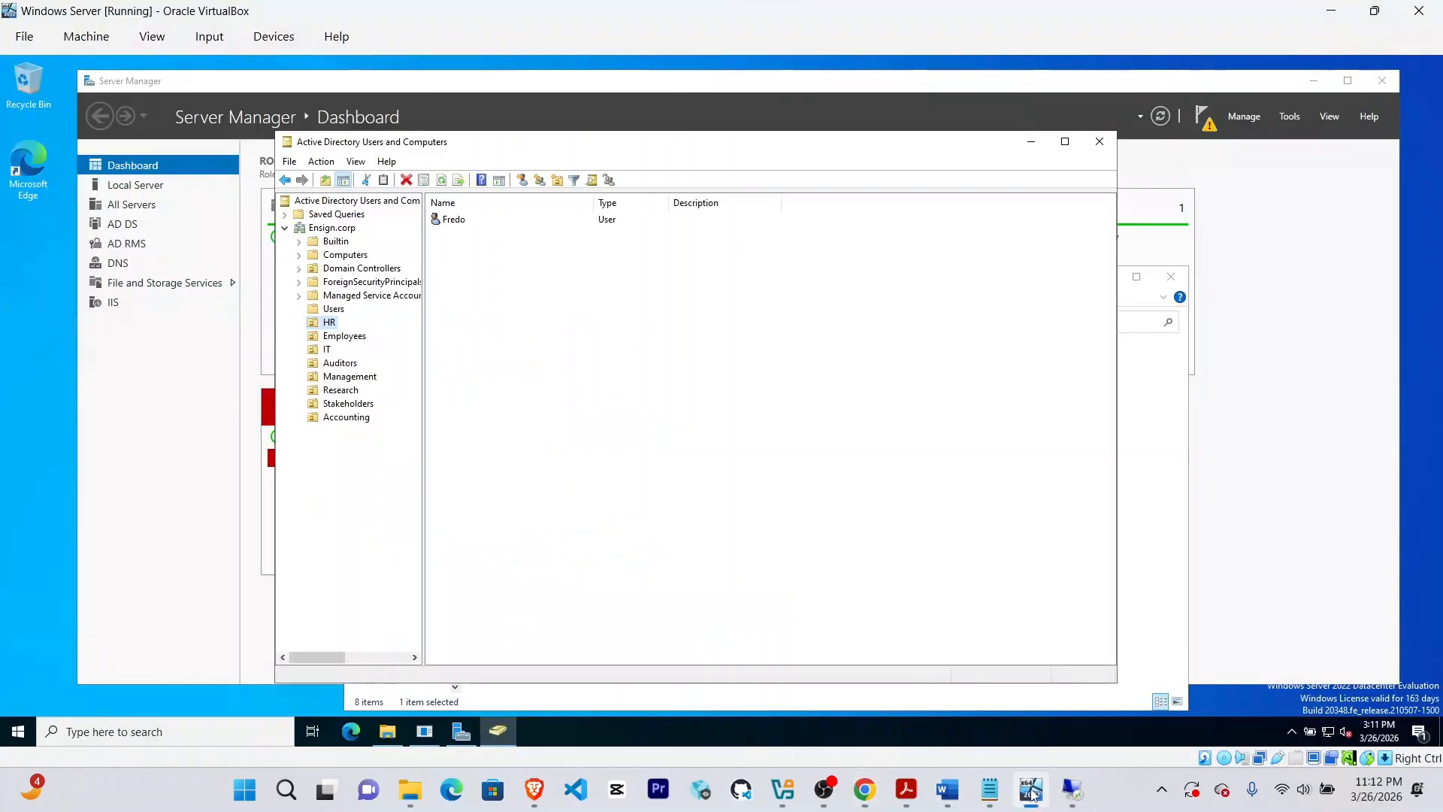
{"action": "left_click", "coordinate": [333, 309]}
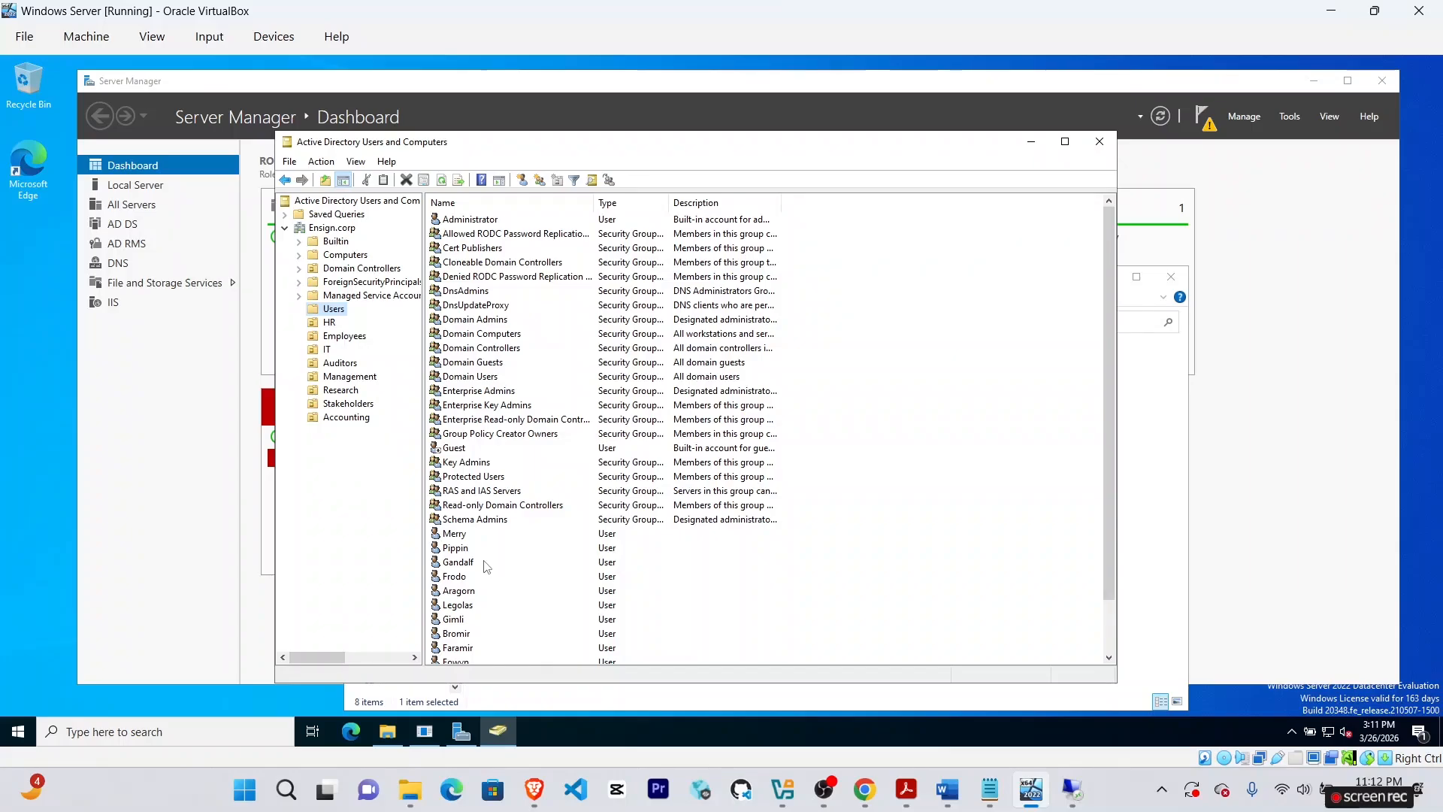
{"action": "scroll", "coordinate": [487, 566], "scroll_direction": "down", "scroll_amount": 1}
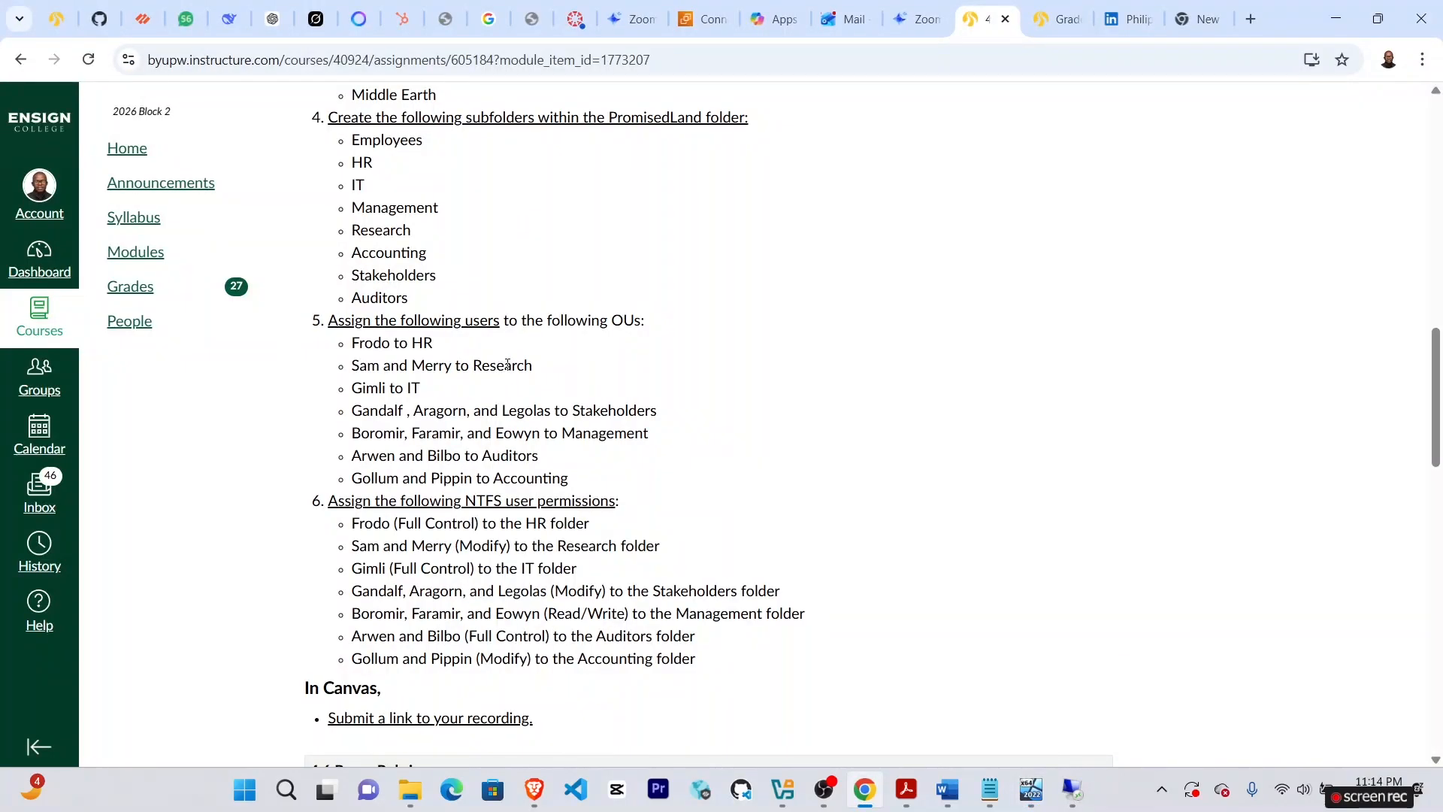
{"action": "left_click", "coordinate": [1030, 789]}
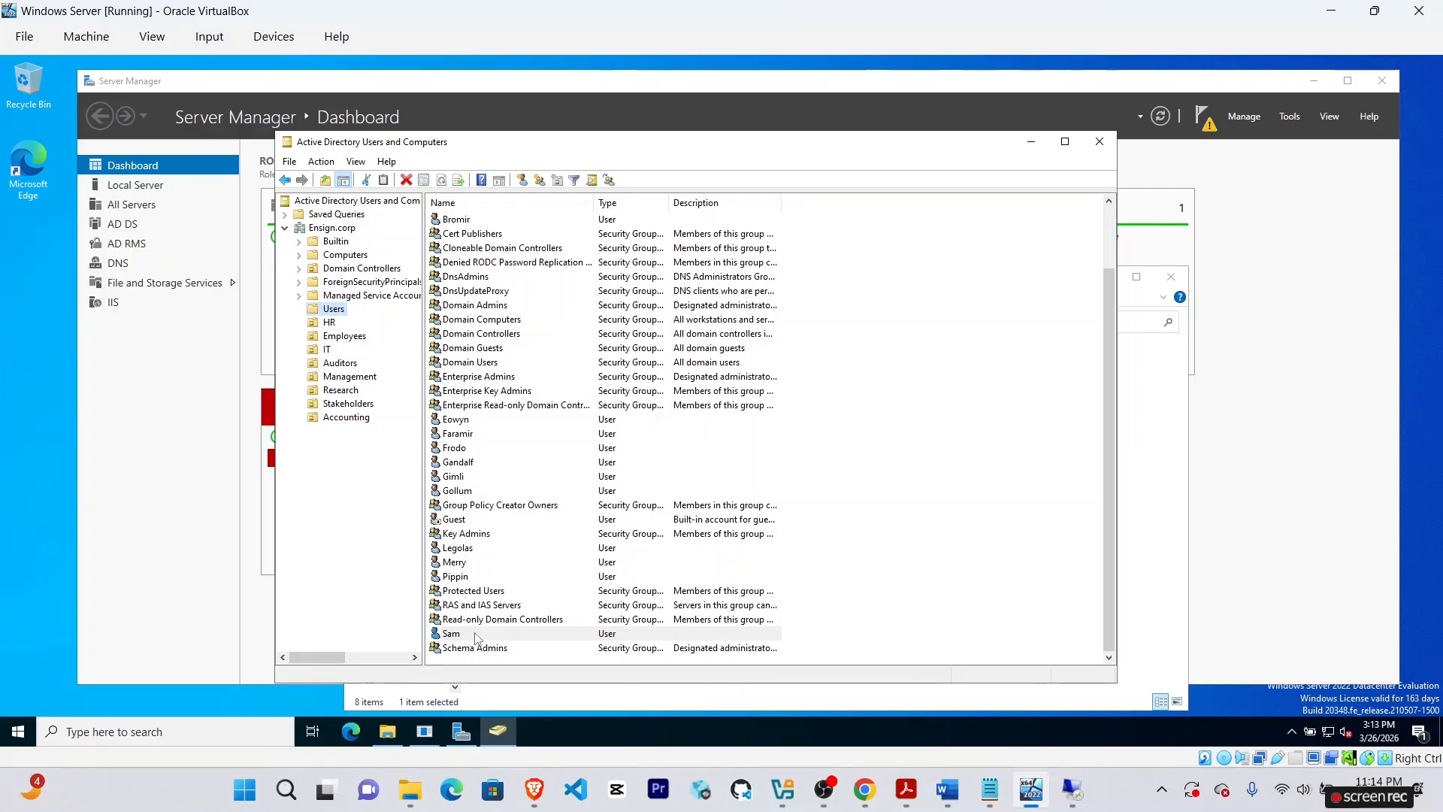
{"action": "left_click", "coordinate": [454, 634]}
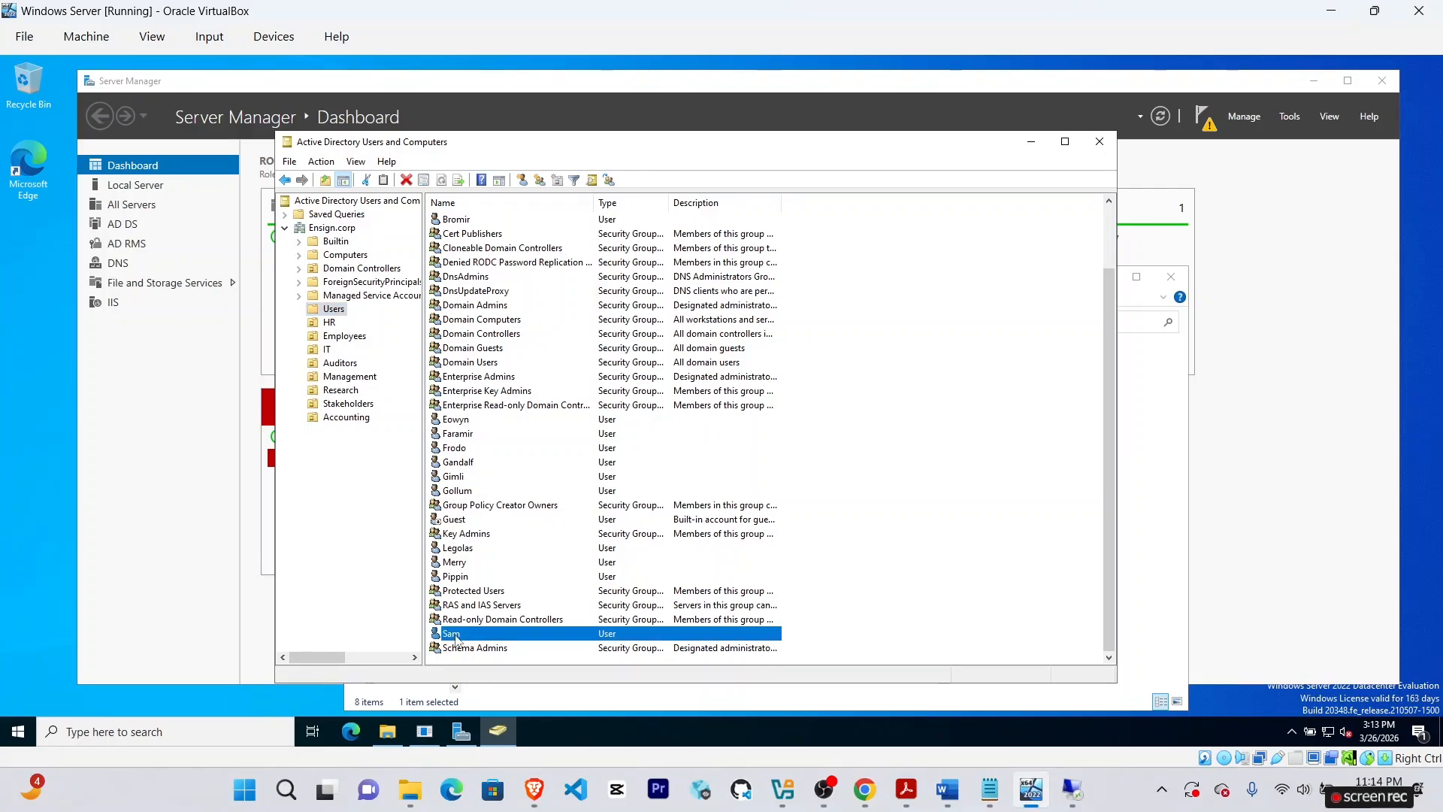
{"action": "left_click", "coordinate": [456, 564], "text": "ctrl"}
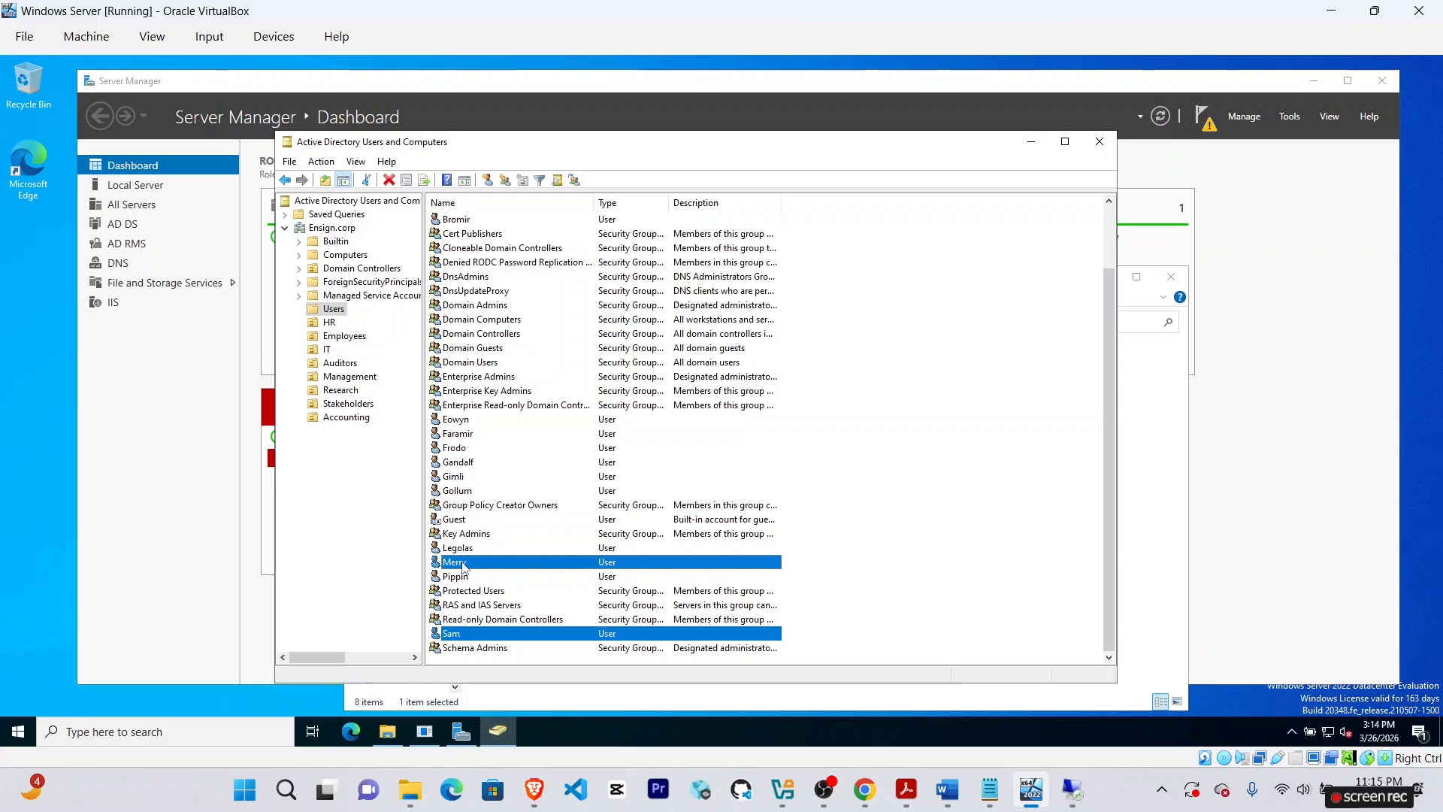
{"action": "left_click", "coordinate": [455, 638]}
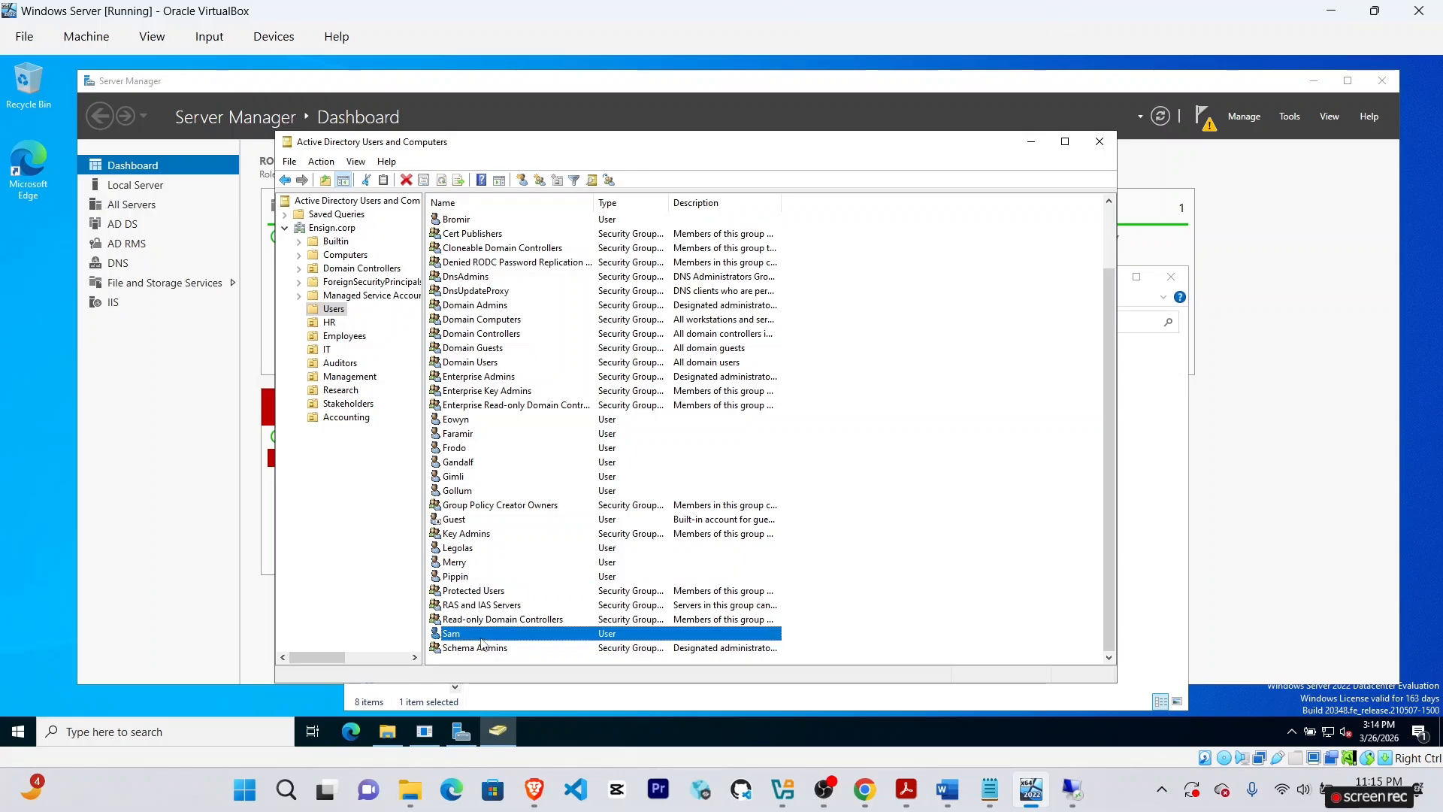
{"action": "left_click", "coordinate": [501, 610]}
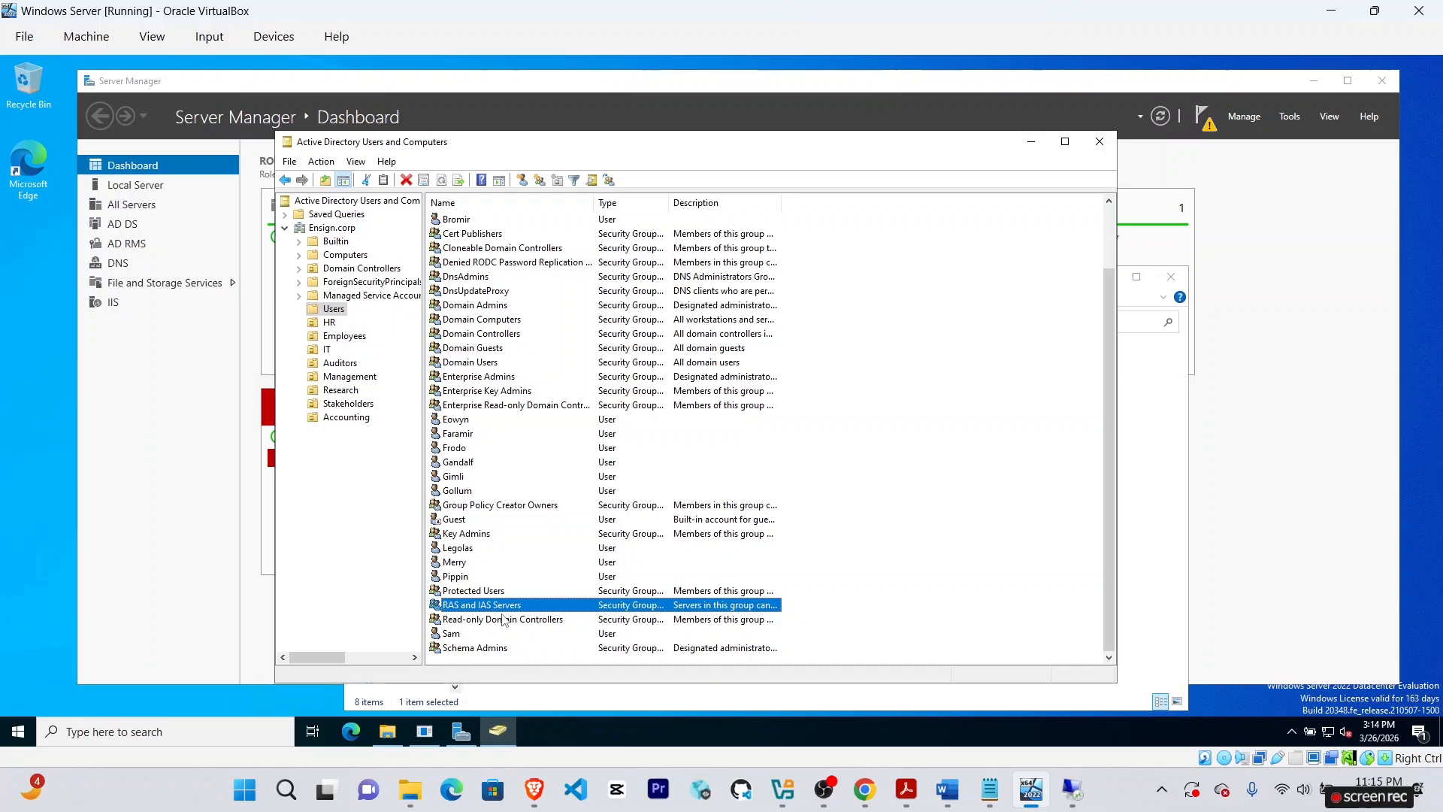
{"action": "left_click", "coordinate": [457, 631]}
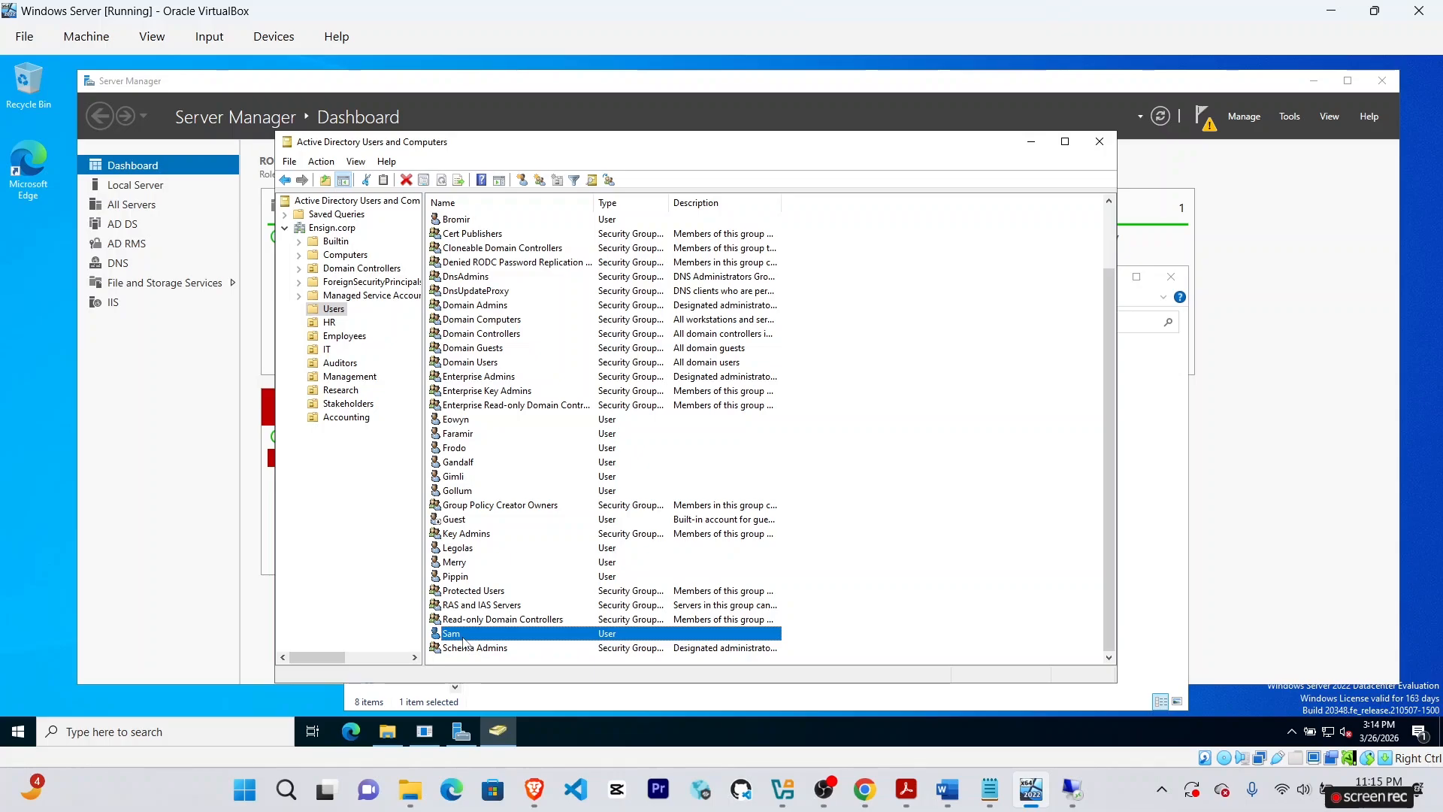
Move Sam and Merry into the Research OU and verify they appear there.
{"action": "left_click", "coordinate": [462, 568], "text": "ctrl"}
{"action": "right_click", "coordinate": [462, 568]}
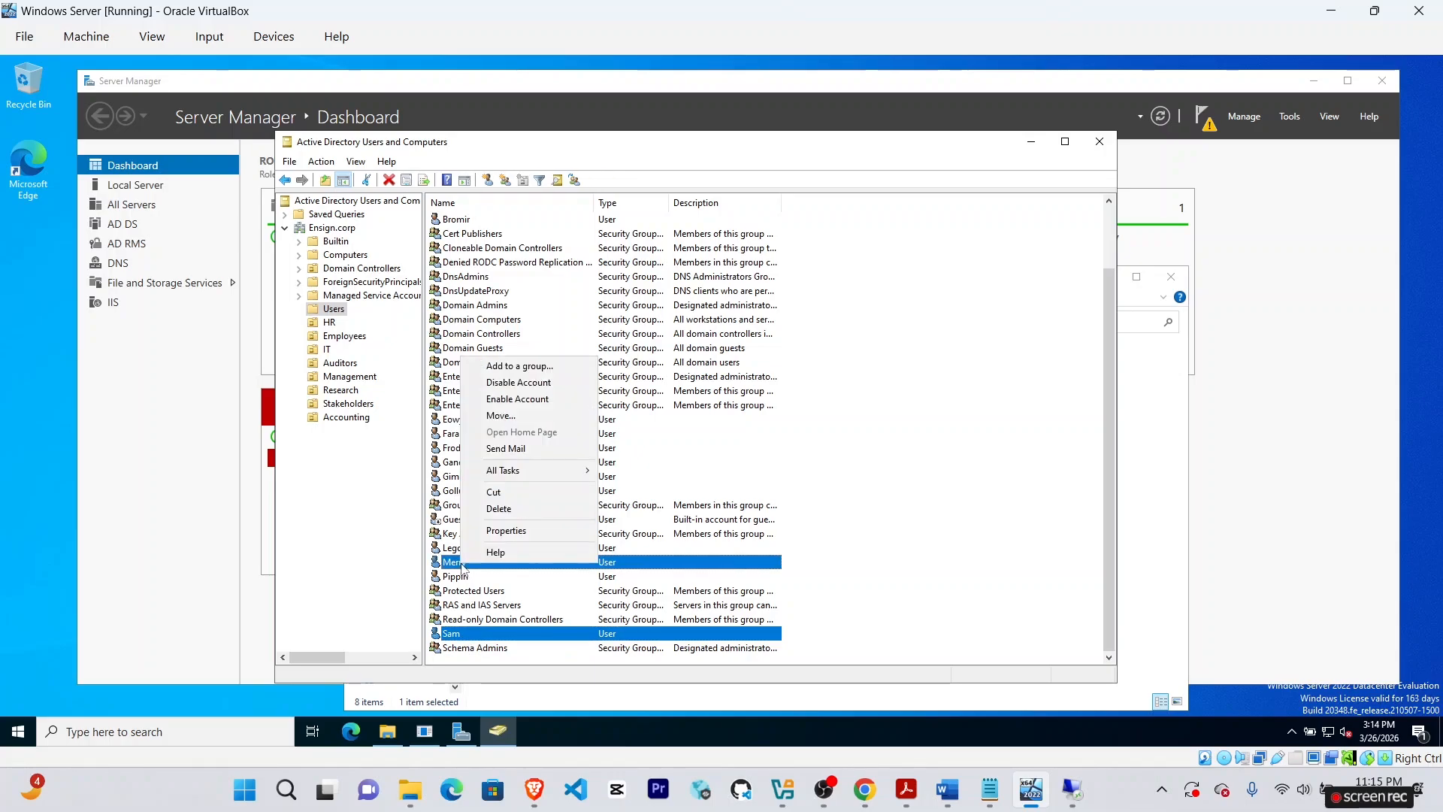
{"action": "left_click", "coordinate": [498, 417]}
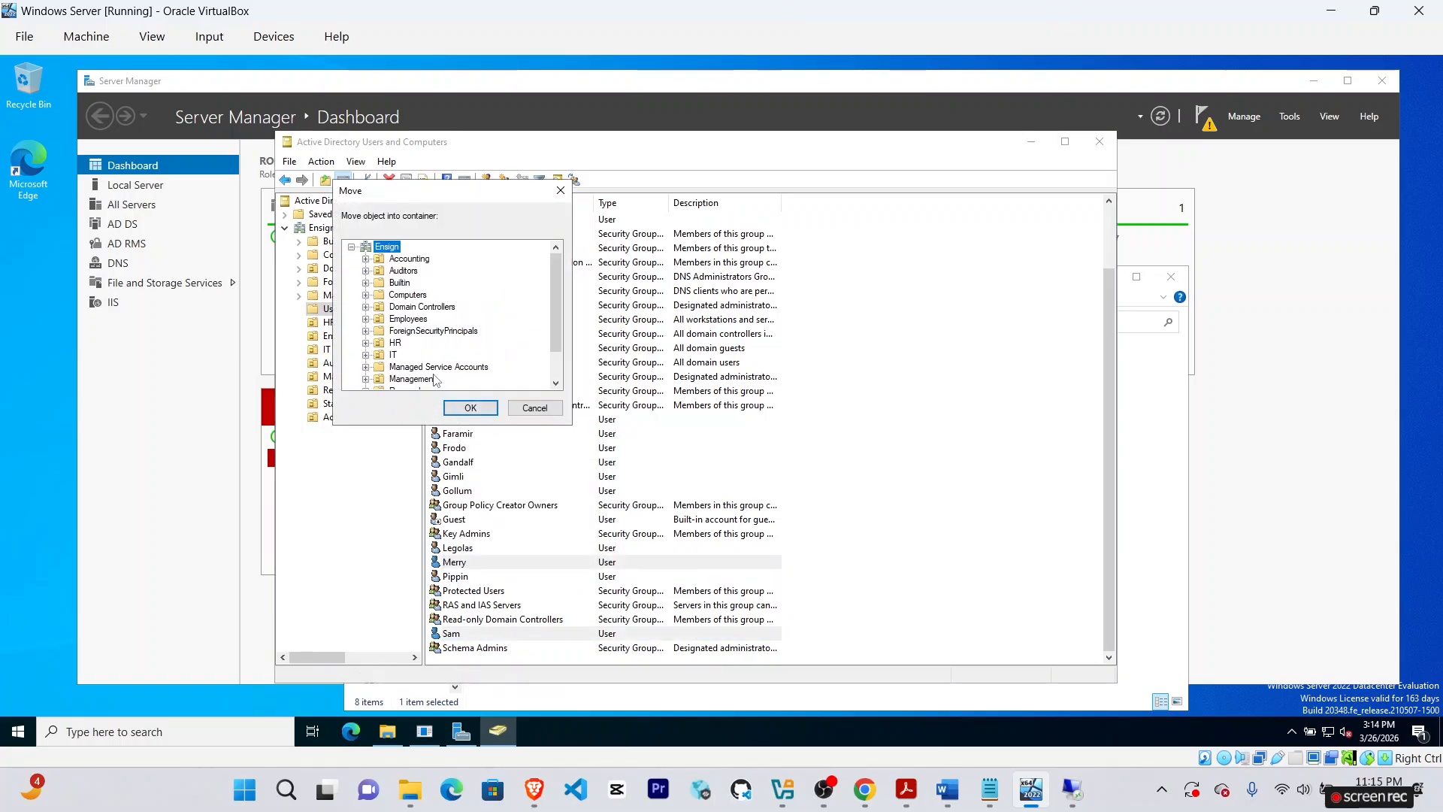
{"action": "left_click", "coordinate": [555, 382]}
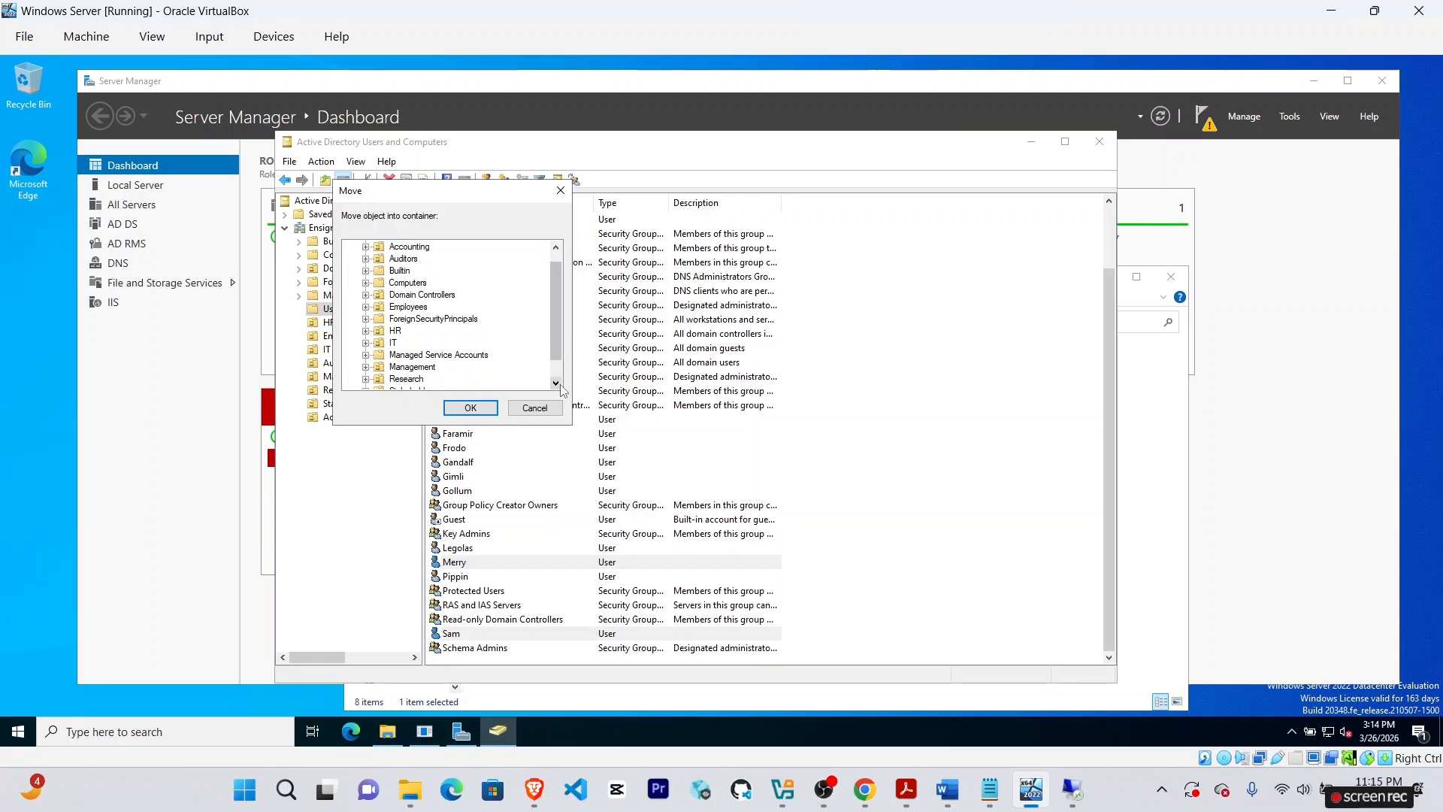
{"action": "left_click", "coordinate": [556, 383]}
{"action": "left_click", "coordinate": [410, 367]}
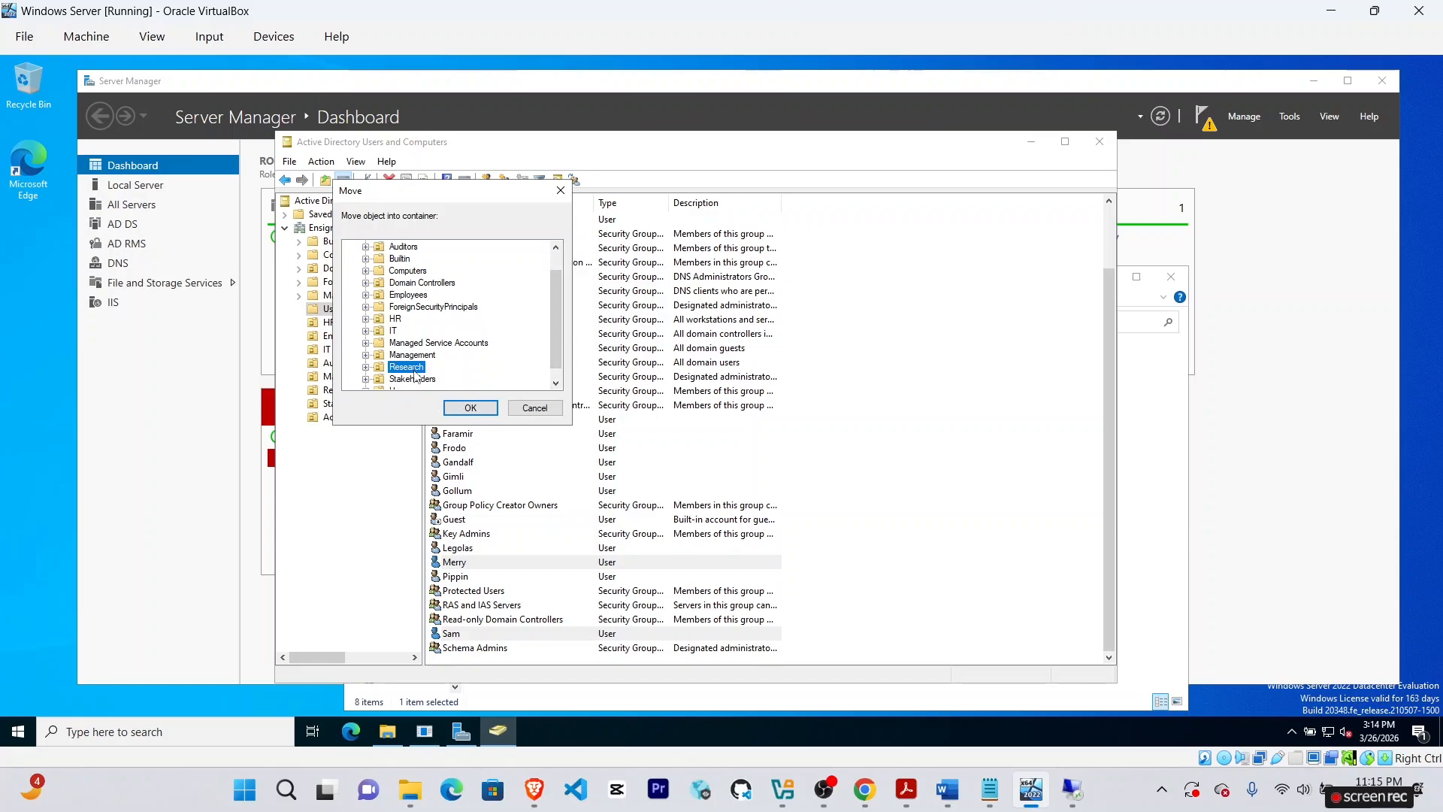
{"action": "left_click", "coordinate": [469, 407]}
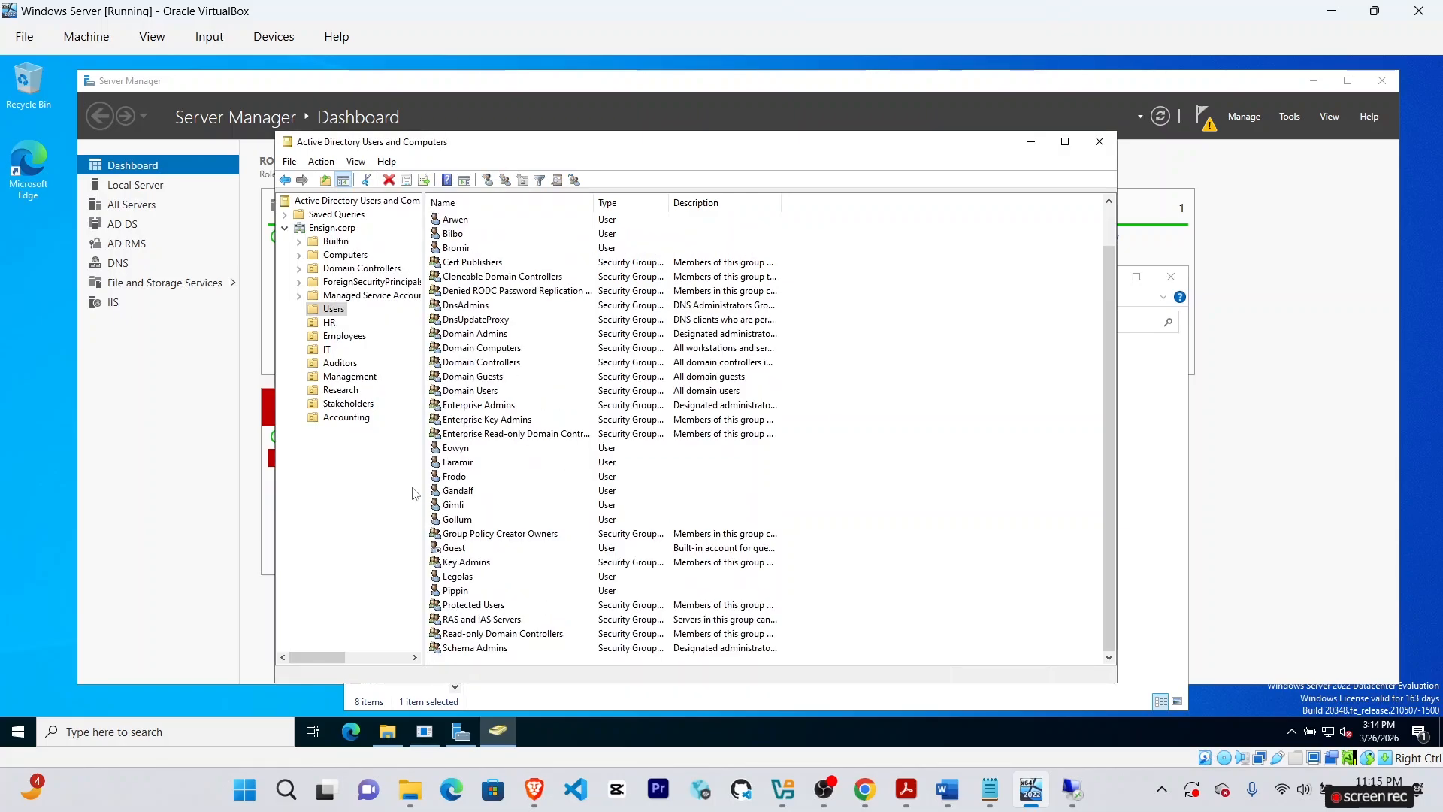
{"action": "left_click", "coordinate": [350, 392]}
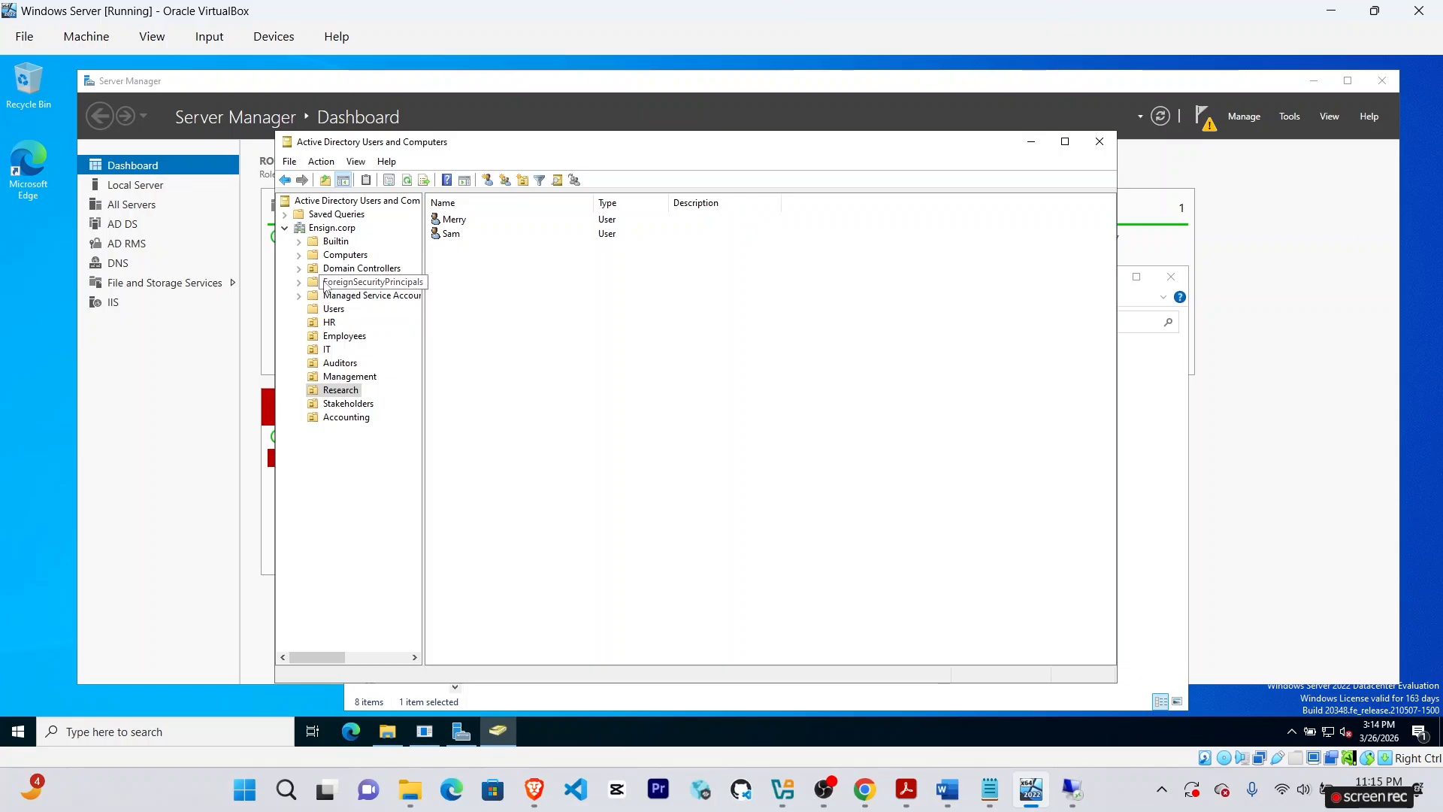
{"action": "left_click", "coordinate": [334, 309]}
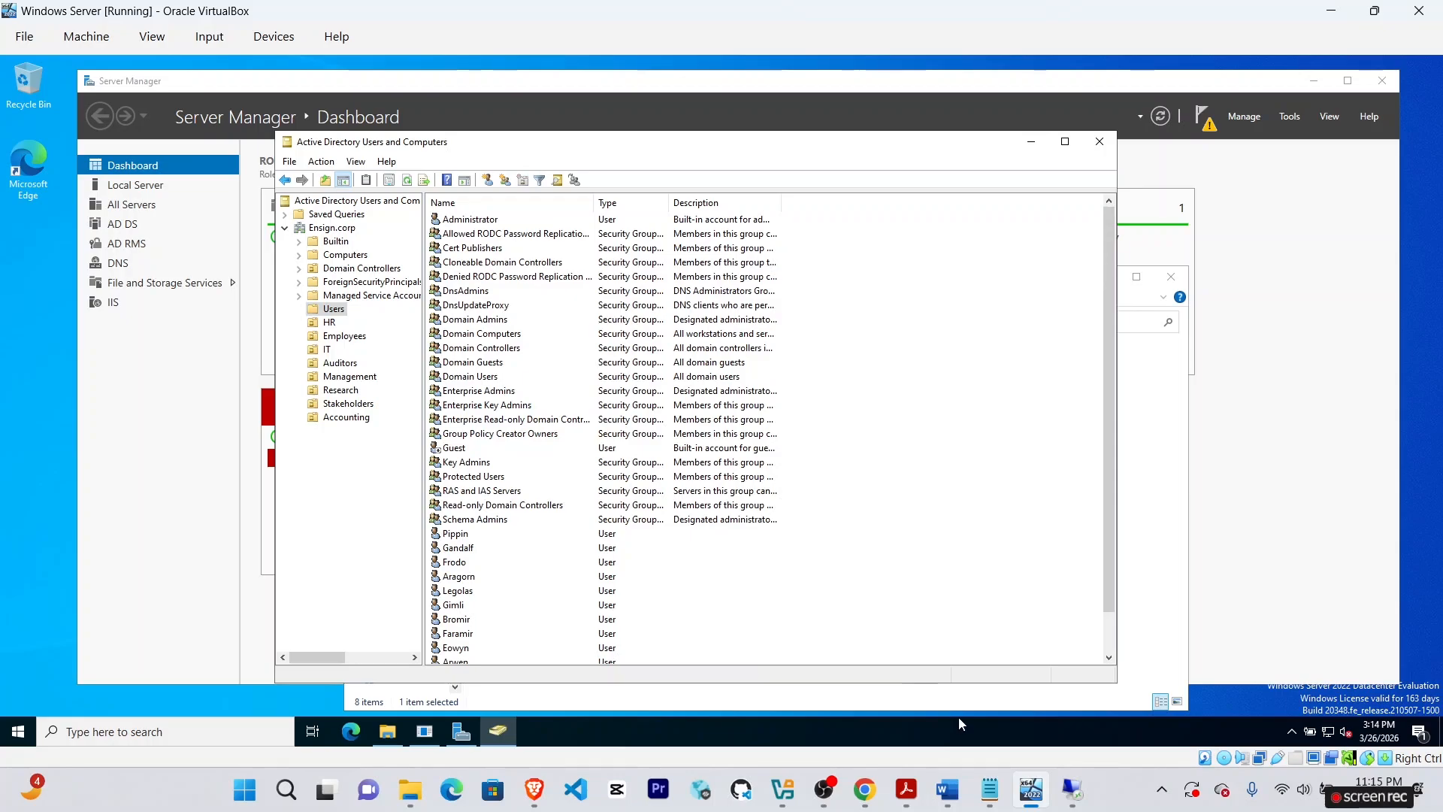
{"action": "left_click", "coordinate": [865, 789]}
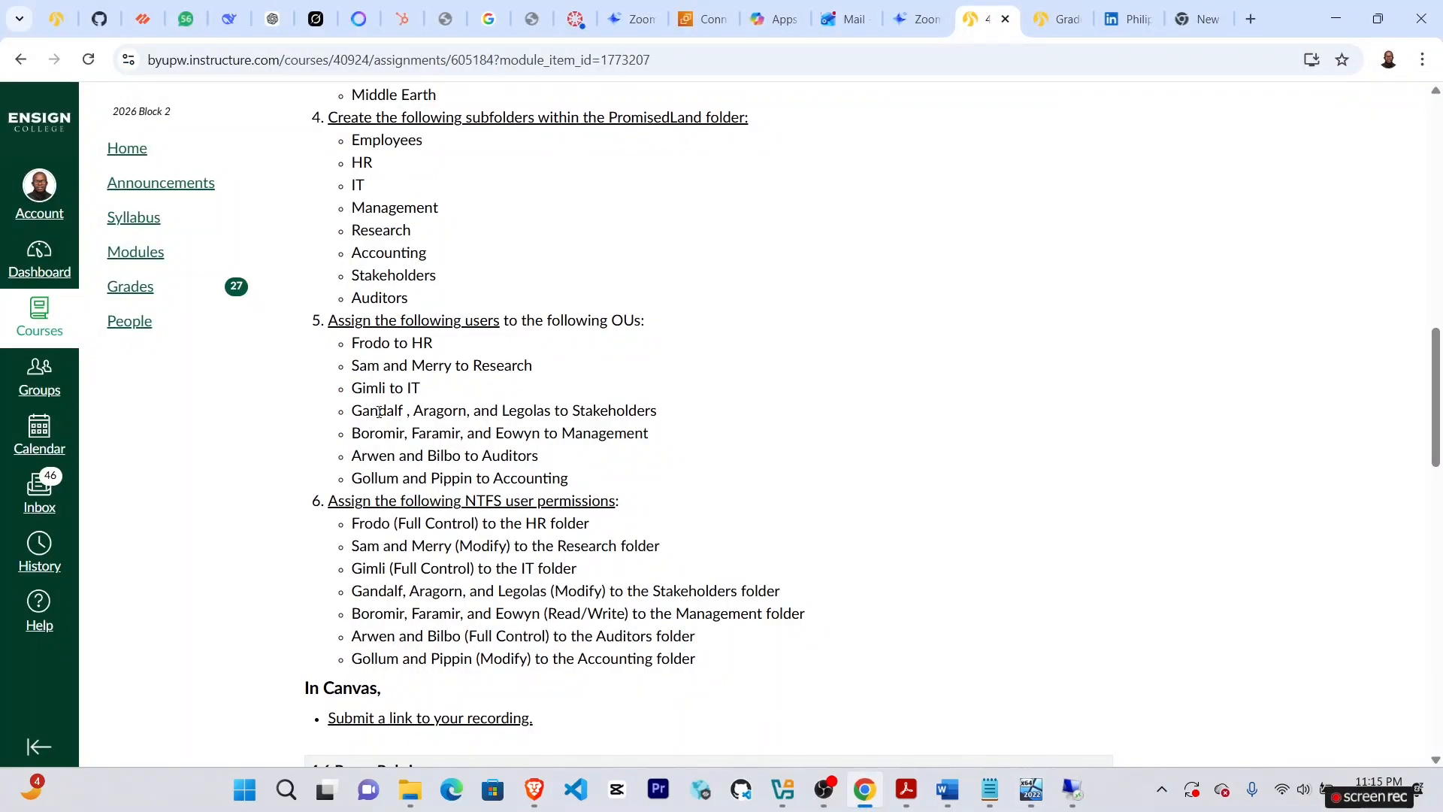
{"action": "left_click", "coordinate": [1031, 793]}
{"action": "scroll", "coordinate": [538, 569], "scroll_direction": "down", "scroll_amount": 1}
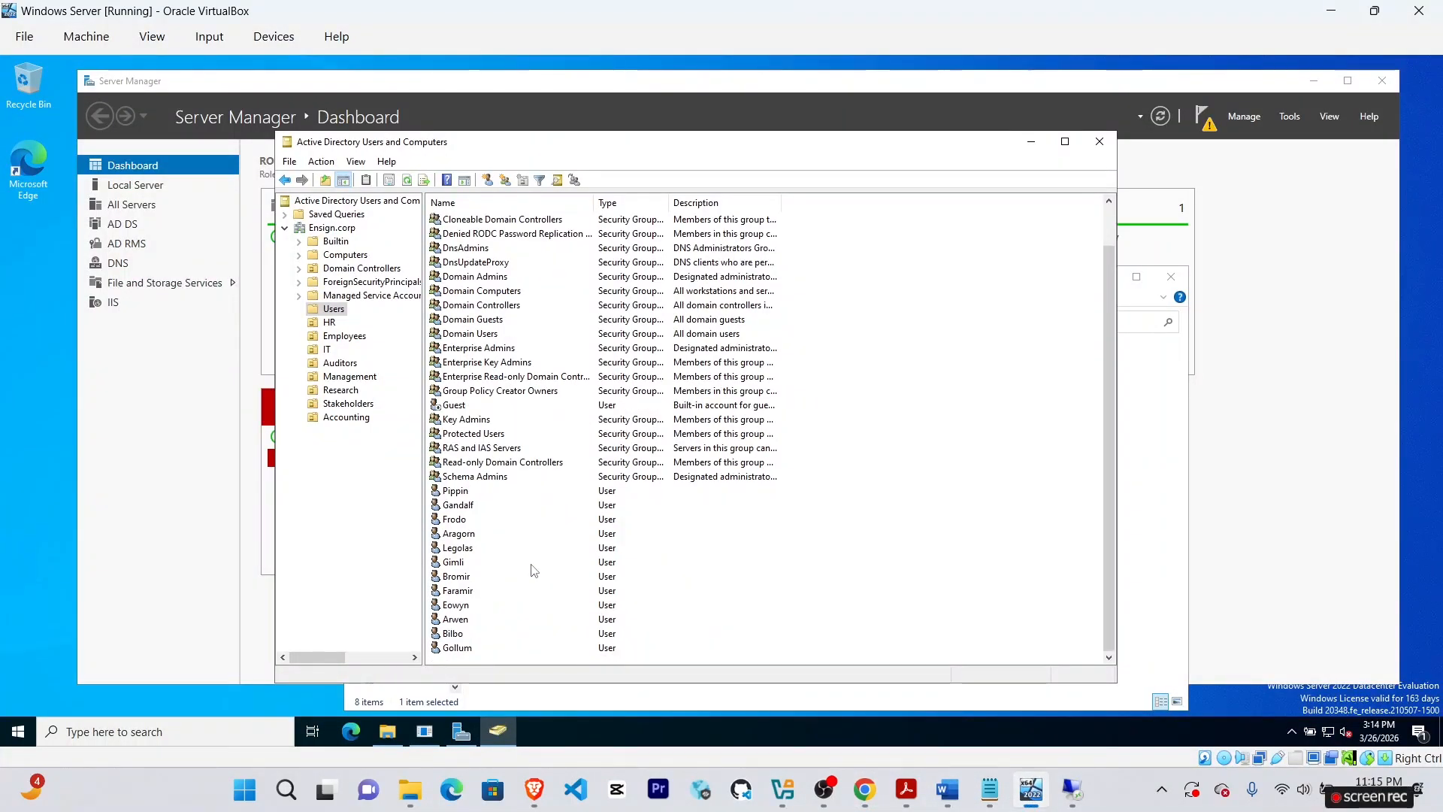
{"action": "left_click", "coordinate": [466, 566]}
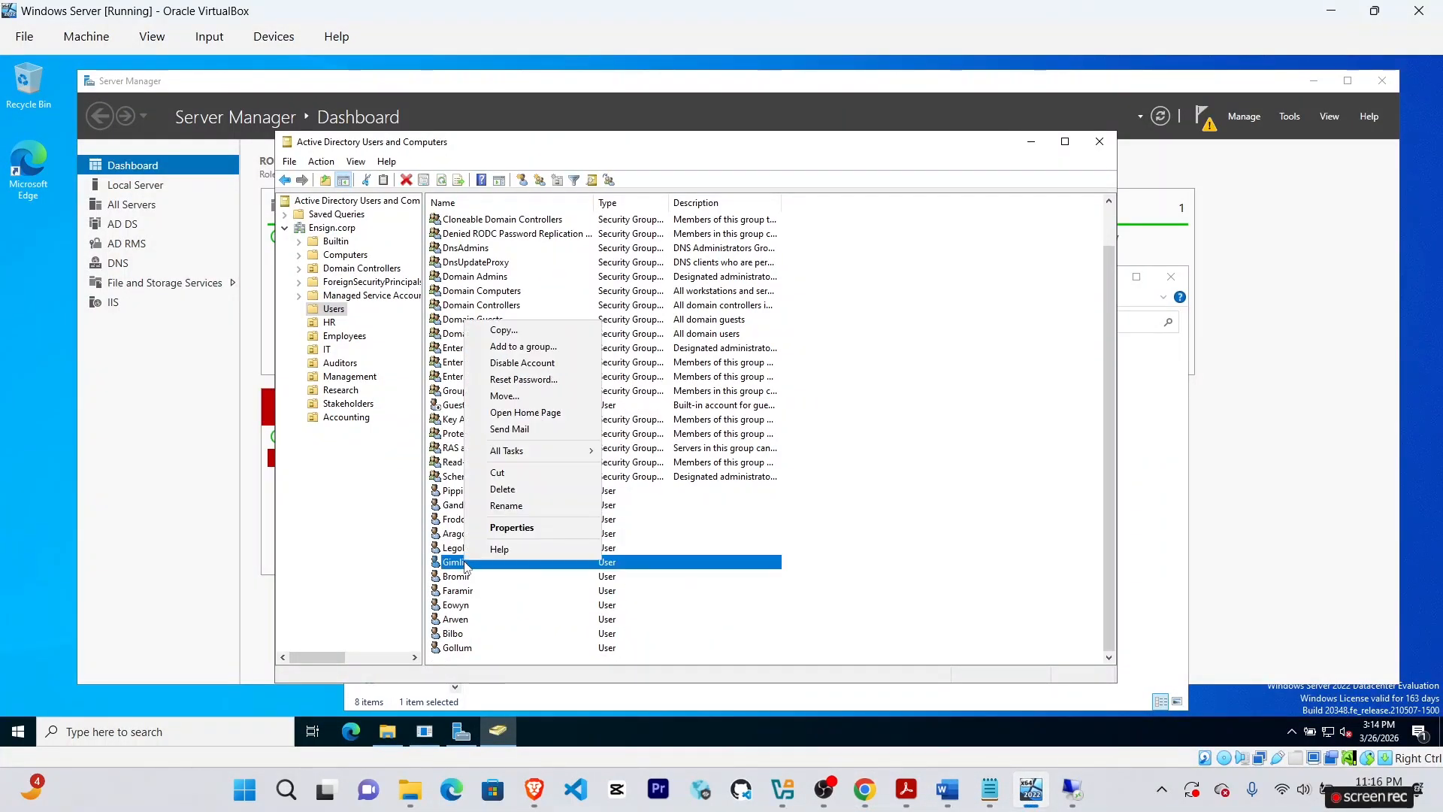
{"action": "right_click", "coordinate": [466, 565]}
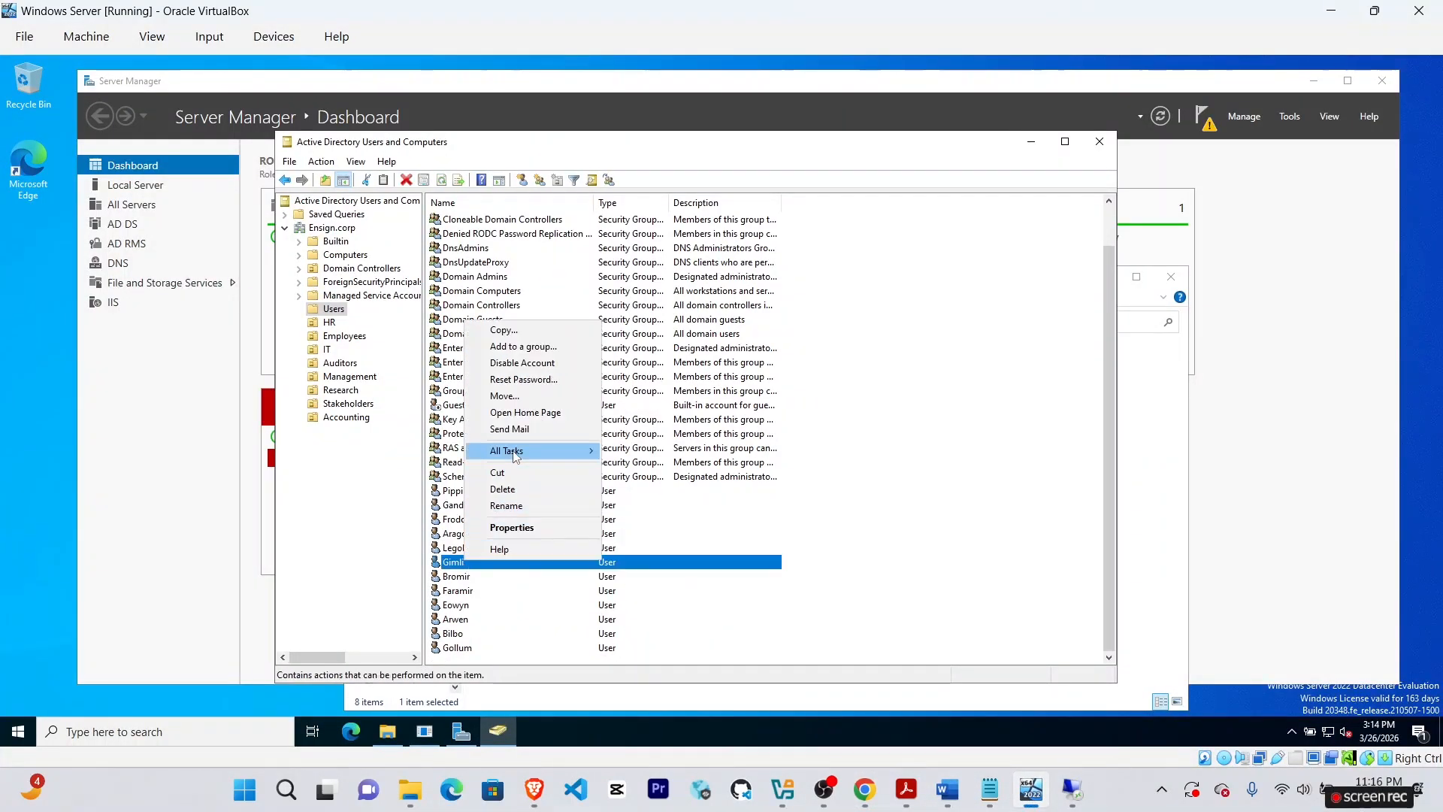
{"action": "left_click", "coordinate": [520, 398]}
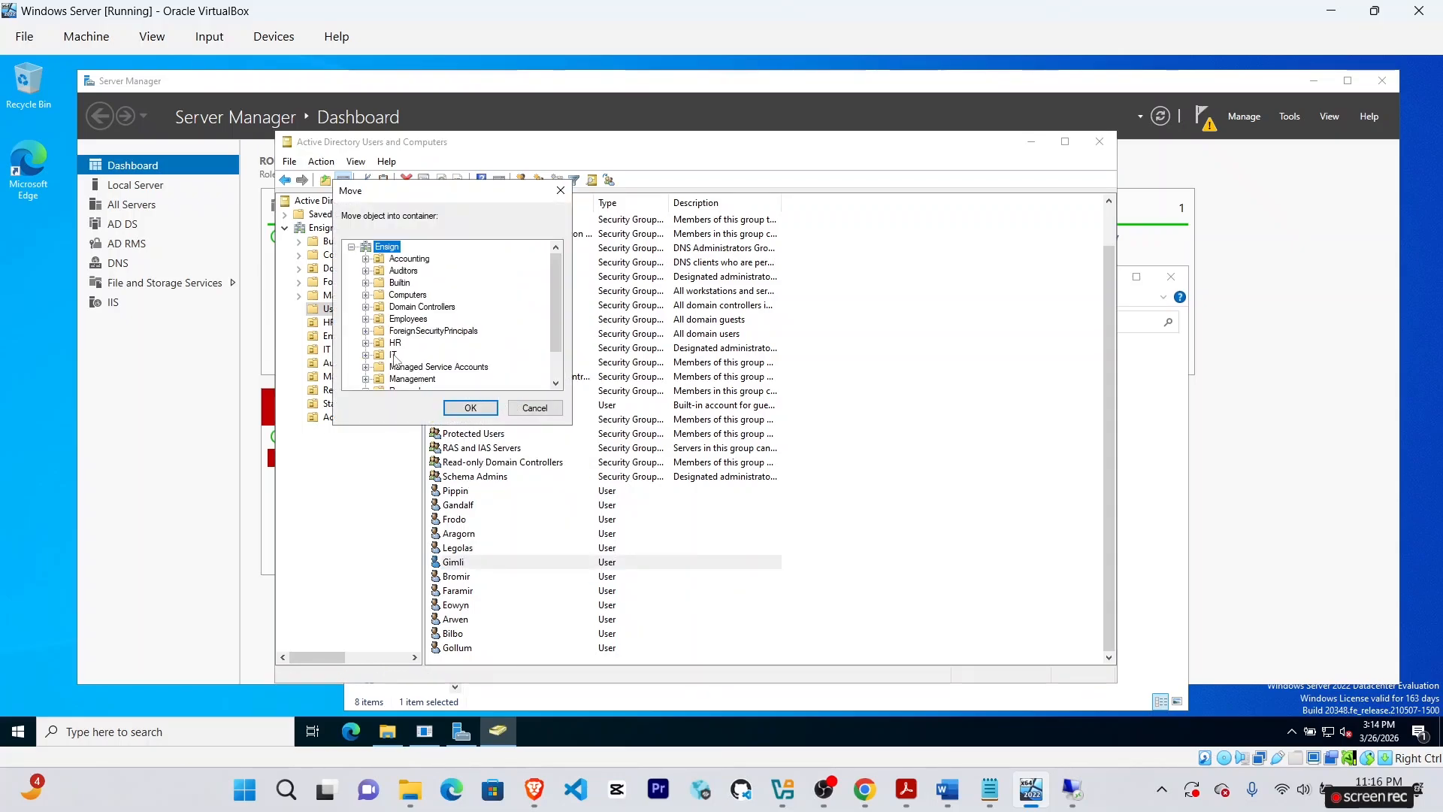
{"action": "left_click", "coordinate": [393, 355]}
{"action": "left_click", "coordinate": [469, 408]}
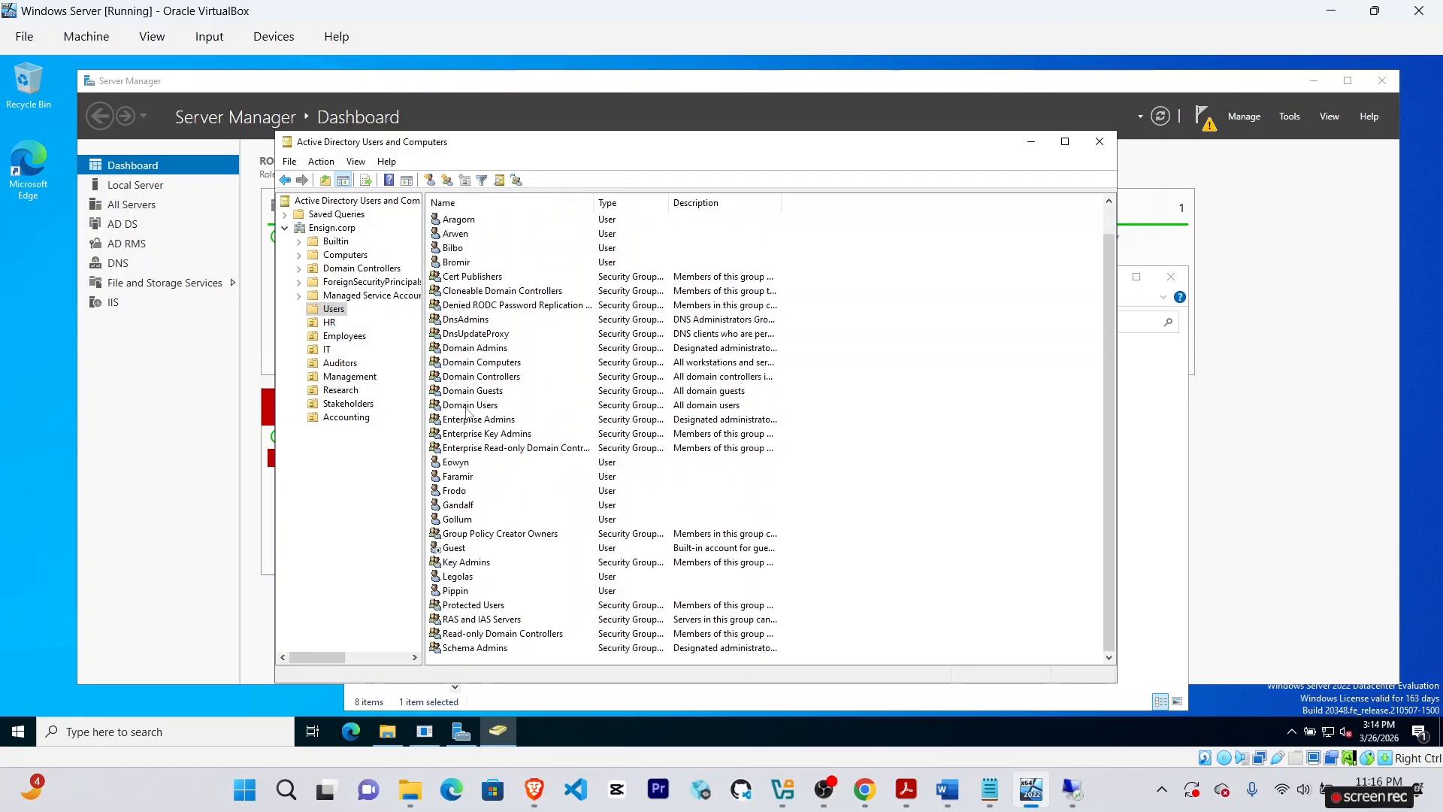
{"action": "left_click", "coordinate": [327, 350]}
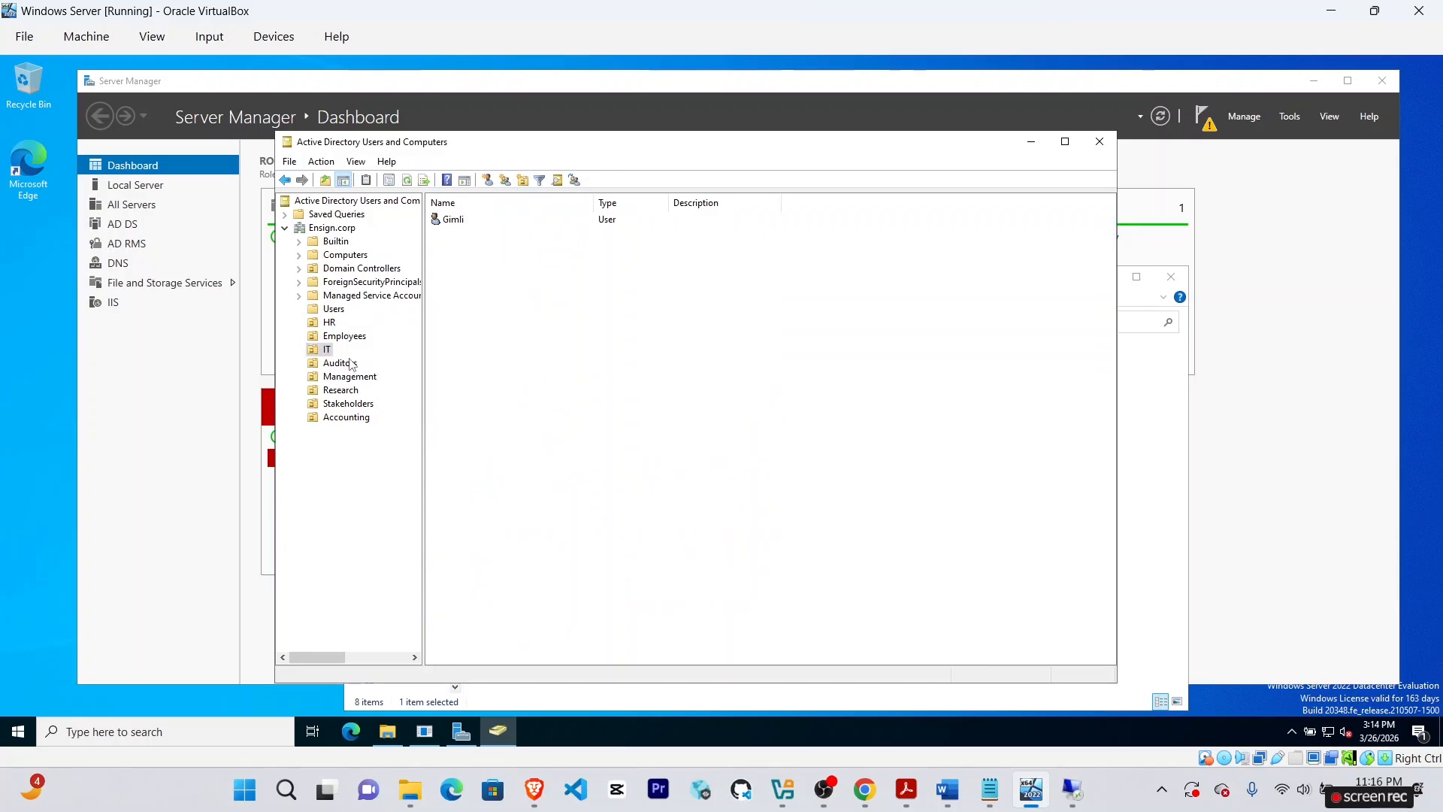
{"action": "left_click", "coordinate": [334, 308]}
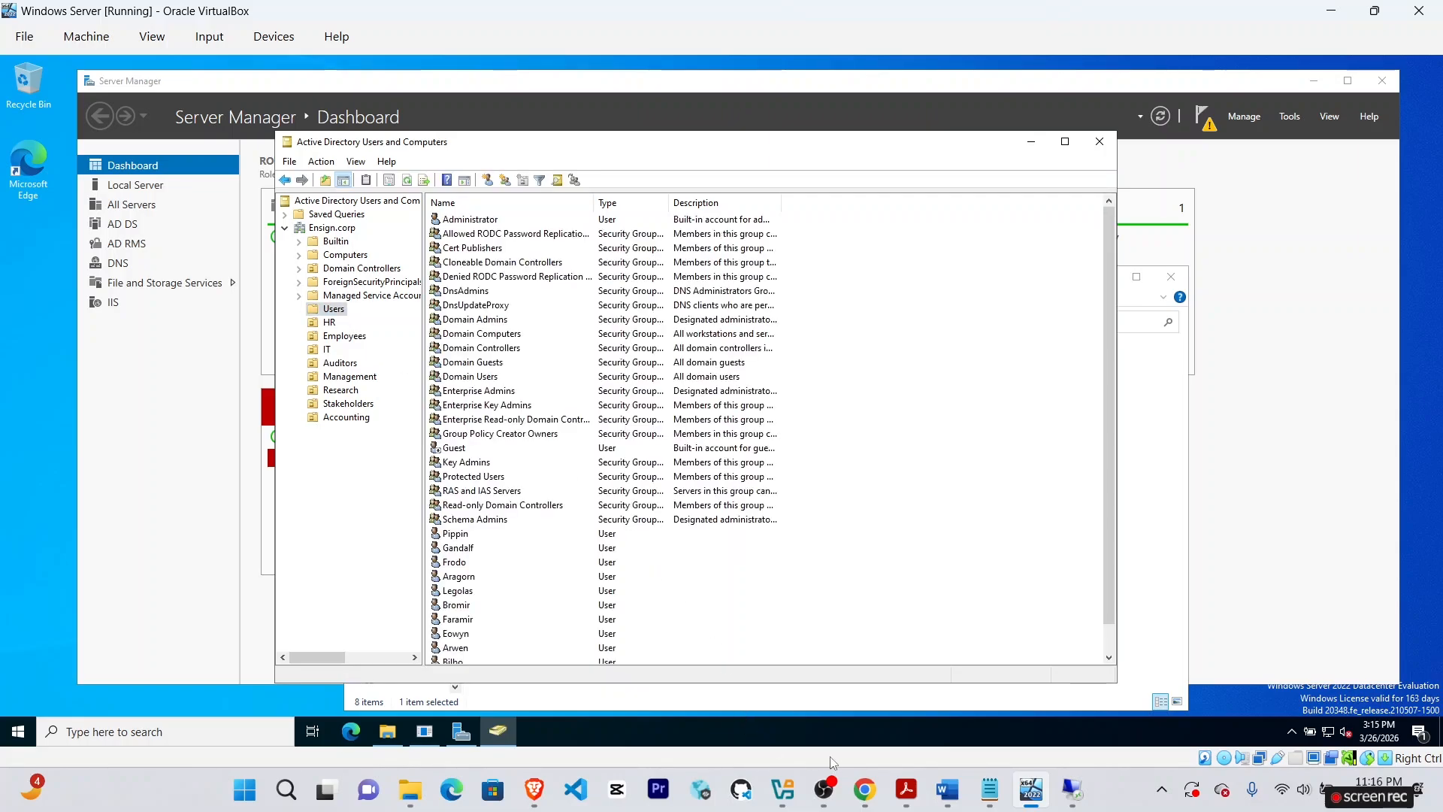
{"action": "left_click", "coordinate": [865, 789]}
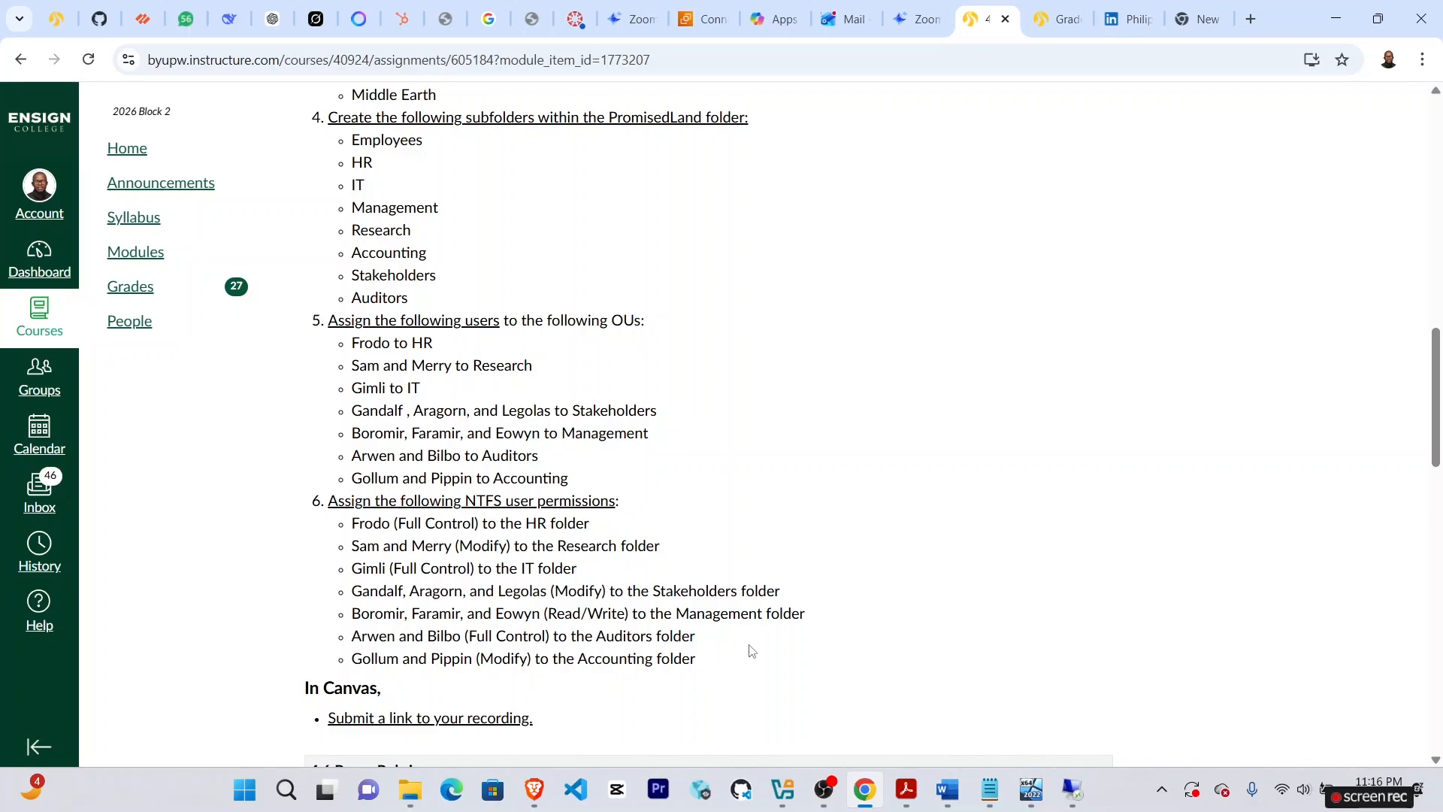
{"action": "left_click", "coordinate": [1031, 789]}
{"action": "scroll", "coordinate": [523, 530], "scroll_direction": "down", "scroll_amount": 1}
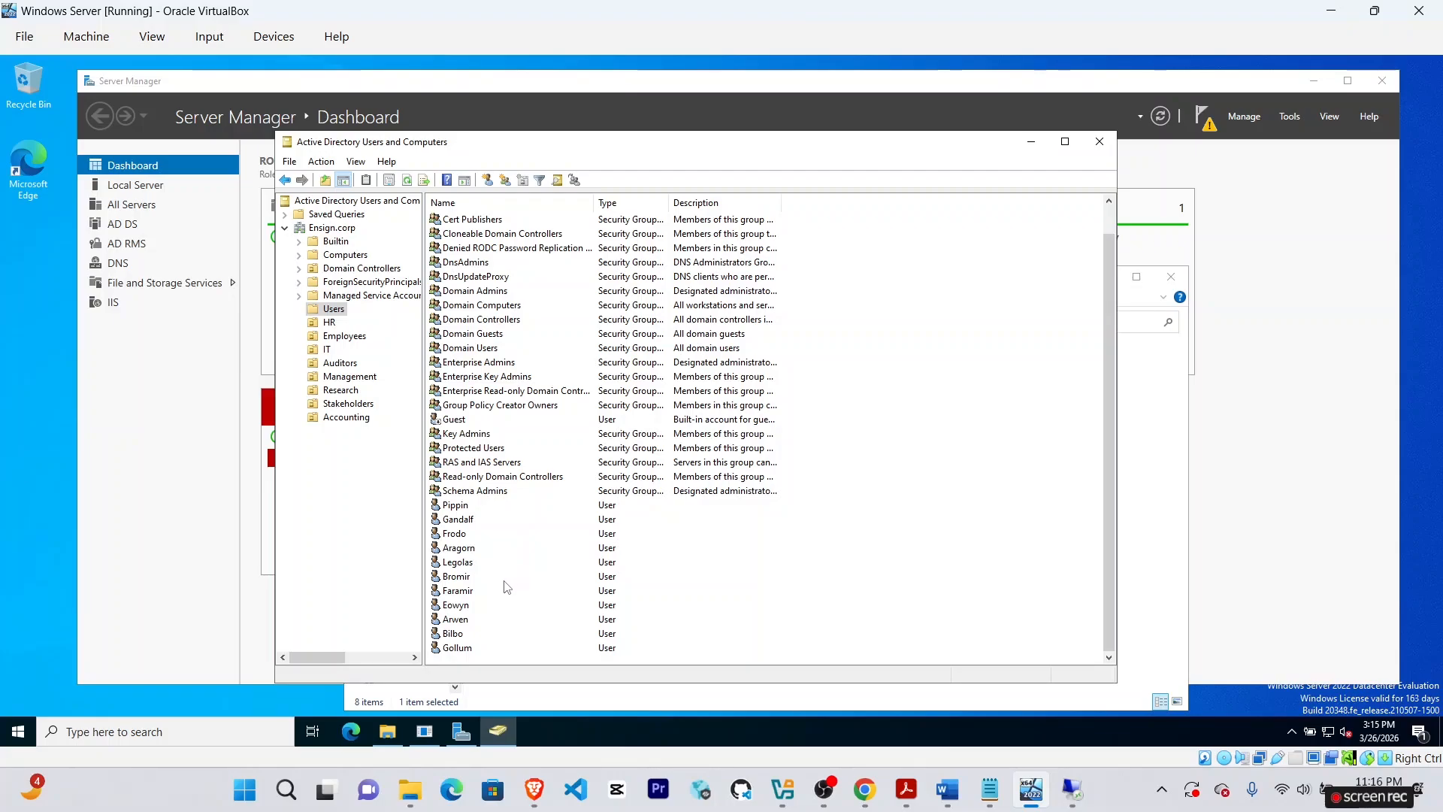
{"action": "left_click", "coordinate": [469, 522]}
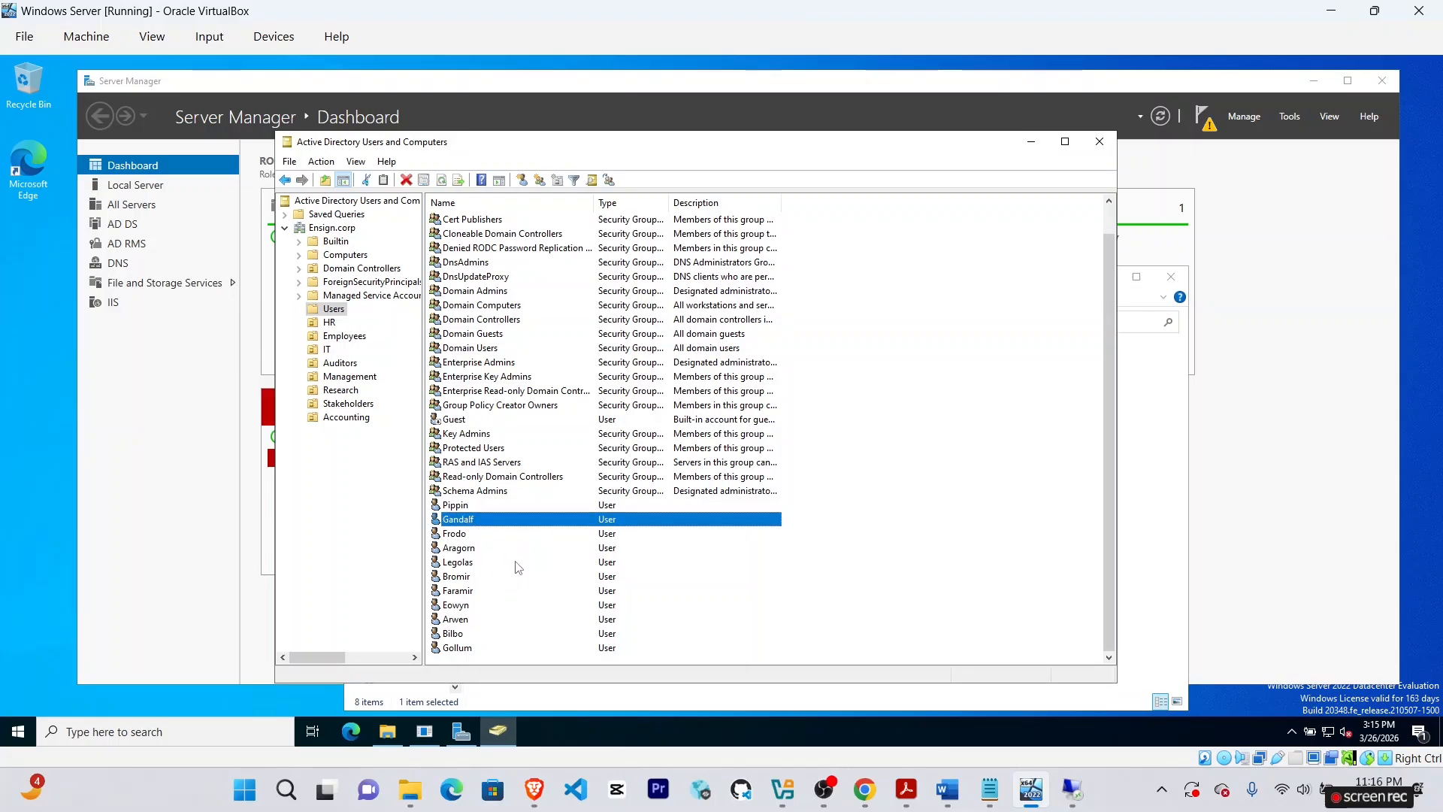
Select Gandalf, Aragorn and Legolas together in the Users list.
{"action": "left_click", "coordinate": [467, 548], "text": "ctrl"}
{"action": "left_click", "coordinate": [472, 565], "text": "ctrl"}
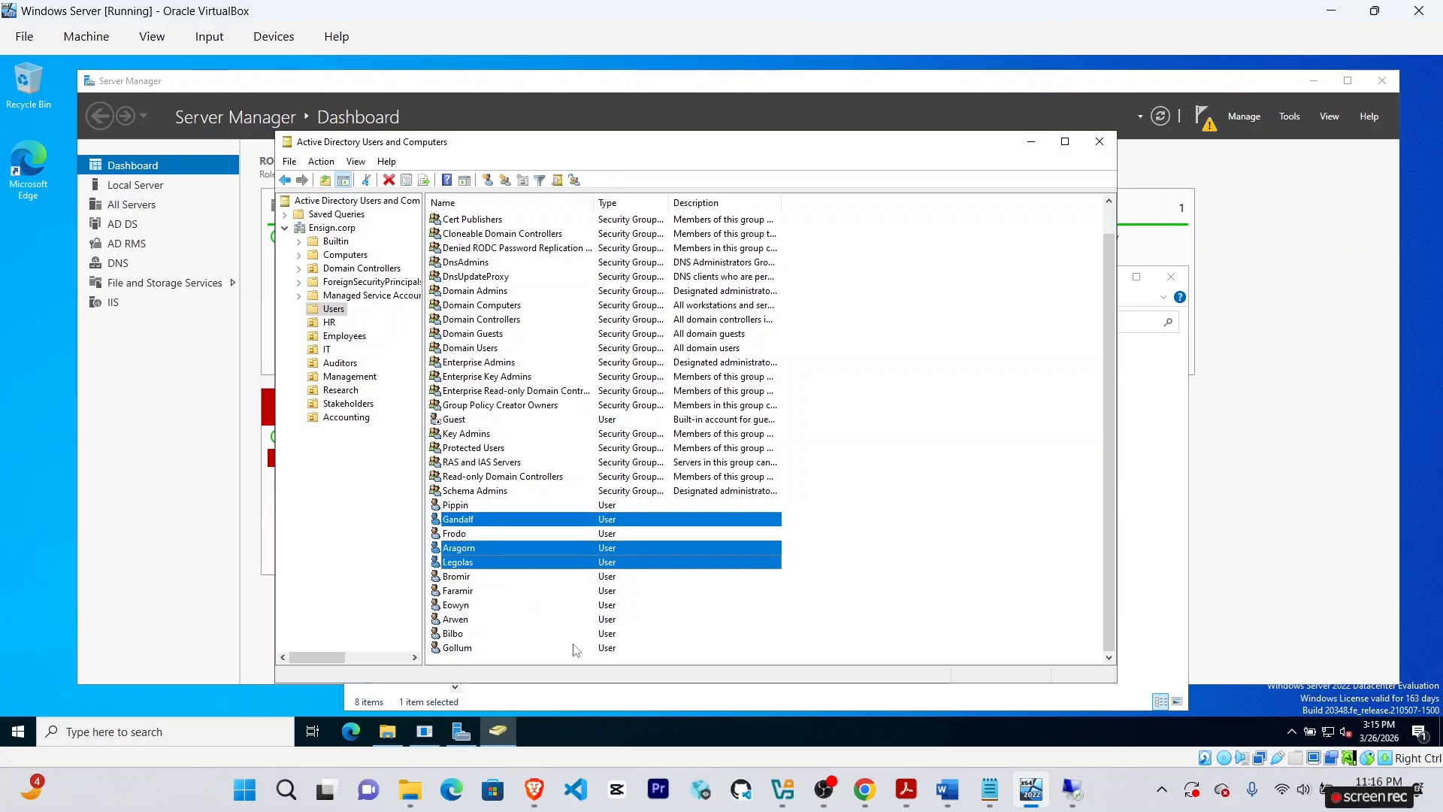
{"action": "left_click", "coordinate": [864, 789]}
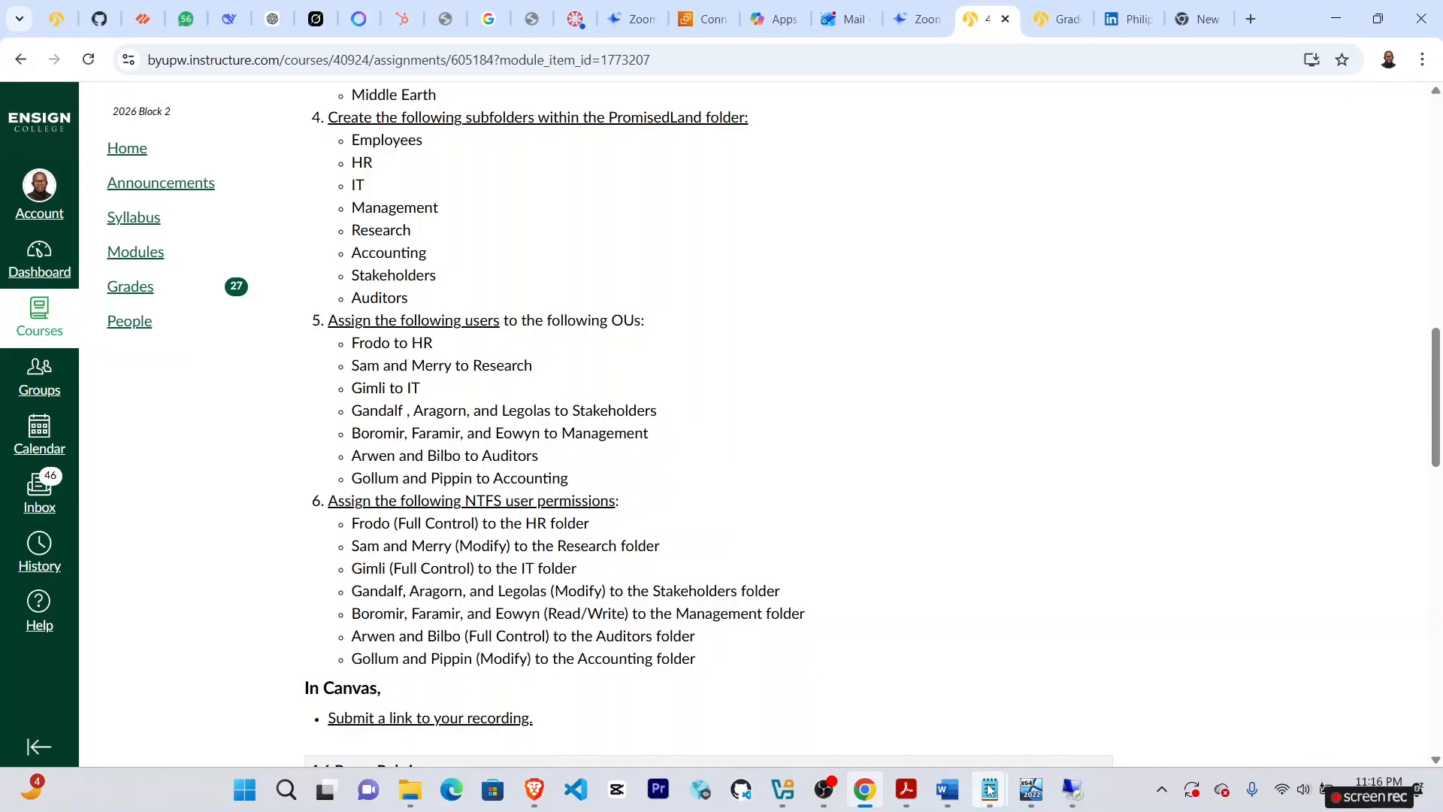
{"action": "left_click", "coordinate": [1031, 789]}
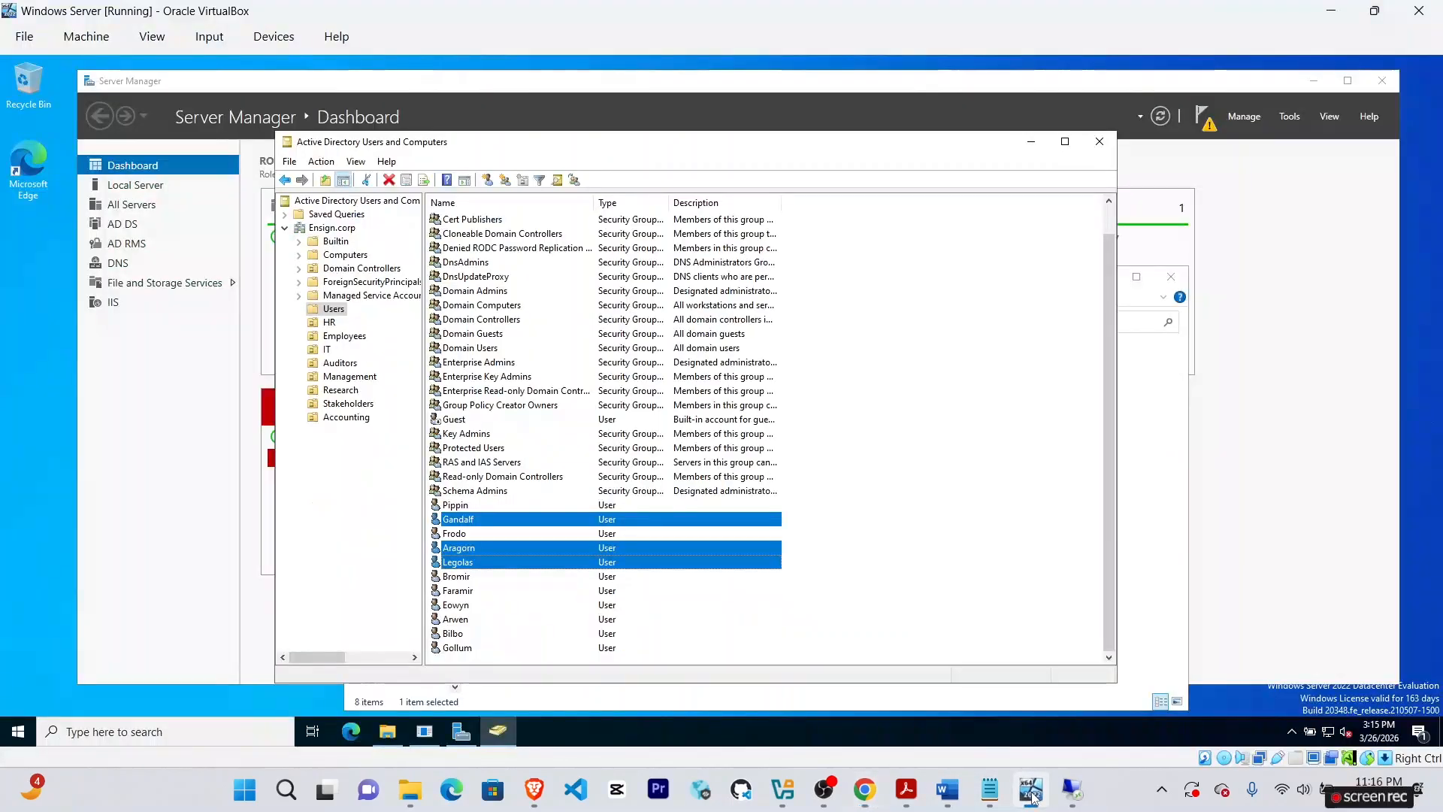
Move the three accounts into the Stakeholders OU and verify them there.
{"action": "right_click", "coordinate": [502, 520]}
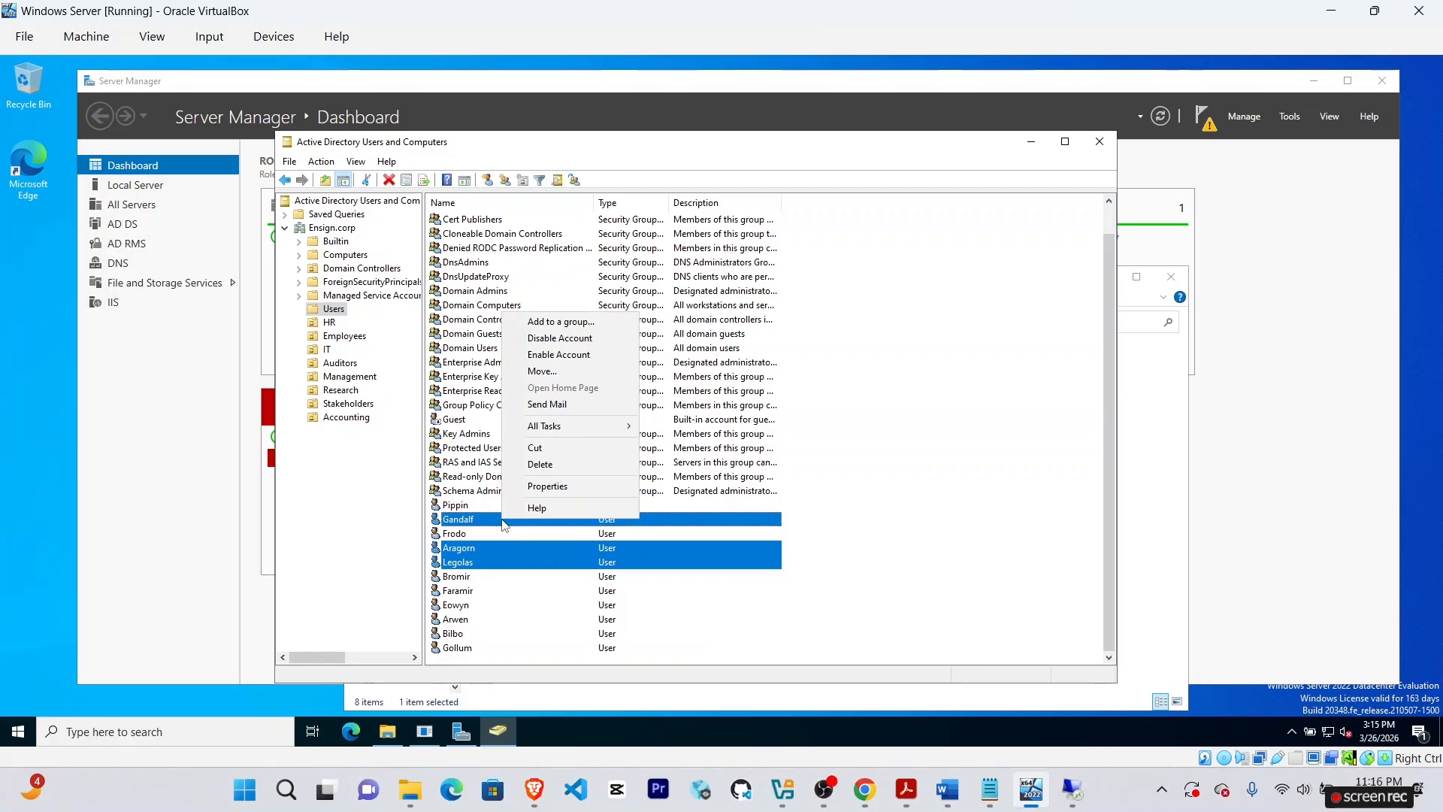
{"action": "left_click", "coordinate": [540, 371]}
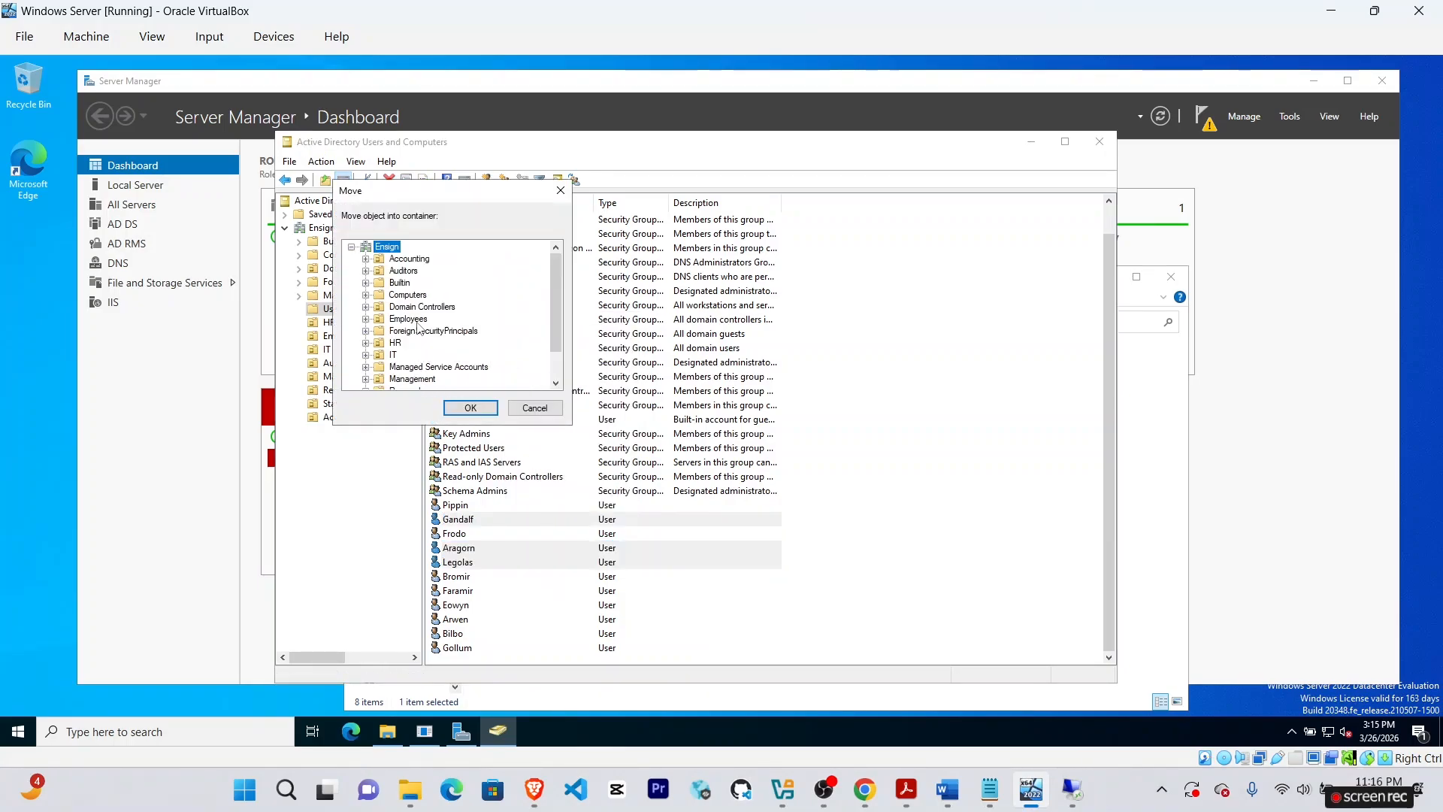
{"action": "scroll", "coordinate": [486, 343], "scroll_direction": "down", "scroll_amount": 1}
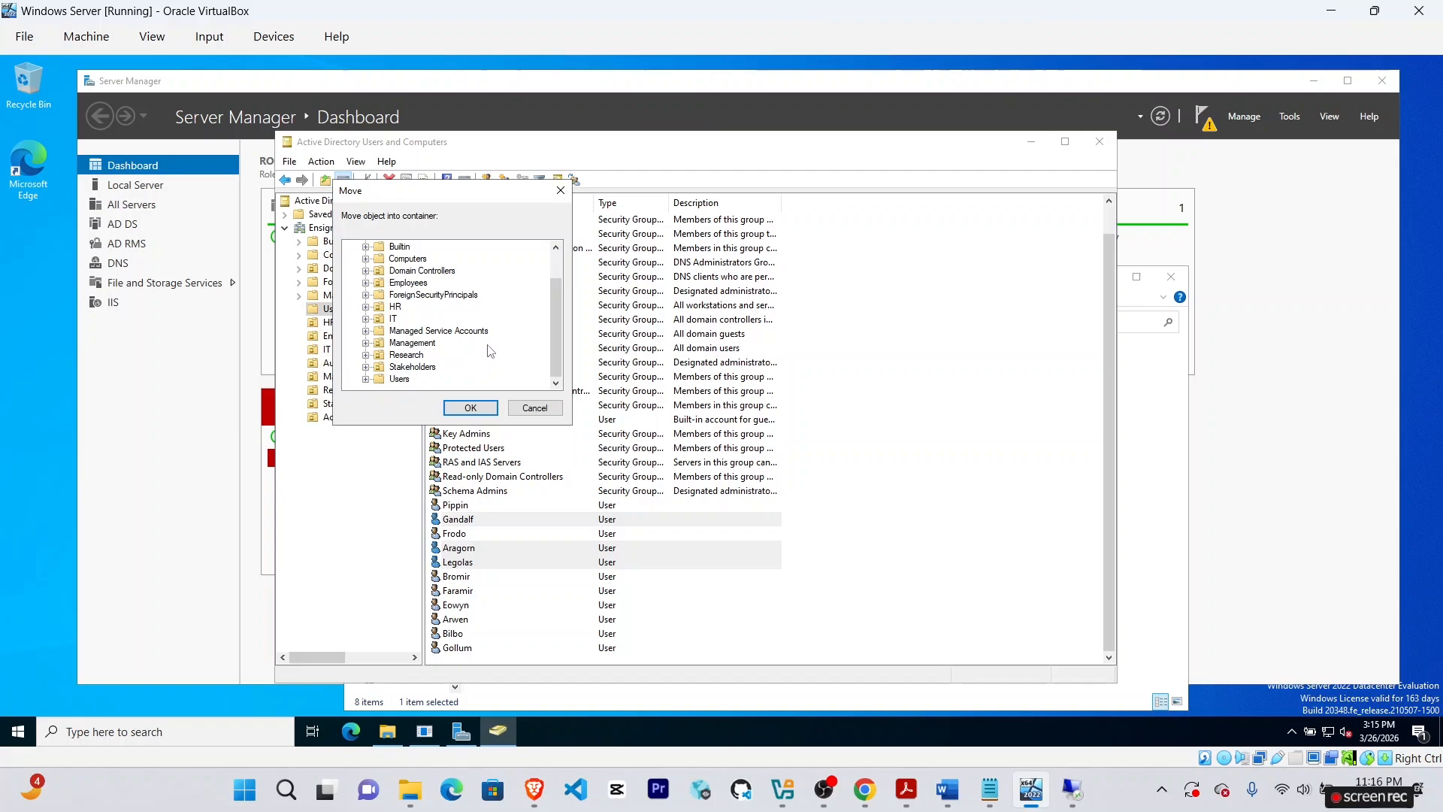
{"action": "left_click", "coordinate": [411, 367]}
{"action": "left_click", "coordinate": [470, 407]}
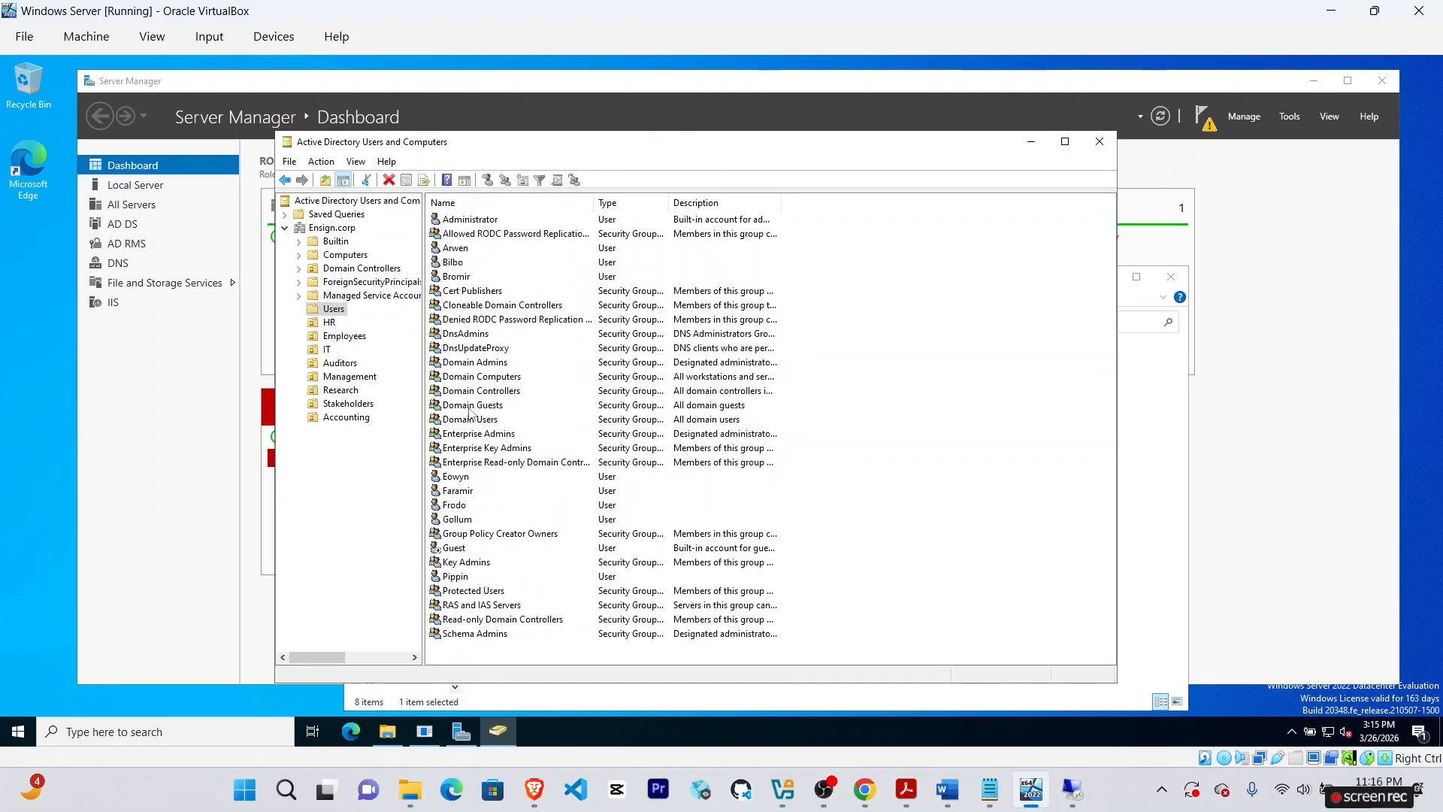
{"action": "left_click", "coordinate": [336, 405]}
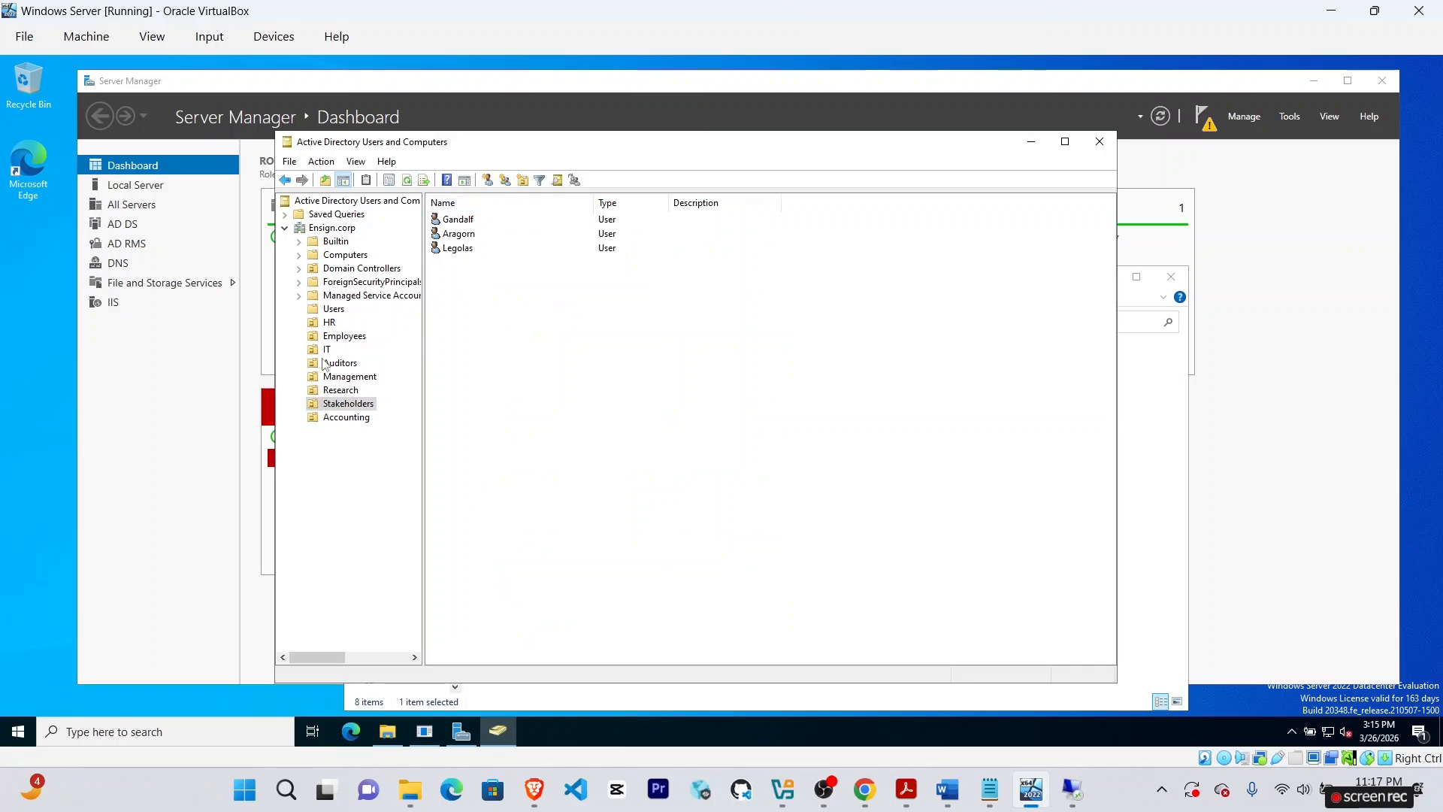
{"action": "left_click", "coordinate": [334, 308]}
{"action": "left_click", "coordinate": [863, 786]}
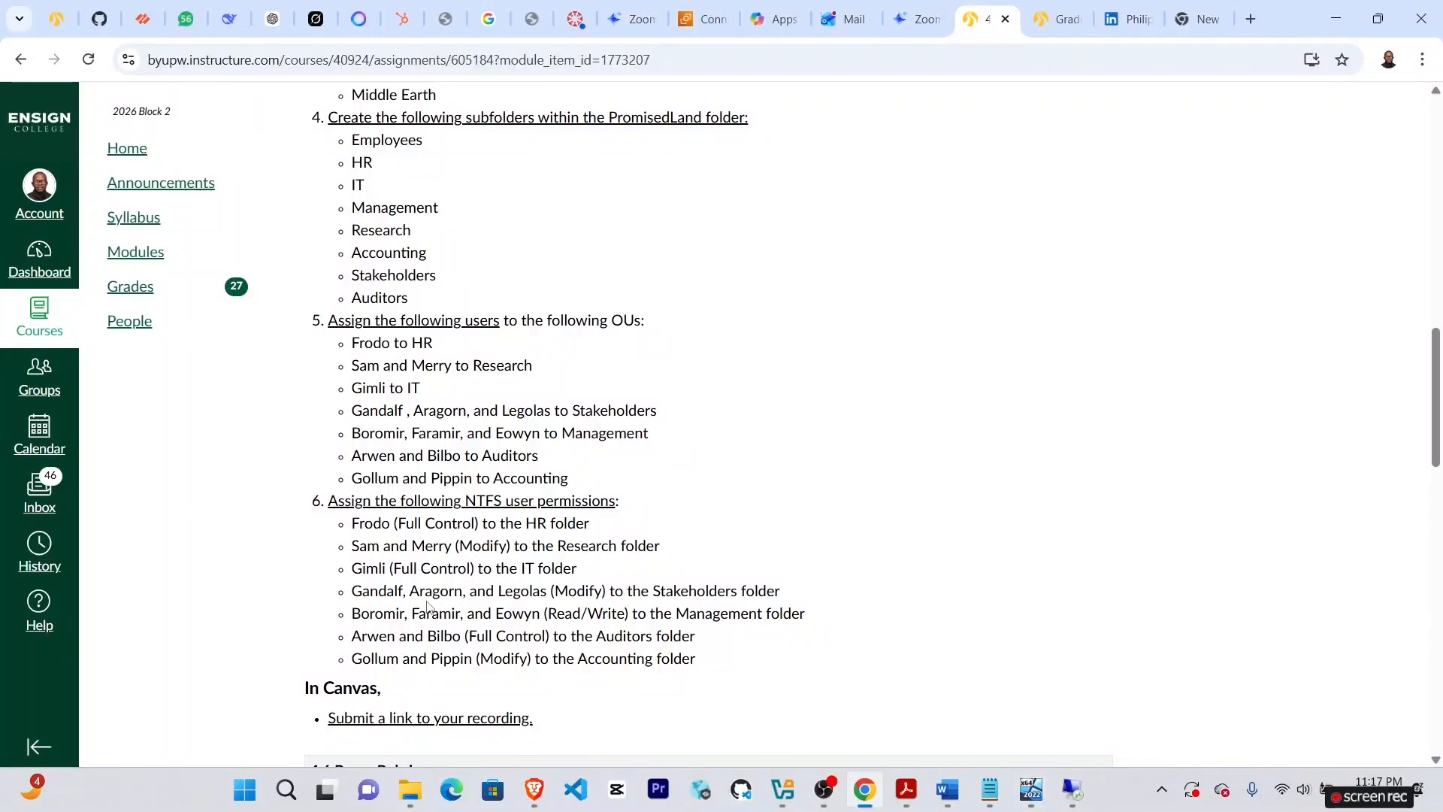
Move Bromir, Faramir and Eowyn from the Users container into the Management OU.
{"action": "scroll", "coordinate": [504, 594], "scroll_direction": "down", "scroll_amount": 1}
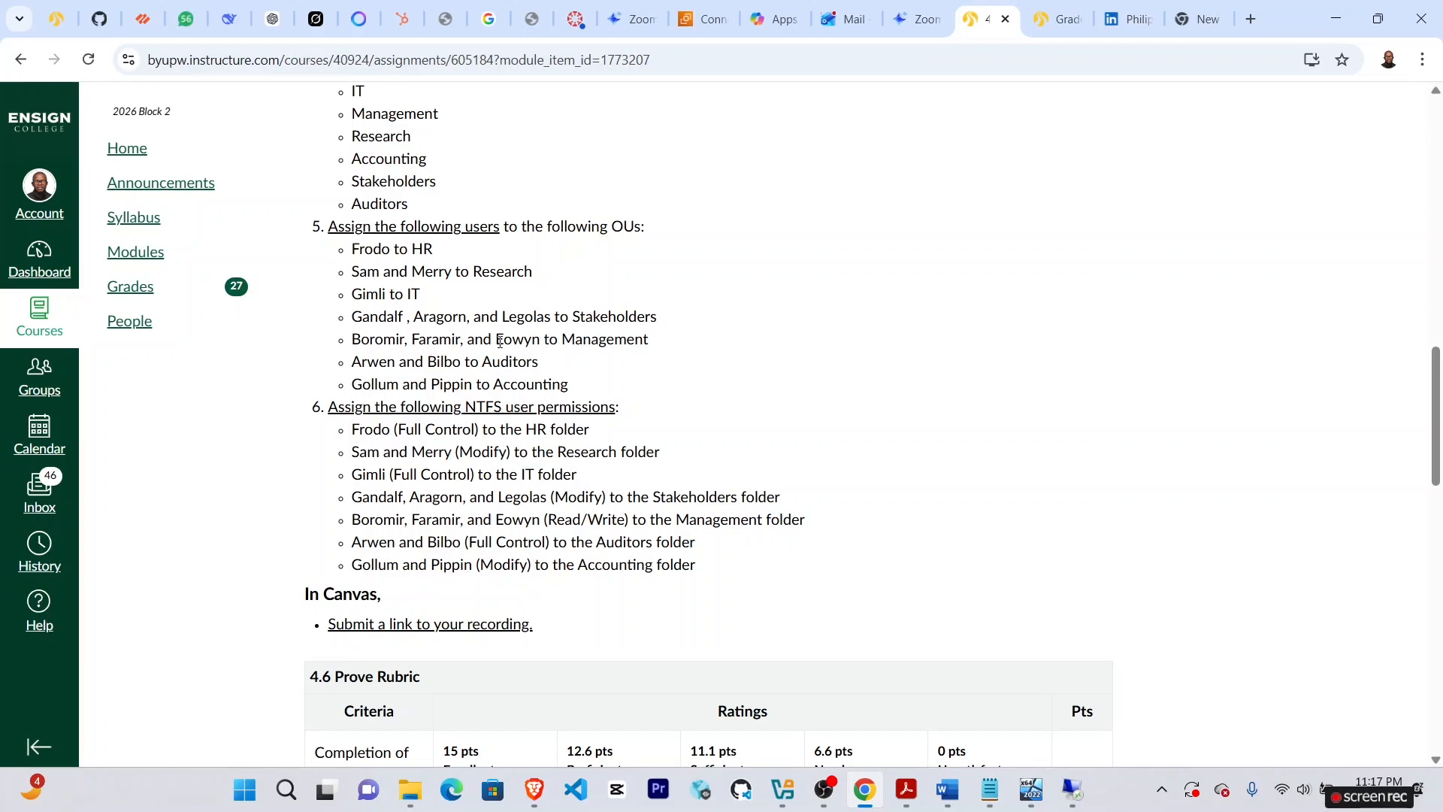
{"action": "left_click", "coordinate": [1030, 789]}
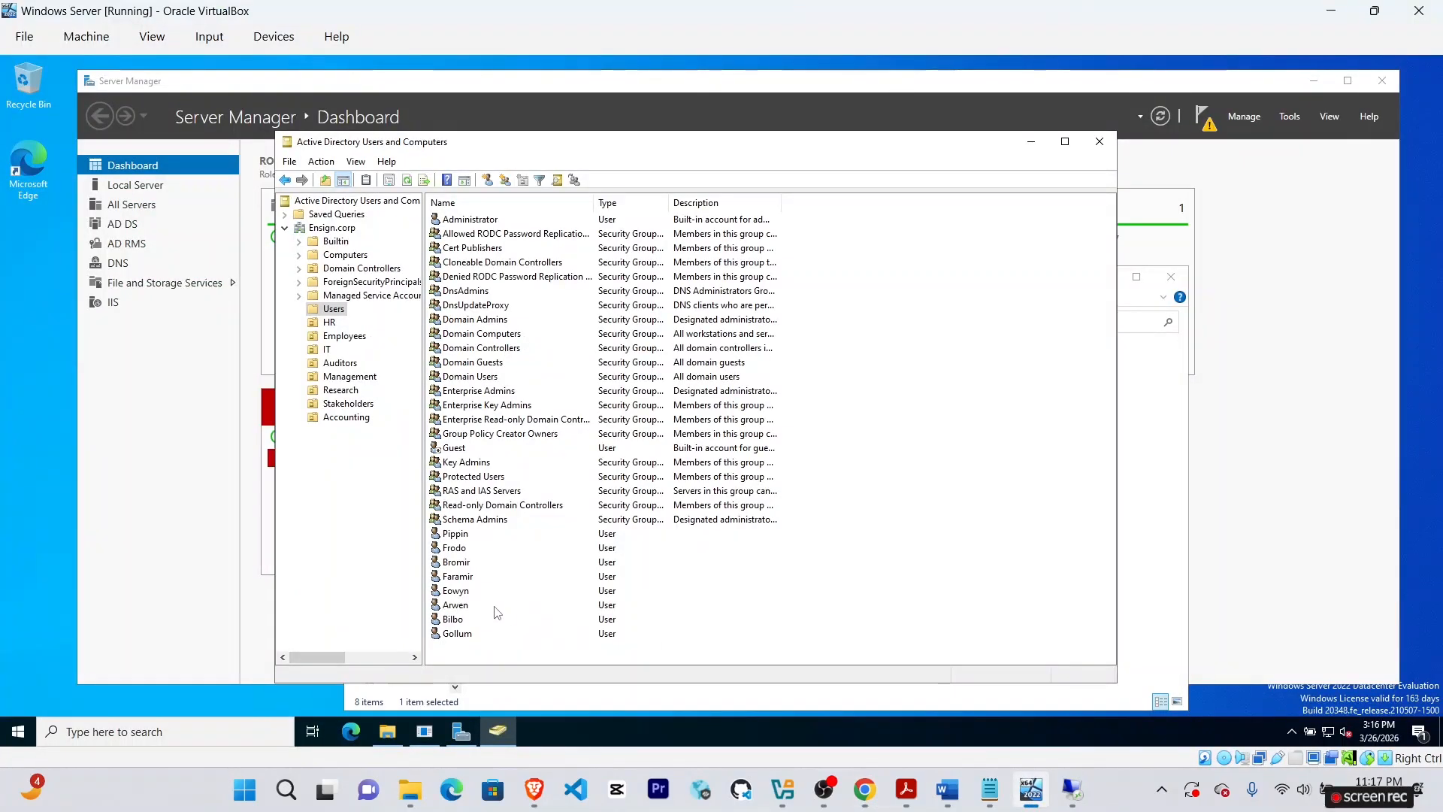
{"action": "left_click", "coordinate": [454, 561]}
{"action": "left_click", "coordinate": [455, 591], "text": "shift"}
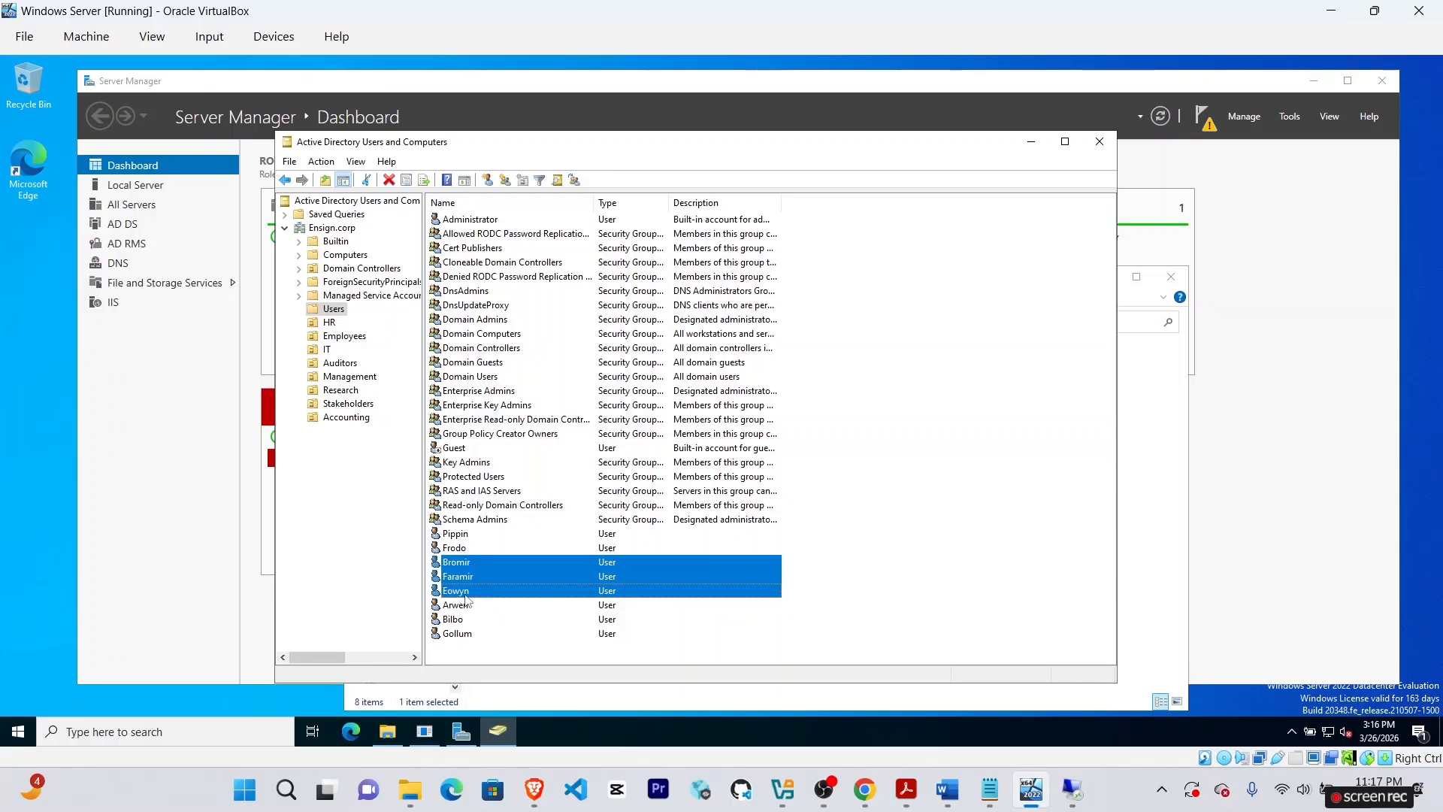
{"action": "right_click", "coordinate": [467, 592]}
{"action": "left_click", "coordinate": [505, 442]}
{"action": "left_click", "coordinate": [865, 789]}
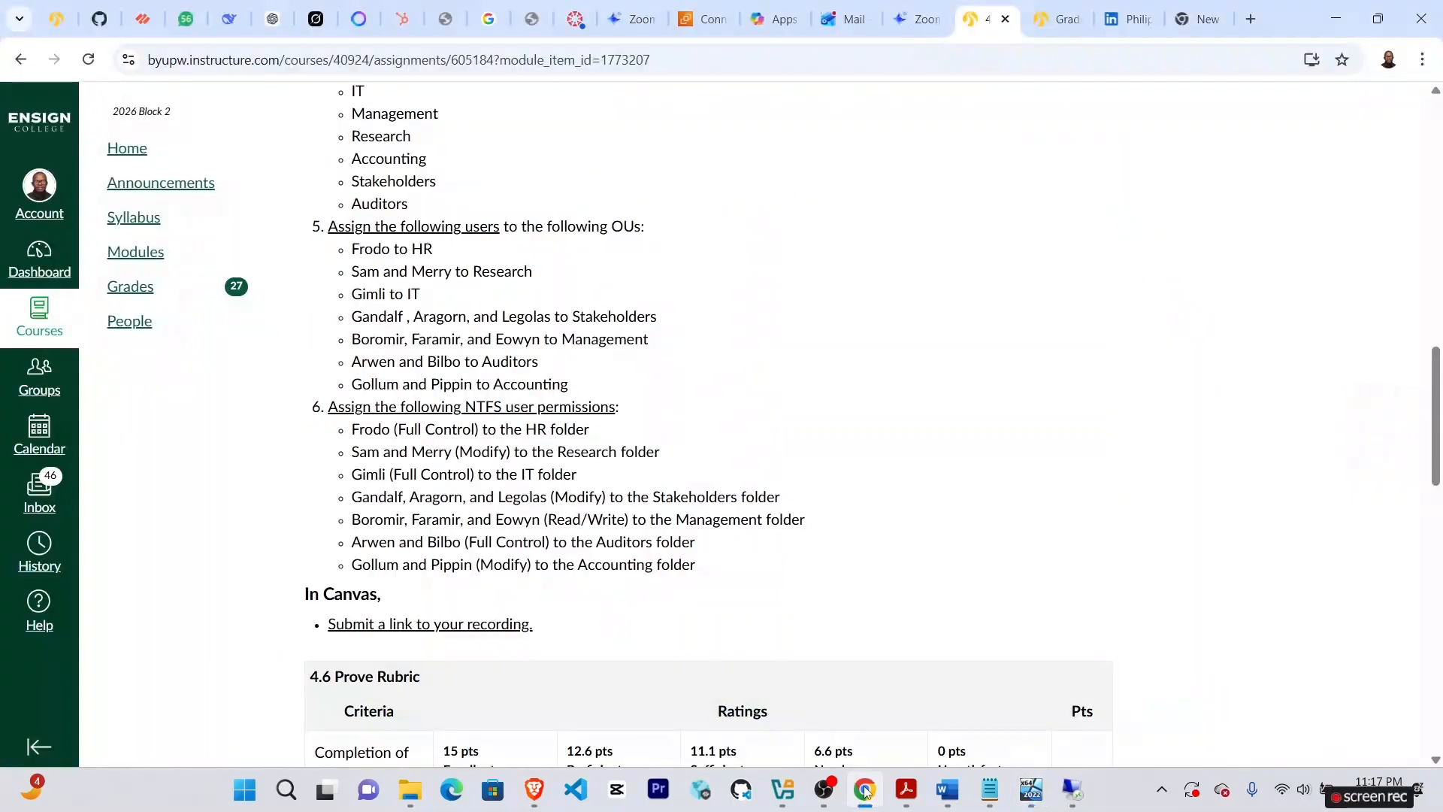
{"action": "left_click", "coordinate": [1030, 789]}
{"action": "scroll", "coordinate": [451, 315], "scroll_direction": "down", "scroll_amount": 3}
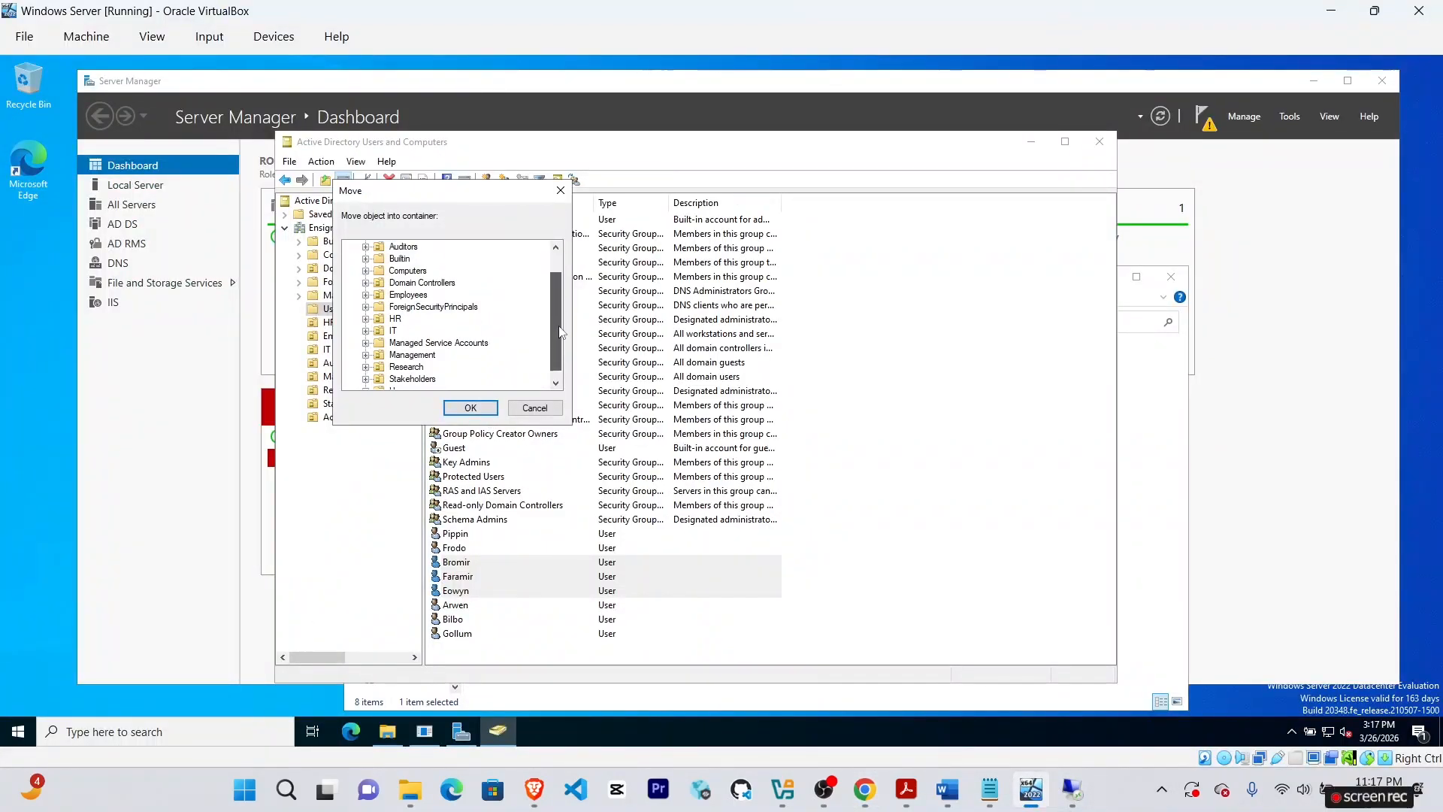
{"action": "left_click", "coordinate": [412, 343]}
{"action": "left_click", "coordinate": [471, 407]}
Confirm Management holds the three users, then return to the Canvas assignment page.
{"action": "left_click", "coordinate": [350, 376]}
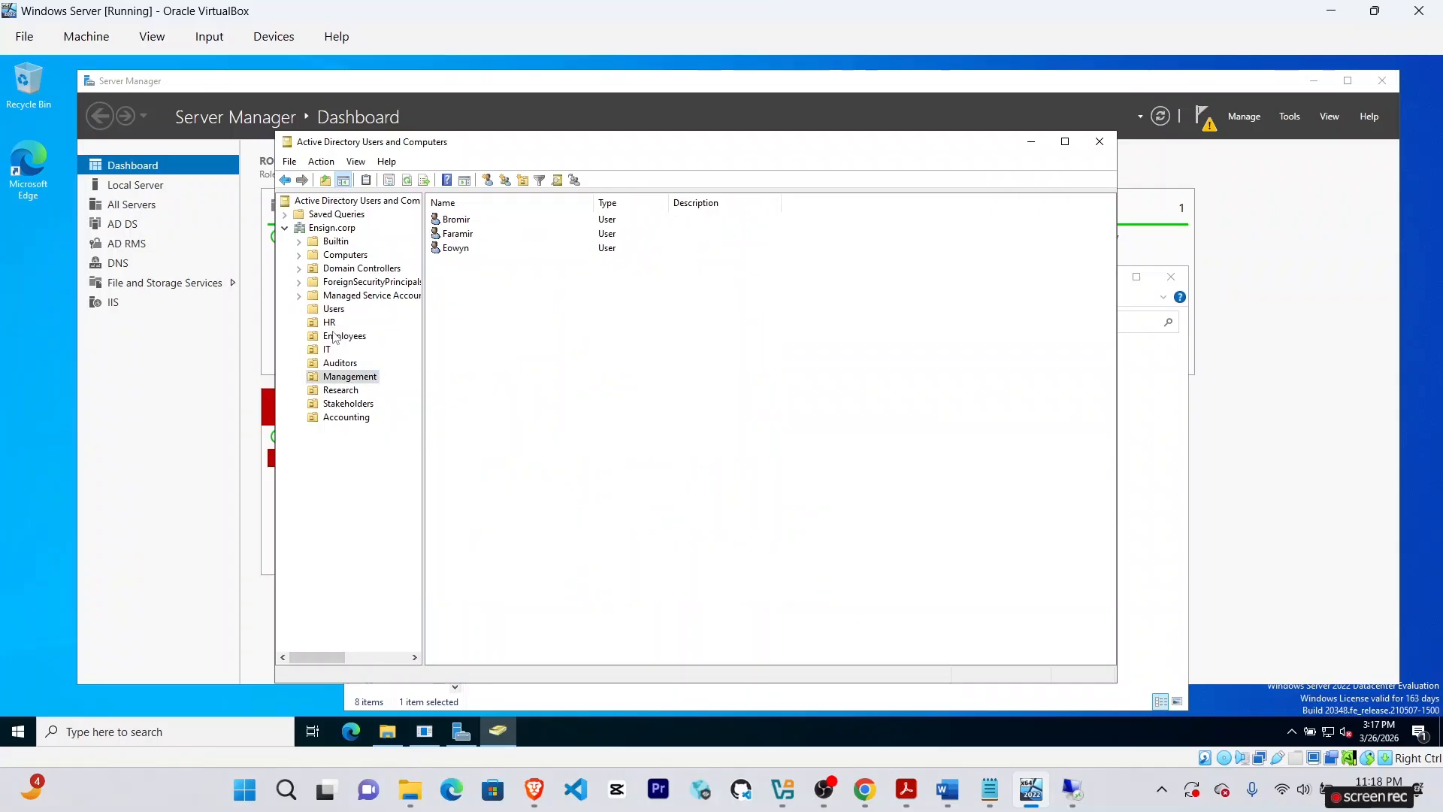
{"action": "left_click", "coordinate": [333, 308]}
{"action": "left_click", "coordinate": [864, 789]}
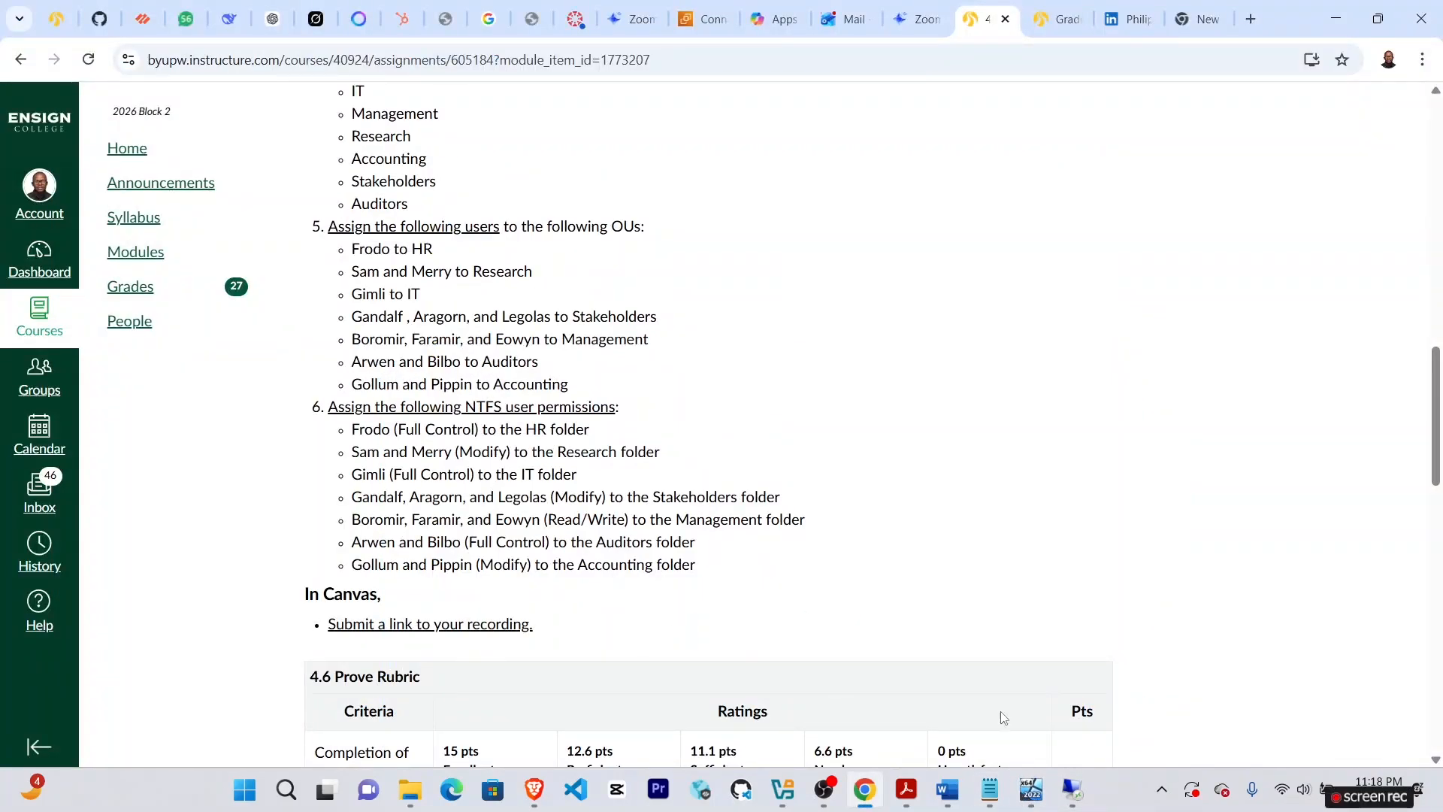
Move Arwen and Bilbo into the Auditors OU and confirm they appear there.
{"action": "left_click", "coordinate": [1031, 789]}
{"action": "left_click", "coordinate": [457, 562]}
{"action": "left_click", "coordinate": [466, 575], "text": "ctrl"}
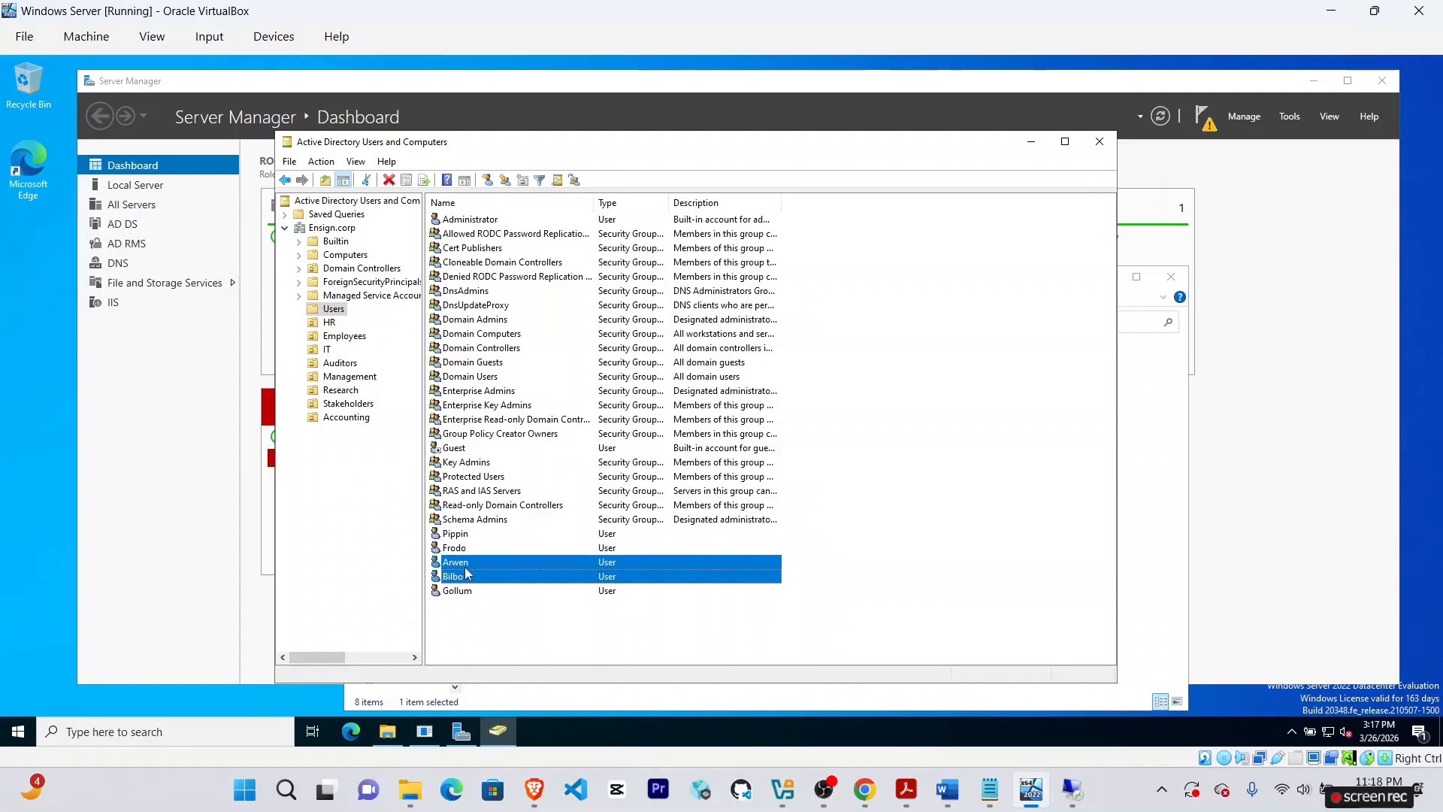
{"action": "right_click", "coordinate": [466, 575]}
{"action": "left_click", "coordinate": [505, 423]}
{"action": "left_click", "coordinate": [403, 269]}
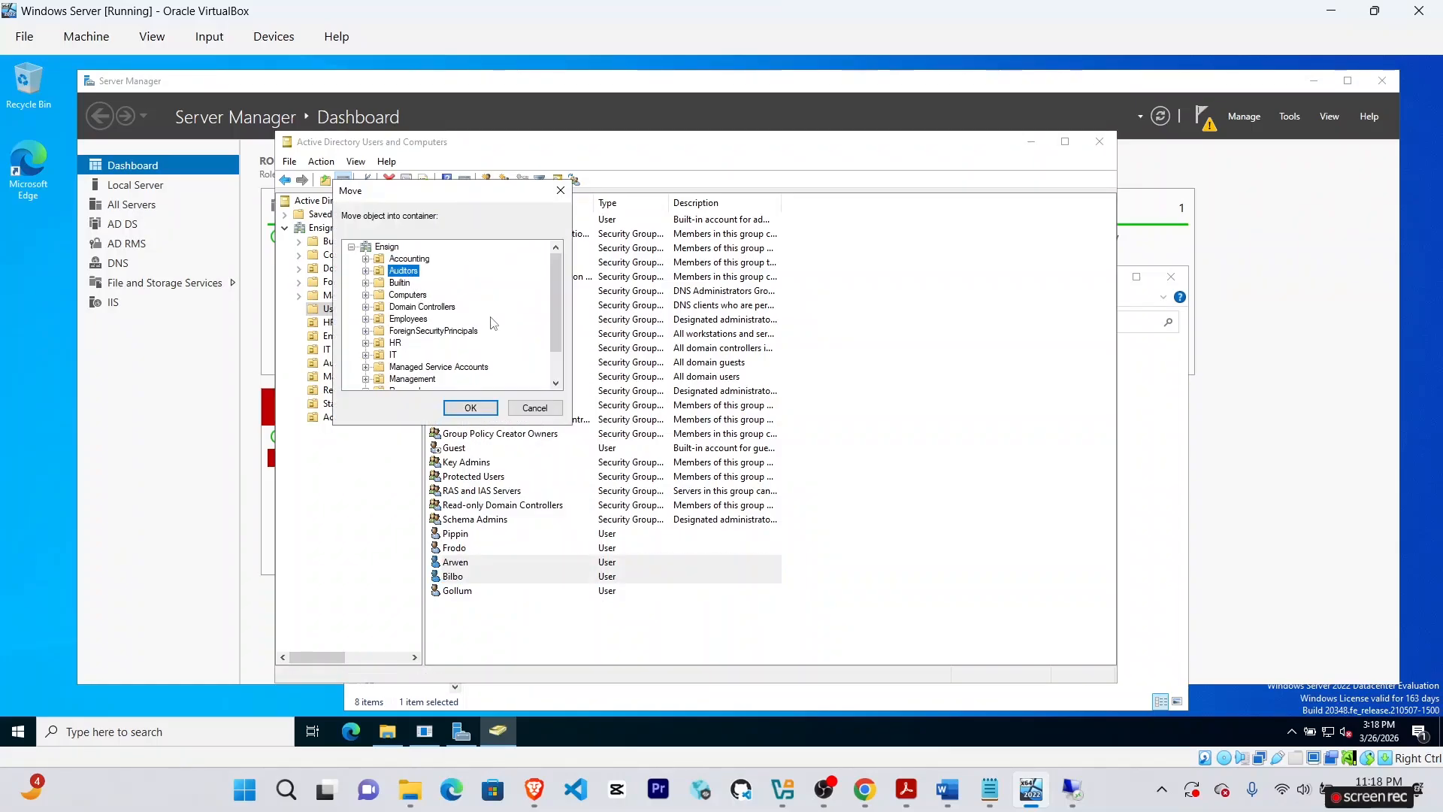
{"action": "left_click", "coordinate": [470, 408]}
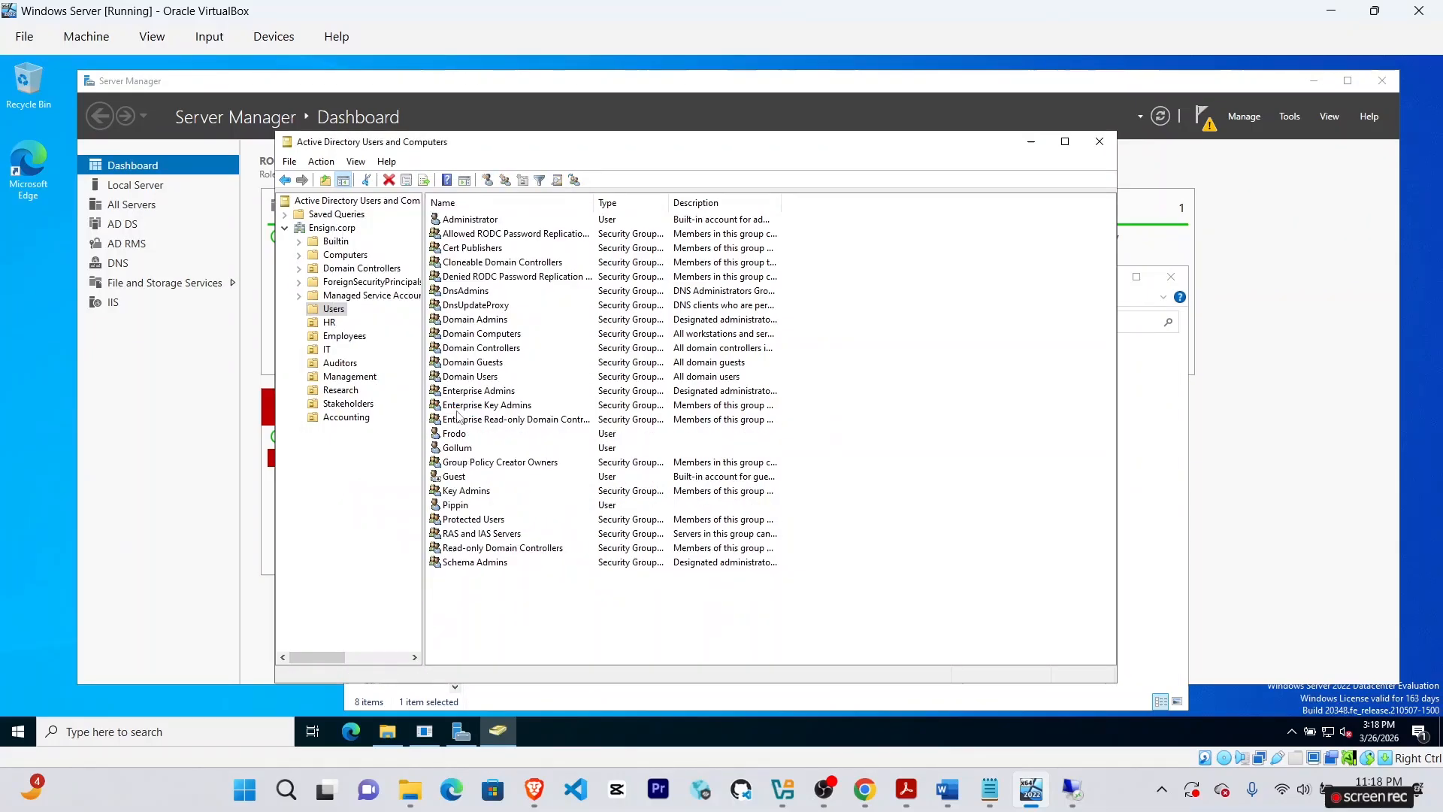
{"action": "left_click", "coordinate": [356, 366]}
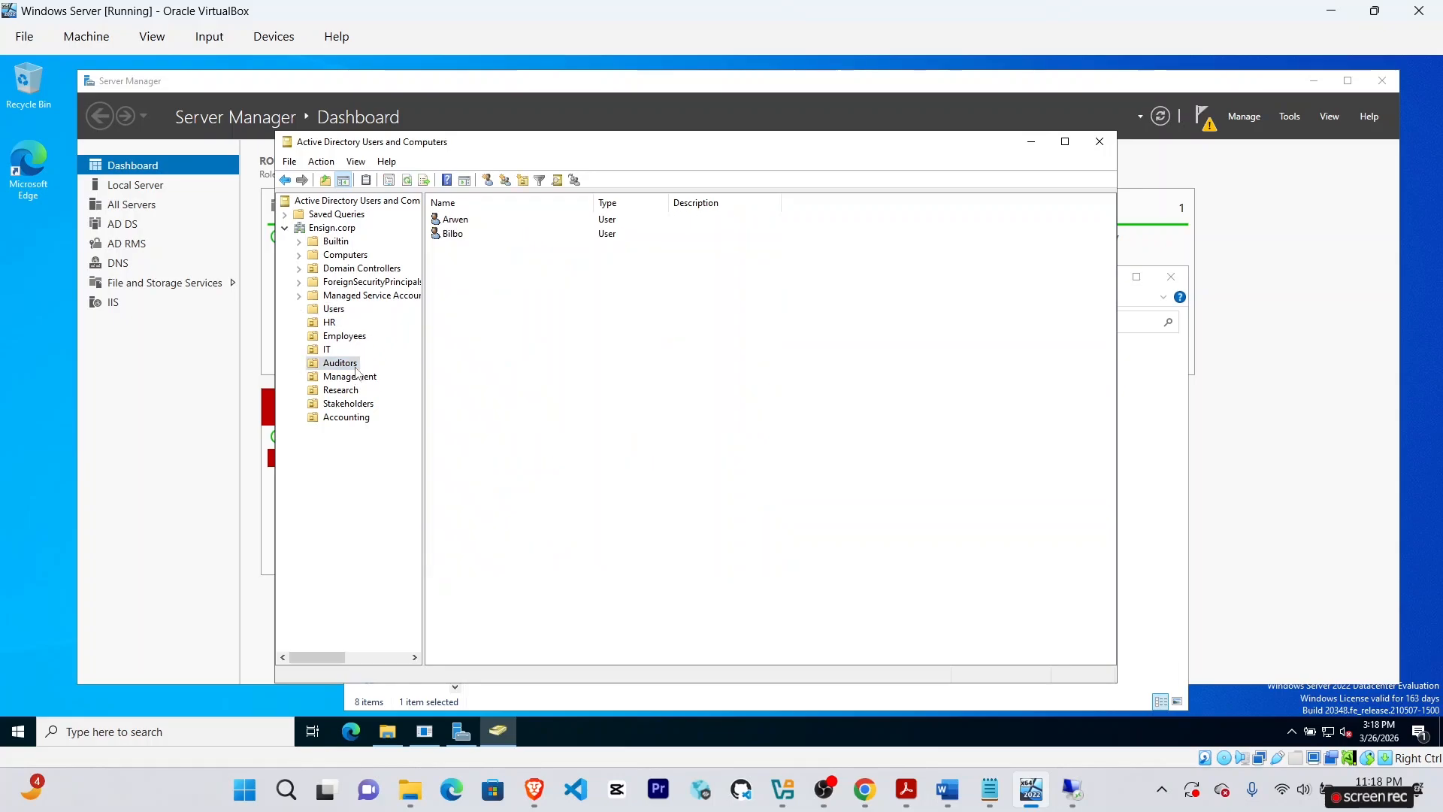
{"action": "left_click", "coordinate": [335, 310]}
{"action": "left_click", "coordinate": [865, 789]}
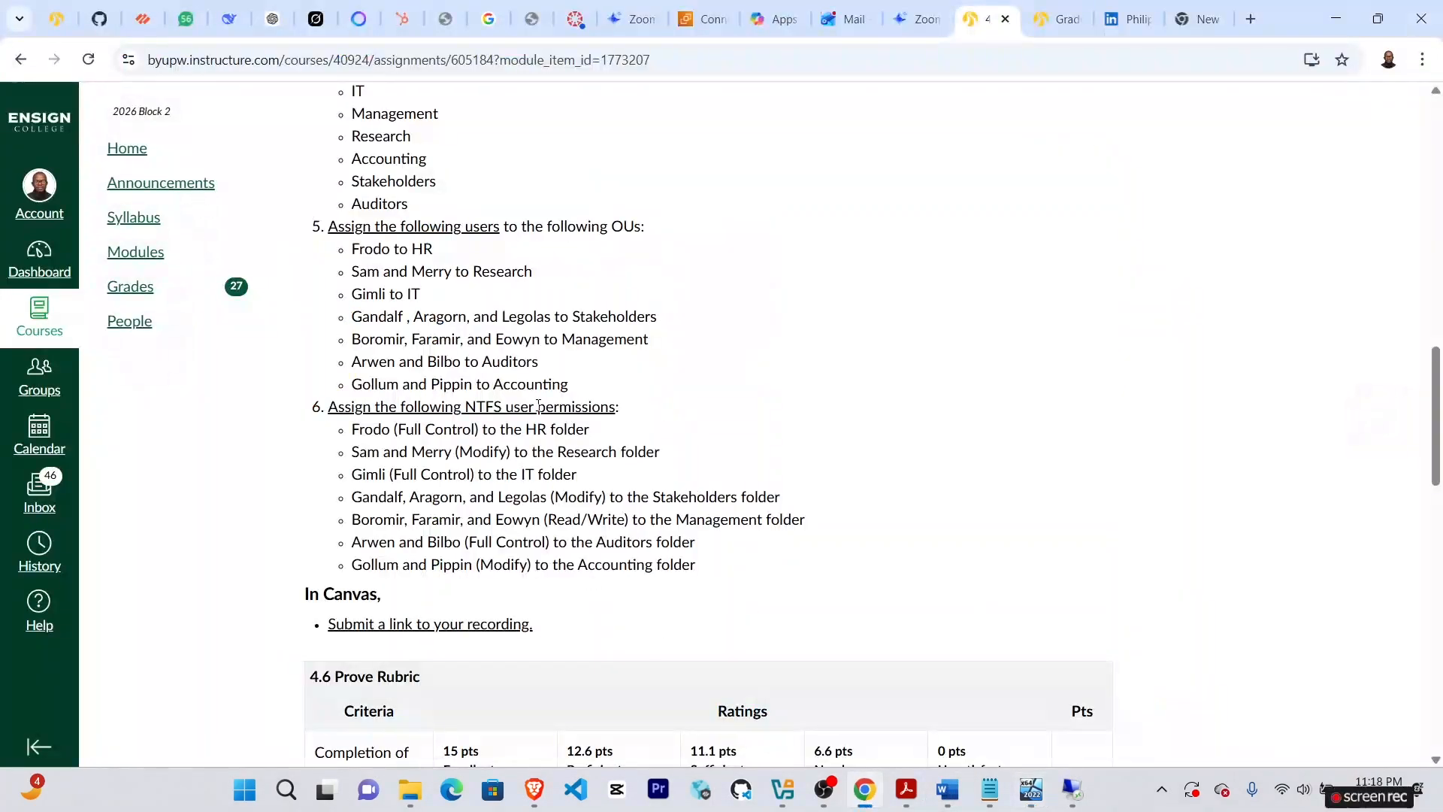
Move Pippin and Gollum out of the Users container into their destination OU.
{"action": "left_click", "coordinate": [1030, 789]}
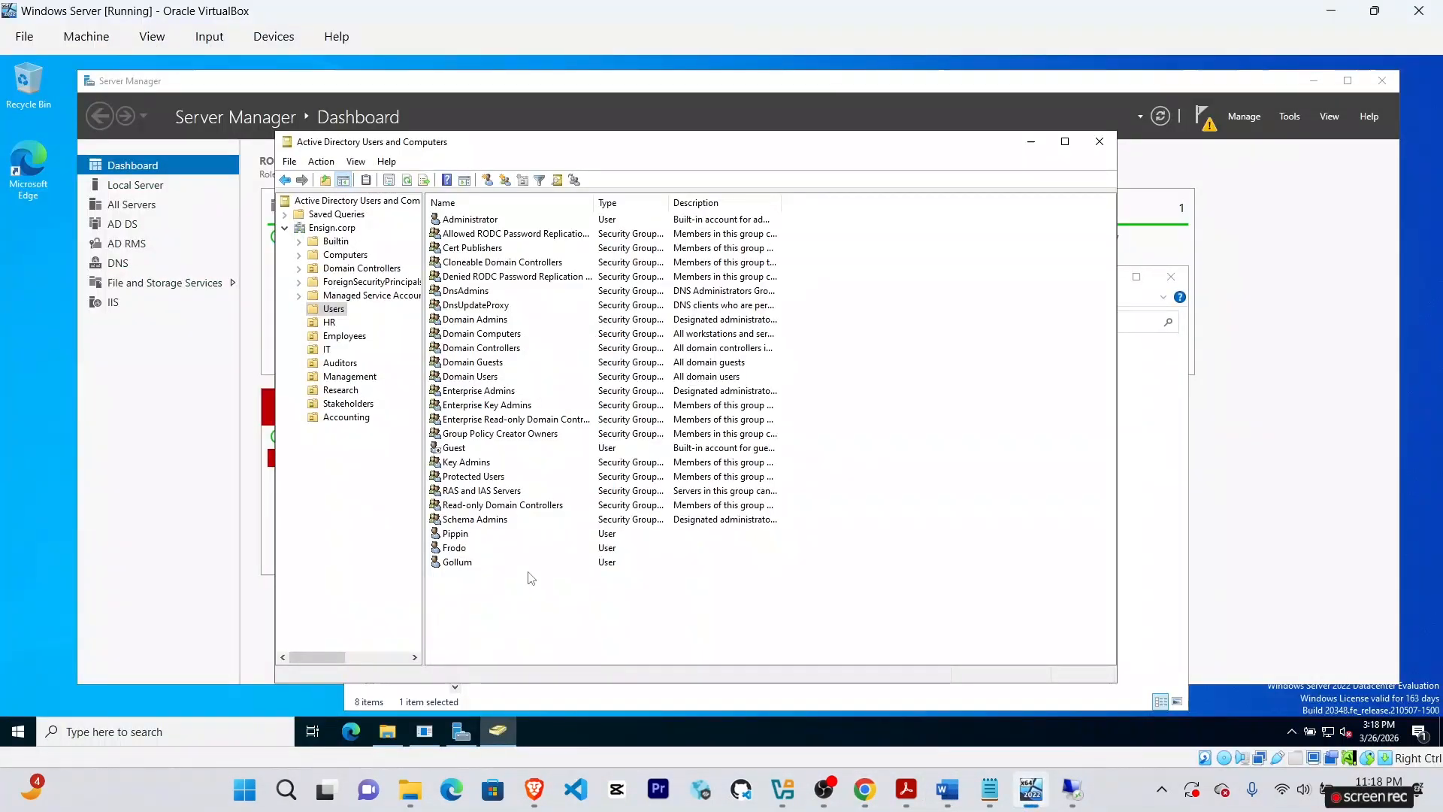
{"action": "left_click", "coordinate": [458, 562]}
{"action": "left_click", "coordinate": [455, 534], "text": "ctrl"}
{"action": "right_click", "coordinate": [459, 534]}
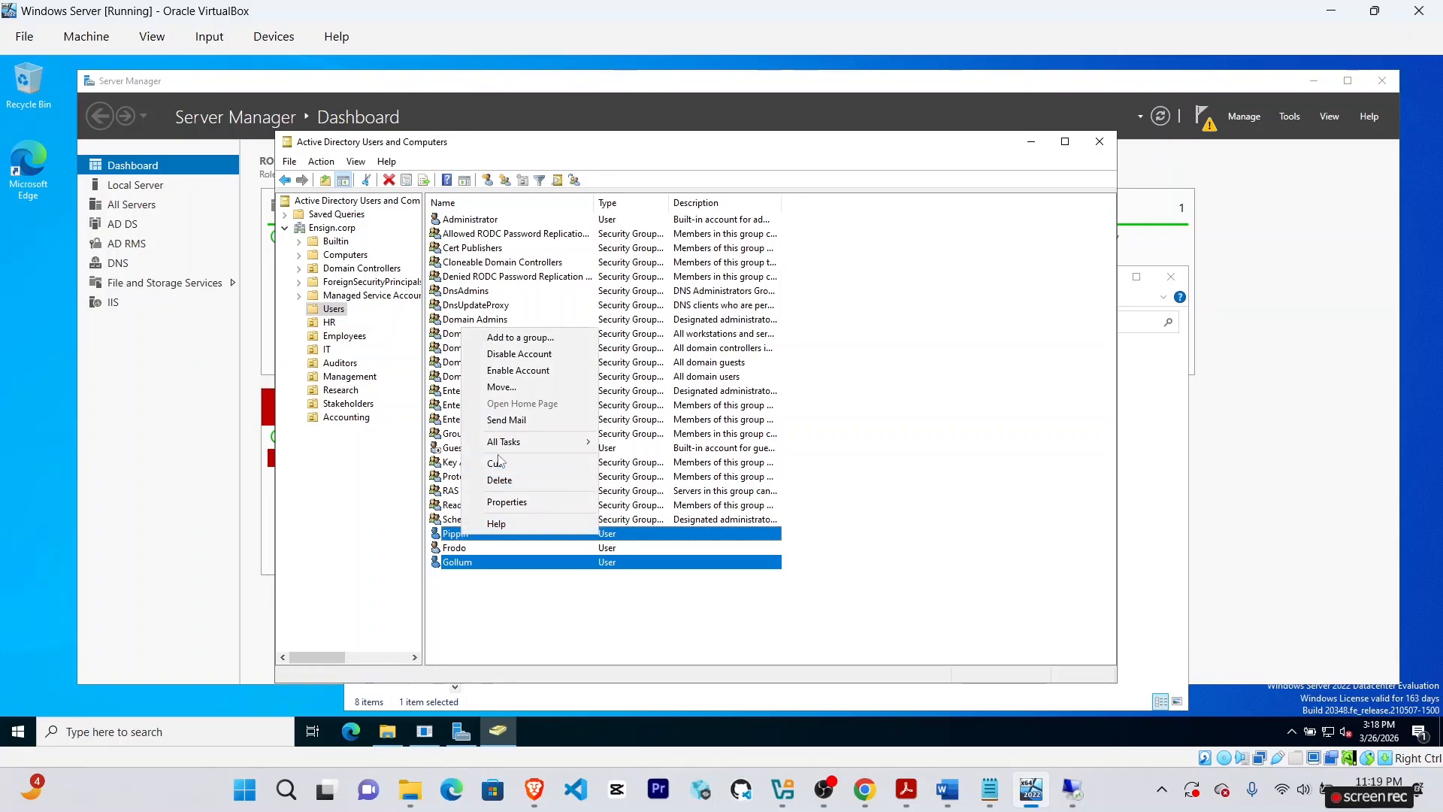
{"action": "left_click", "coordinate": [513, 388]}
{"action": "left_click", "coordinate": [419, 263]}
{"action": "left_click", "coordinate": [479, 406]}
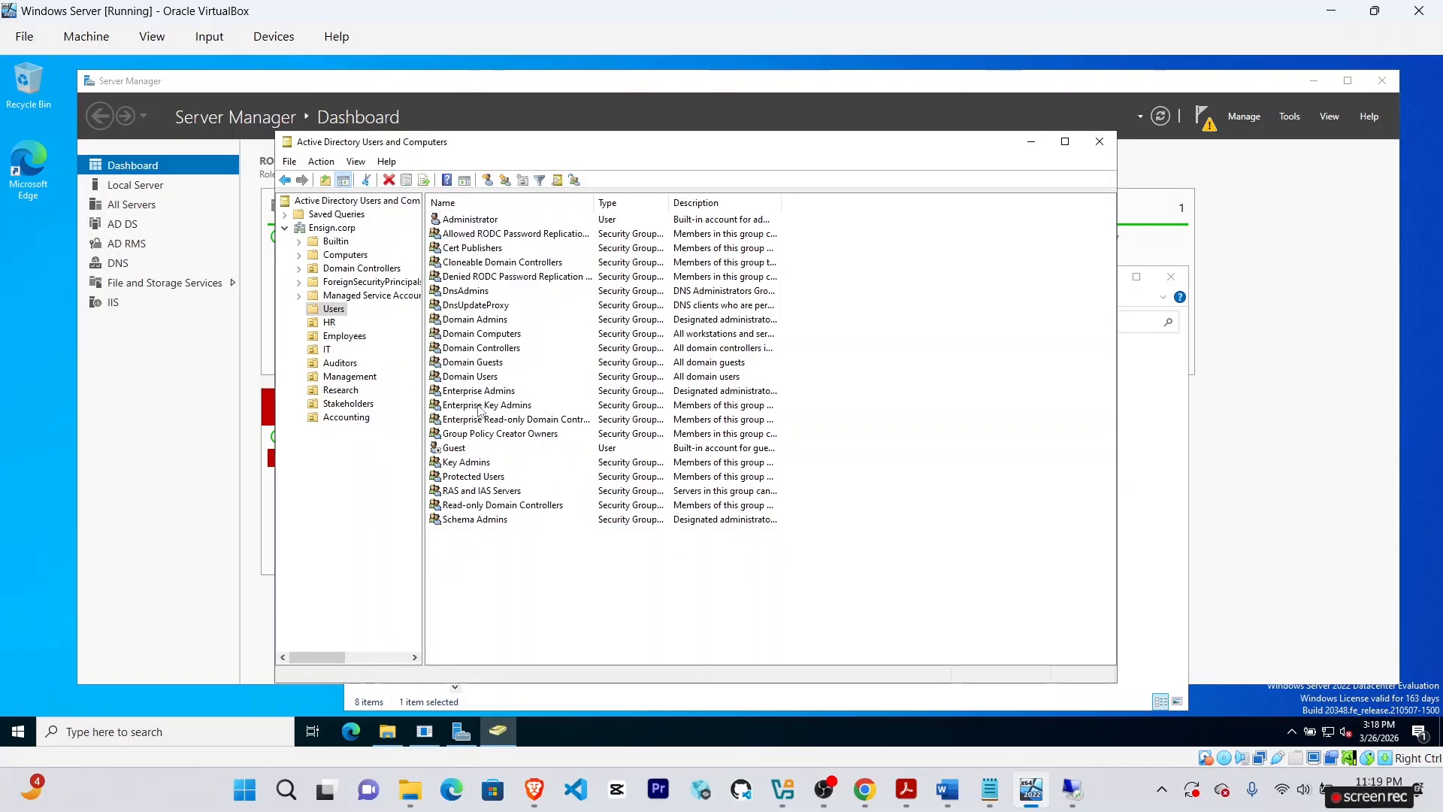
Delete the Frodo account from Users, then check the HR and Employees OUs.
{"action": "left_click", "coordinate": [455, 434]}
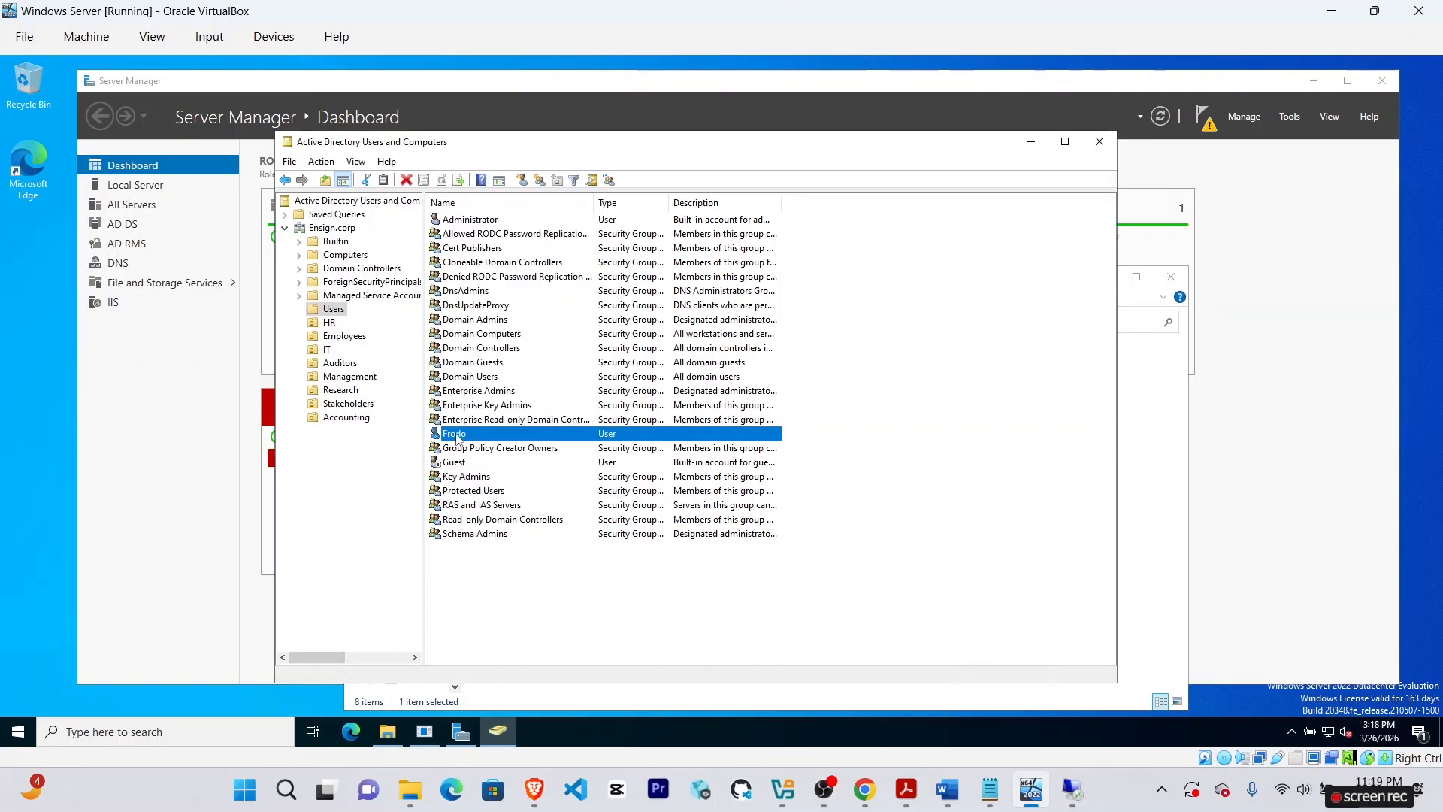
{"action": "left_click", "coordinate": [329, 322]}
{"action": "left_click", "coordinate": [334, 309]}
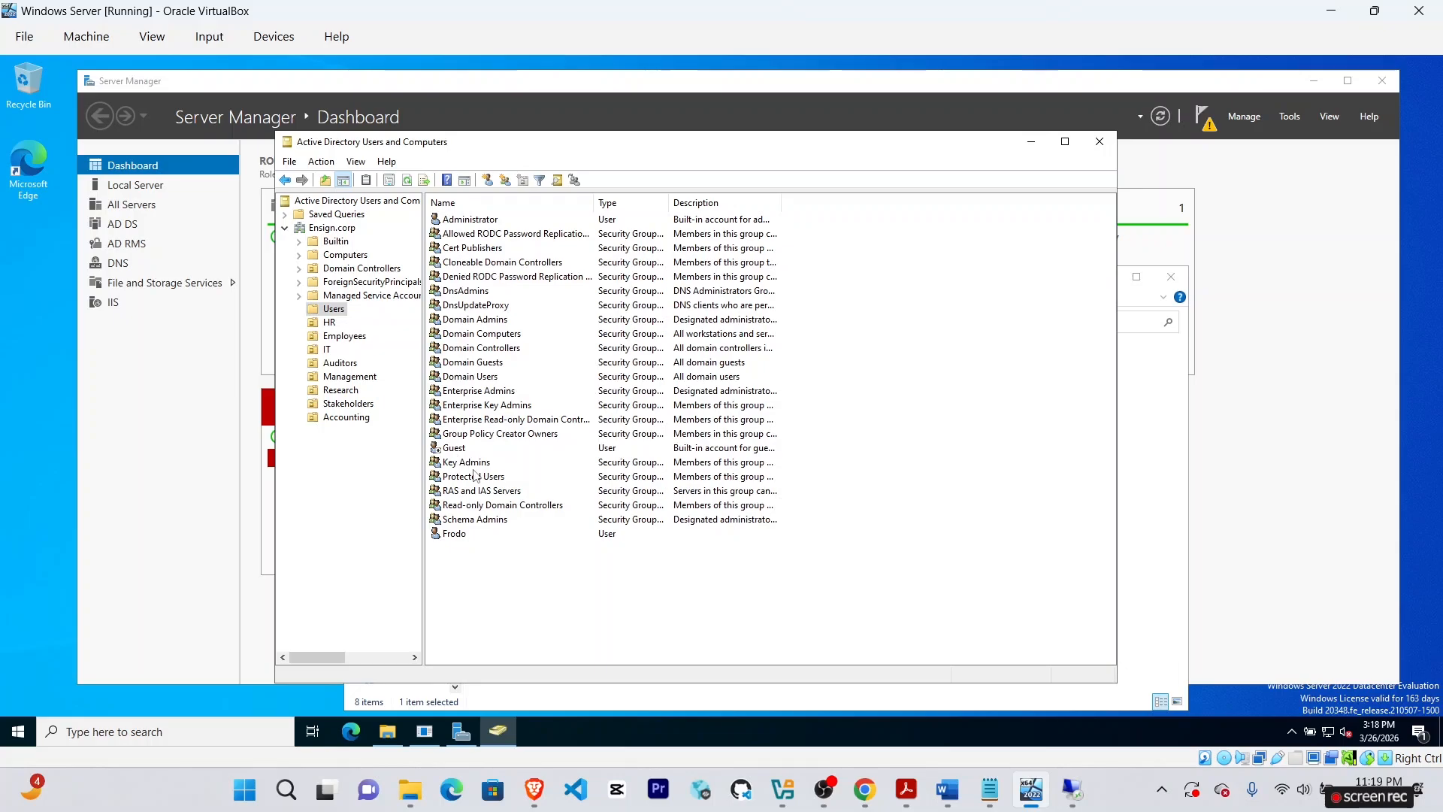
{"action": "right_click", "coordinate": [457, 533]}
{"action": "left_click", "coordinate": [496, 458]}
{"action": "left_click", "coordinate": [773, 454]}
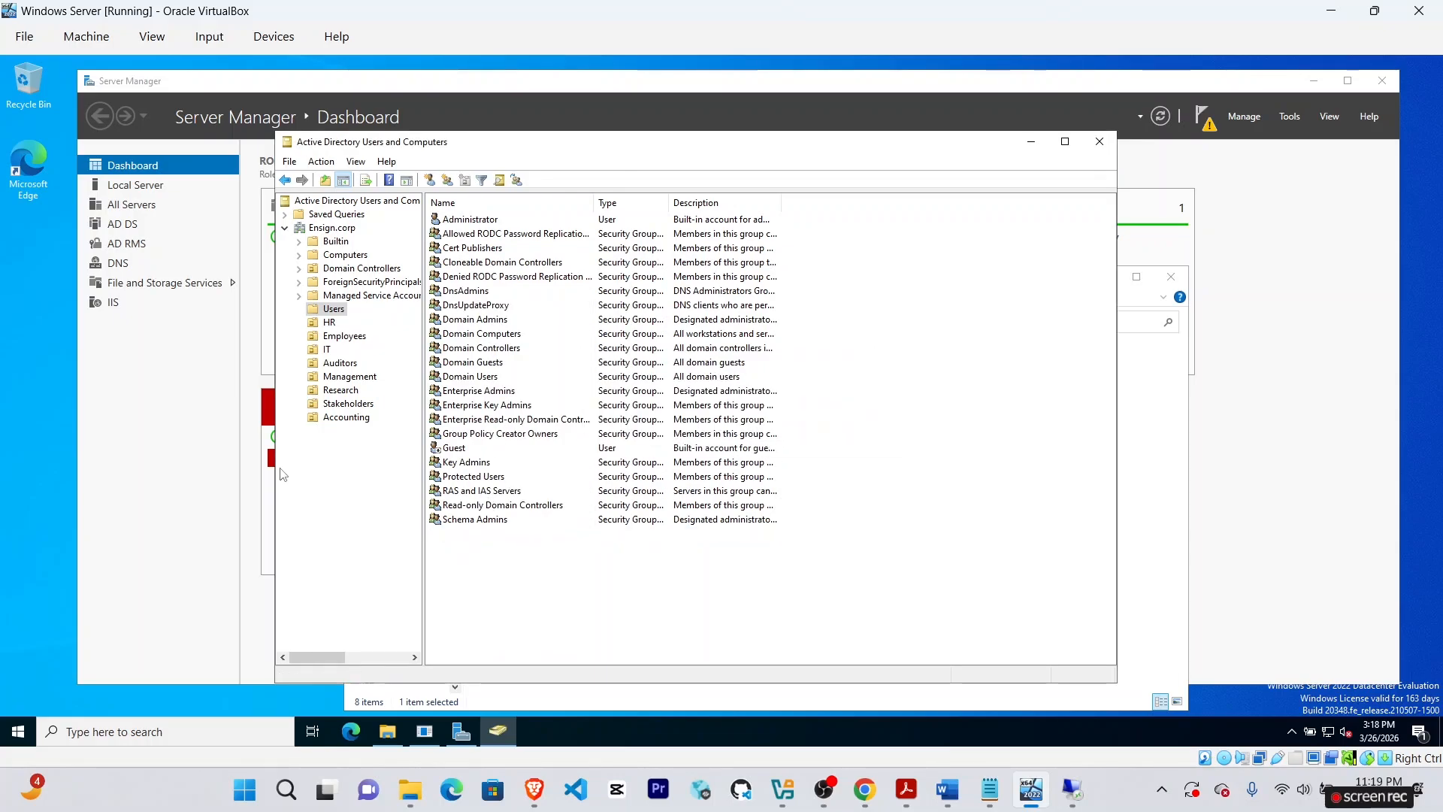
{"action": "left_click", "coordinate": [330, 323]}
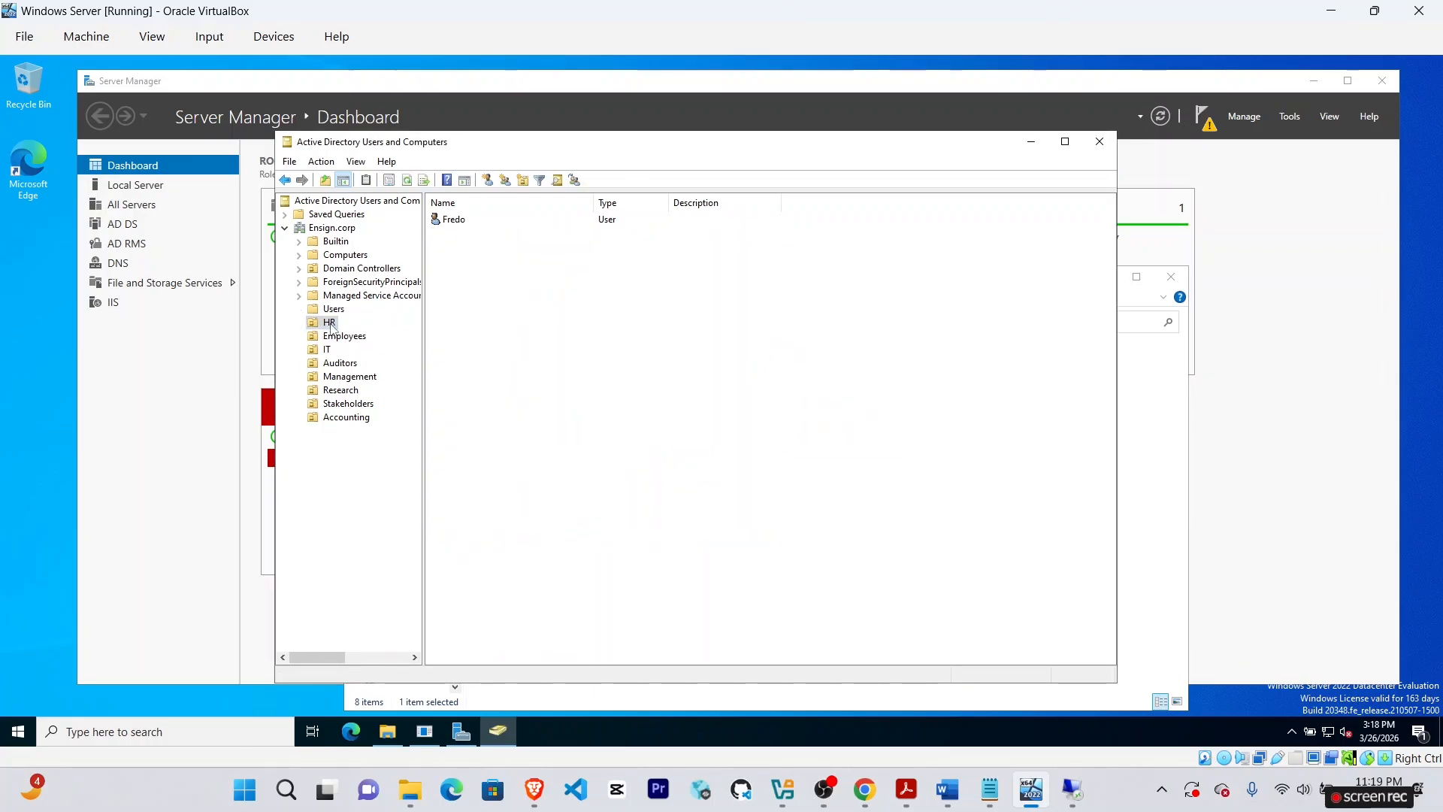
{"action": "left_click", "coordinate": [345, 338]}
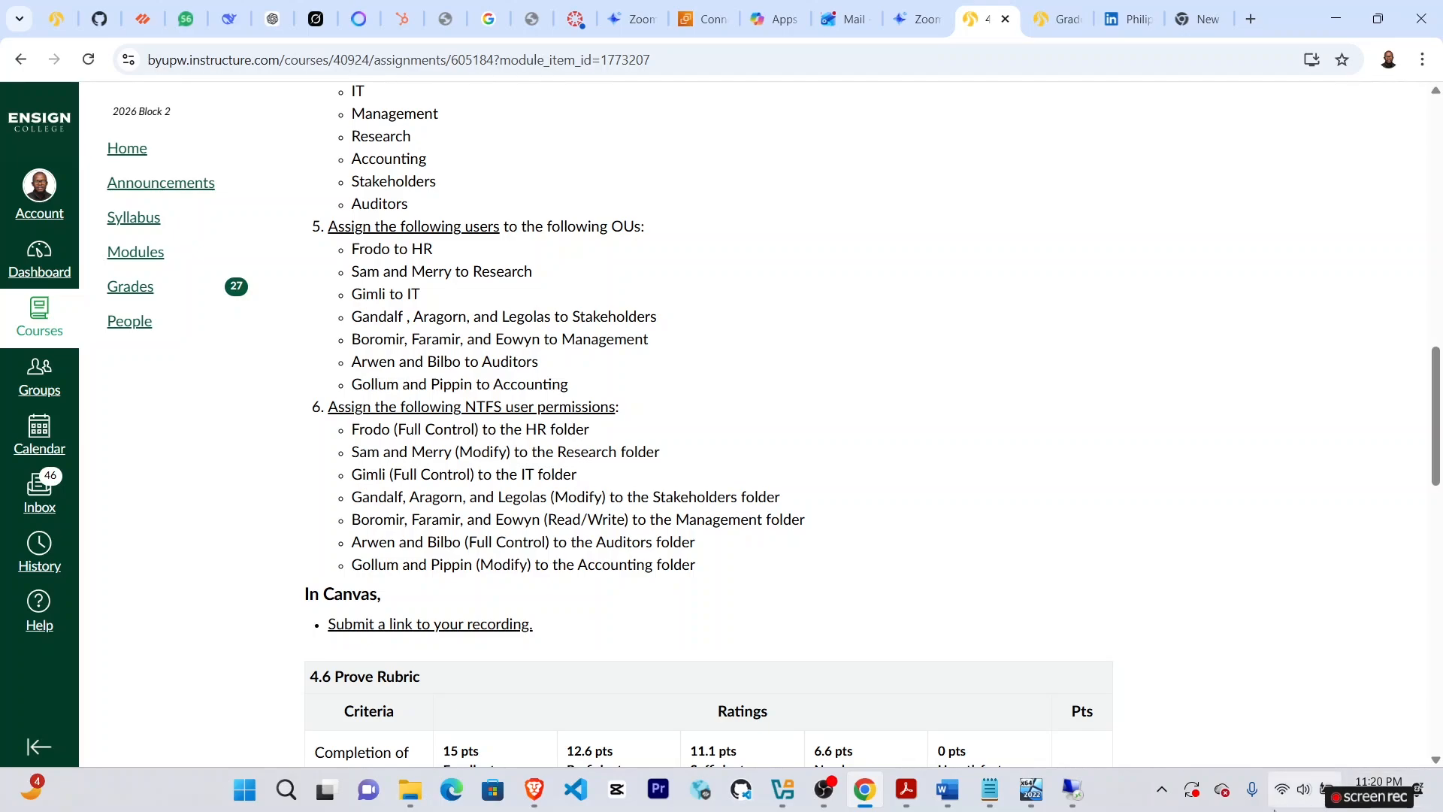
Return to the Windows Server VM showing C:\Middle Earth and its department folders.
{"action": "left_click", "coordinate": [1030, 797]}
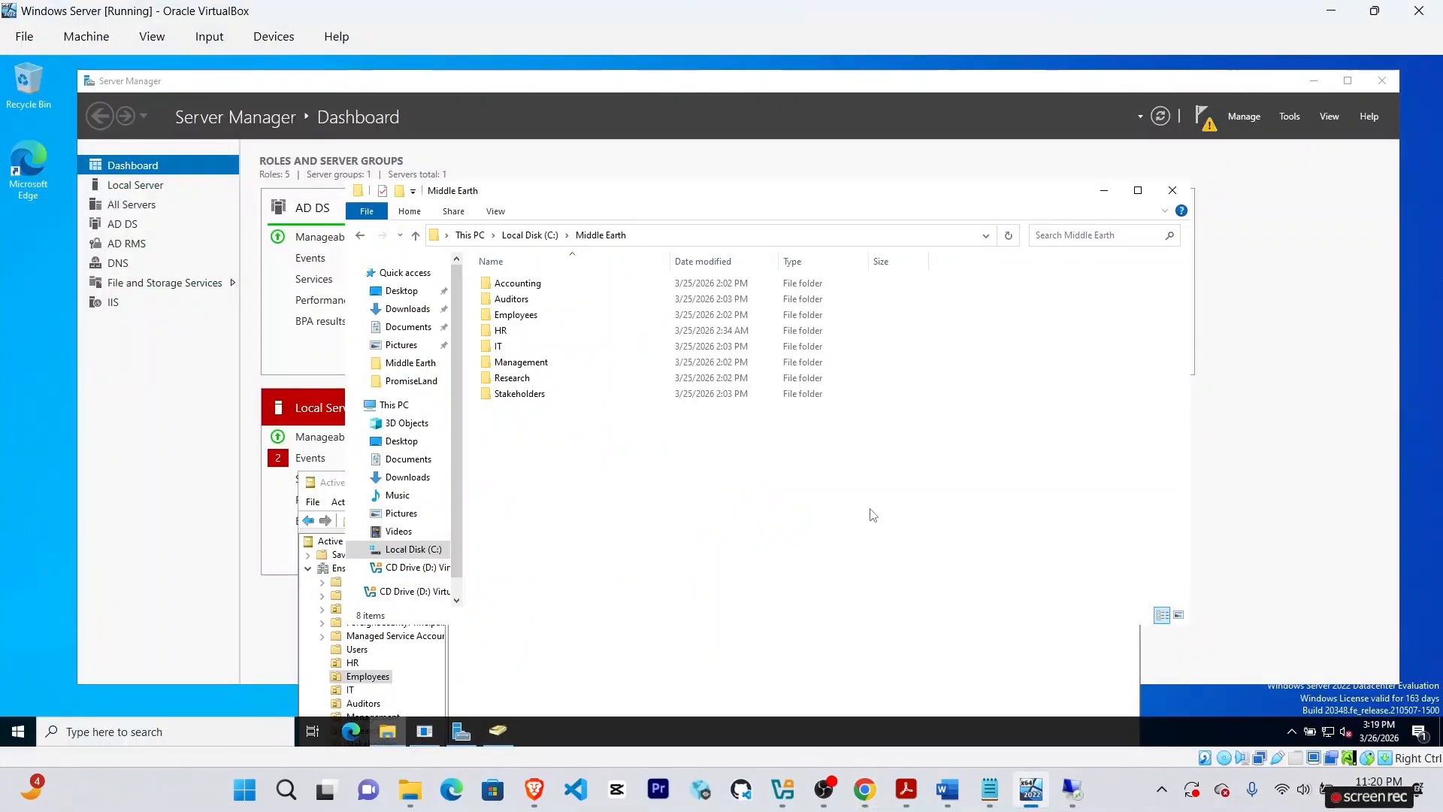
Open the Permissions for HR editor from the HR folder's Security properties.
{"action": "left_click", "coordinate": [518, 336]}
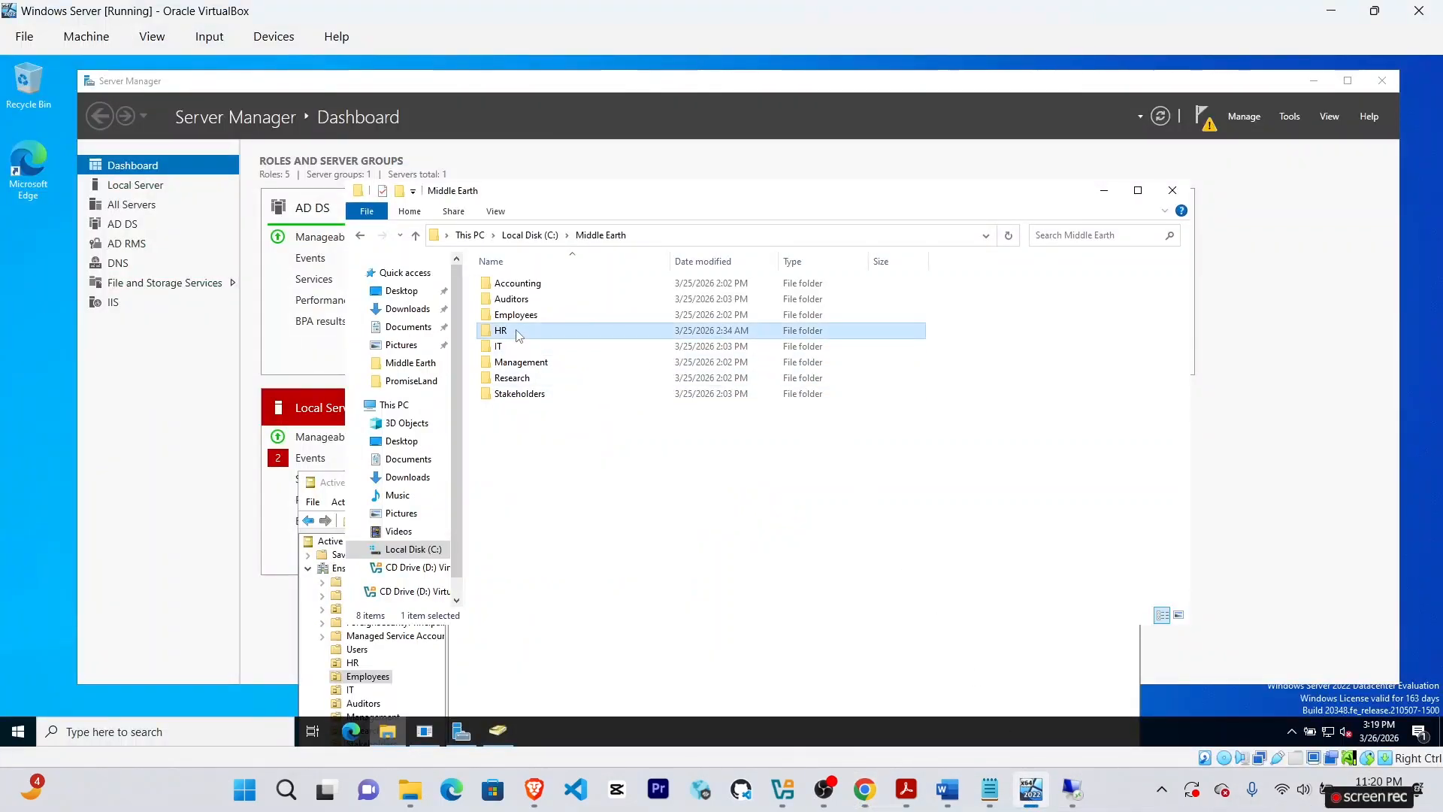
{"action": "right_click", "coordinate": [518, 336]}
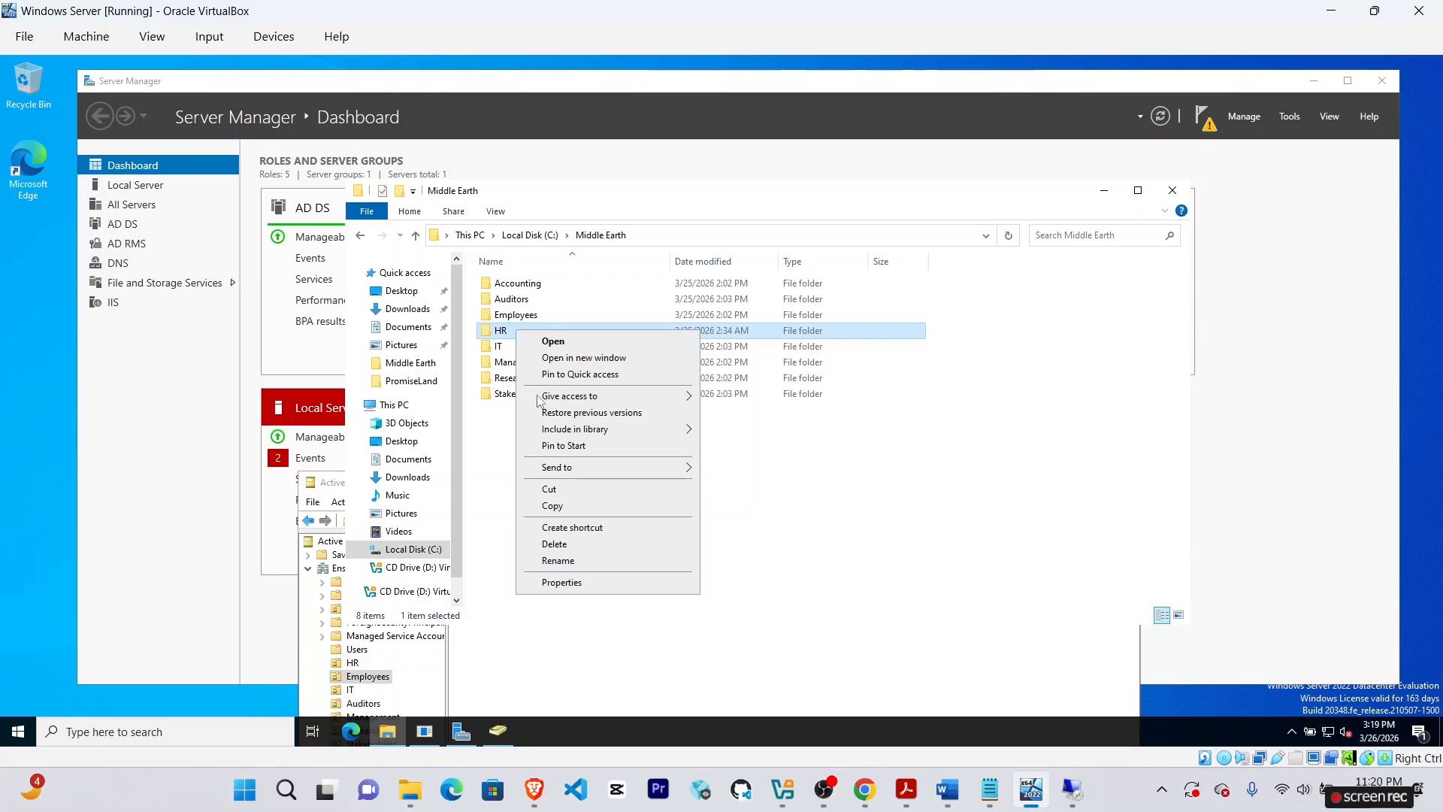
{"action": "left_click", "coordinate": [563, 582]}
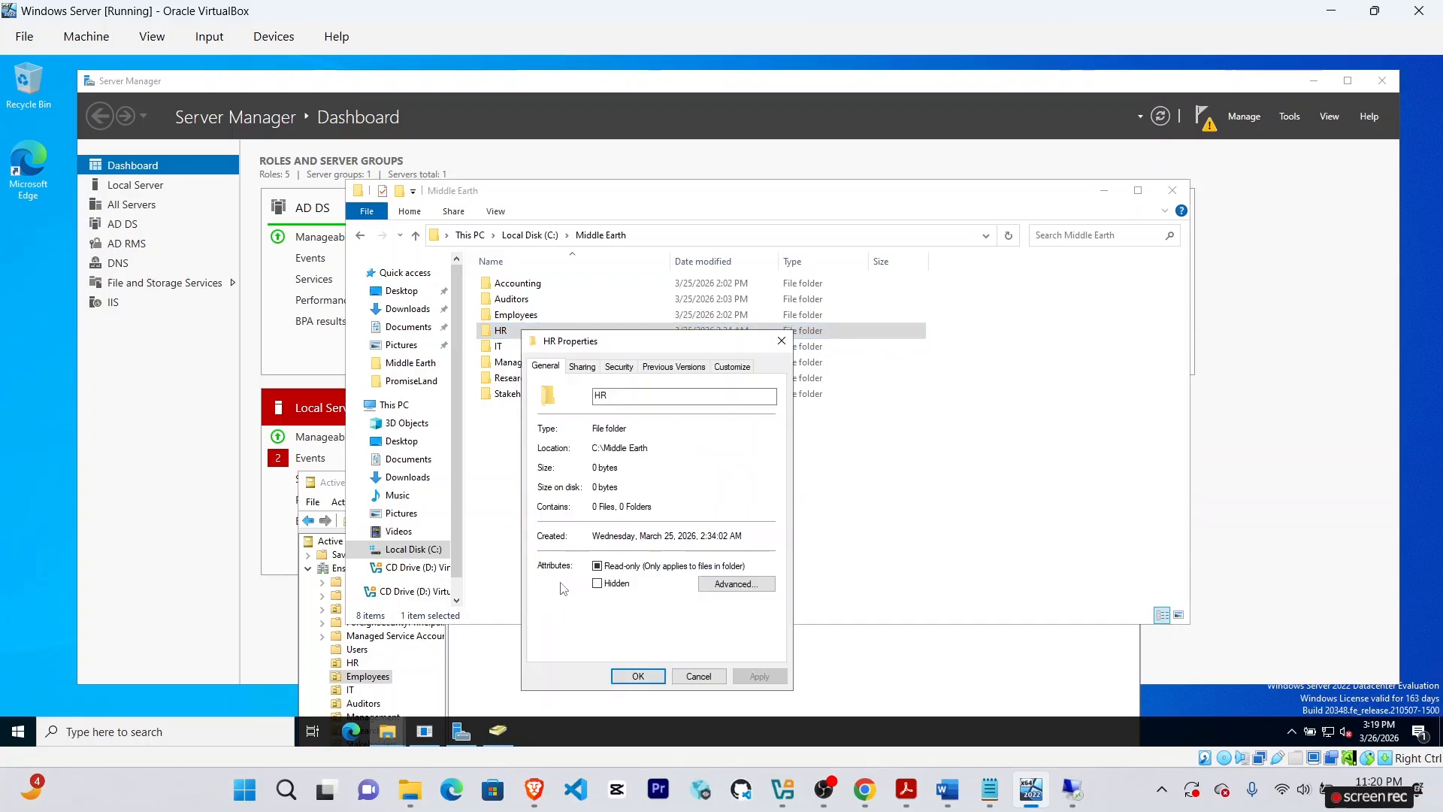
{"action": "left_click", "coordinate": [617, 367]}
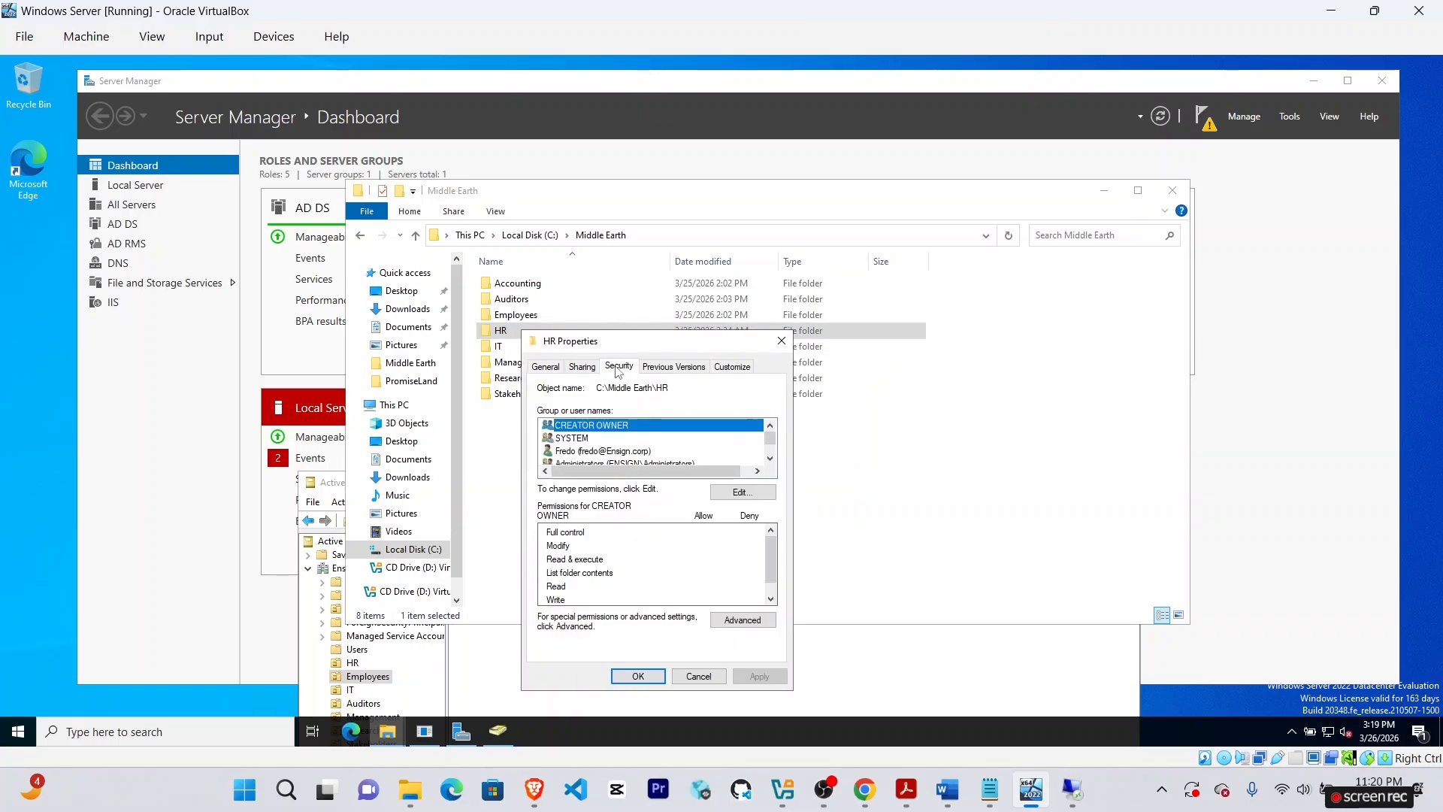
{"action": "left_click", "coordinate": [756, 498]}
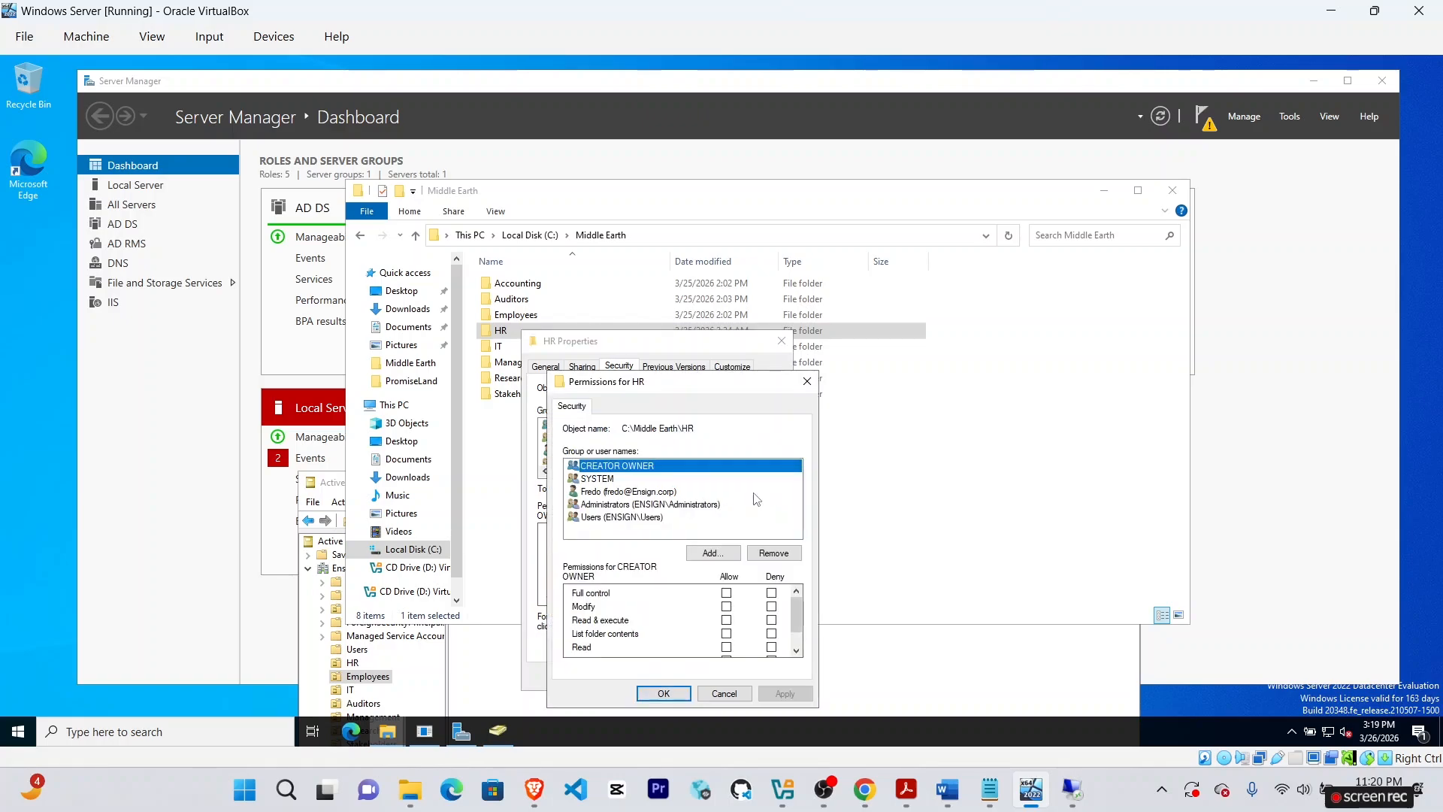
Try adding user 'Fr' to the HR permissions, then cancel and close both dialogs.
{"action": "left_click", "coordinate": [716, 553]}
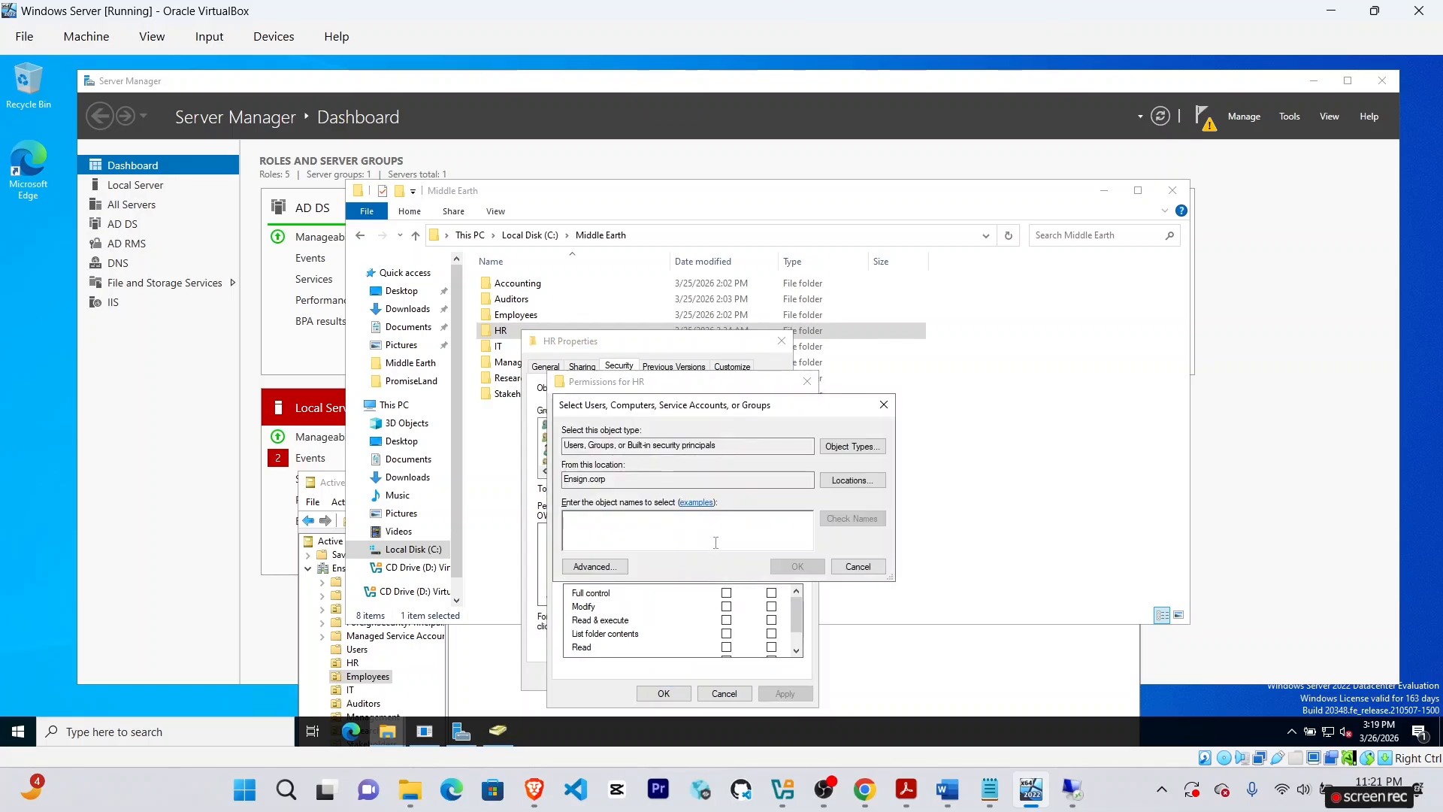
{"action": "type", "text": "Fredo"}
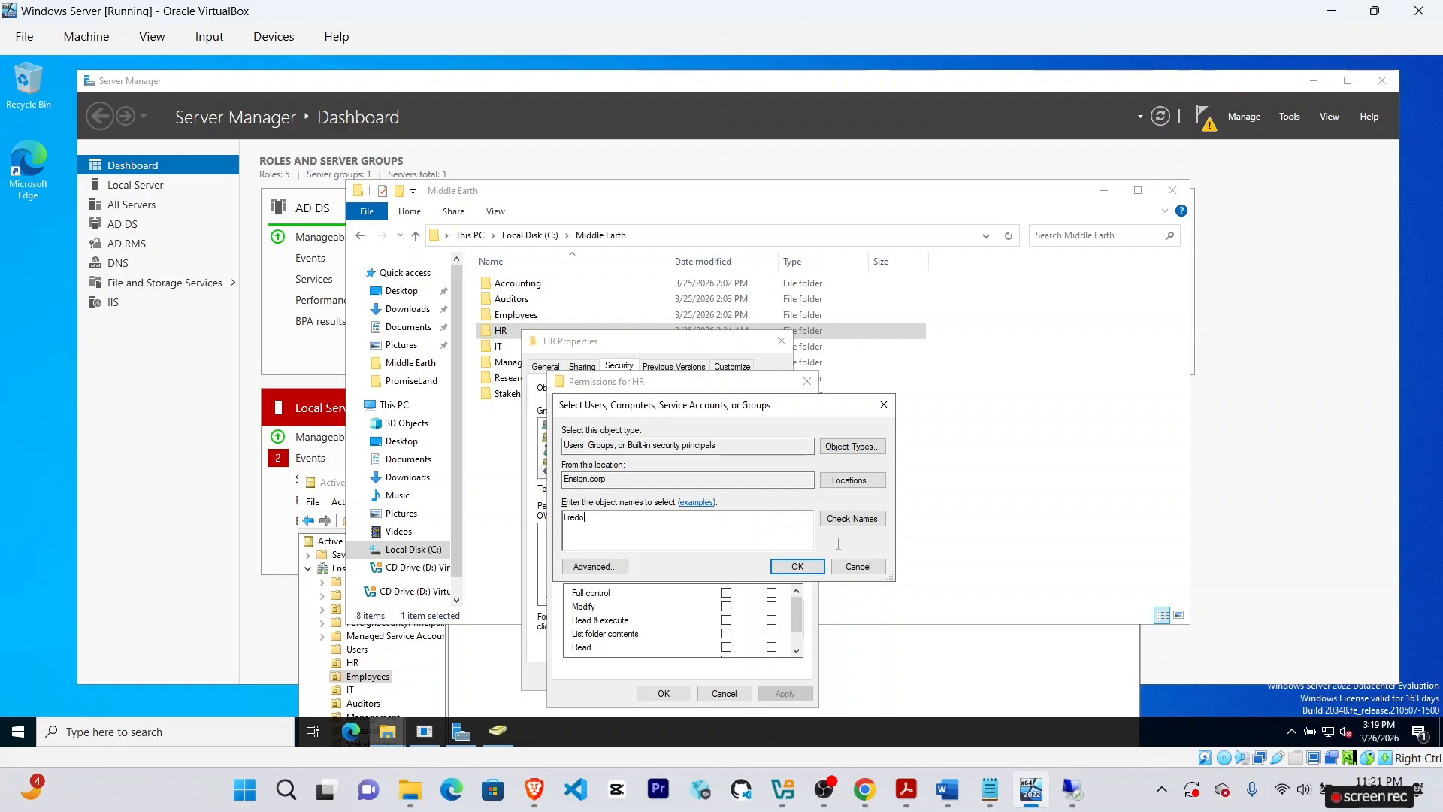
{"action": "left_click", "coordinate": [865, 524]}
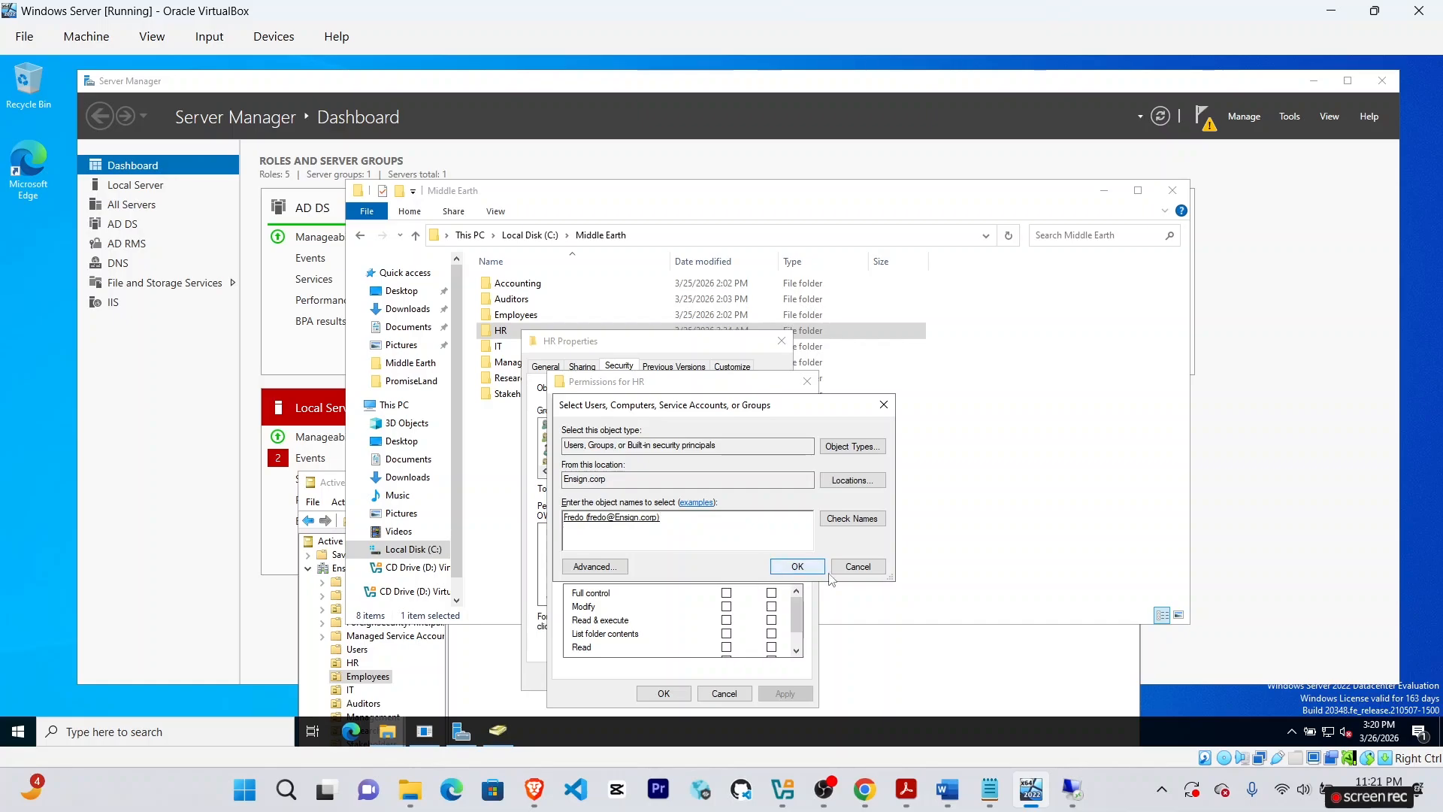
{"action": "left_click", "coordinate": [866, 569]}
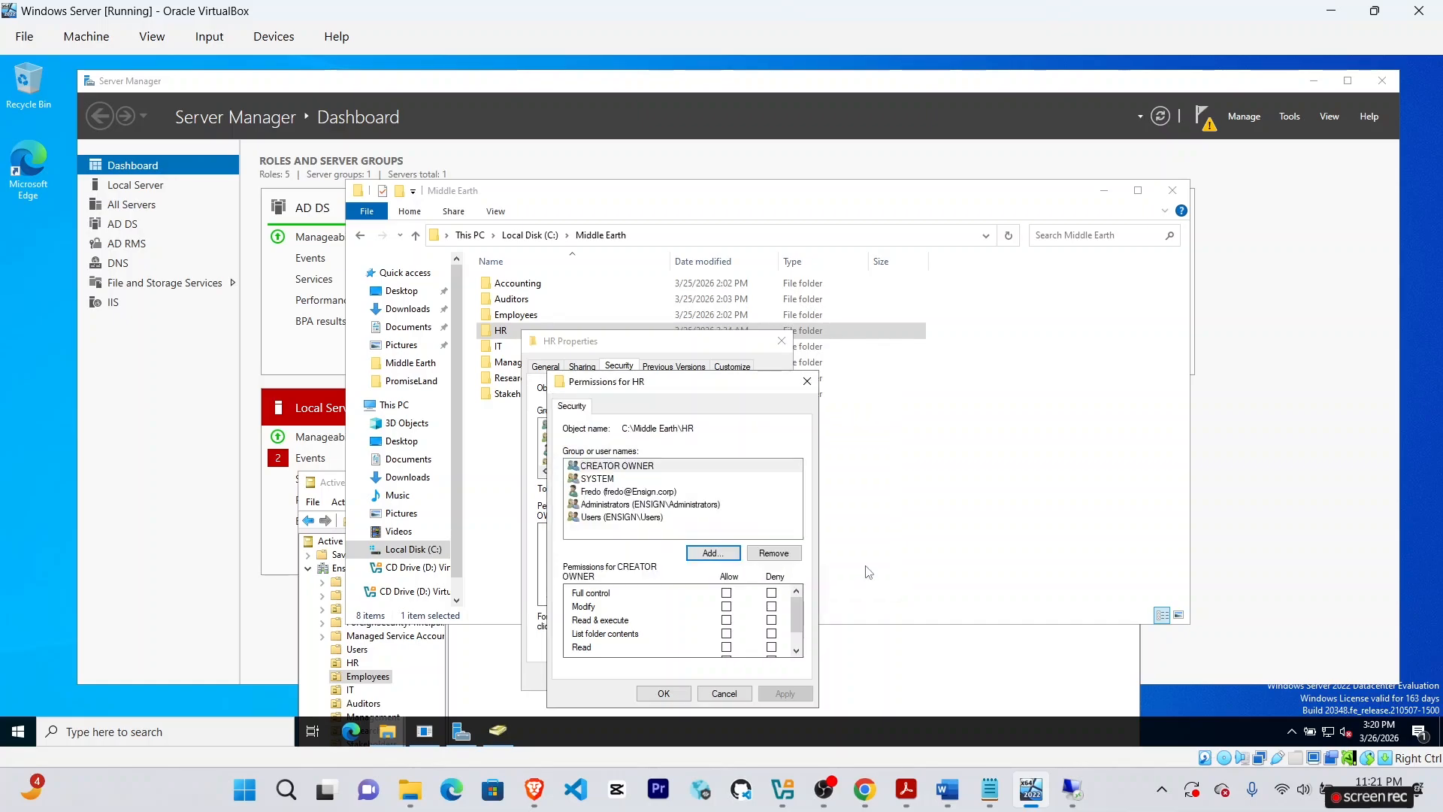
{"action": "left_click", "coordinate": [807, 381]}
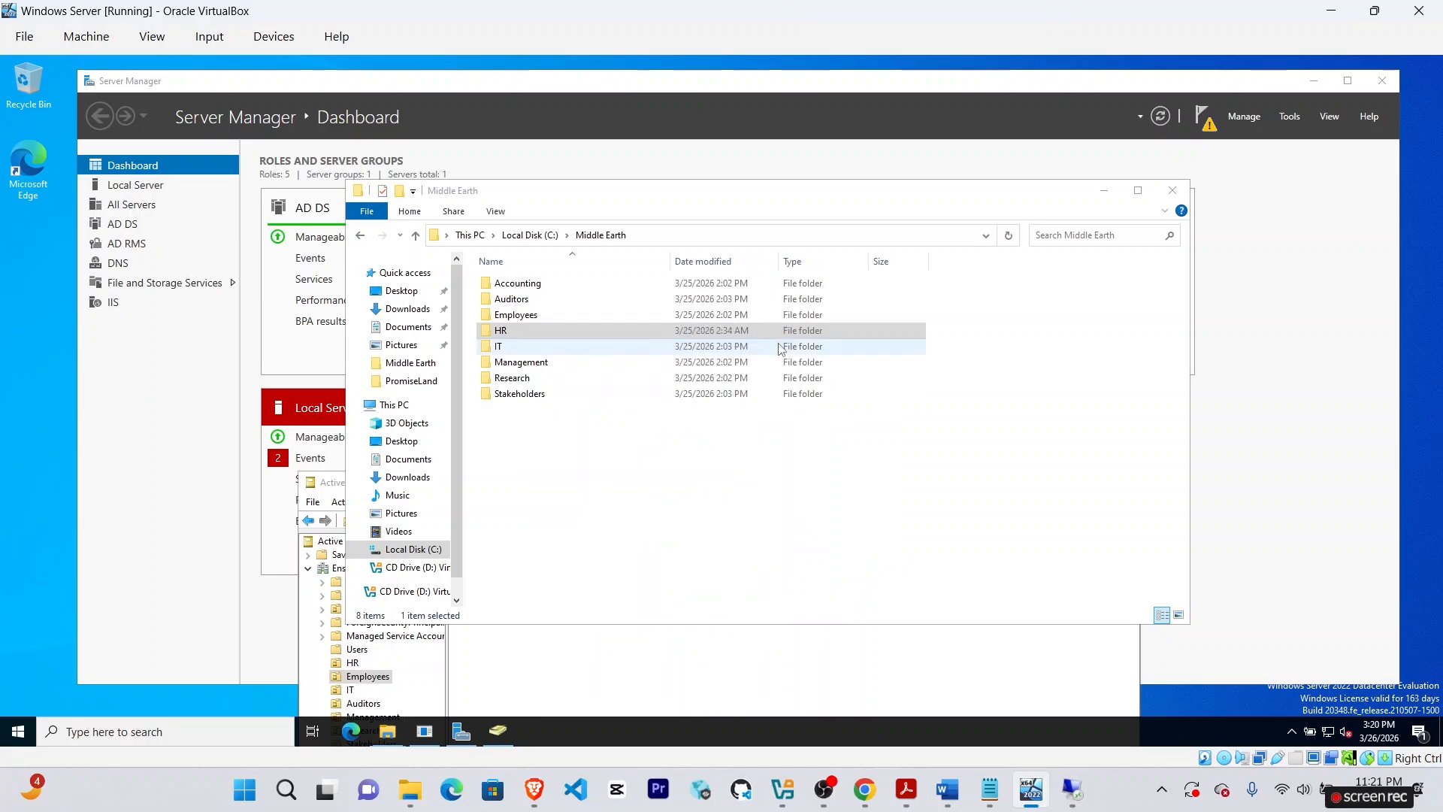
{"action": "left_click", "coordinate": [781, 342]}
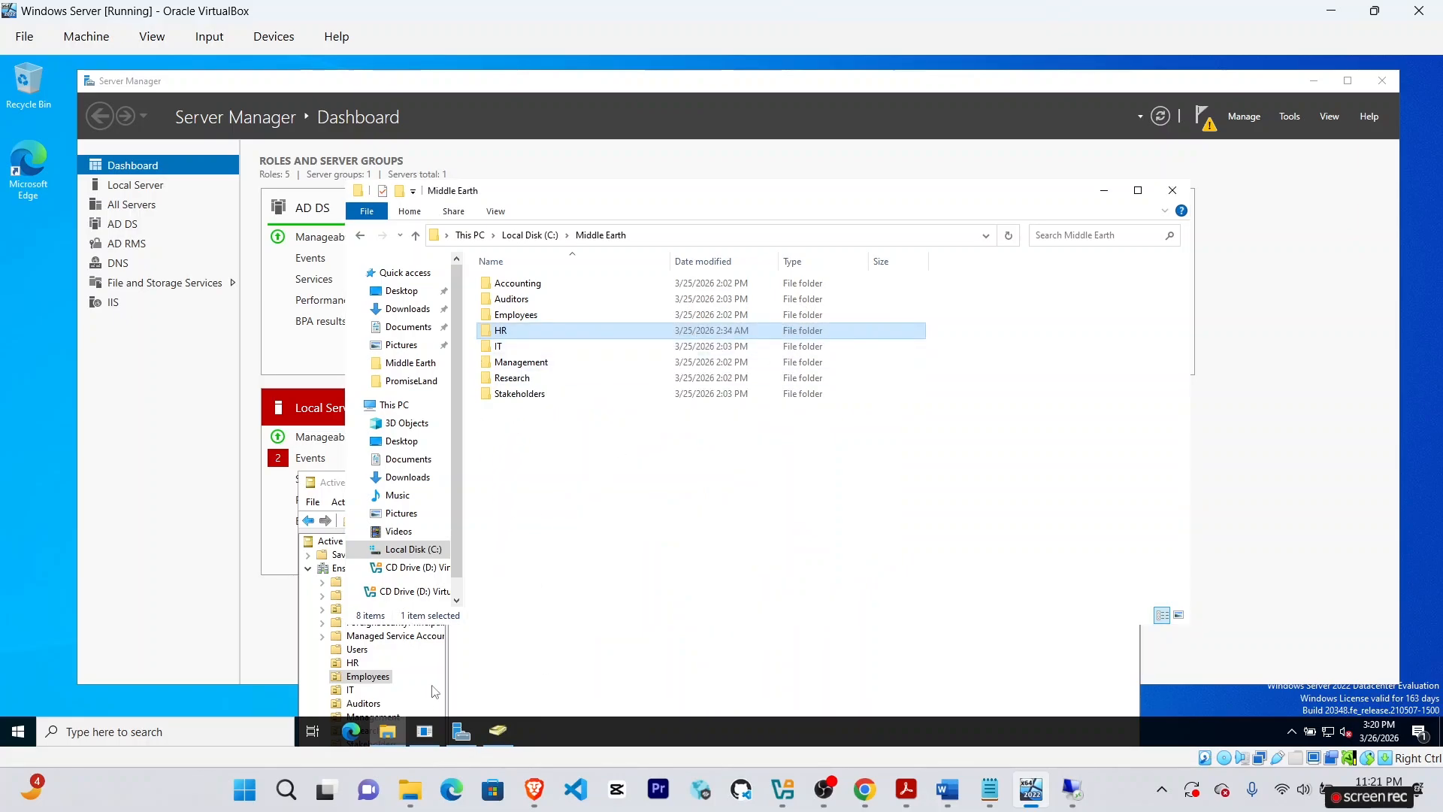
In Active Directory, show the HR OU and begin renaming its user.
{"action": "left_click", "coordinate": [435, 692]}
{"action": "left_click_drag", "start_coordinate": [610, 483], "coordinate": [625, 276]}
{"action": "left_click", "coordinate": [367, 455]}
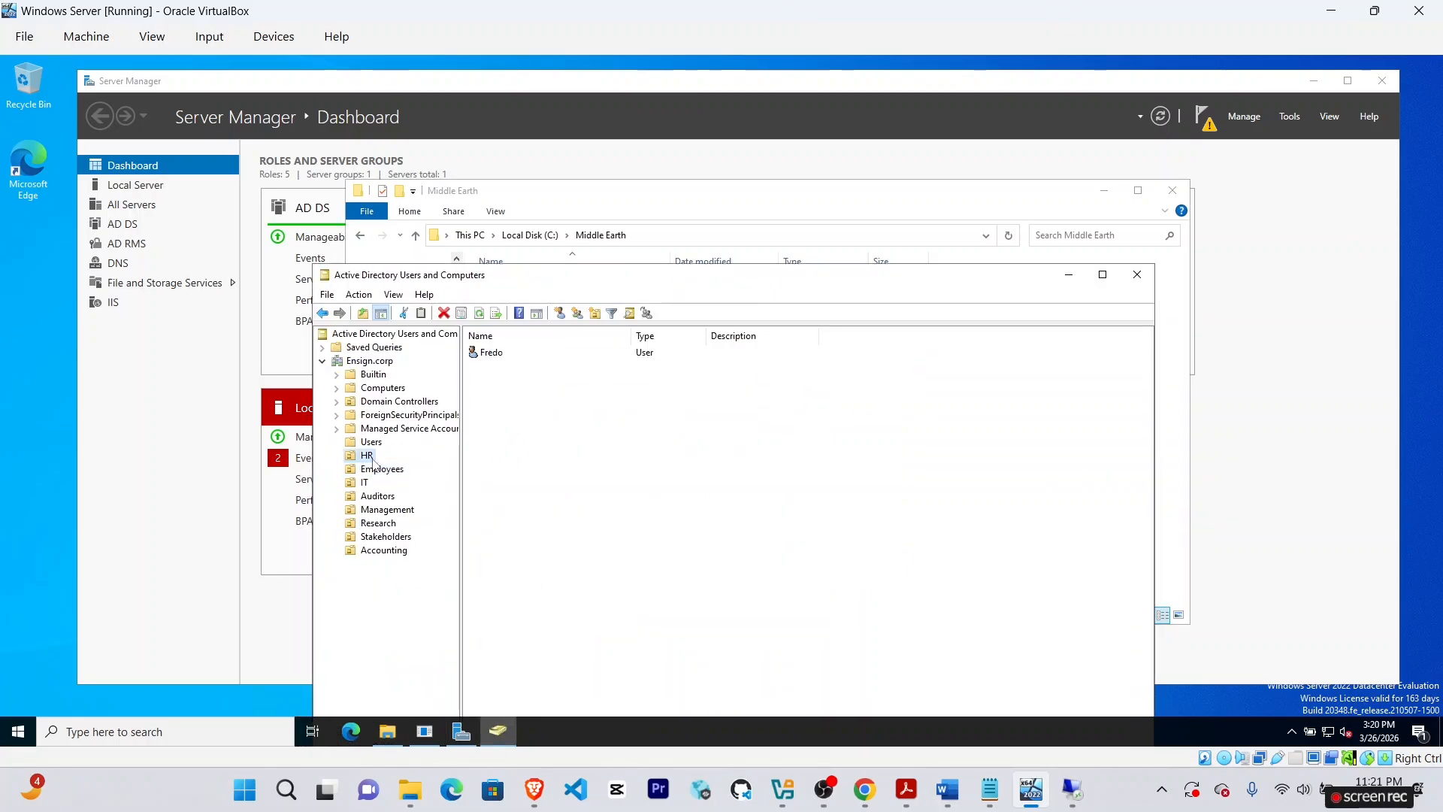
{"action": "right_click", "coordinate": [483, 348]}
{"action": "left_click", "coordinate": [542, 537]}
Rename the HR user to Frodo and correct the logon name's misspelled letter.
{"action": "type", "text": "Frodo"}
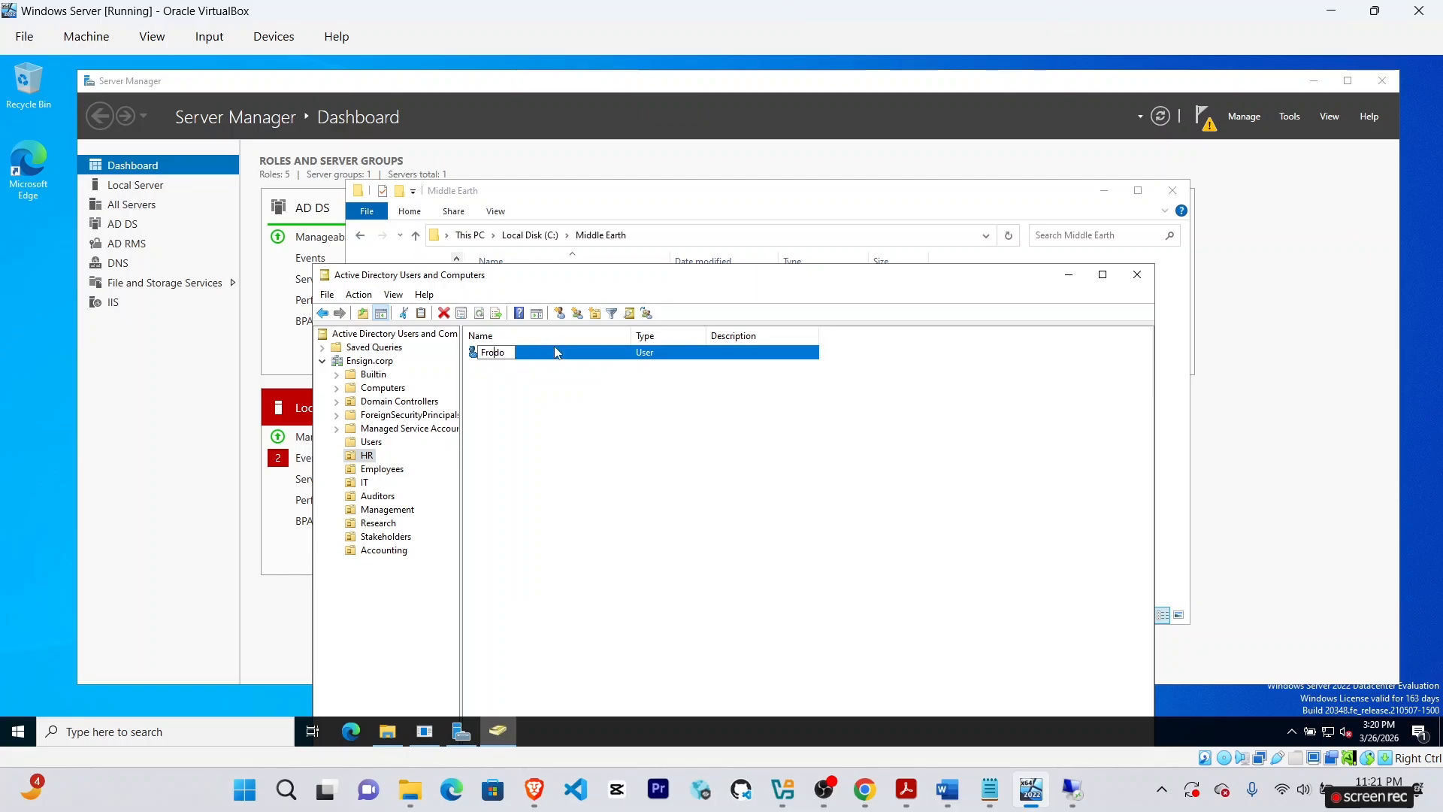
{"action": "key", "text": "Return"}
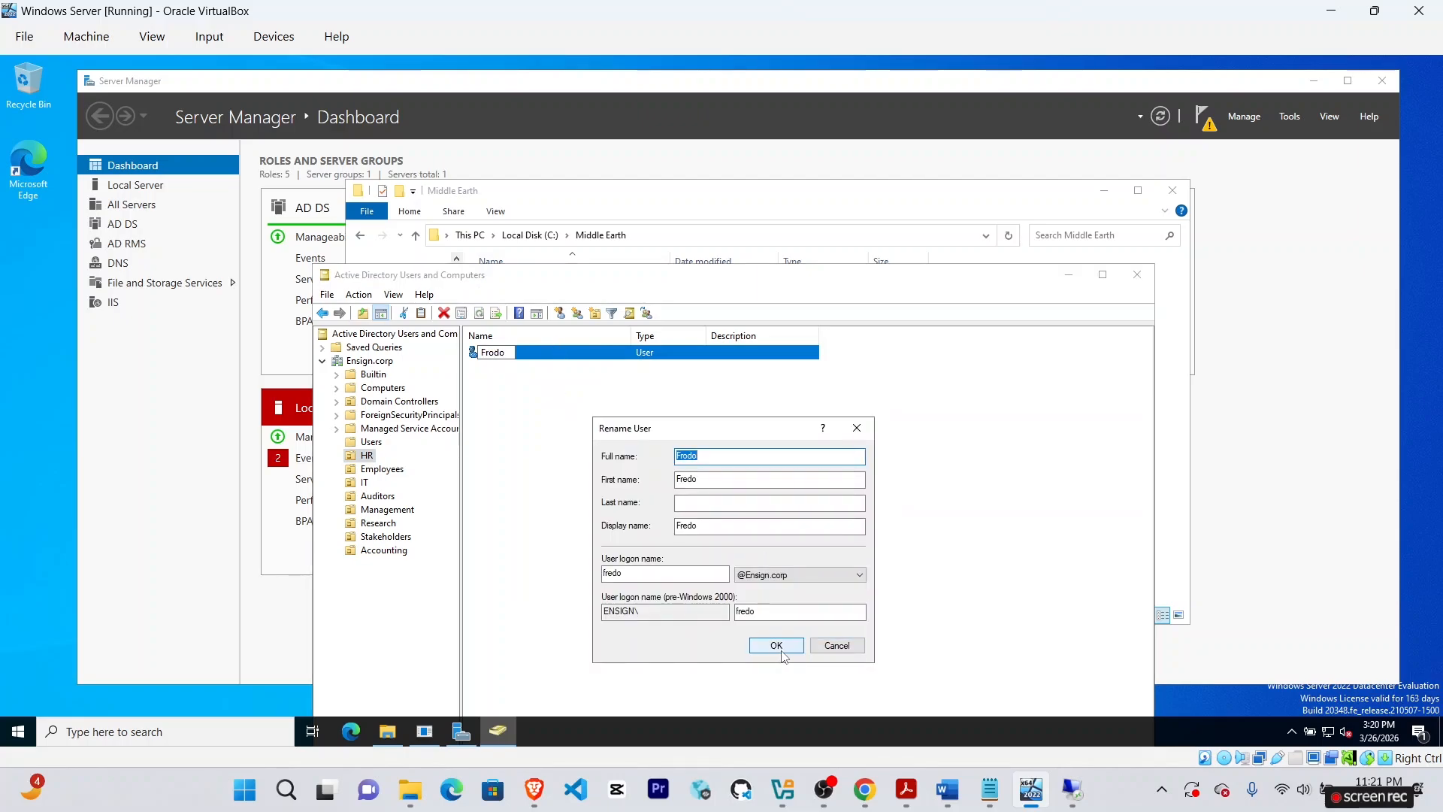
{"action": "left_click", "coordinate": [612, 574]}
{"action": "key", "text": "BackSpace"}
{"action": "type", "text": "o"}
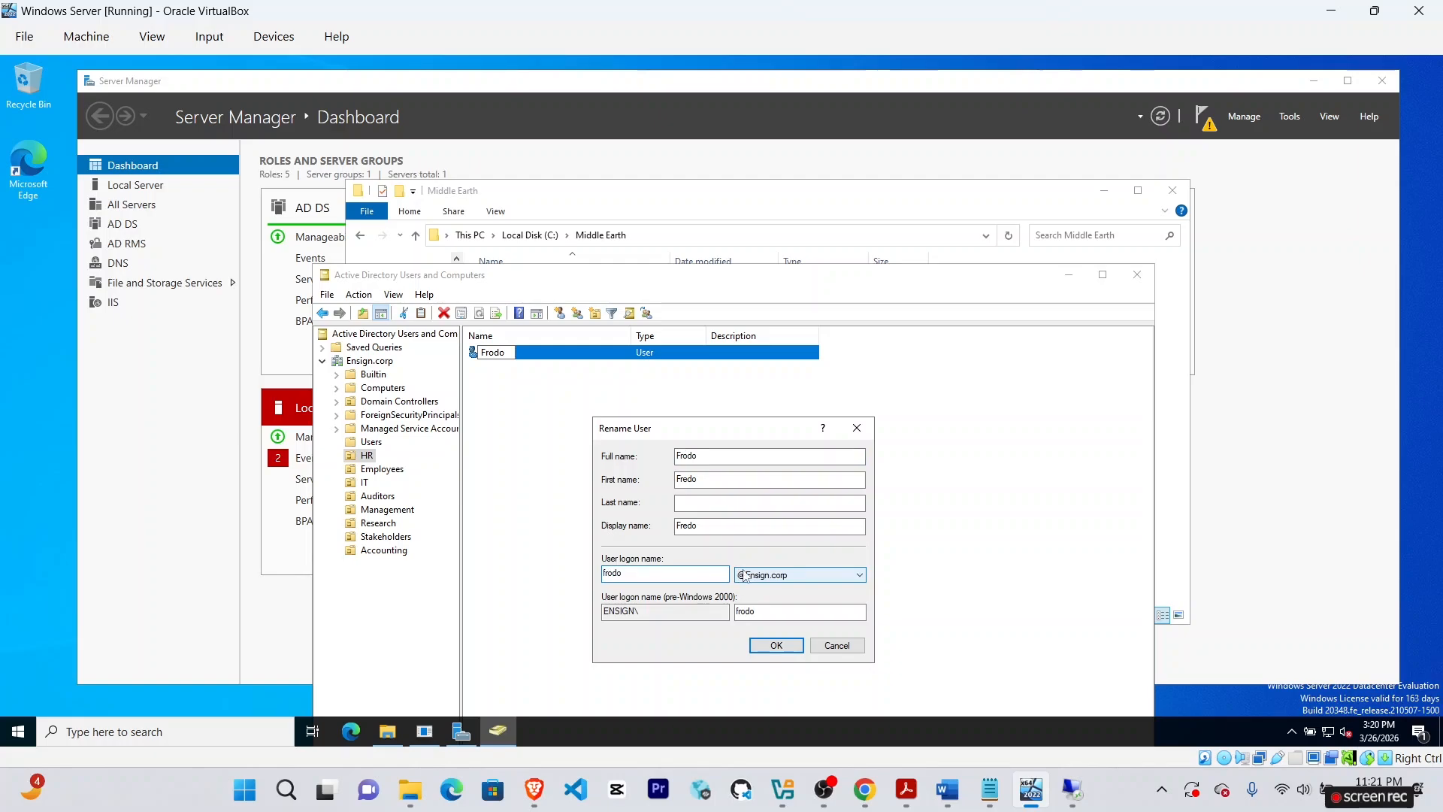
{"action": "left_click", "coordinate": [777, 645]}
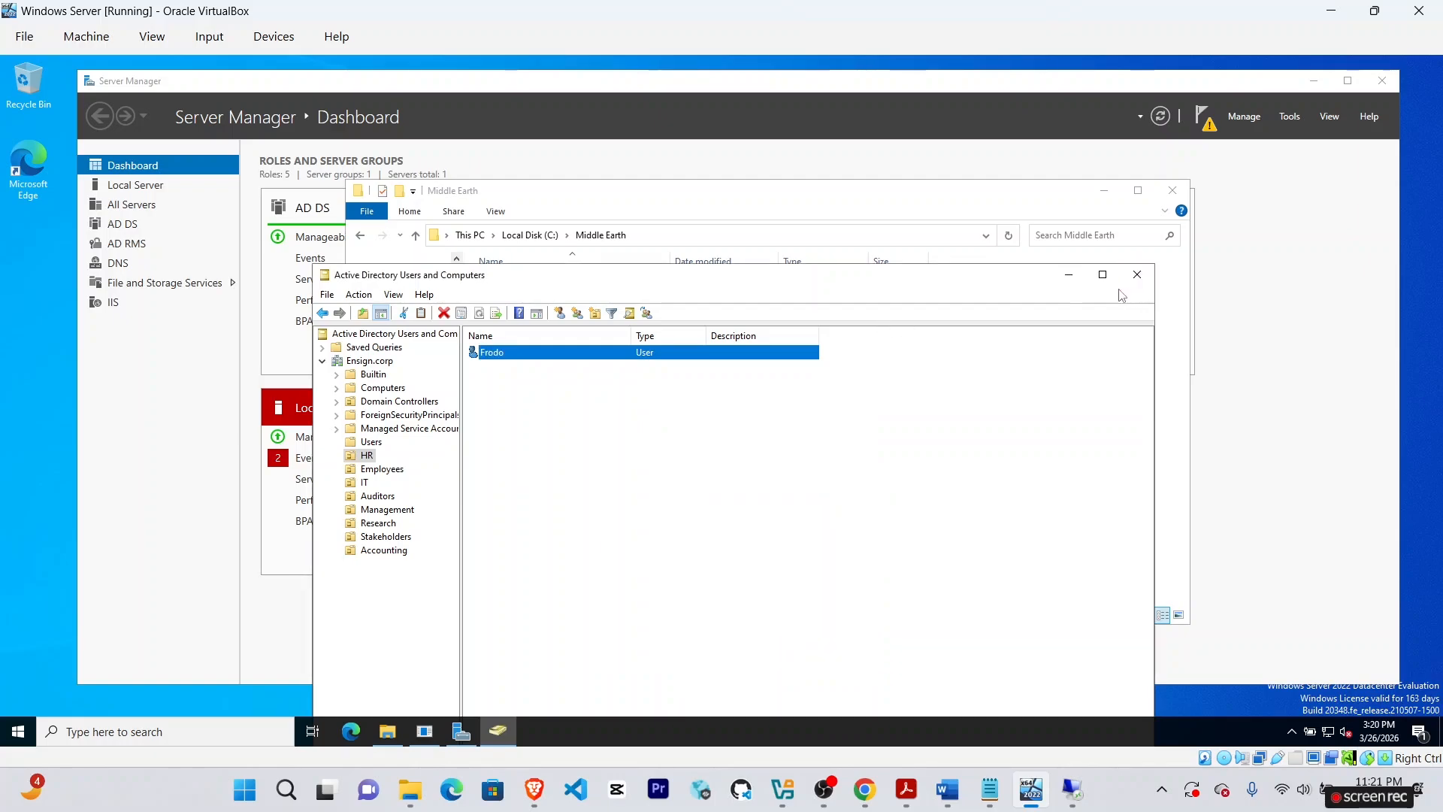
{"action": "left_click", "coordinate": [976, 192]}
Review the HR folder's security and advanced entries, then open its permissions editor.
{"action": "right_click", "coordinate": [501, 331]}
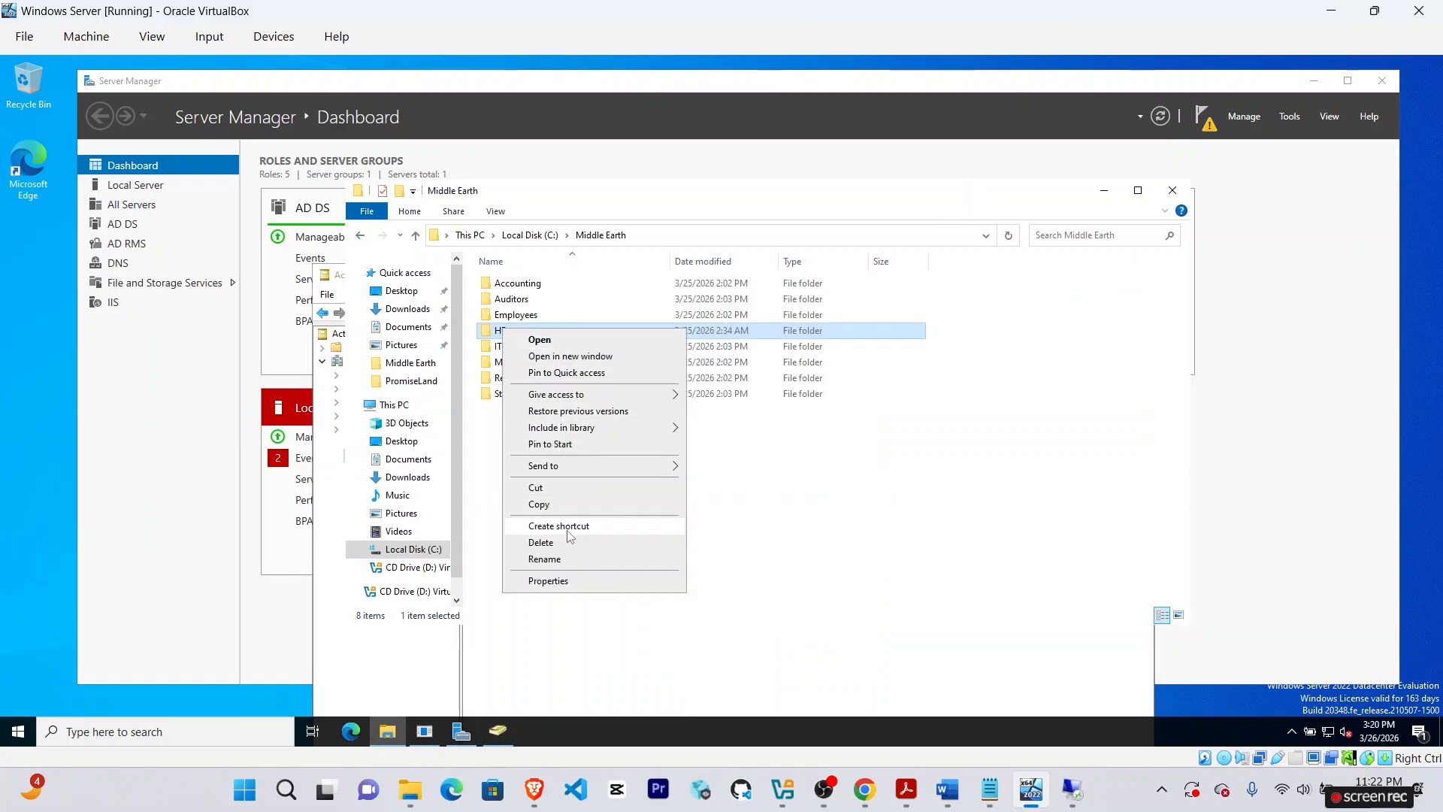
{"action": "left_click", "coordinate": [548, 580]}
{"action": "left_click", "coordinate": [605, 364]}
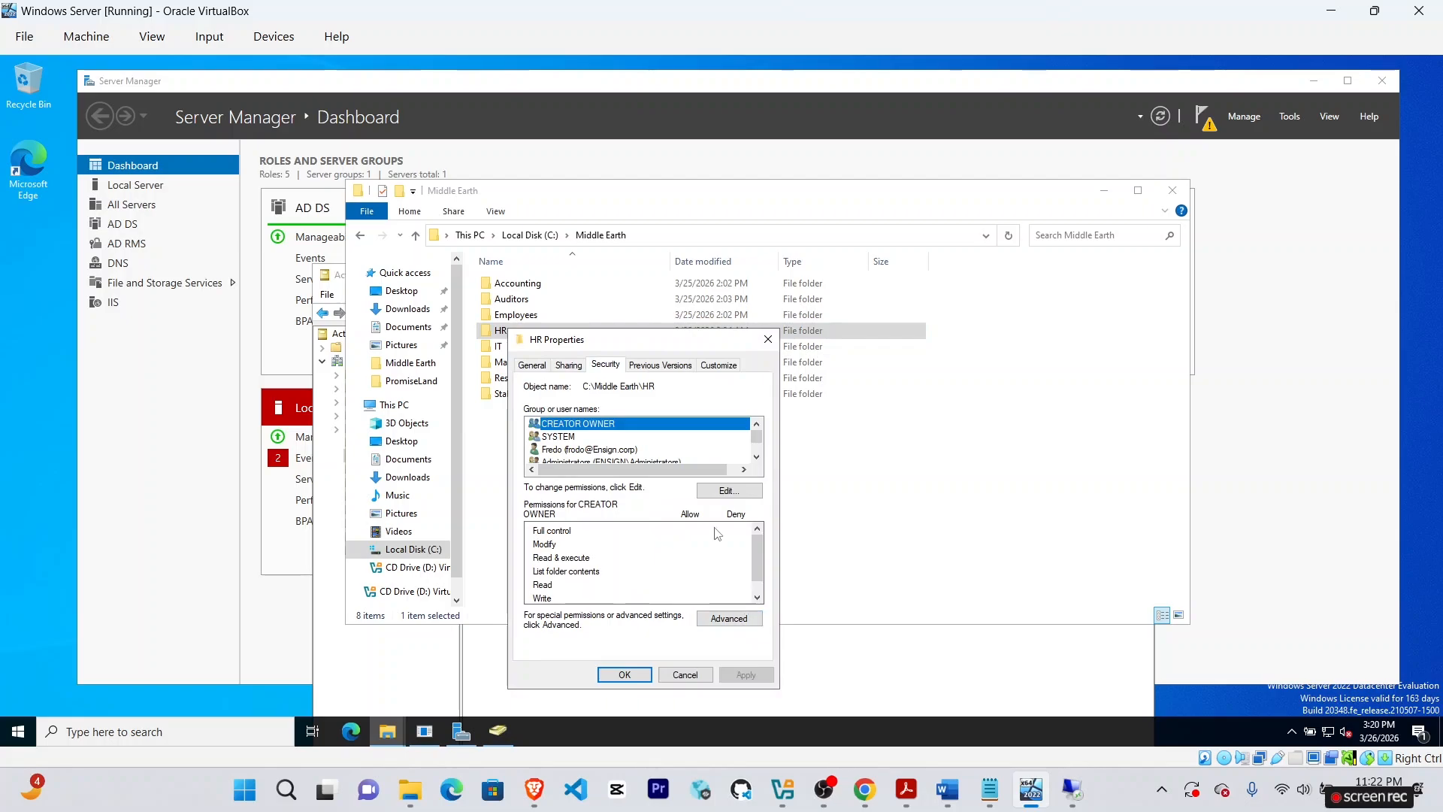
{"action": "left_click", "coordinate": [729, 624]}
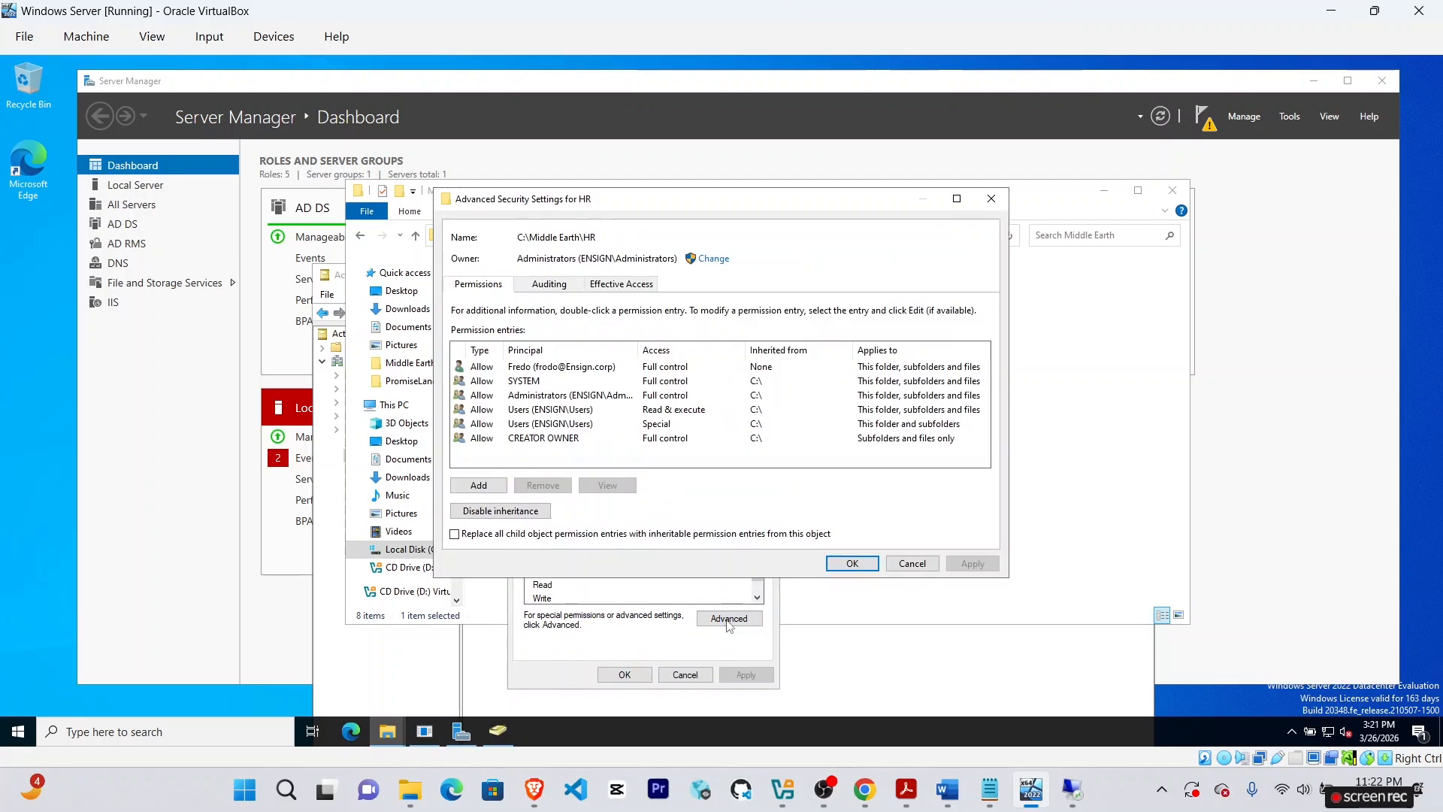
{"action": "left_click", "coordinate": [912, 563]}
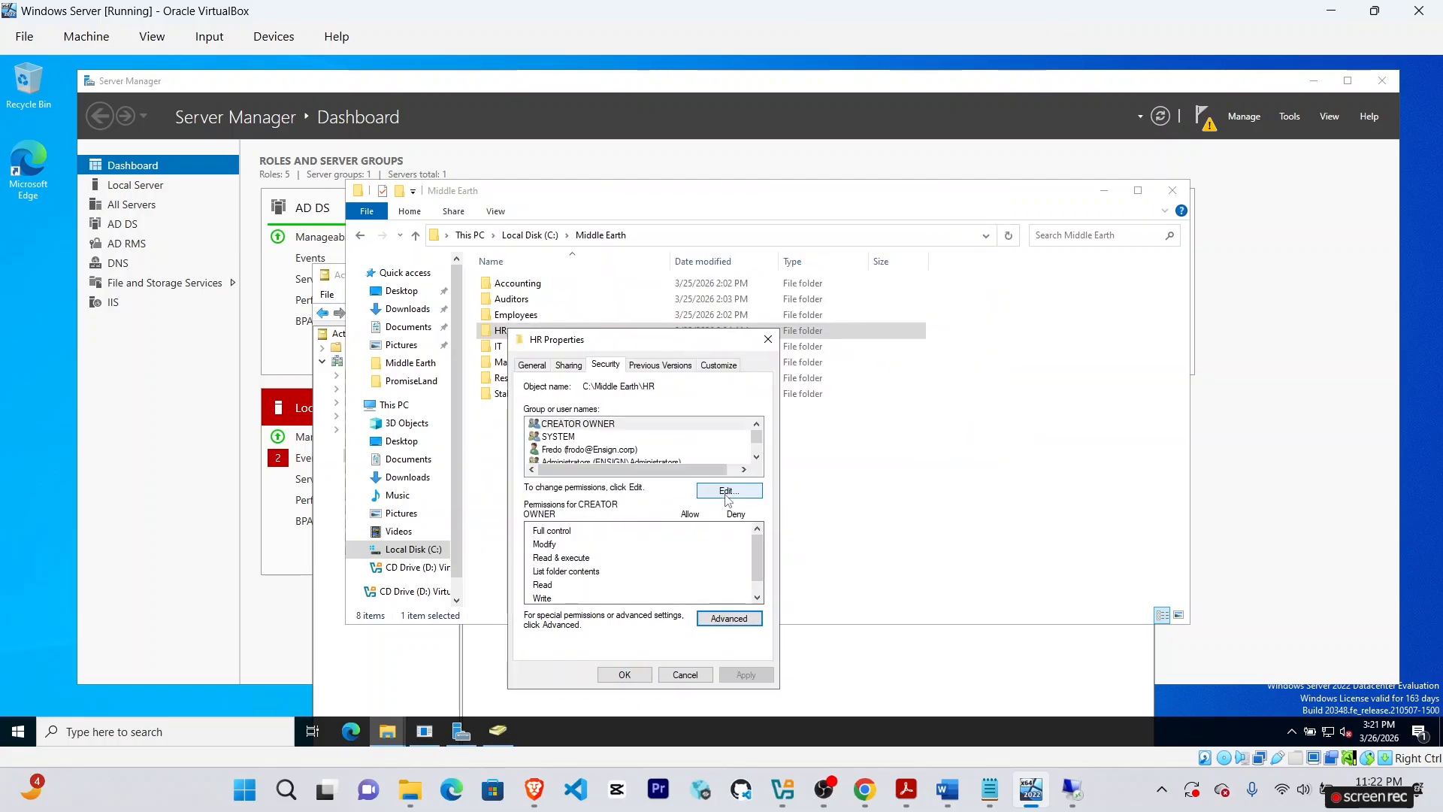
{"action": "left_click", "coordinate": [728, 492]}
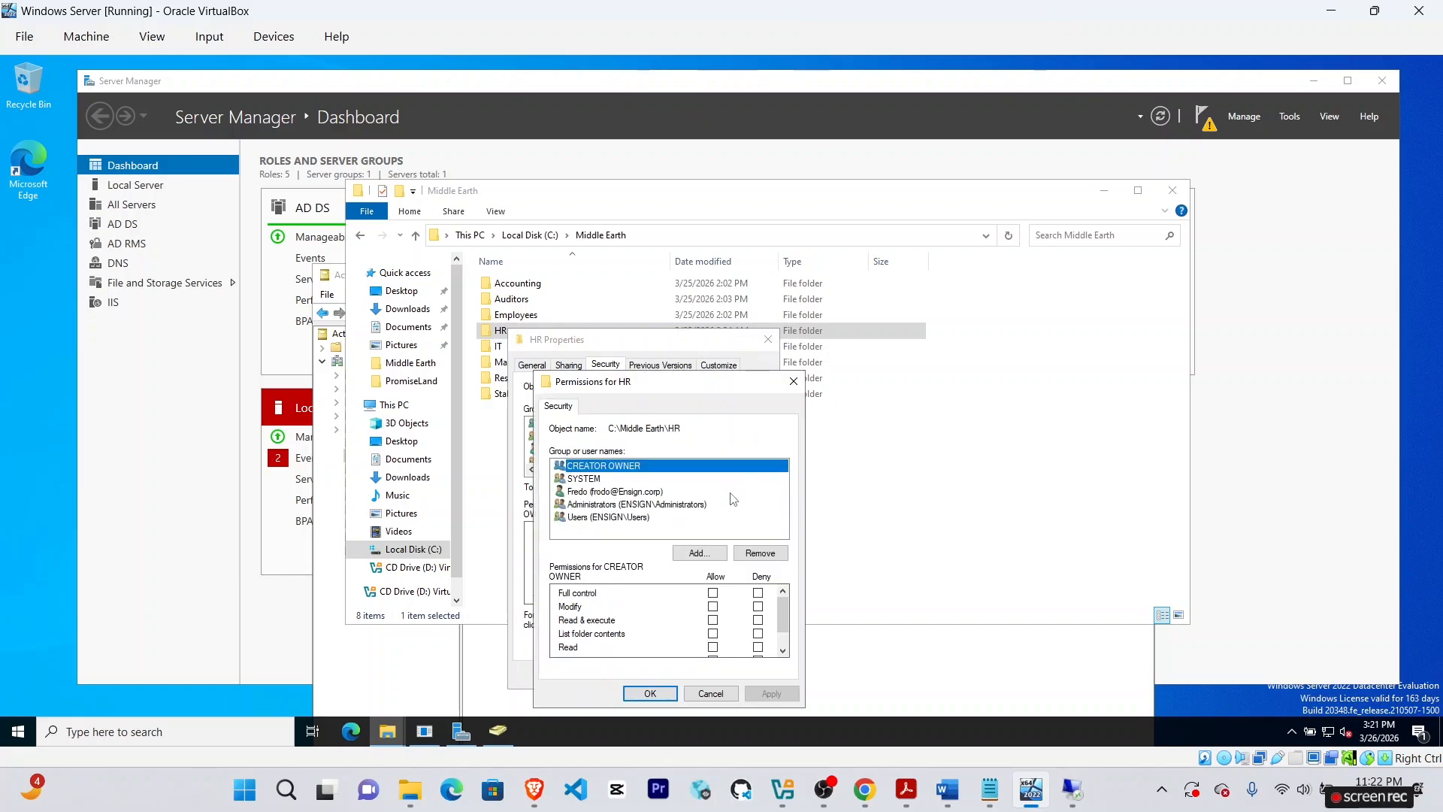
Add Frodo to the HR folder's permissions with Full control and apply.
{"action": "left_click", "coordinate": [713, 551]}
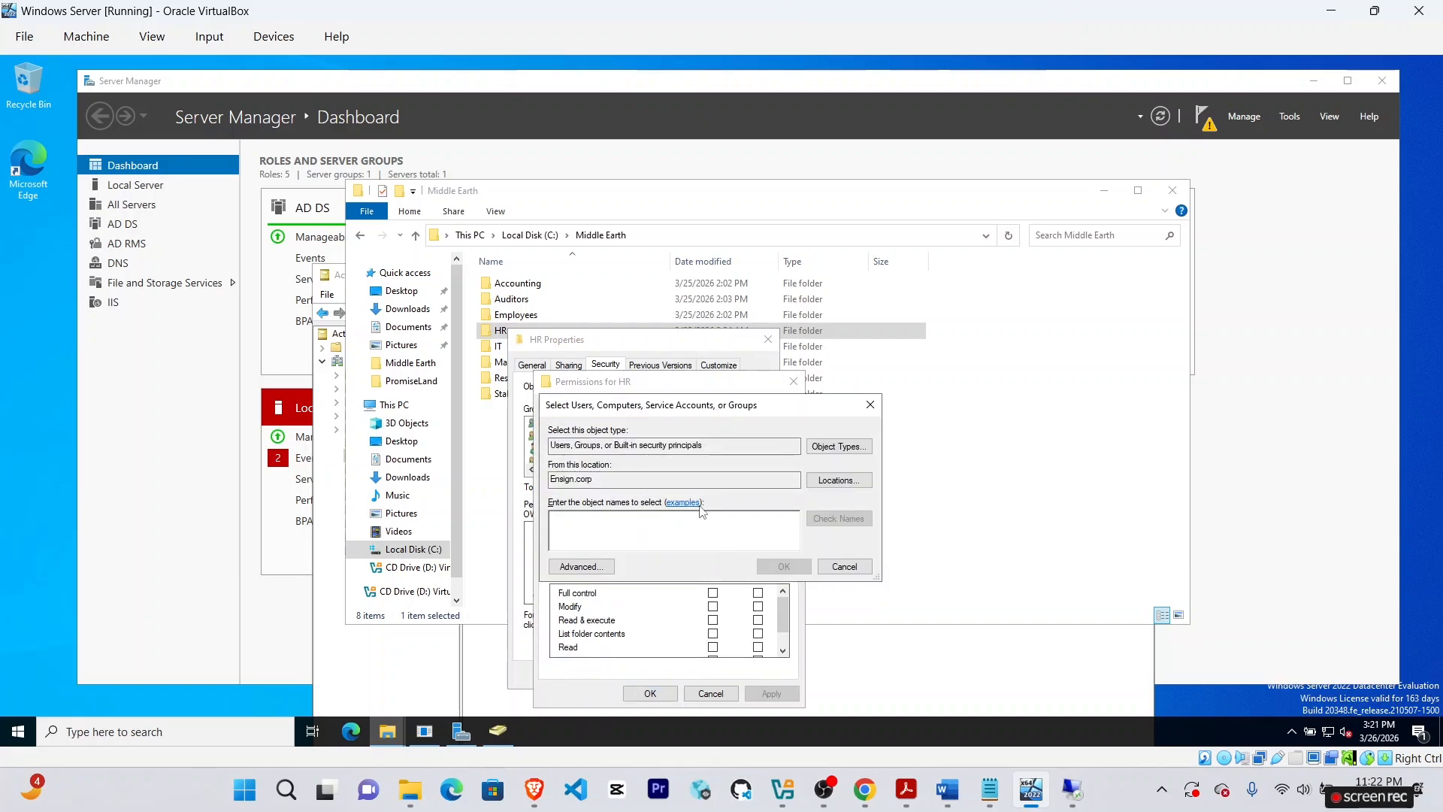
{"action": "type", "text": "Frodo"}
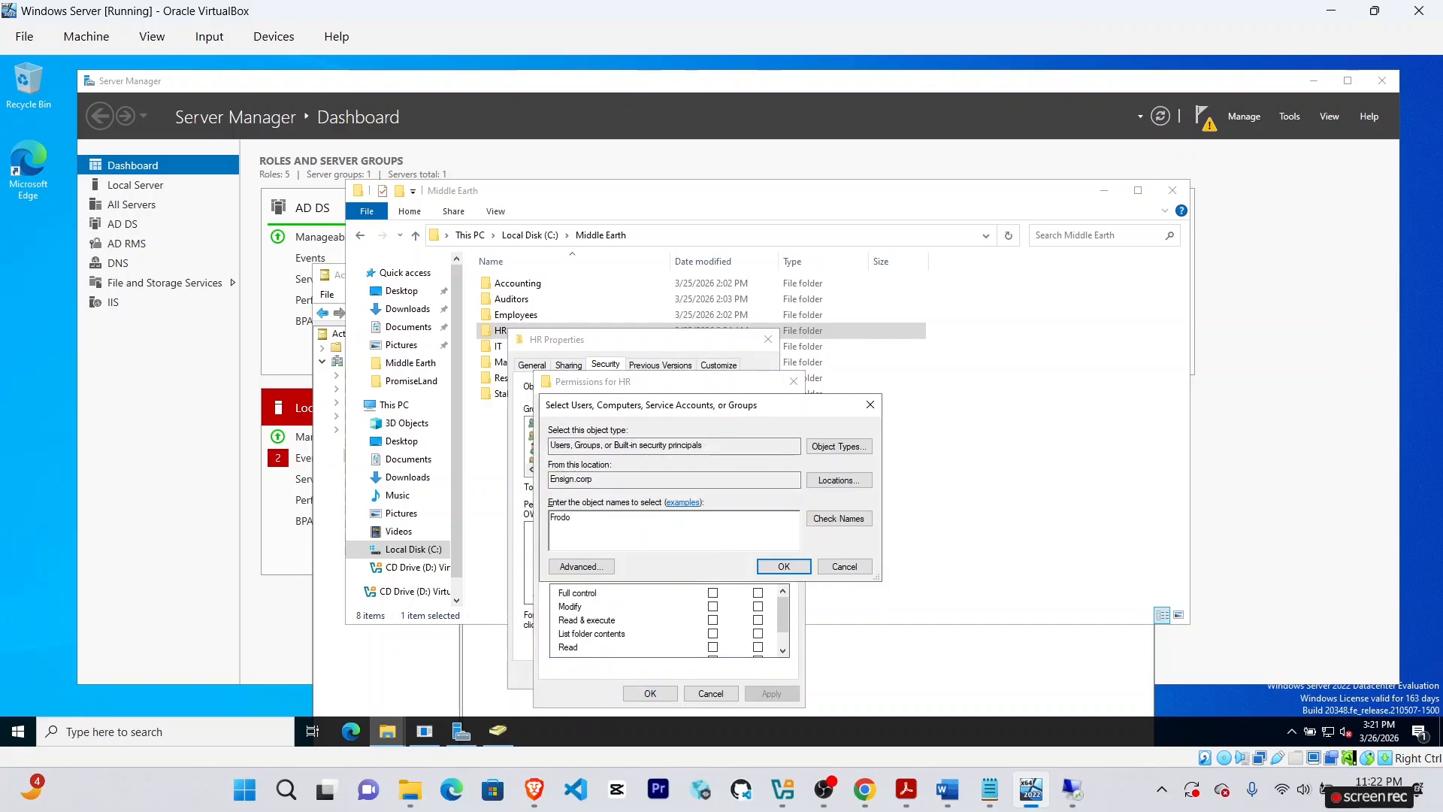
{"action": "left_click", "coordinate": [839, 519]}
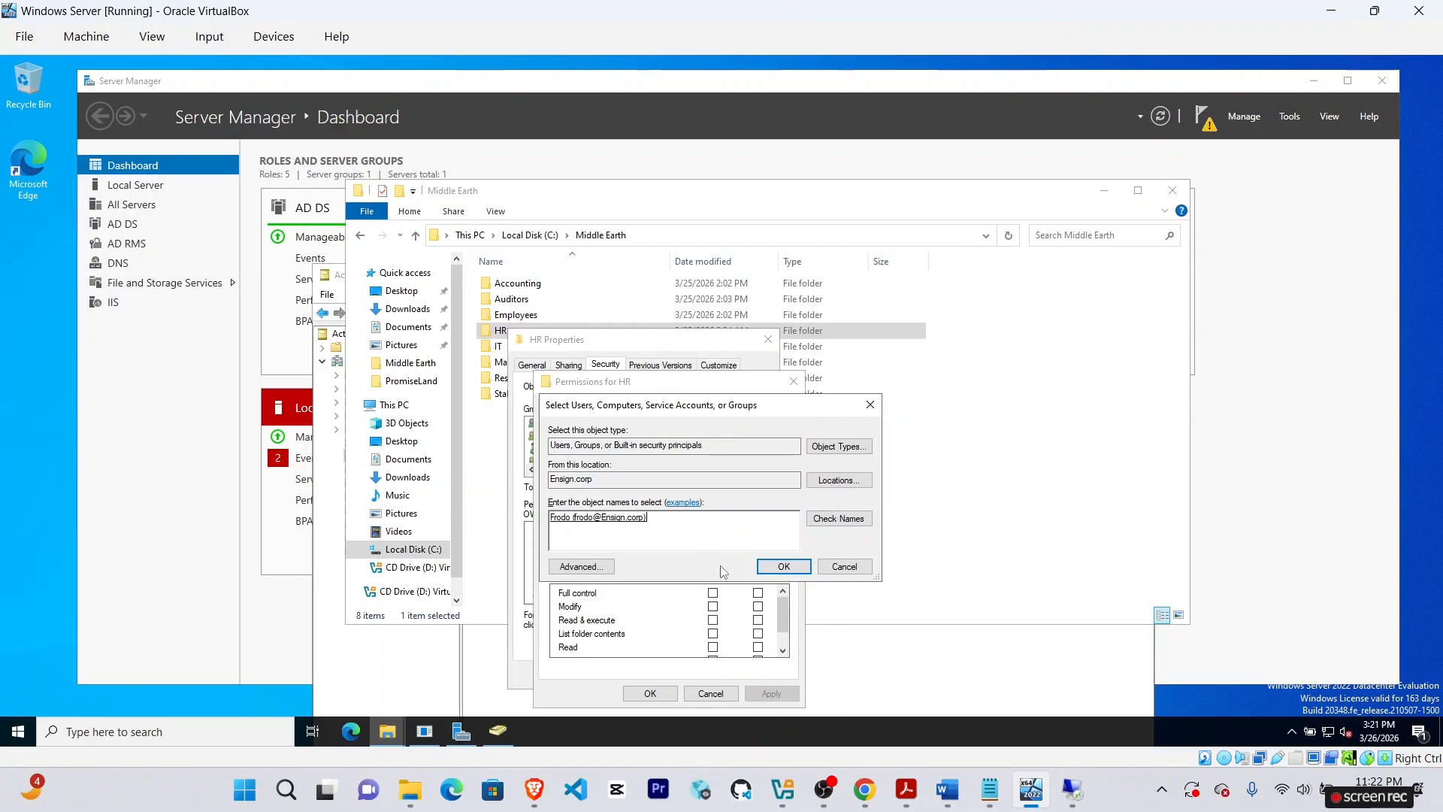
{"action": "left_click", "coordinate": [786, 568]}
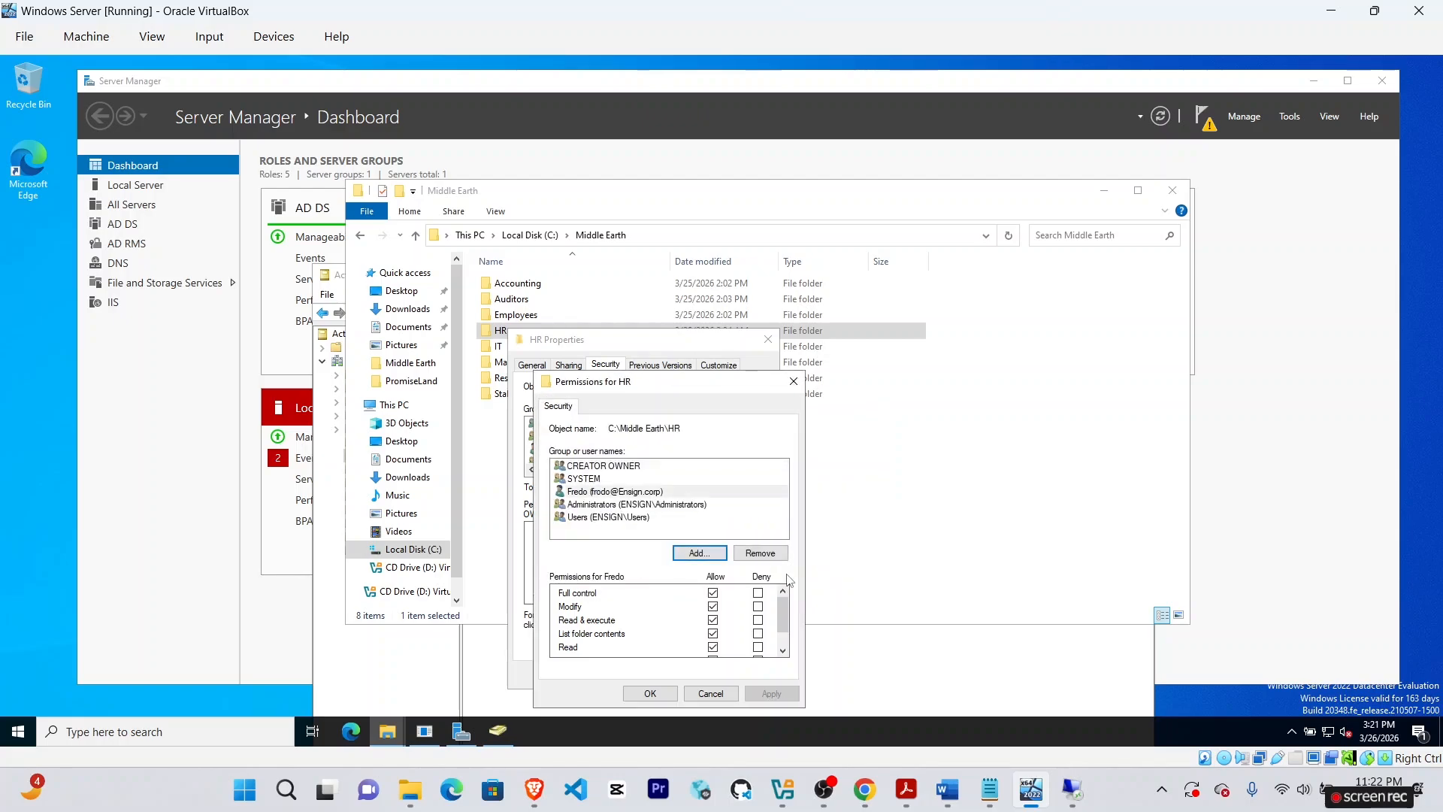
{"action": "mouse_move", "coordinate": [785, 602]}
{"action": "left_mouse_down"}
{"action": "mouse_move", "coordinate": [790, 617]}
{"action": "mouse_move", "coordinate": [790, 593]}
{"action": "left_mouse_up"}
{"action": "left_click", "coordinate": [650, 693]}
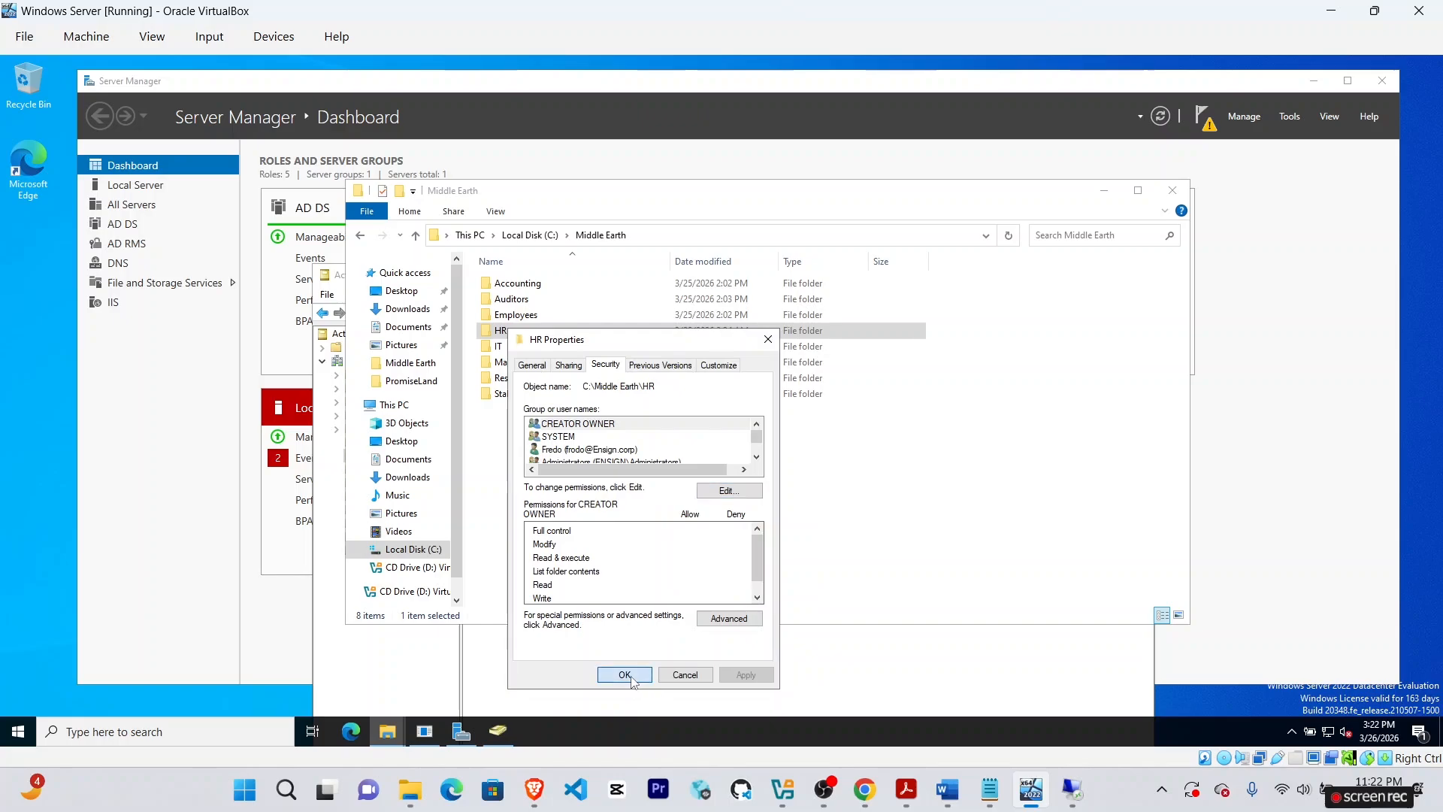
{"action": "left_click", "coordinate": [648, 677]}
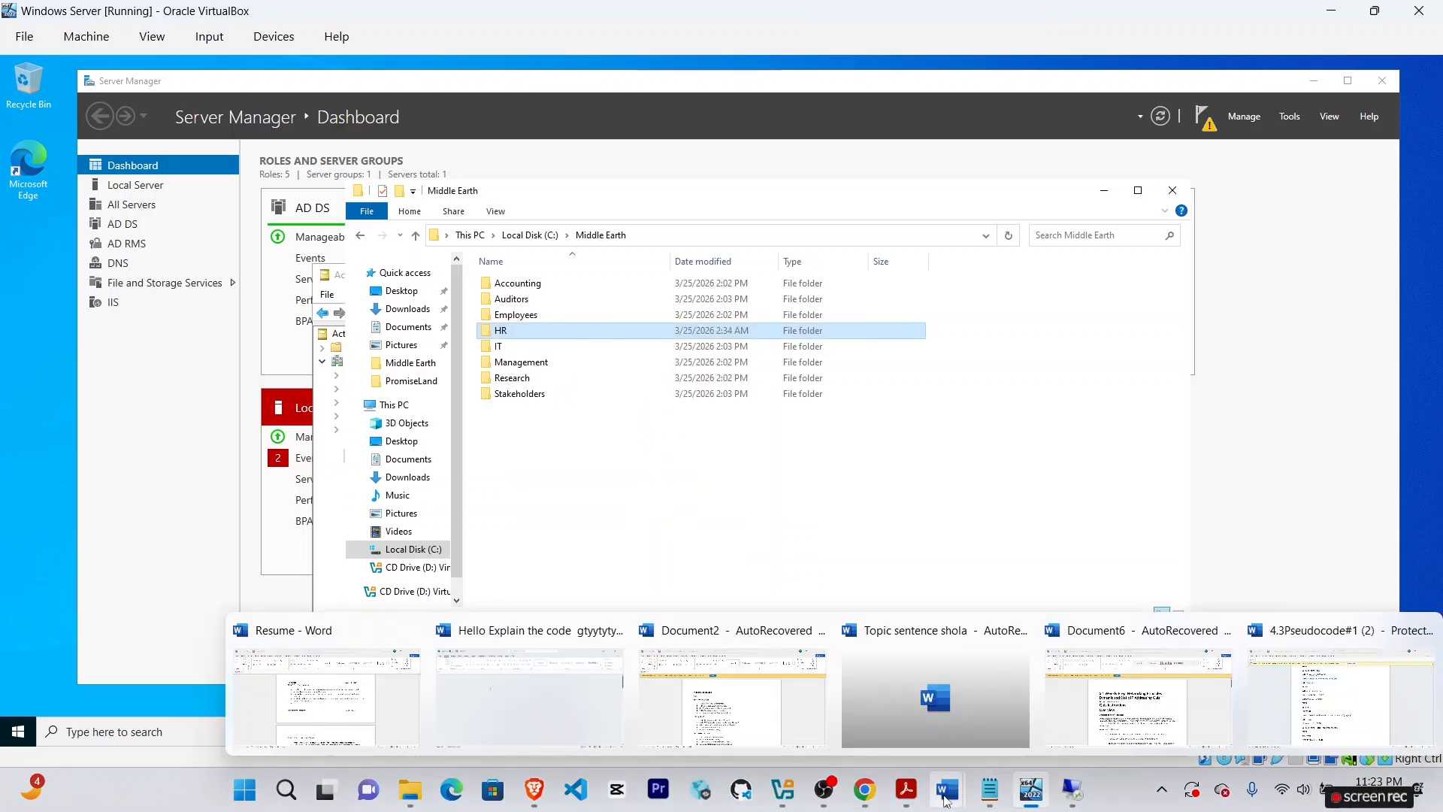
Check the assignment's permission requirements for the Research folder in Canvas.
{"action": "mouse_move", "coordinate": [864, 788]}
{"action": "left_click", "coordinate": [865, 744]}
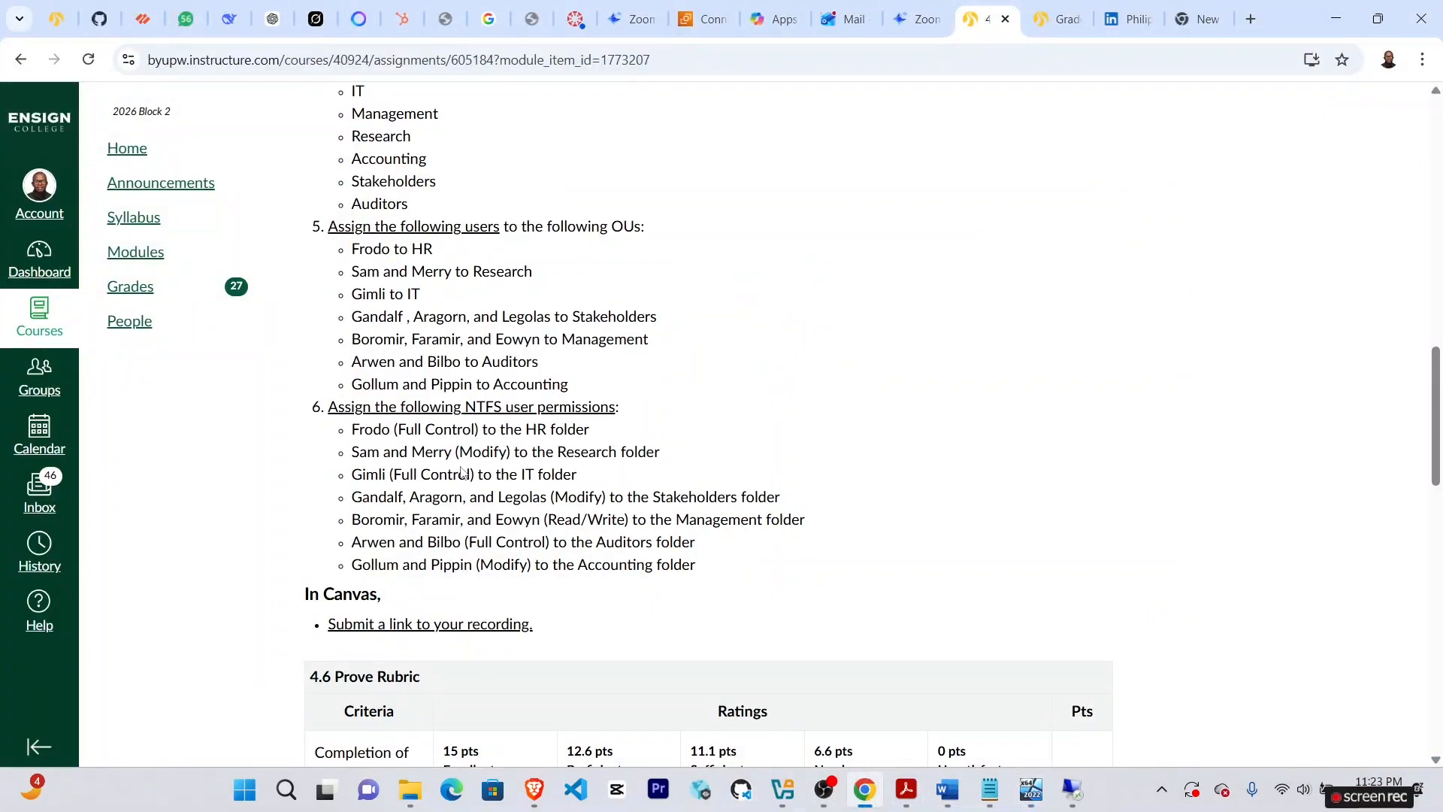
{"action": "left_click", "coordinate": [1038, 804]}
{"action": "right_click", "coordinate": [524, 378]}
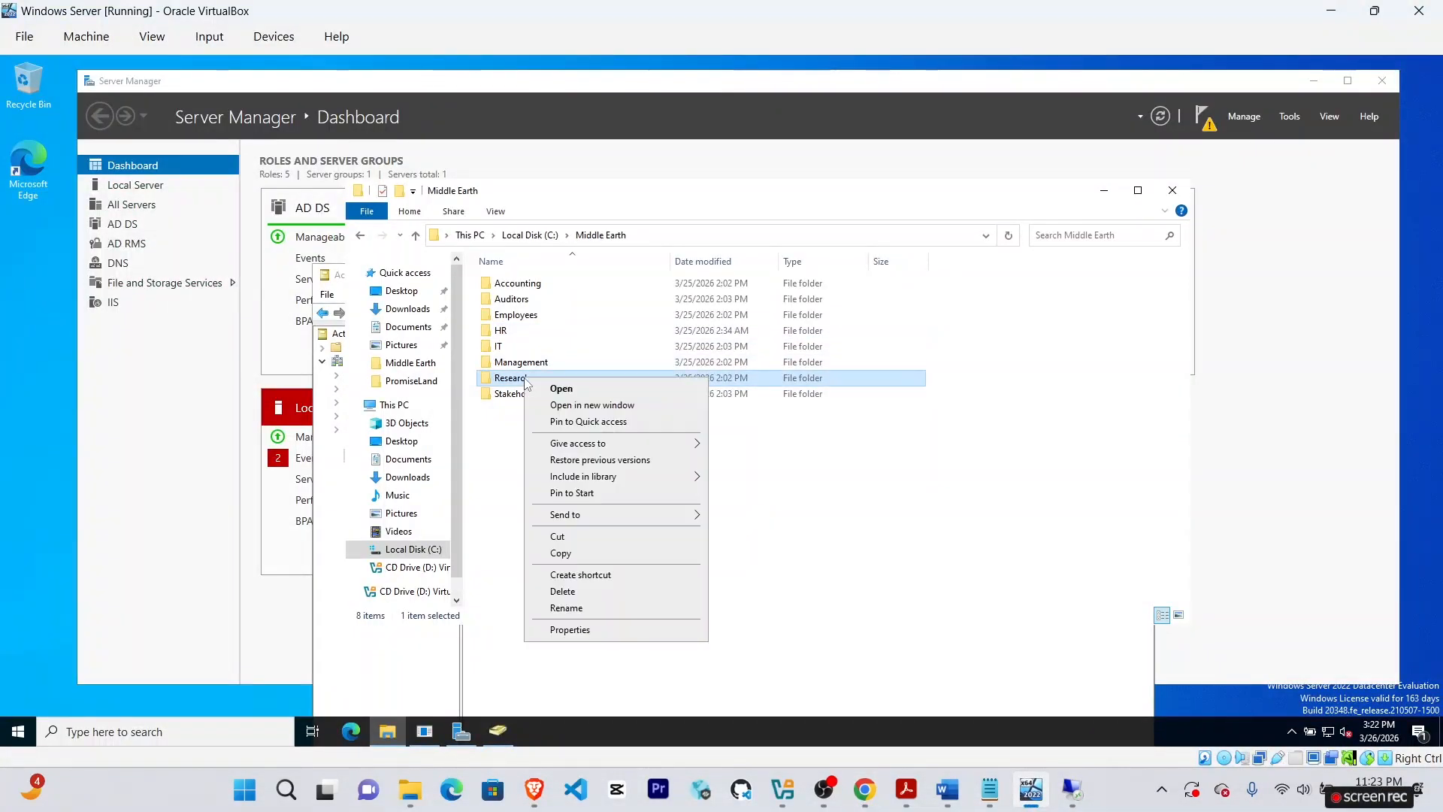
{"action": "left_click", "coordinate": [759, 496]}
{"action": "left_click", "coordinate": [866, 790]}
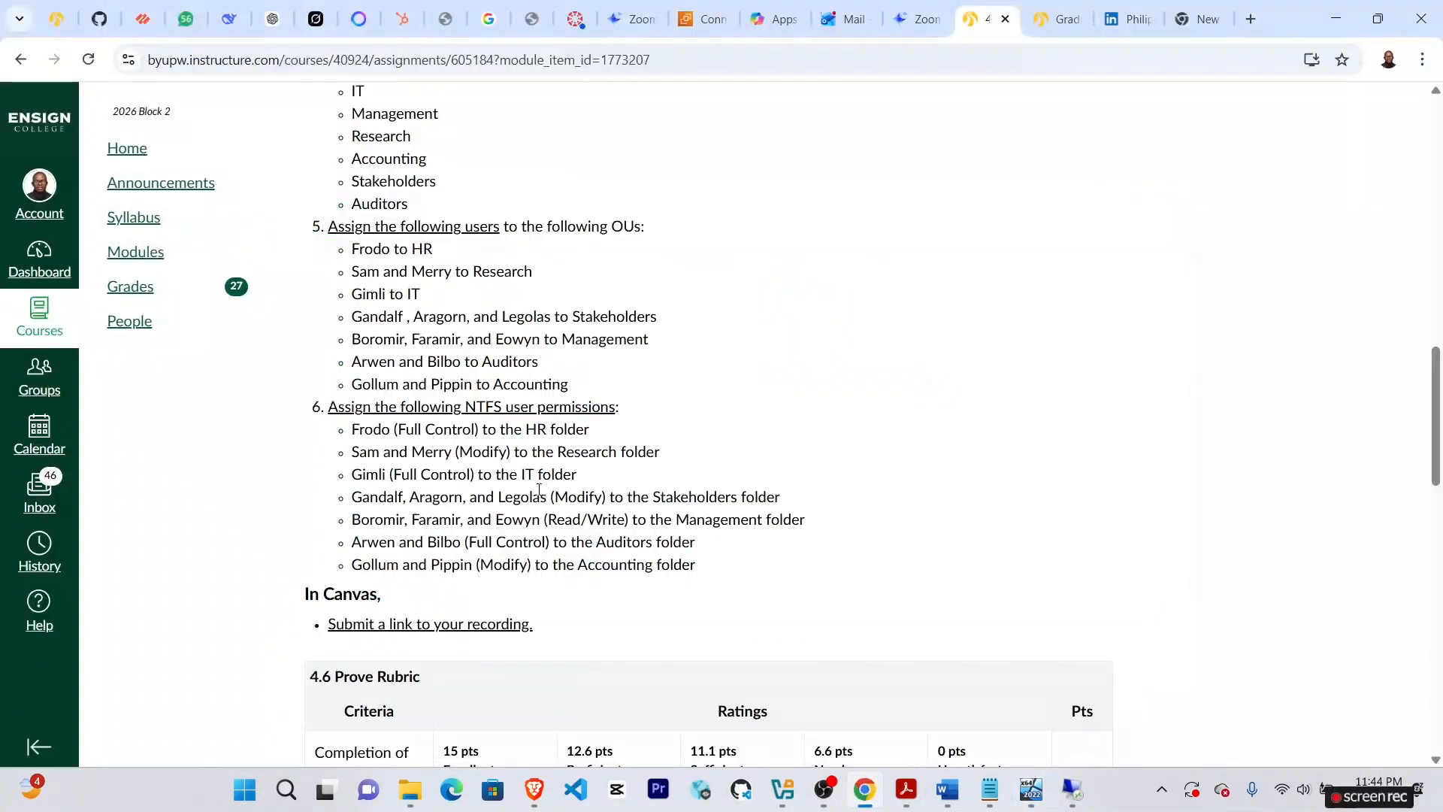
{"action": "left_click", "coordinate": [1031, 789]}
Add Merry to the Research folder's permissions with Modify allowed.
{"action": "right_click", "coordinate": [517, 377]}
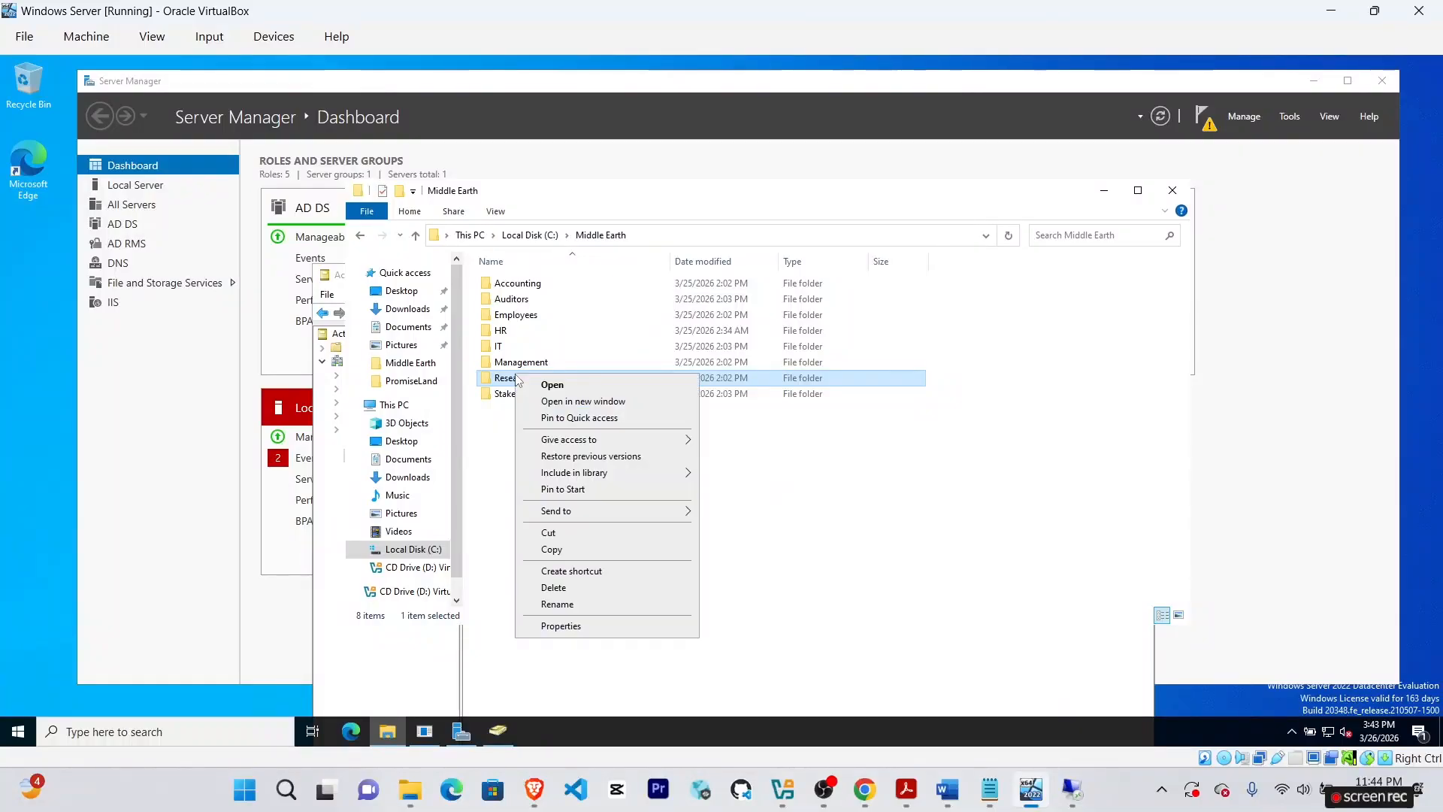
{"action": "left_click", "coordinate": [560, 625]}
{"action": "left_click", "coordinate": [630, 383]}
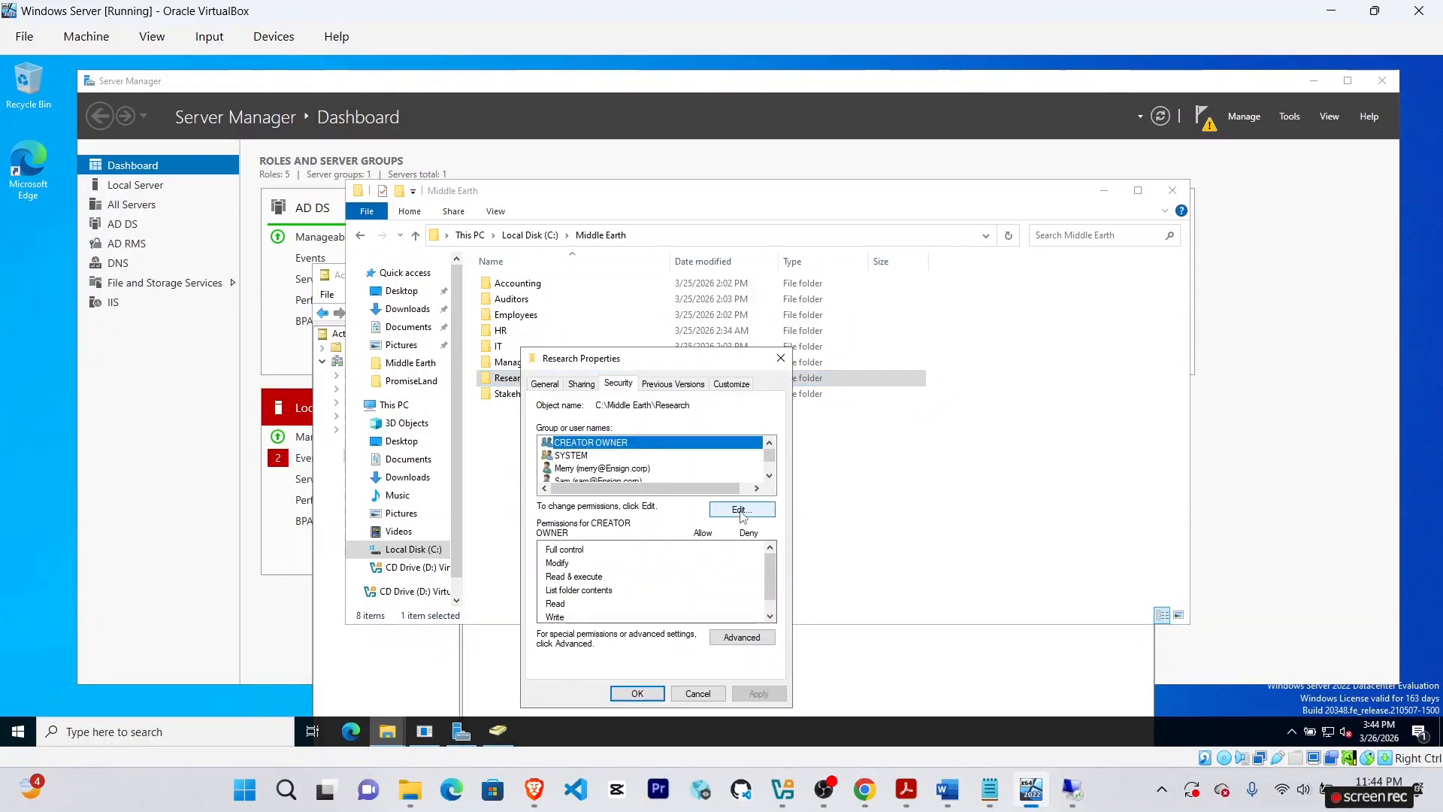
{"action": "left_click", "coordinate": [741, 511]}
{"action": "left_click", "coordinate": [720, 554]}
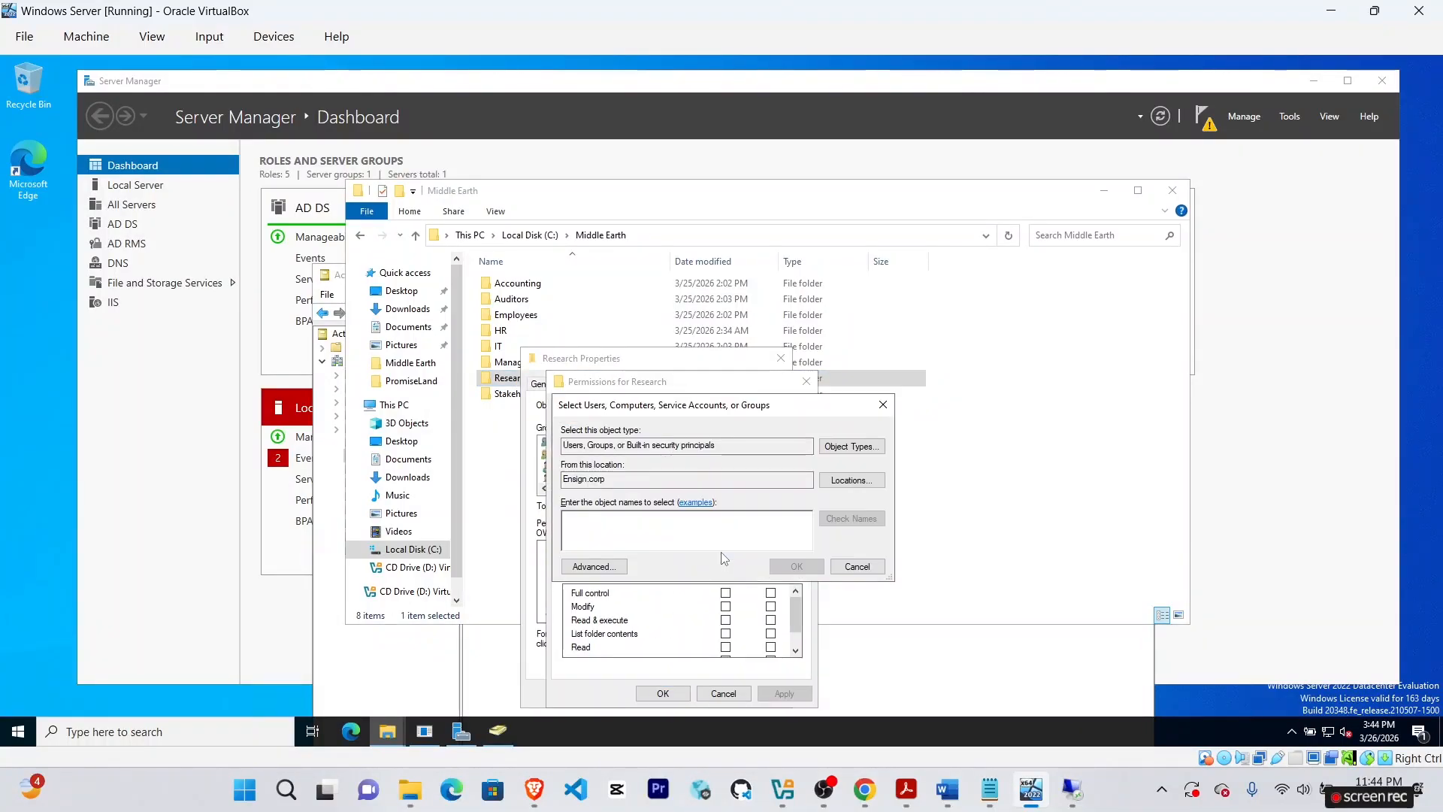
{"action": "type", "text": "Merry"}
{"action": "left_click", "coordinate": [852, 519]}
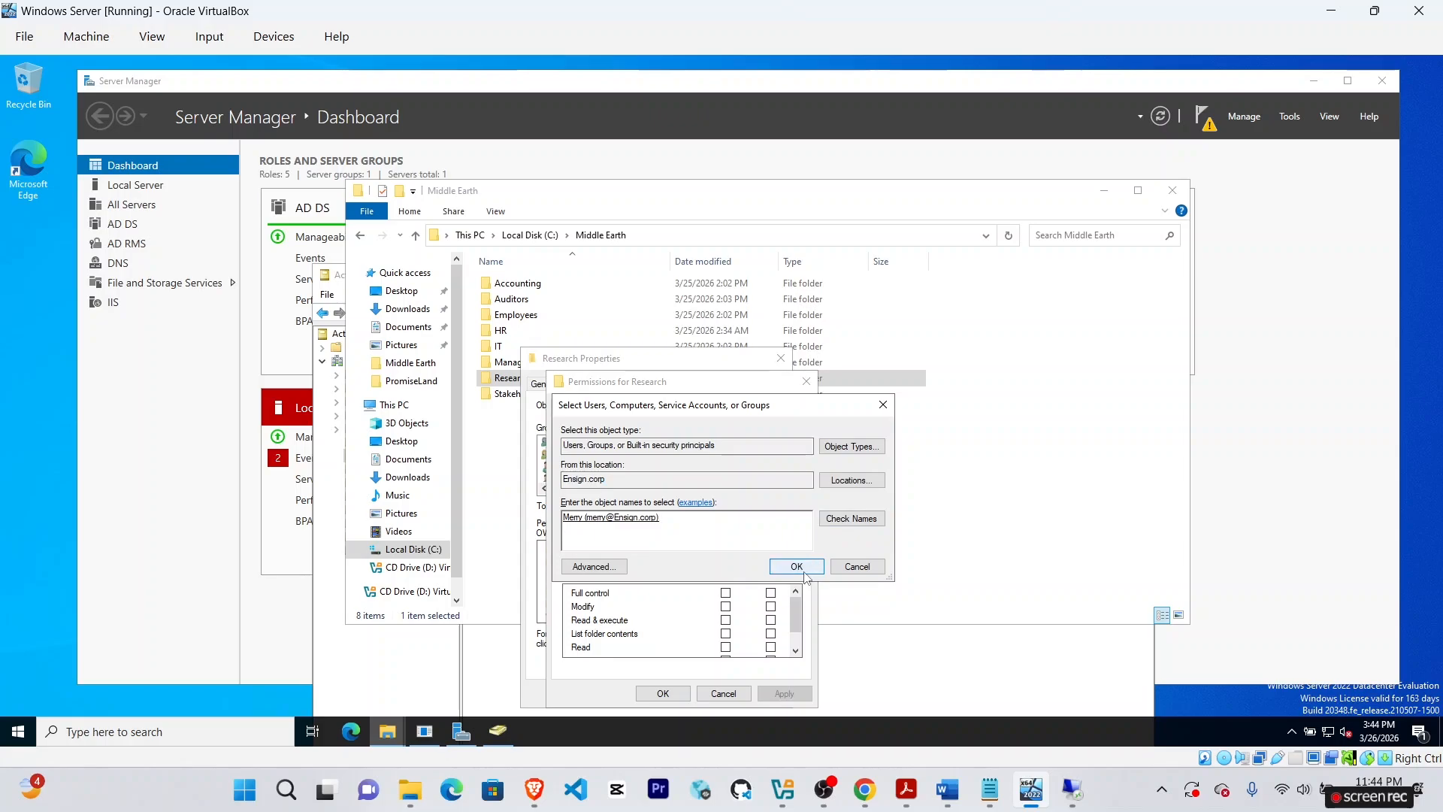
{"action": "left_click", "coordinate": [797, 566]}
{"action": "left_click", "coordinate": [864, 789]}
{"action": "left_click", "coordinate": [1031, 789]}
{"action": "left_click", "coordinate": [725, 606]}
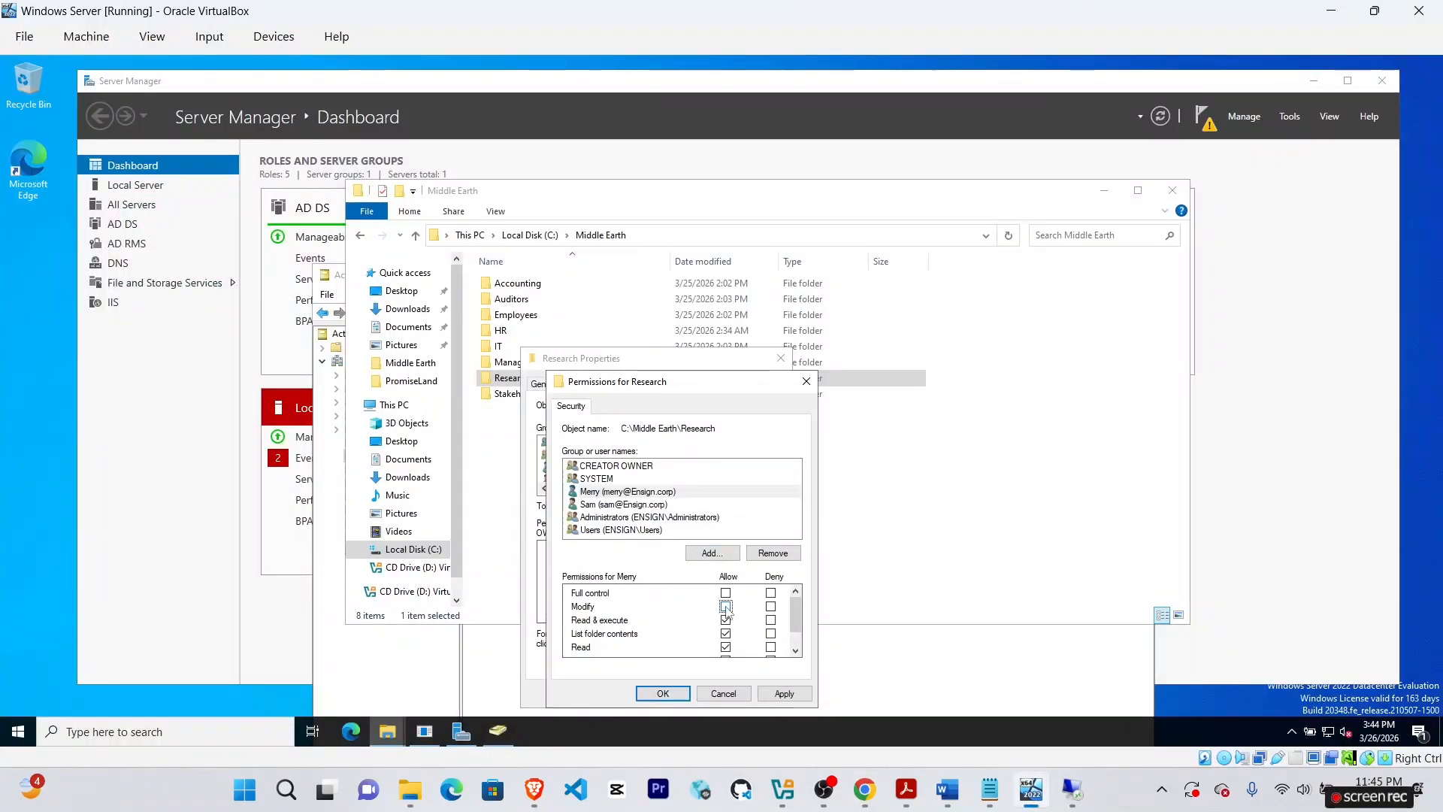
{"action": "left_click", "coordinate": [661, 693]}
{"action": "left_click", "coordinate": [655, 693]}
Add Sam to the Research folder's permissions with Modify and save.
{"action": "right_click", "coordinate": [549, 379]}
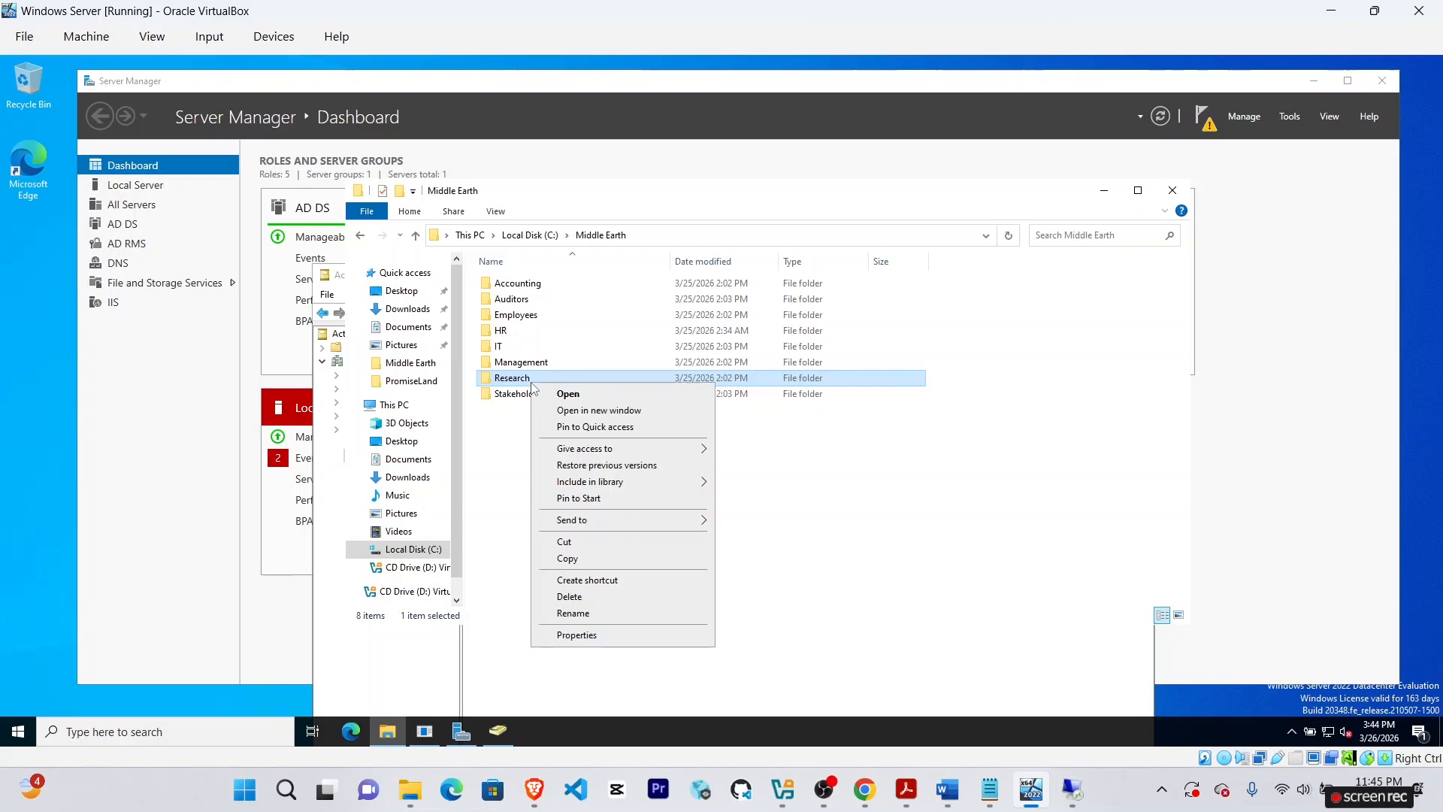
{"action": "left_click", "coordinate": [574, 632]}
{"action": "left_click", "coordinate": [633, 384]}
{"action": "left_click", "coordinate": [757, 508]}
{"action": "left_click", "coordinate": [729, 555]}
{"action": "type", "text": "sam"}
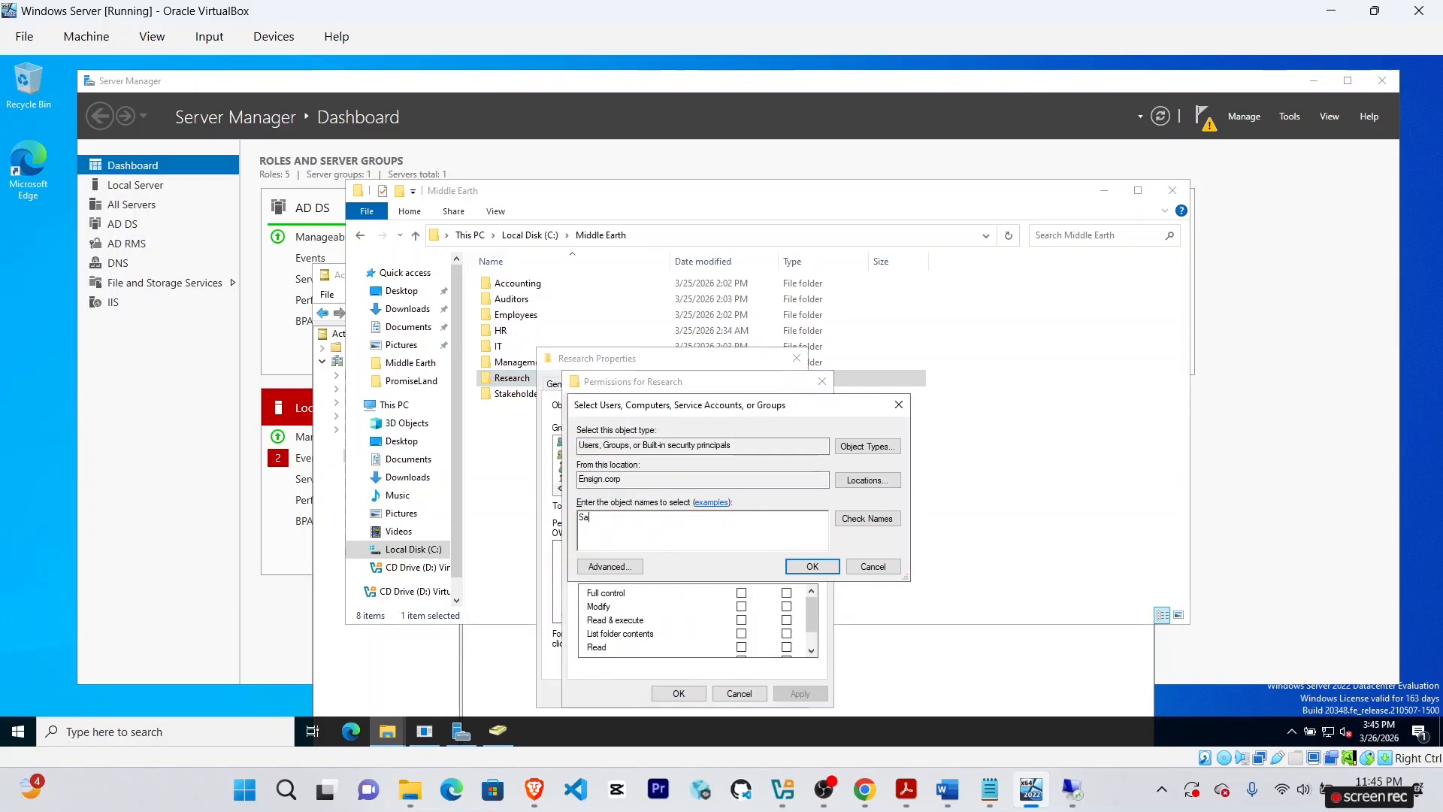
{"action": "left_click", "coordinate": [868, 518]}
{"action": "left_click", "coordinate": [812, 566]}
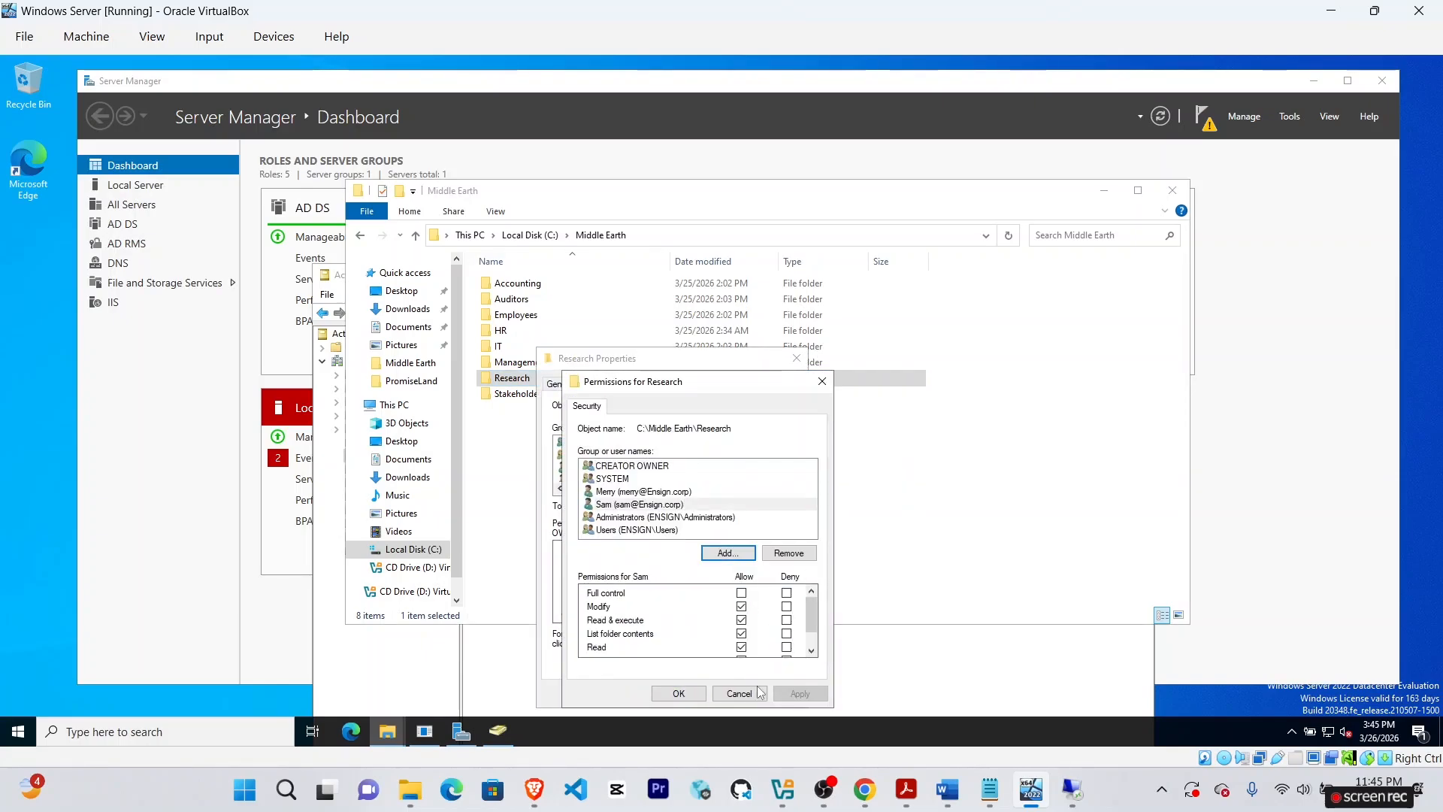
{"action": "left_click", "coordinate": [680, 695]}
{"action": "left_click", "coordinate": [666, 696]}
{"action": "left_click", "coordinate": [864, 789]}
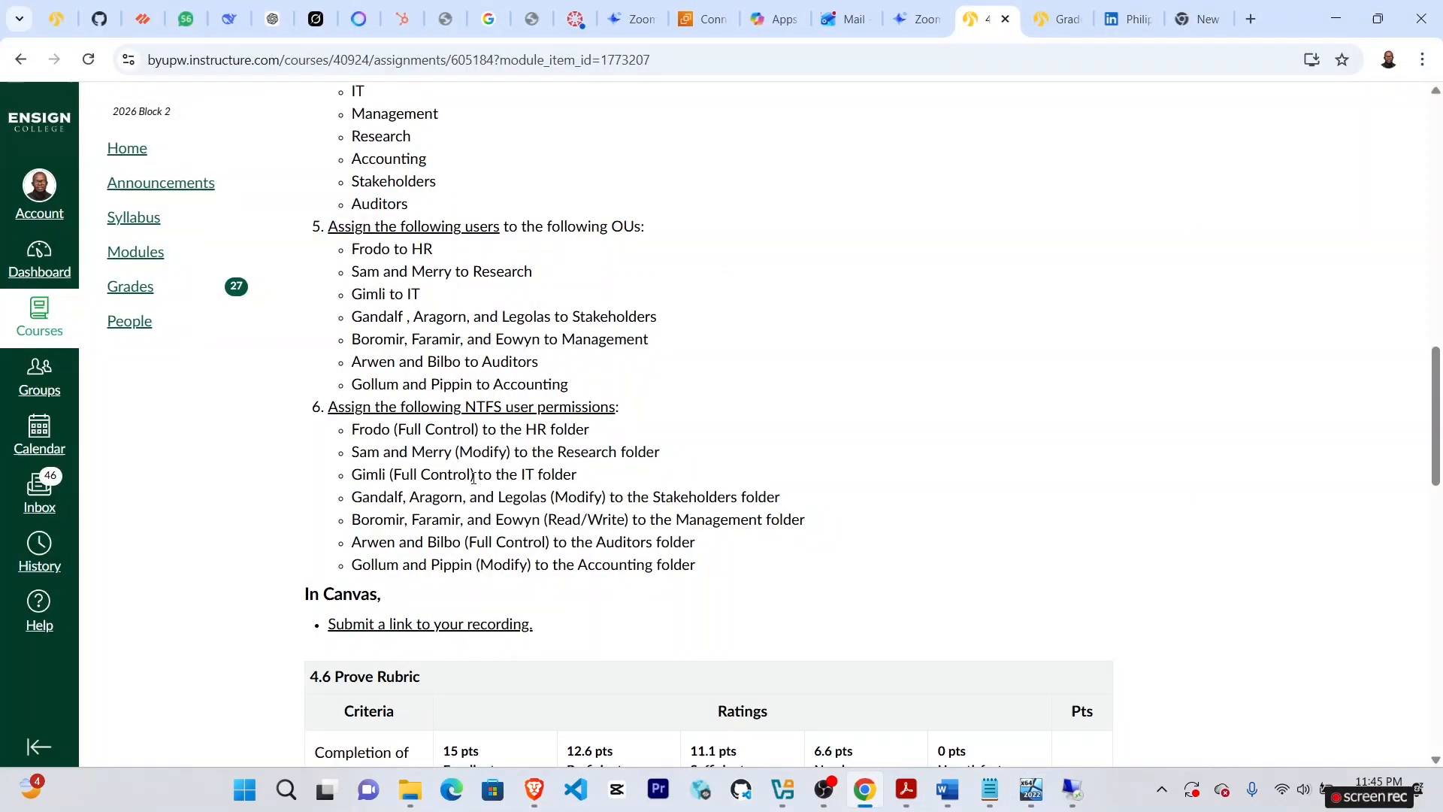
Add Gimli to the IT folder's security permissions.
{"action": "left_click", "coordinate": [1031, 789]}
{"action": "right_click", "coordinate": [504, 345]}
{"action": "left_click", "coordinate": [549, 594]}
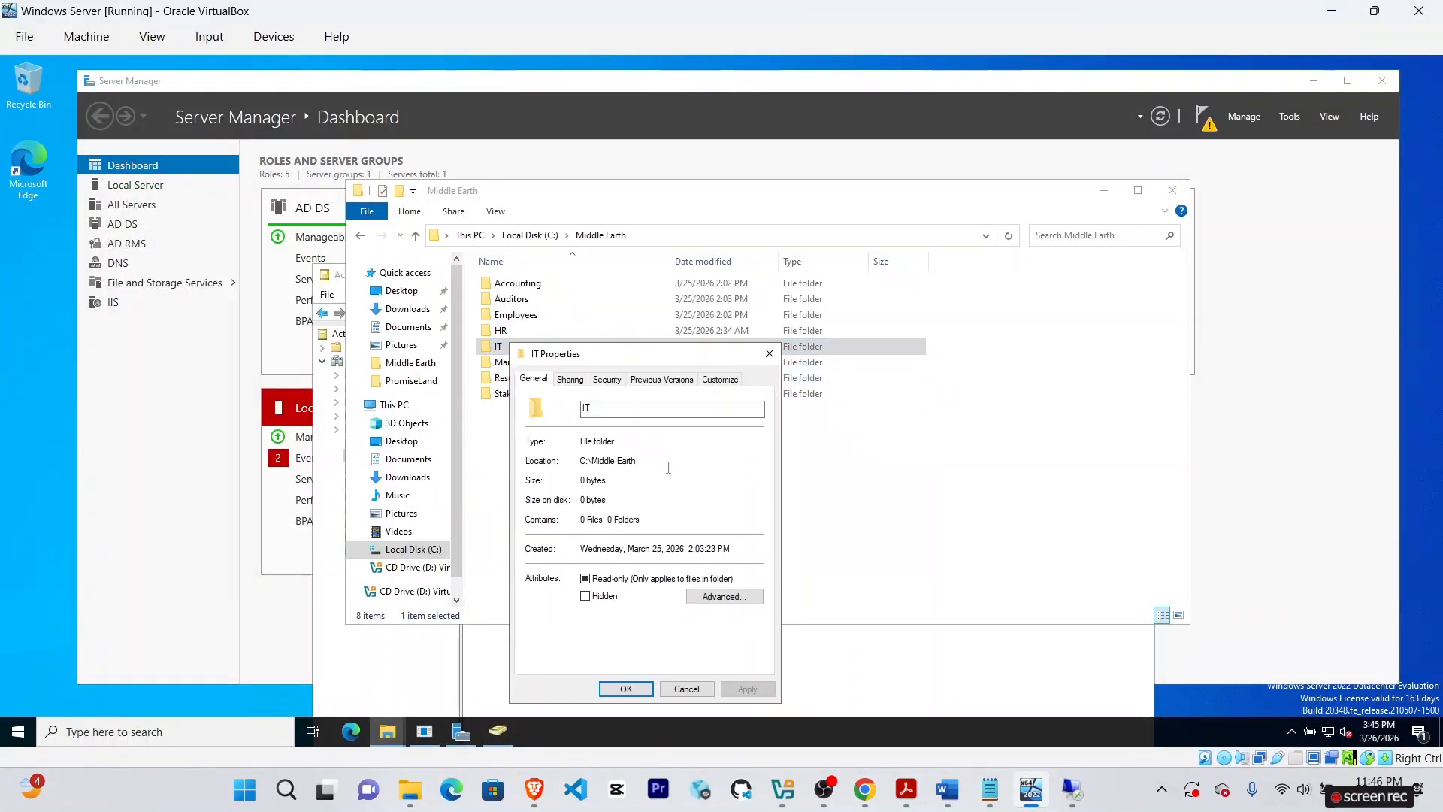
{"action": "left_click", "coordinate": [610, 381]}
{"action": "left_click", "coordinate": [728, 503]}
{"action": "left_click", "coordinate": [701, 552]}
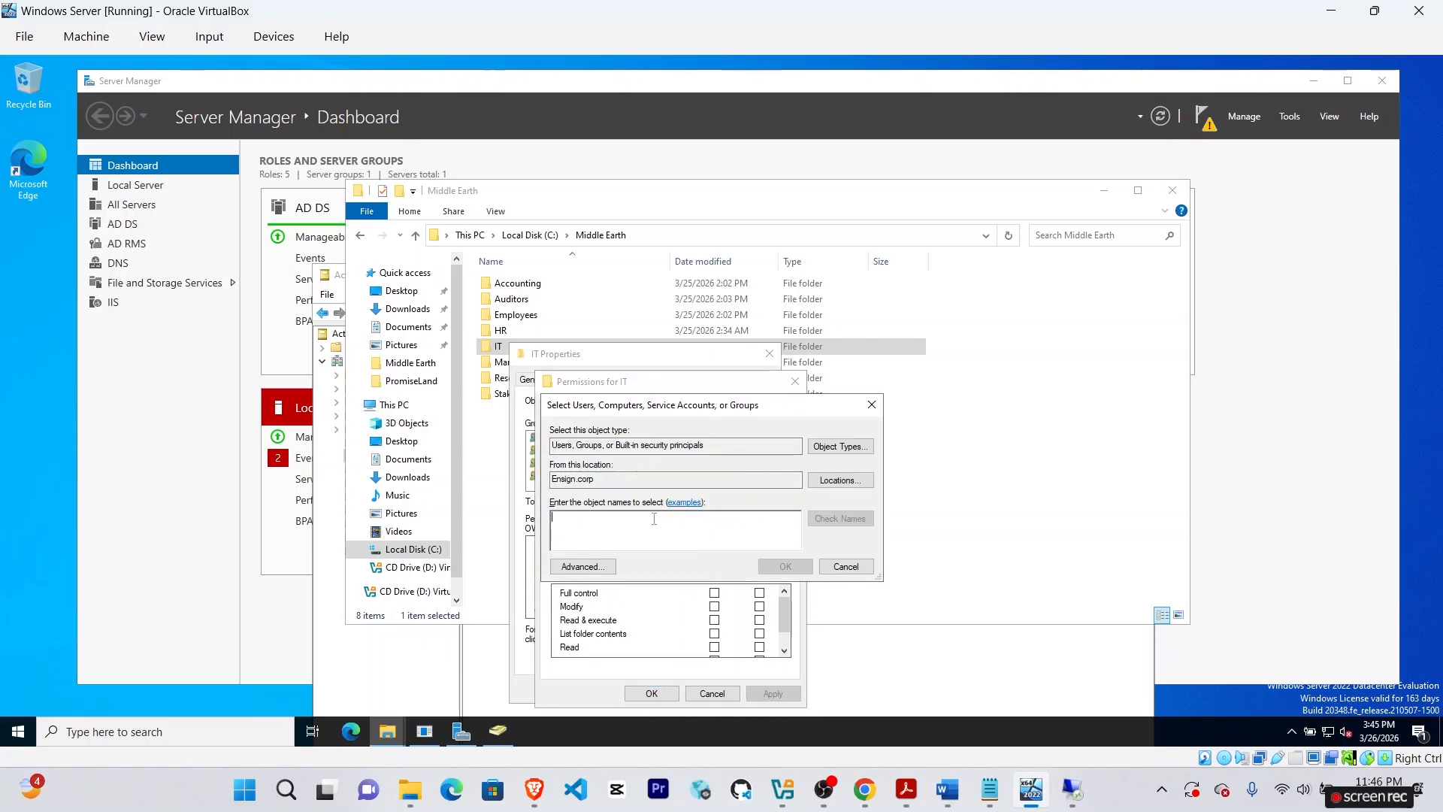
{"action": "type", "text": "Gimli"}
{"action": "left_click", "coordinate": [861, 528]}
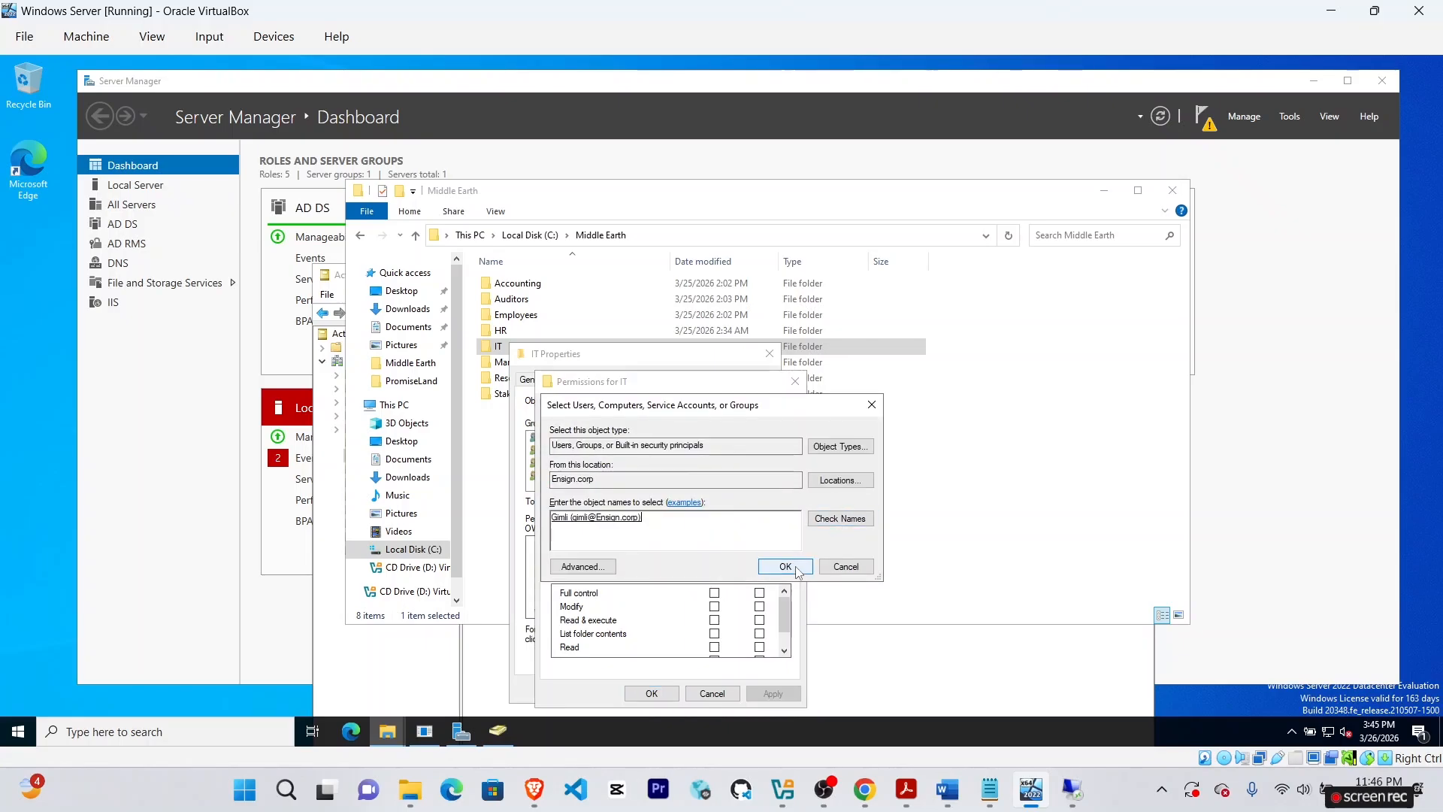
{"action": "left_click", "coordinate": [785, 566]}
Save Gimli's Full Control on the IT folder and close its properties.
{"action": "left_click", "coordinate": [1031, 789]}
{"action": "mouse_move", "coordinate": [1067, 803]}
{"action": "left_click", "coordinate": [1031, 789]}
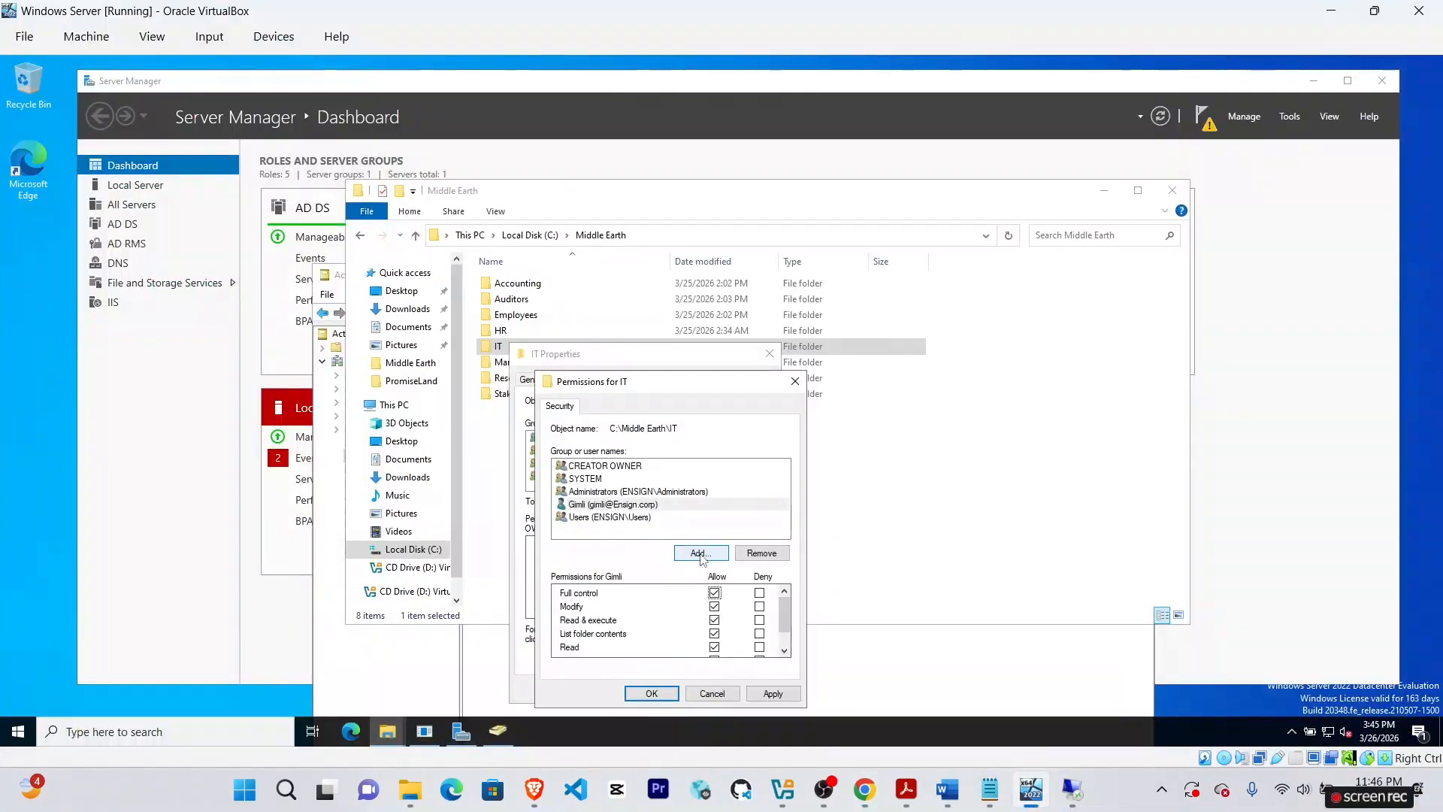
{"action": "left_click", "coordinate": [653, 692]}
{"action": "left_click", "coordinate": [645, 690]}
{"action": "left_click", "coordinate": [867, 796]}
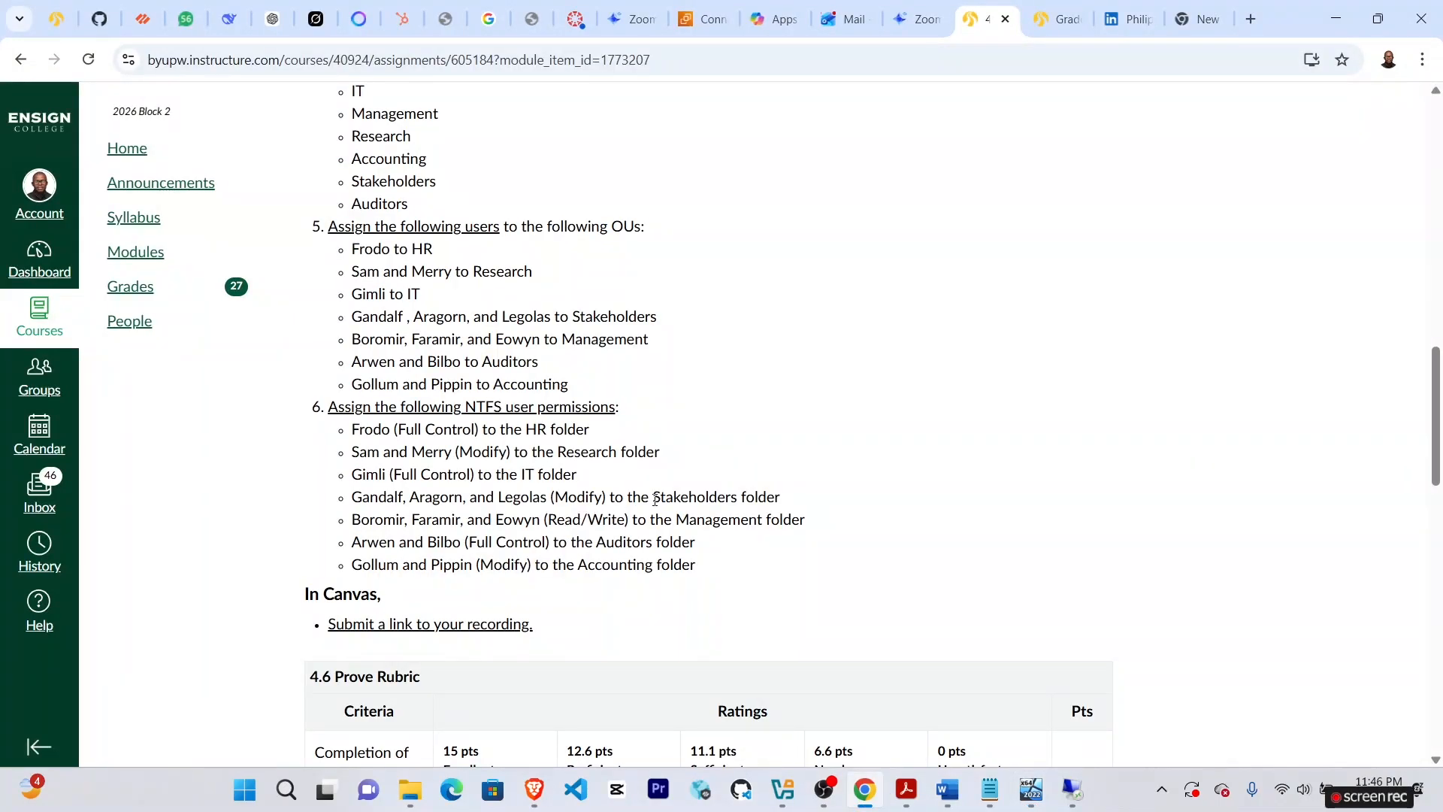
Open the Stakeholders folder's Security properties and start editing its permissions.
{"action": "left_click", "coordinate": [1031, 789]}
{"action": "left_click", "coordinate": [511, 393]}
{"action": "right_click", "coordinate": [525, 393]}
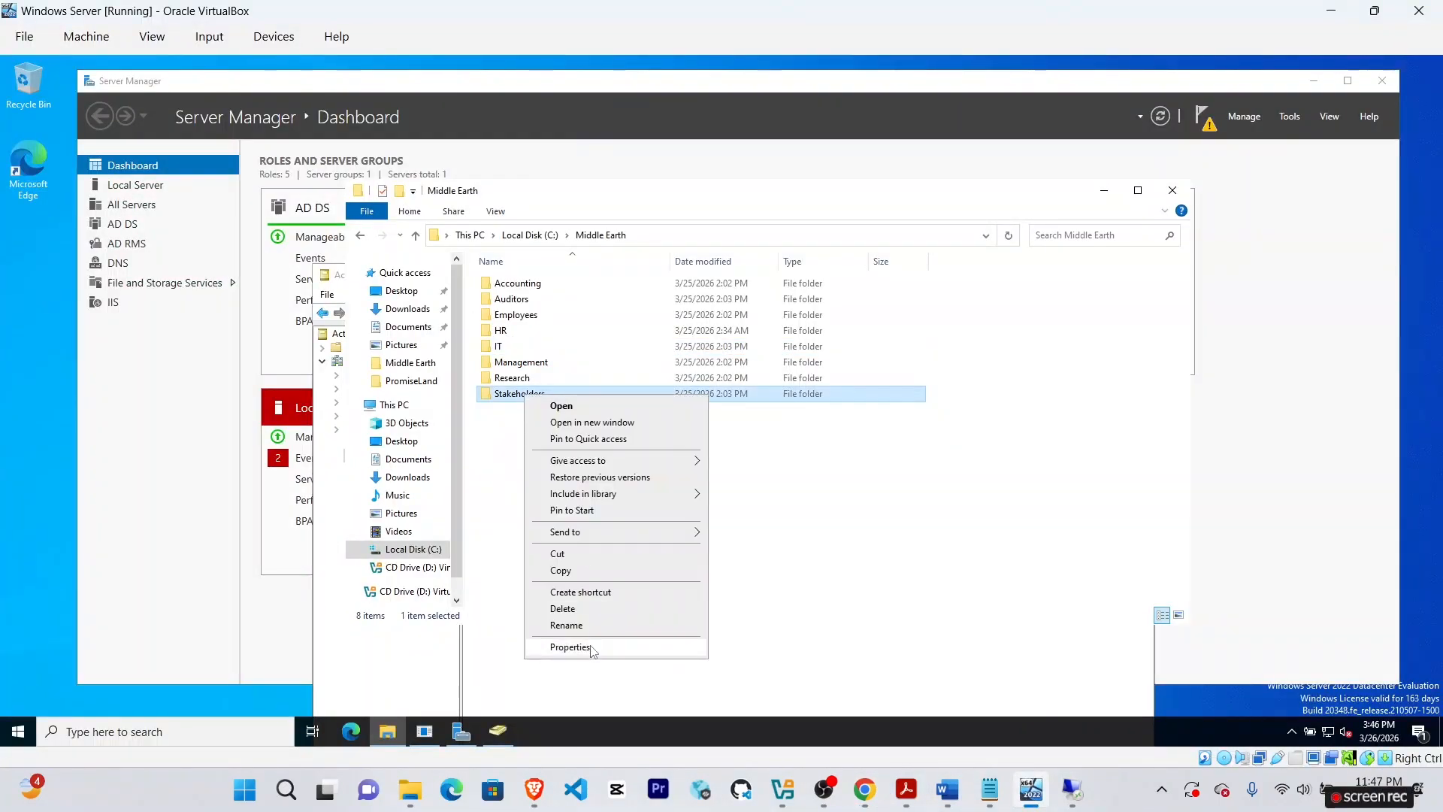
{"action": "left_click", "coordinate": [559, 651]}
{"action": "left_click", "coordinate": [628, 384]}
{"action": "left_click", "coordinate": [743, 506]}
Add the first Stakeholders user to the folder permissions with Modify allowed and applied.
{"action": "left_click", "coordinate": [715, 554]}
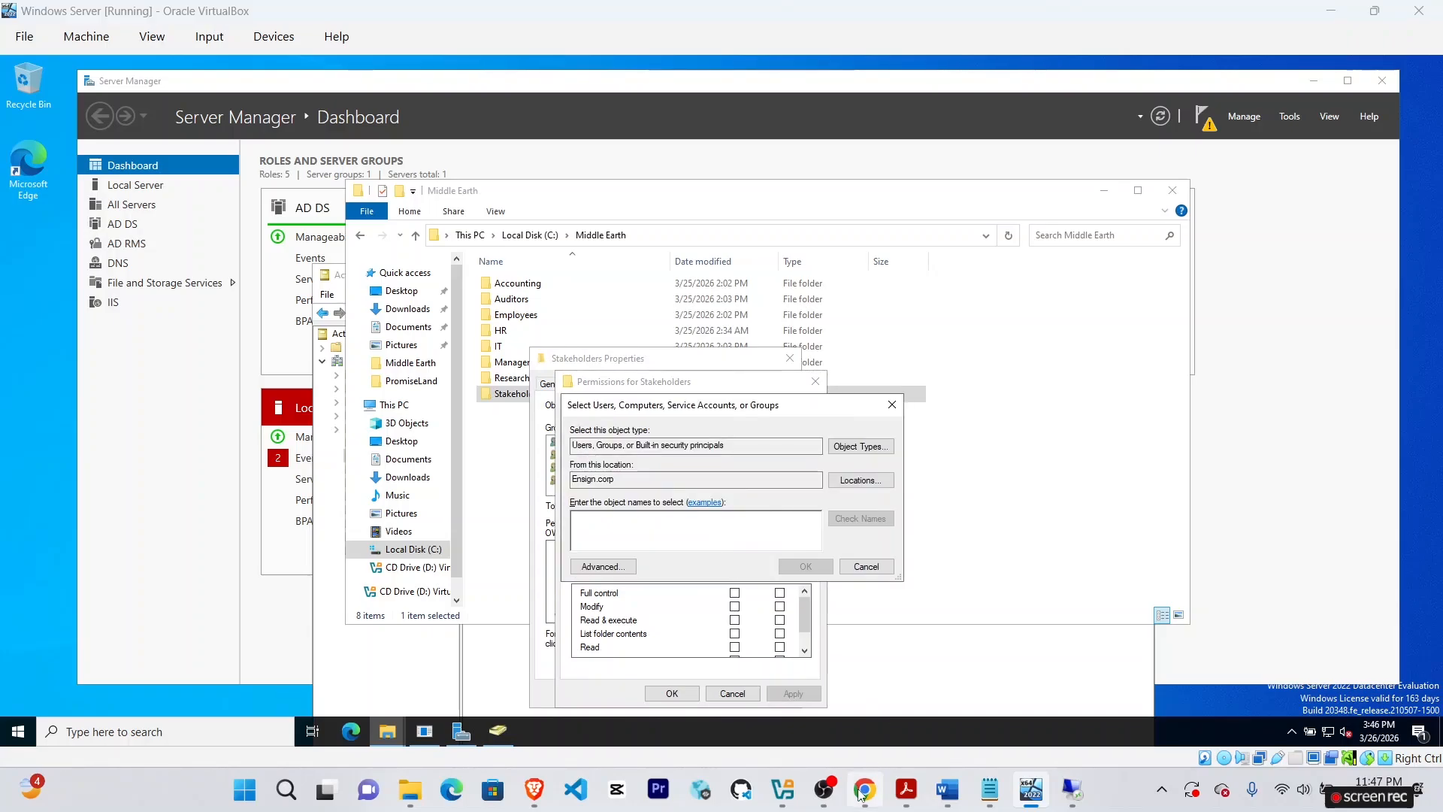
{"action": "left_click", "coordinate": [864, 790]}
{"action": "left_click", "coordinate": [1031, 789]}
{"action": "type", "text": "Ga"}
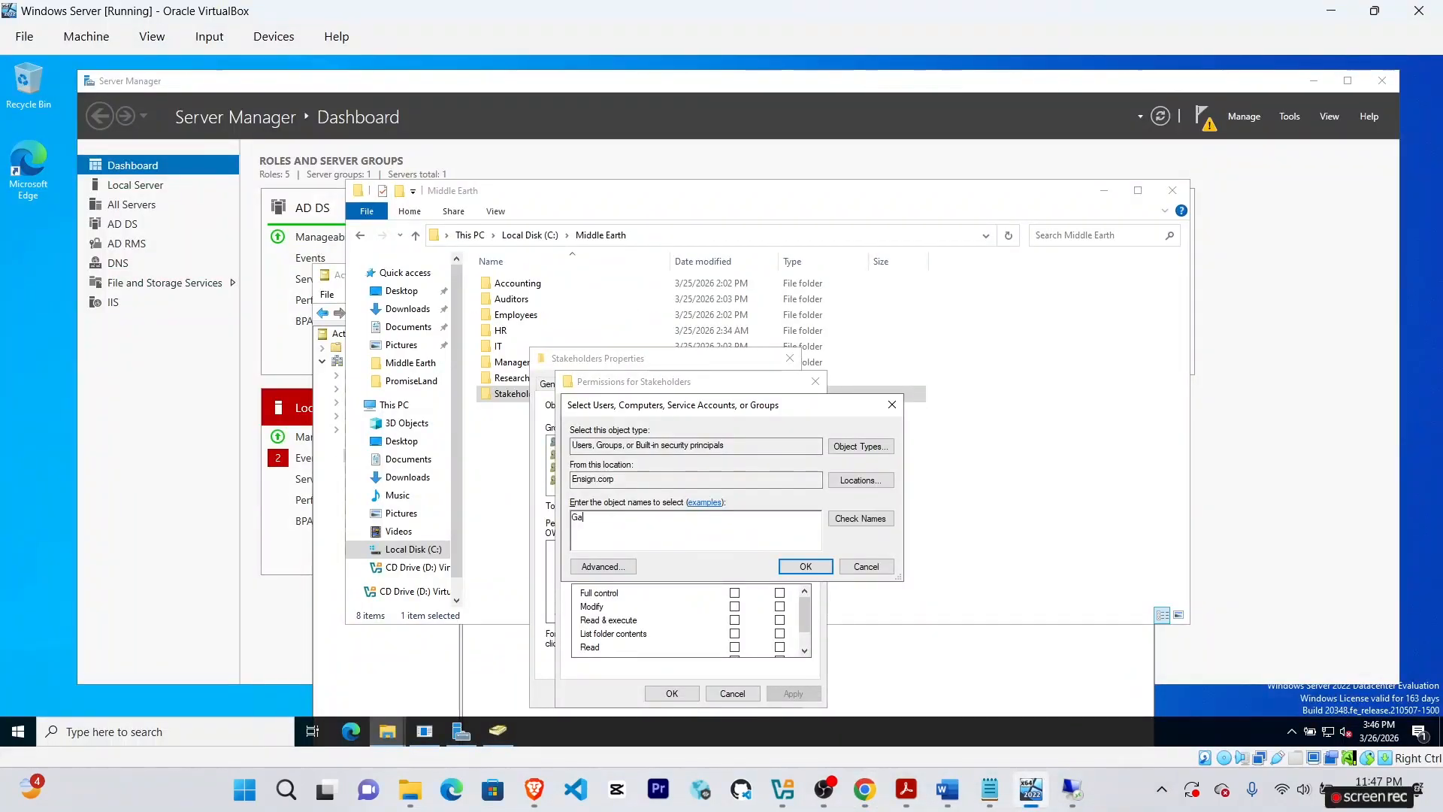
{"action": "type", "text": "ndalf"}
{"action": "left_click", "coordinate": [875, 518]}
{"action": "left_click", "coordinate": [805, 567]}
{"action": "left_click", "coordinate": [864, 789]}
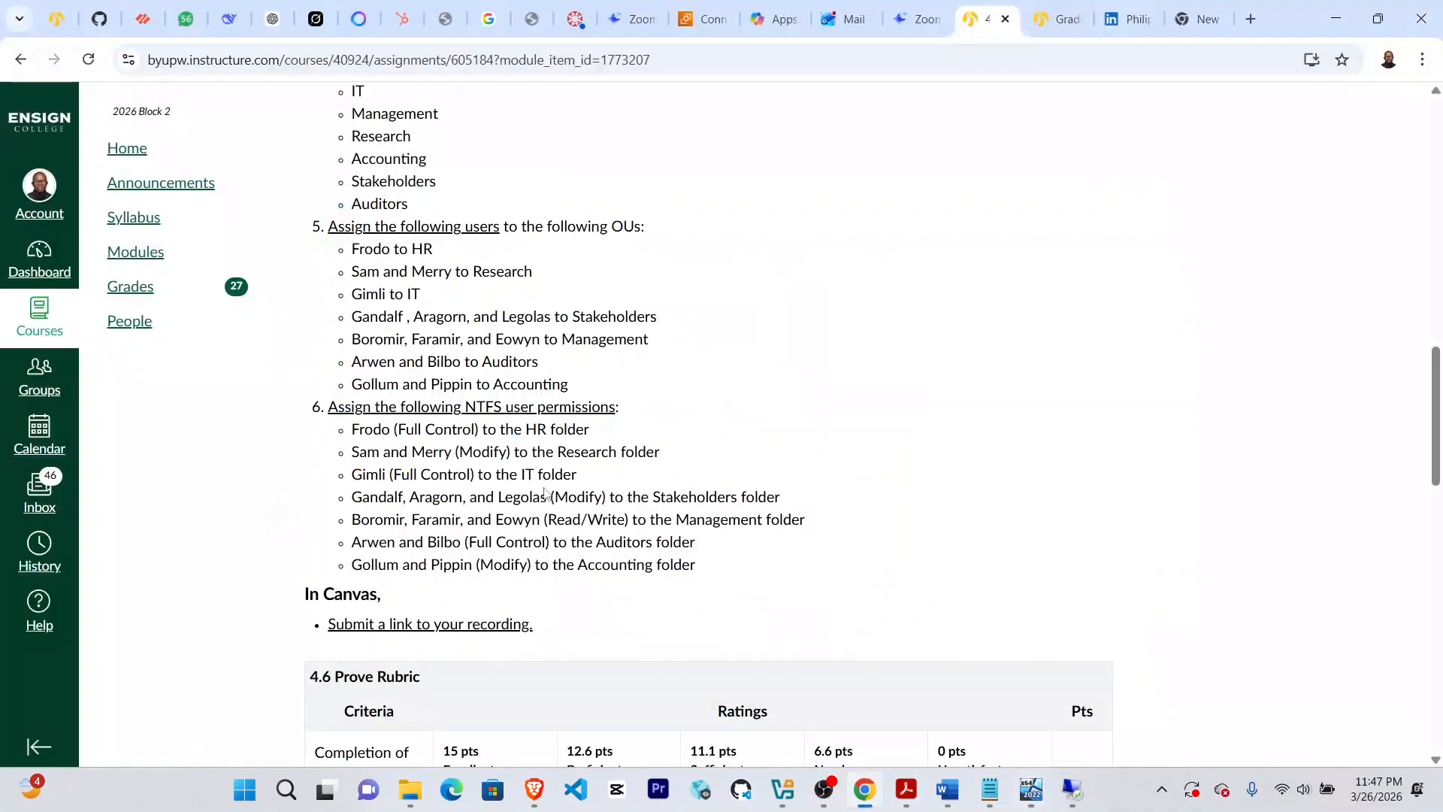
{"action": "left_click", "coordinate": [1031, 789]}
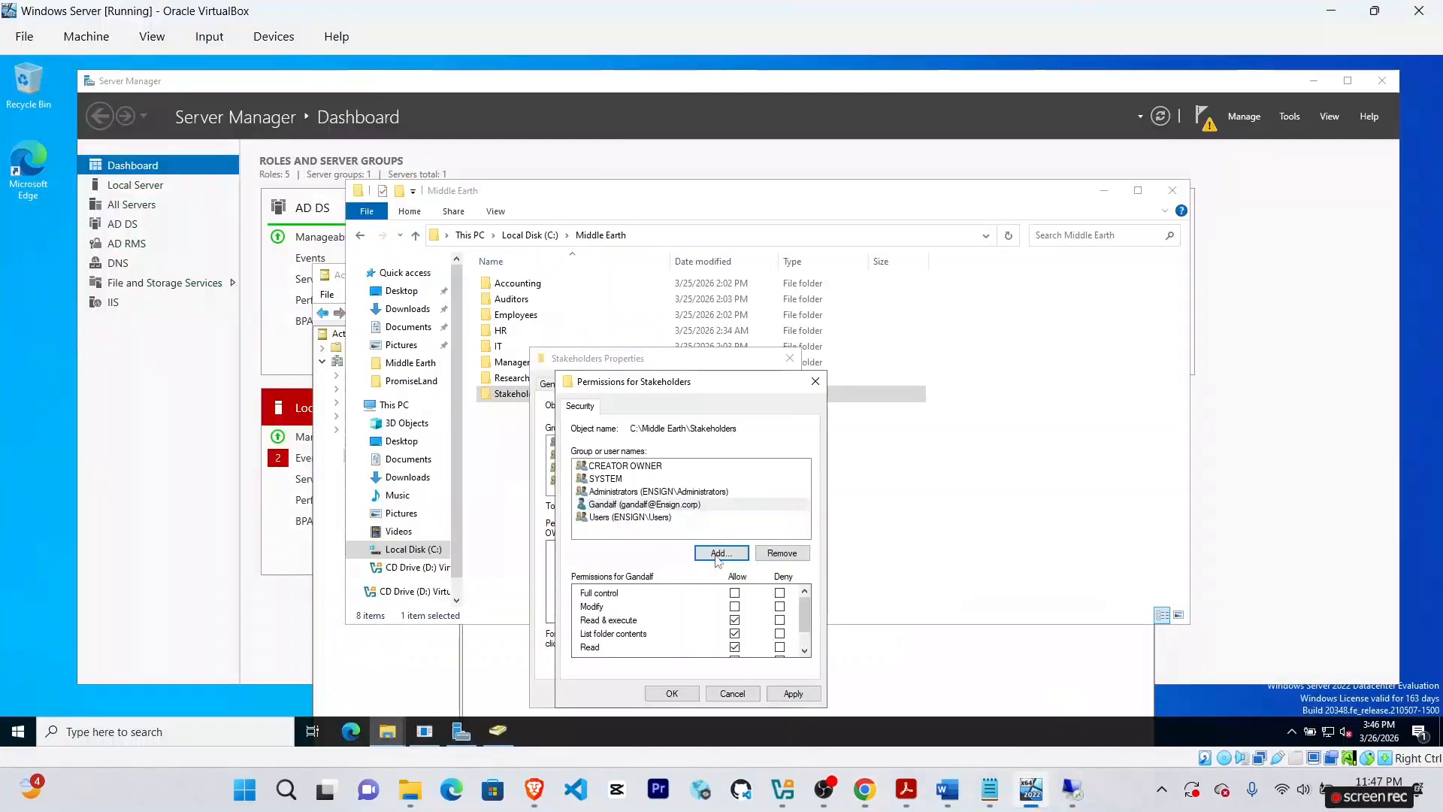
{"action": "left_click", "coordinate": [793, 693]}
Look up the second Stakeholders user's account, correcting the misspelled name until it resolves.
{"action": "left_click", "coordinate": [721, 553]}
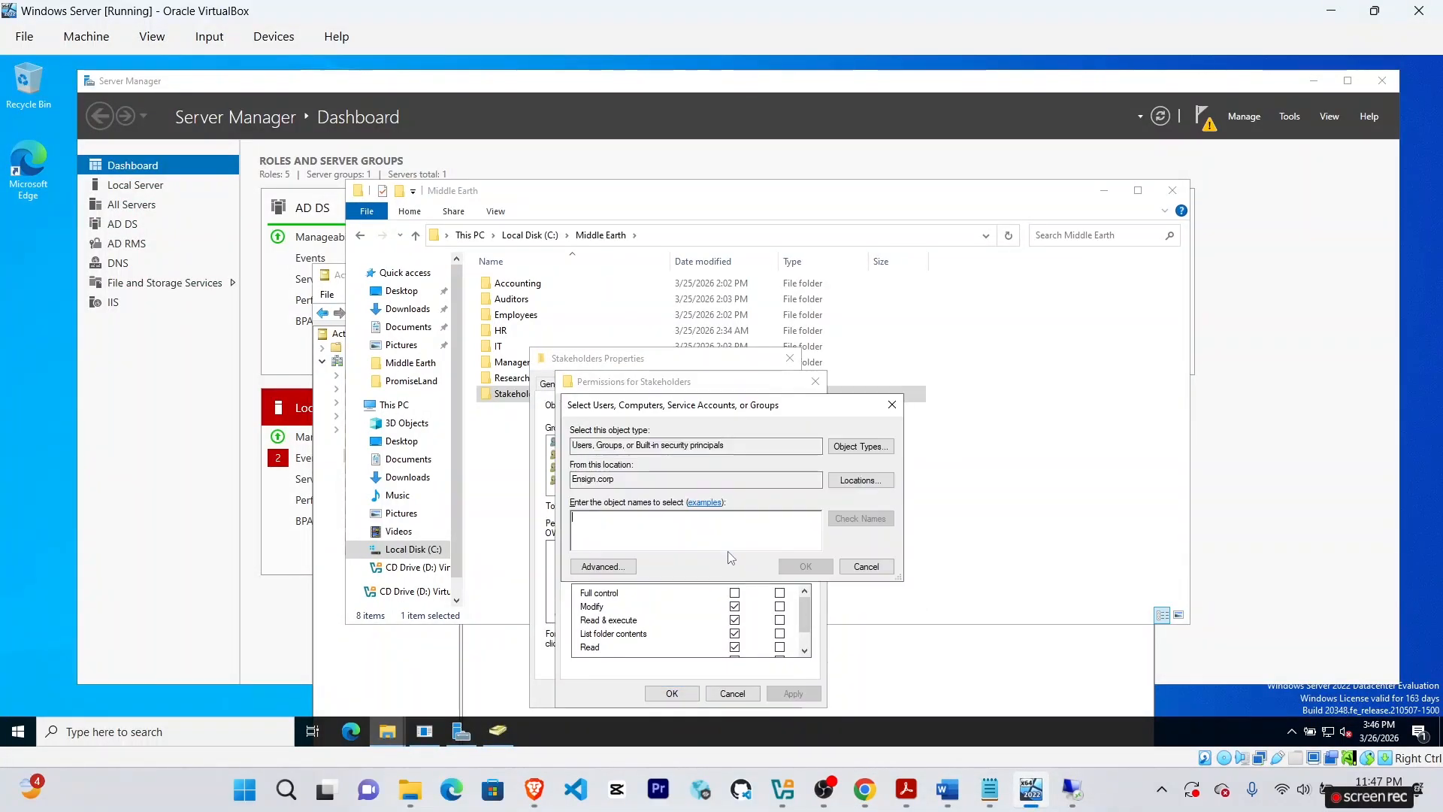
{"action": "type", "text": "Arogom"}
{"action": "left_click", "coordinate": [860, 518]}
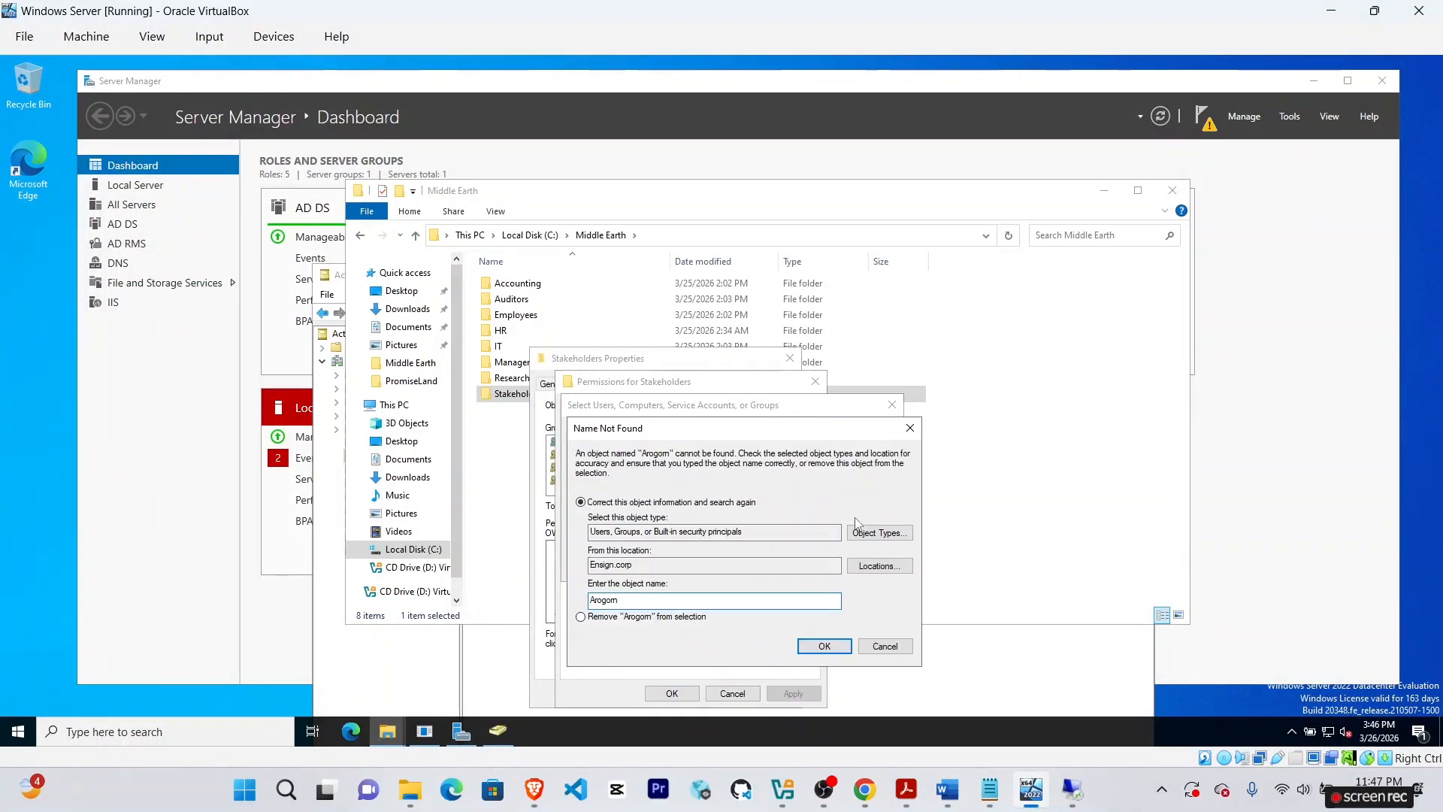
{"action": "left_click", "coordinate": [889, 645]}
{"action": "left_click", "coordinate": [864, 795]}
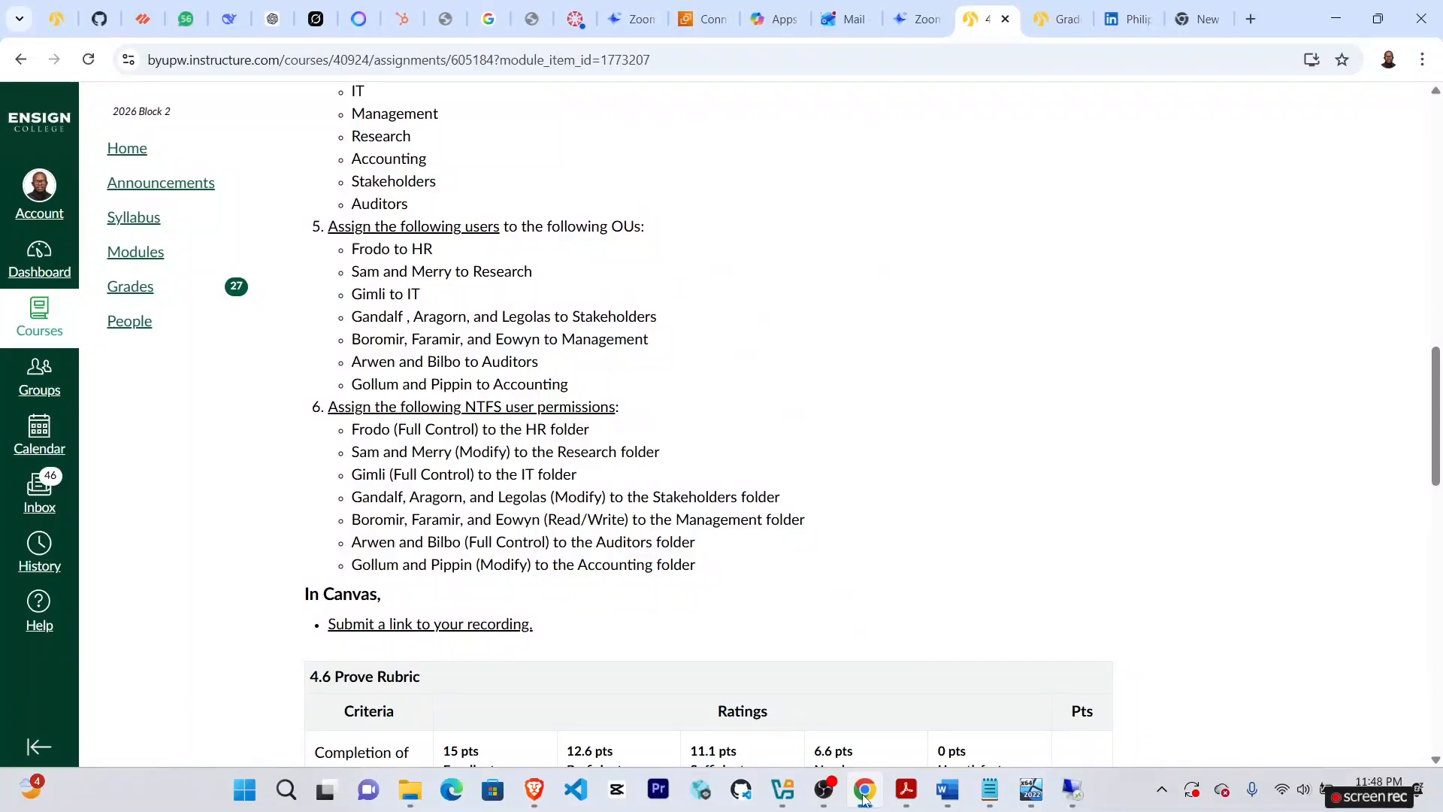
{"action": "left_click", "coordinate": [1031, 789]}
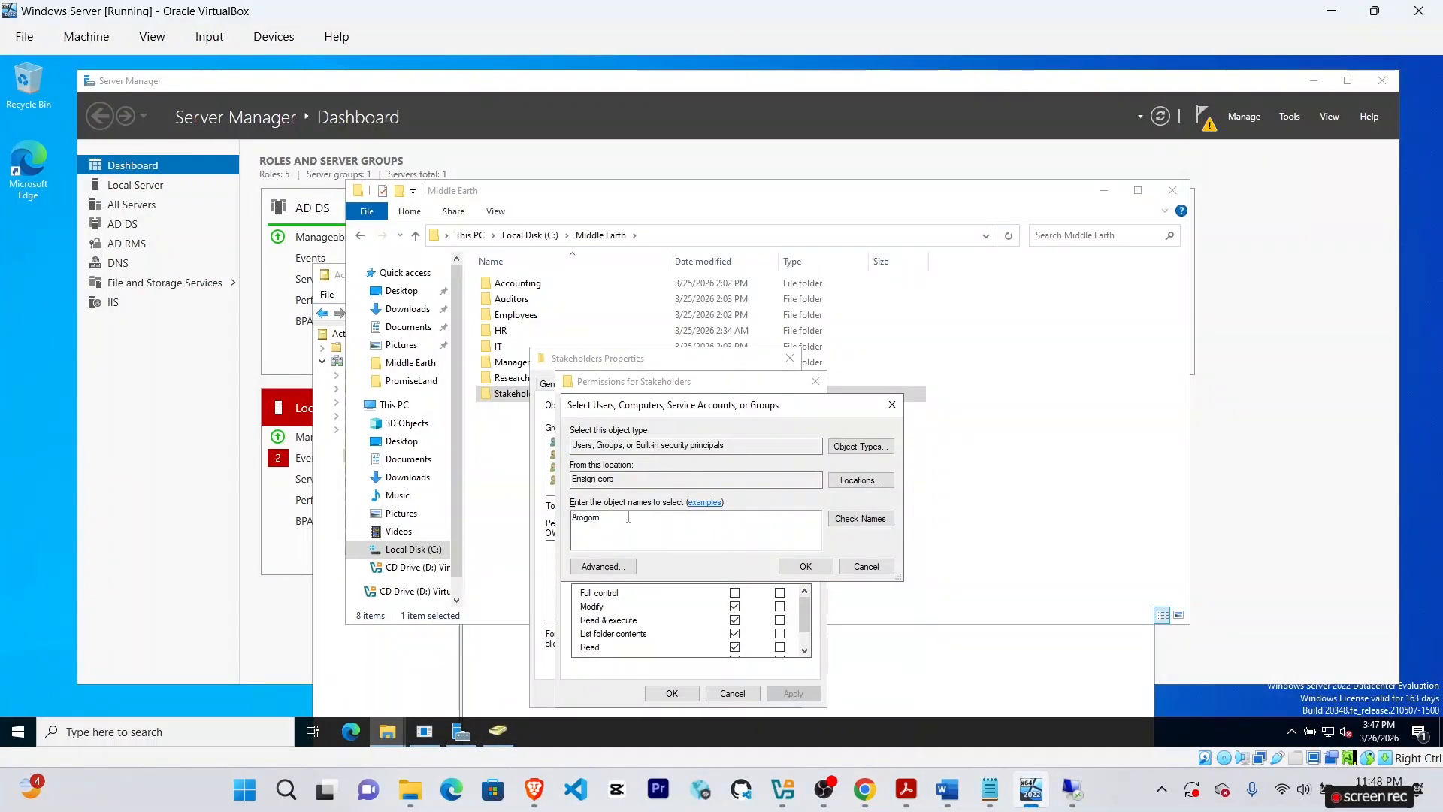
{"action": "left_click", "coordinate": [861, 518]}
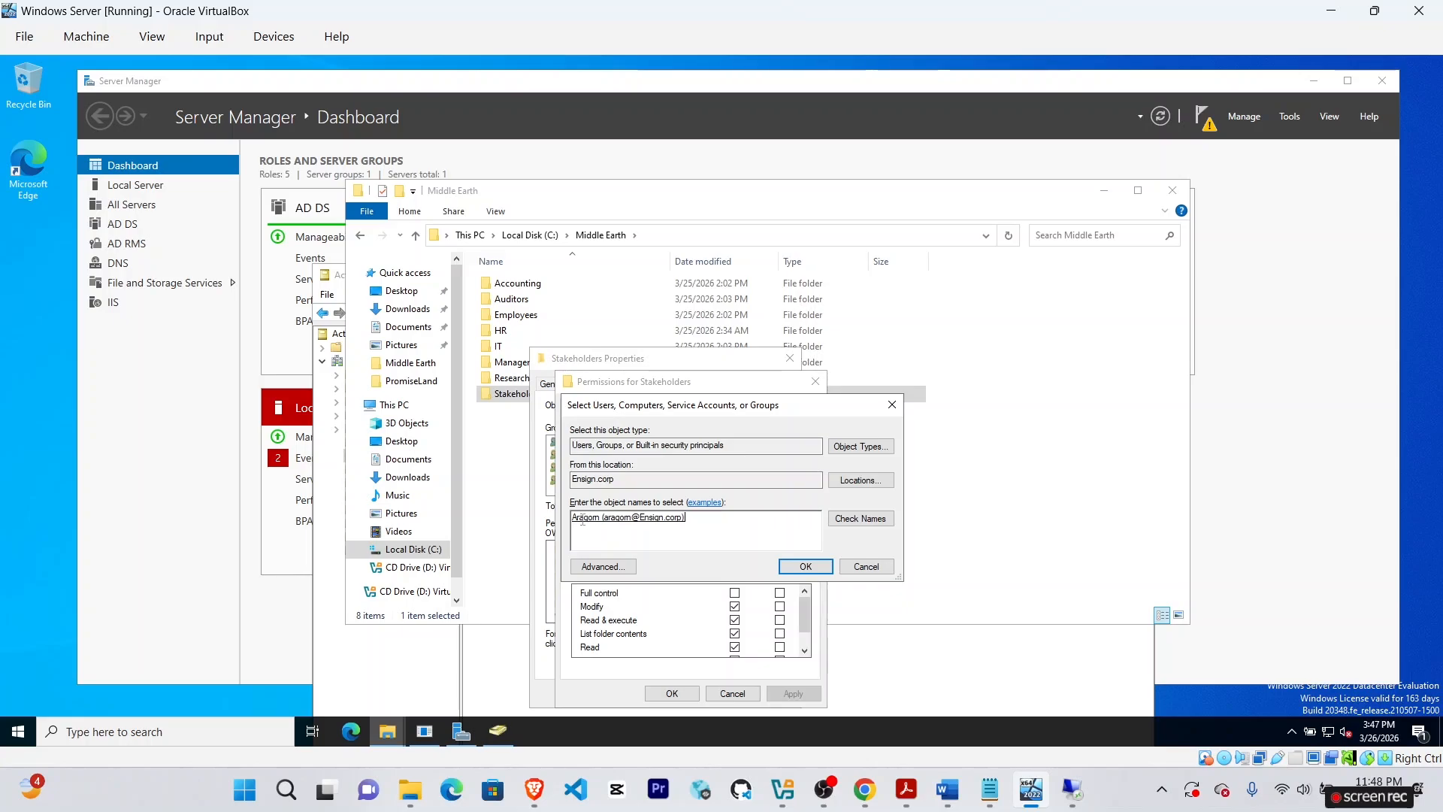
Add the second Stakeholders user, then add the 'Le' user with Modify allowed.
{"action": "left_click", "coordinate": [804, 566]}
{"action": "left_click", "coordinate": [865, 789]}
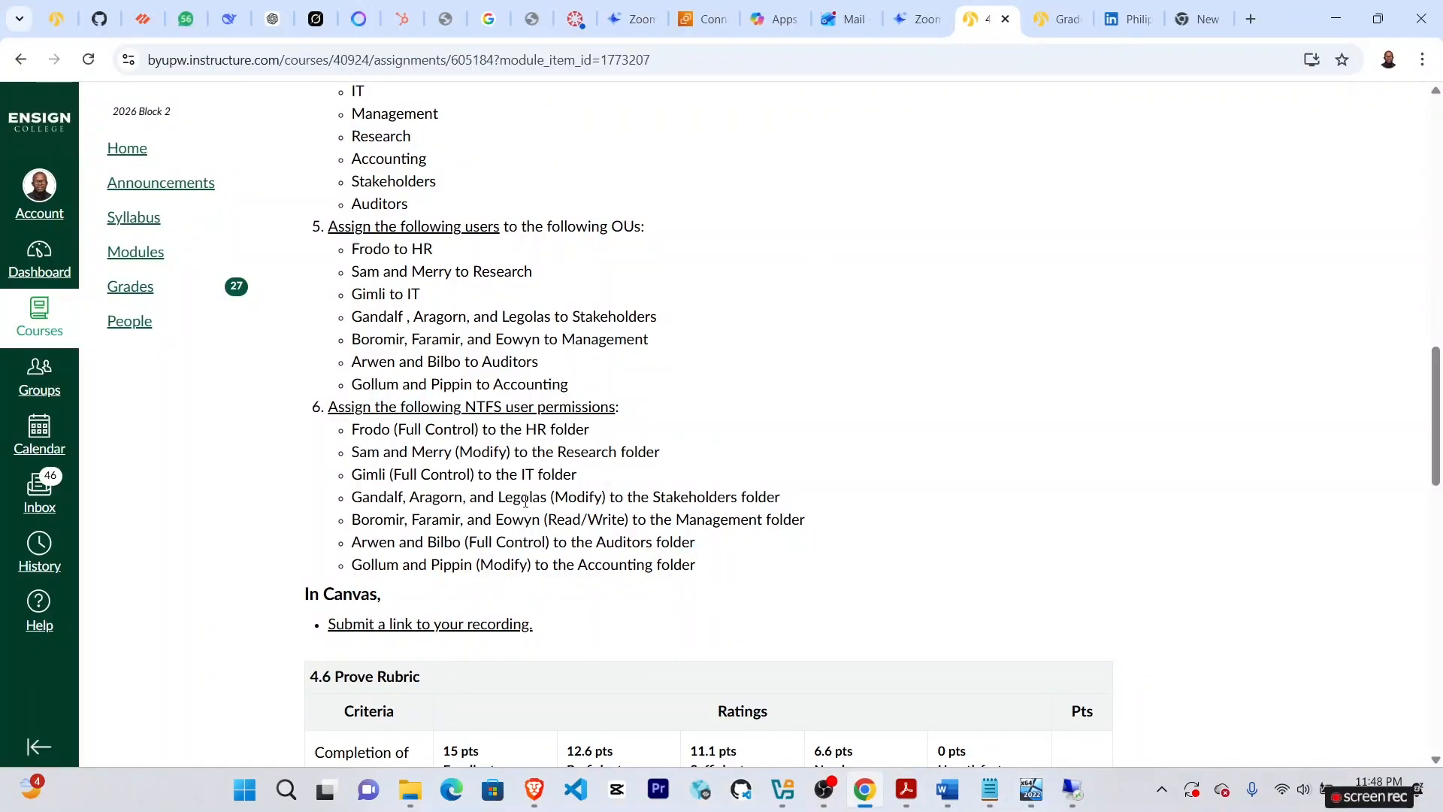
{"action": "left_click", "coordinate": [1031, 789]}
{"action": "left_click", "coordinate": [722, 557]}
{"action": "type", "text": "Legola"}
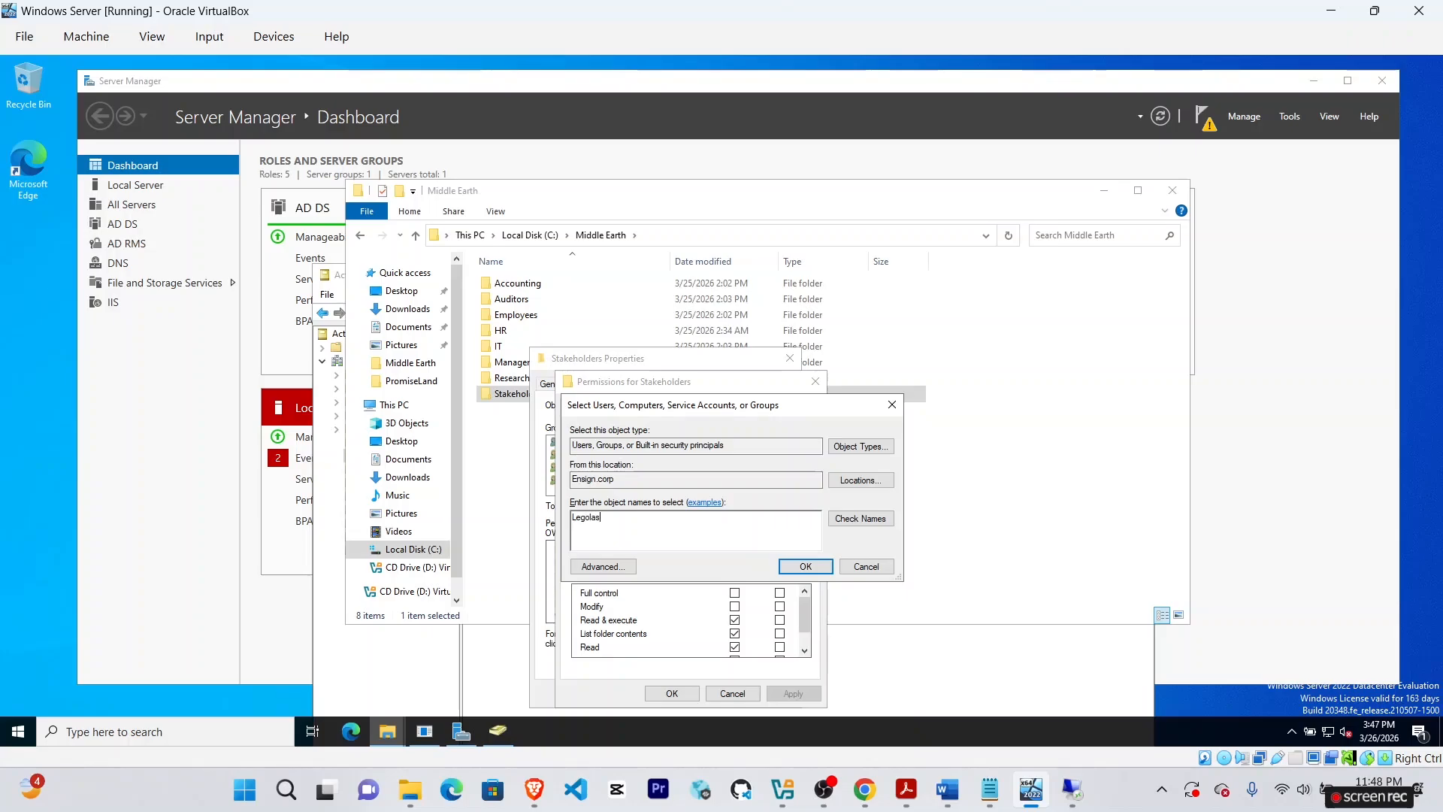
{"action": "left_click", "coordinate": [851, 523]}
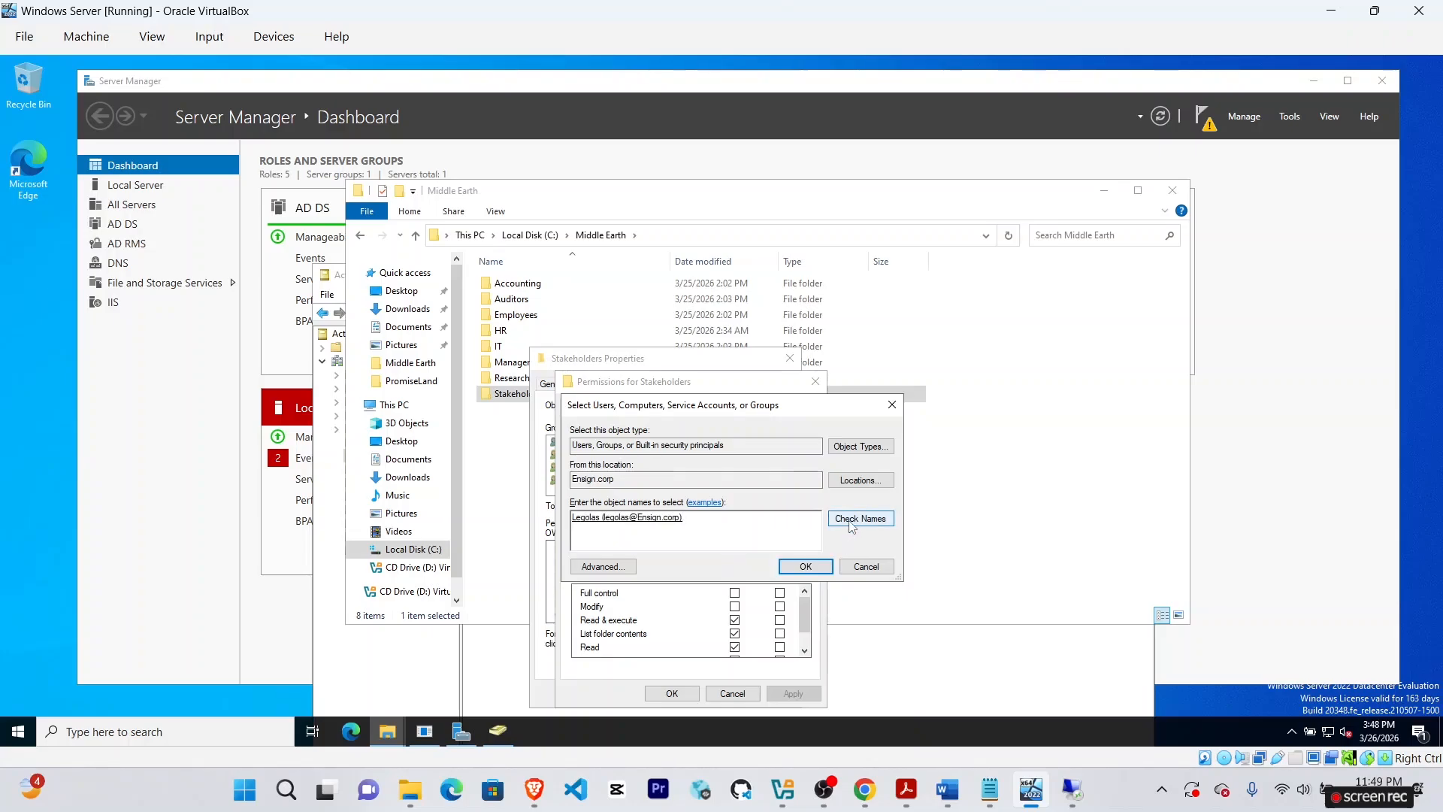
{"action": "left_click", "coordinate": [805, 566]}
{"action": "left_click", "coordinate": [734, 606]}
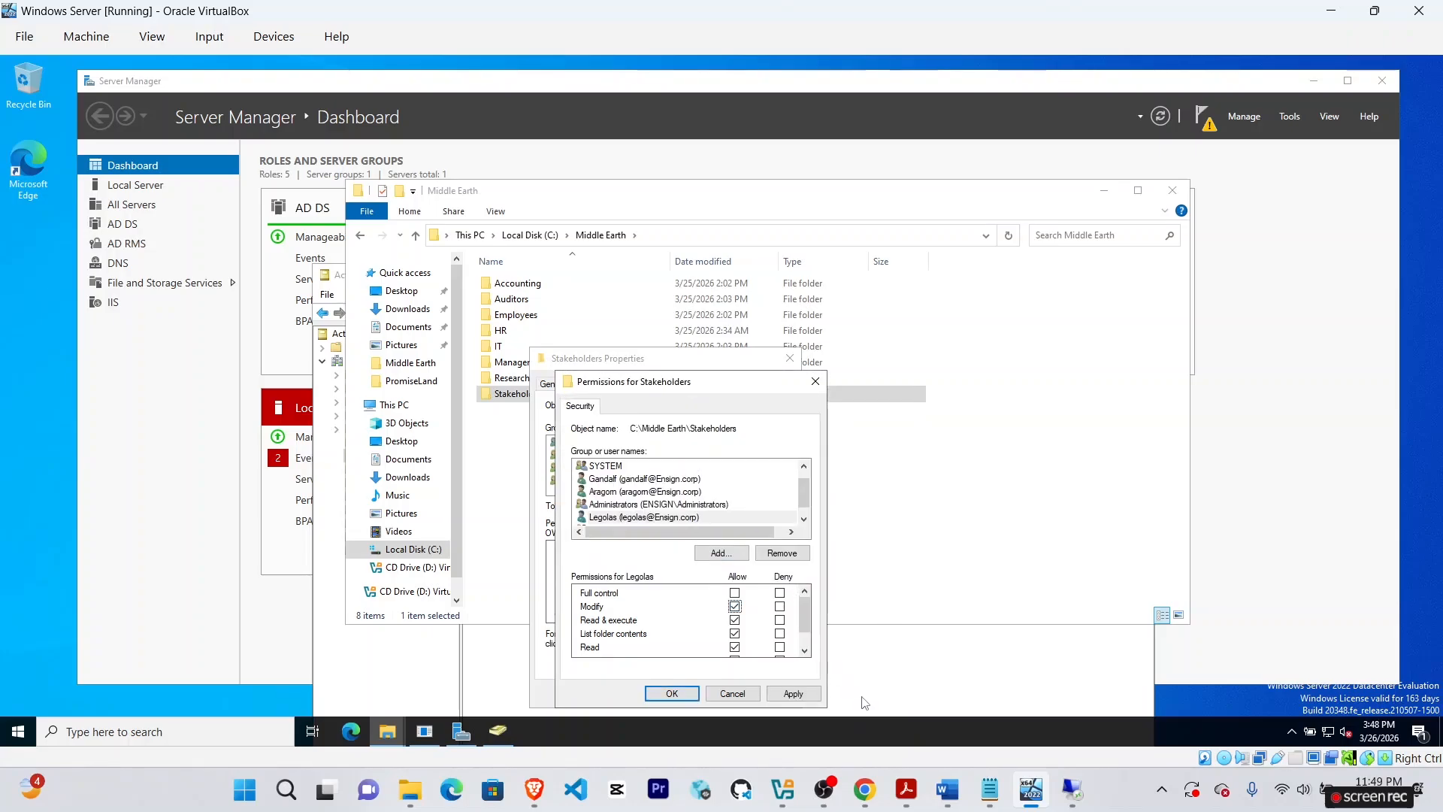
Allow Modify for the other added Stakeholders user and apply the permission changes.
{"action": "left_click", "coordinate": [804, 518]}
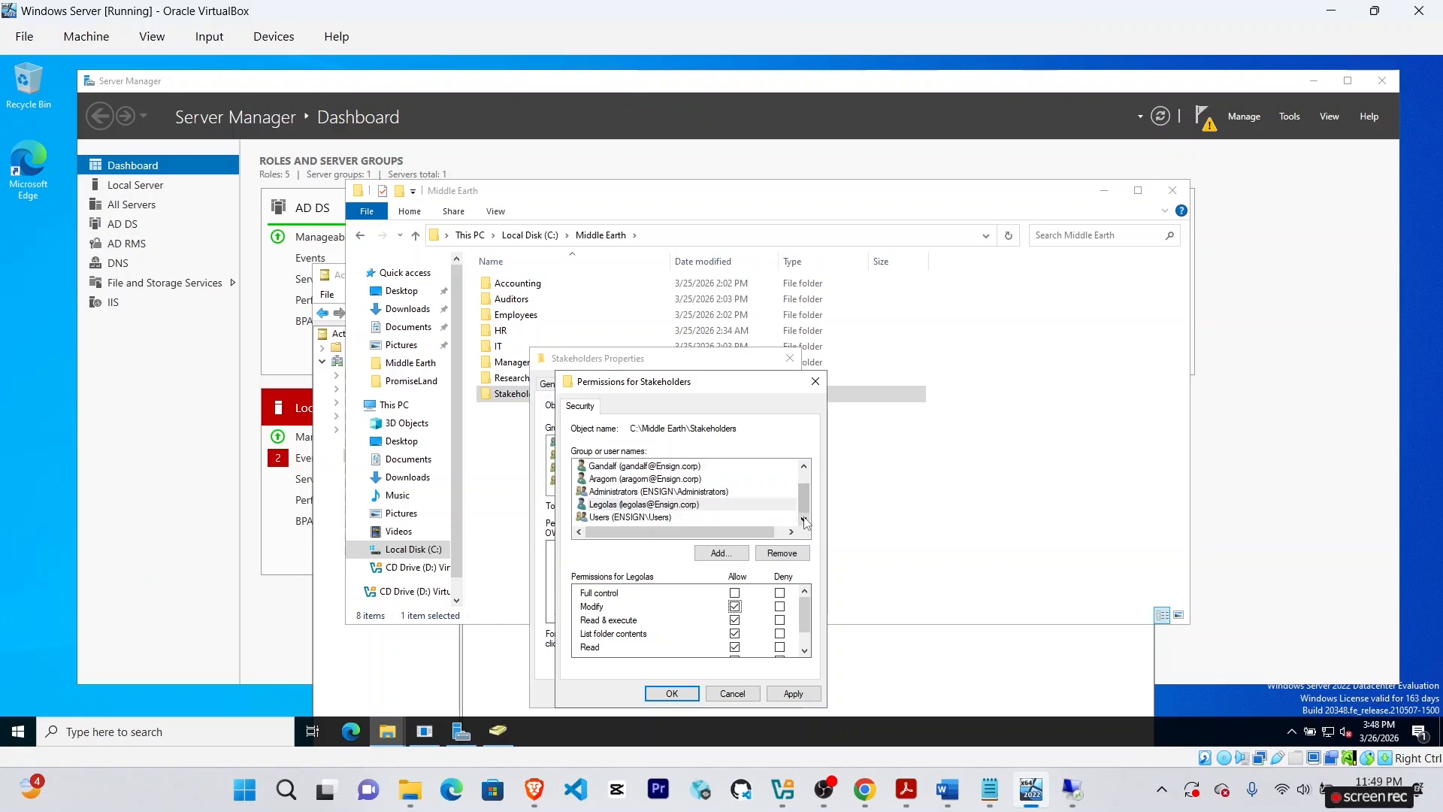
{"action": "left_click", "coordinate": [661, 481]}
{"action": "left_click", "coordinate": [734, 606]}
{"action": "left_click", "coordinate": [865, 790]}
{"action": "left_click", "coordinate": [1031, 791]}
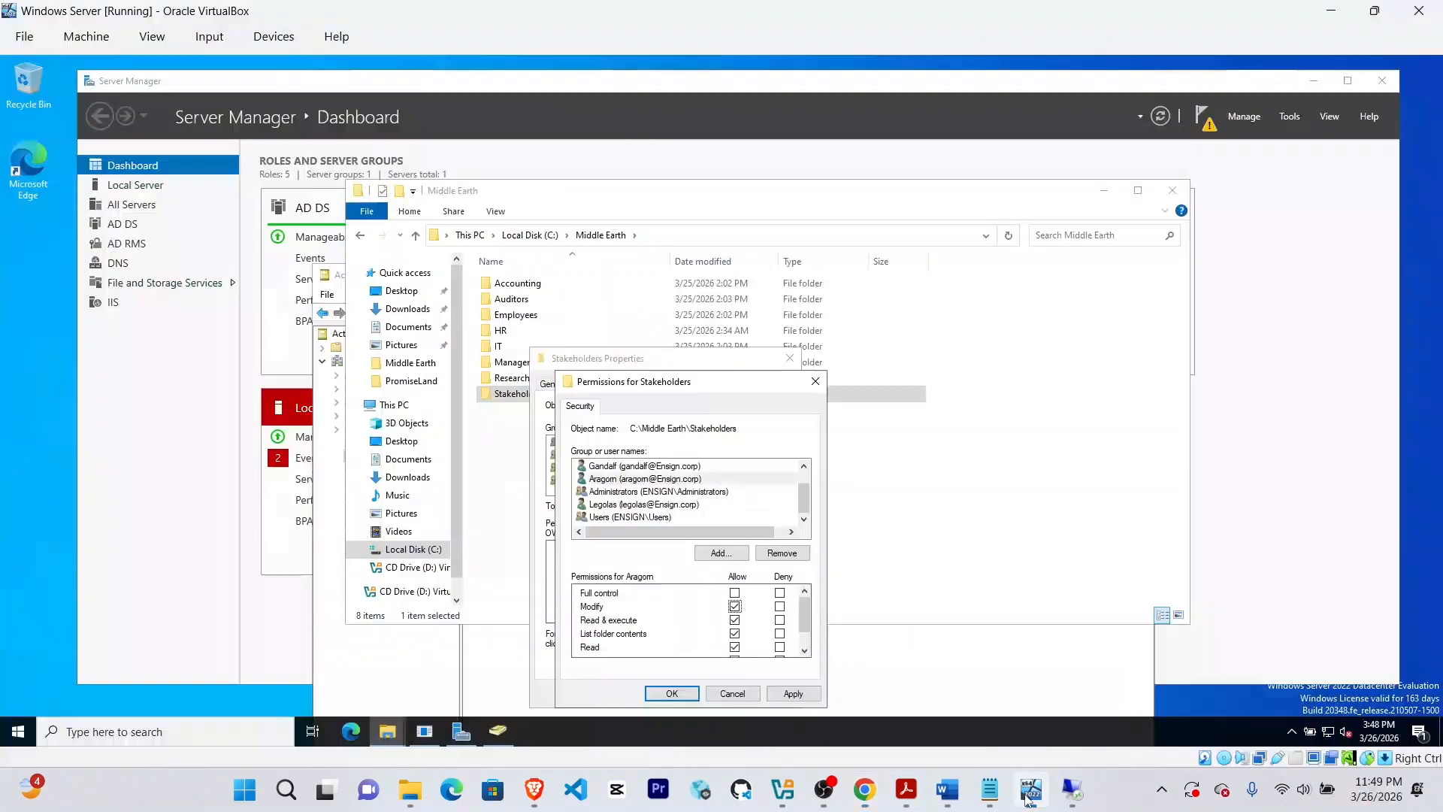
{"action": "left_click", "coordinate": [651, 467]}
{"action": "left_click", "coordinate": [792, 694]}
Close the Stakeholders folder properties and review the assignment instructions.
{"action": "left_click", "coordinate": [706, 693]}
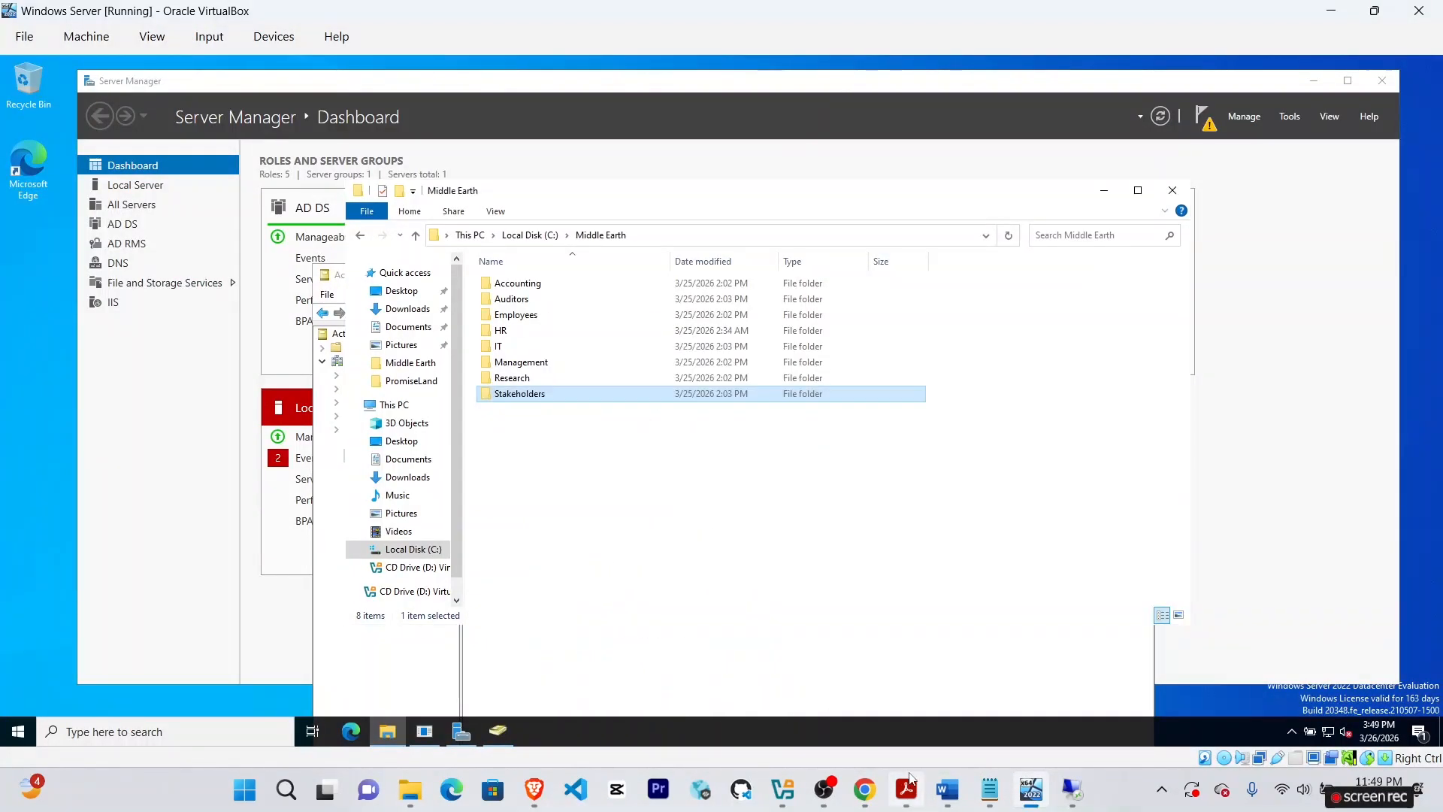
{"action": "left_click", "coordinate": [864, 790]}
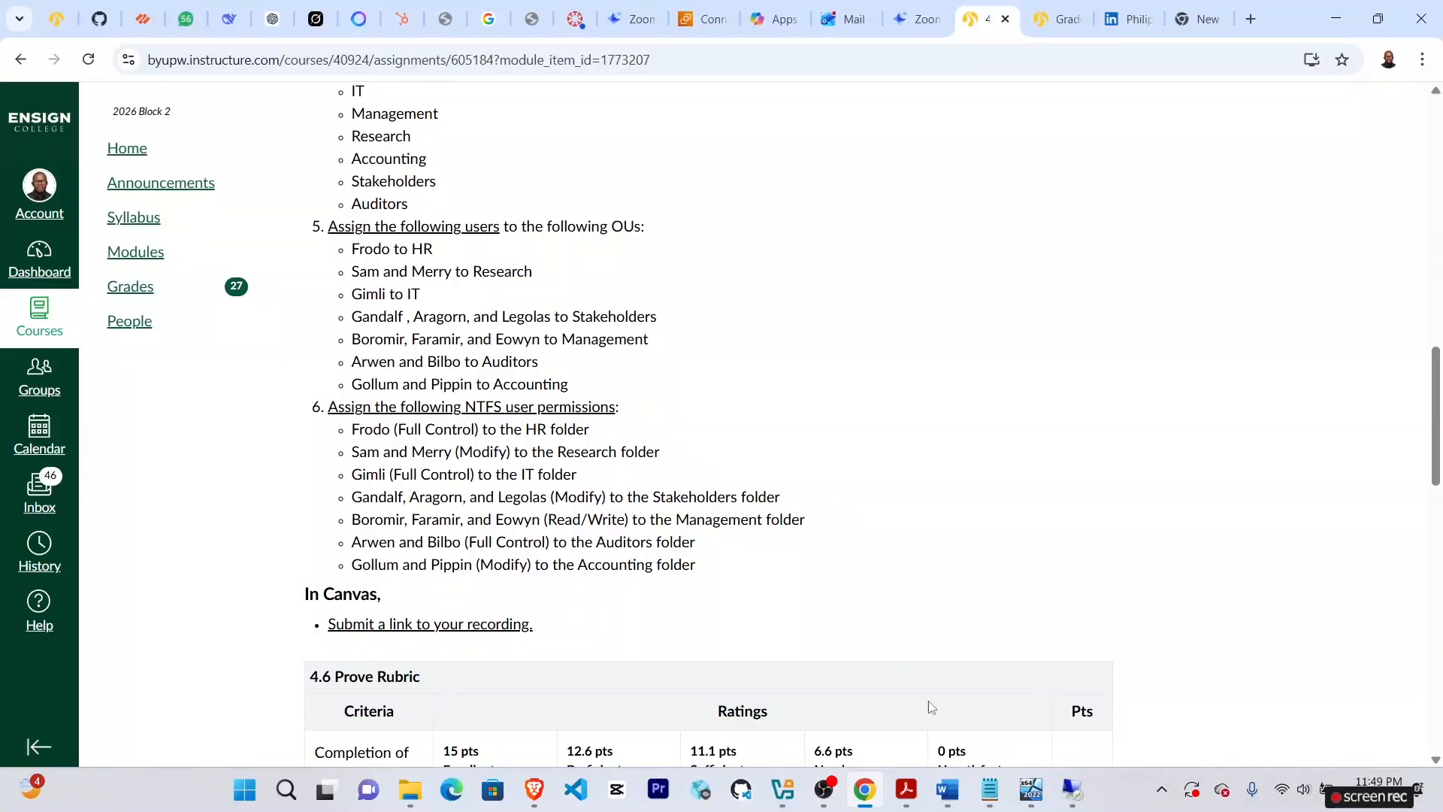
{"action": "left_click", "coordinate": [1031, 789]}
{"action": "left_click", "coordinate": [866, 792]}
{"action": "left_click", "coordinate": [1031, 789]}
Add the 'bromir' user to the Management folder's security permissions.
{"action": "right_click", "coordinate": [487, 362]}
{"action": "left_click", "coordinate": [567, 605]}
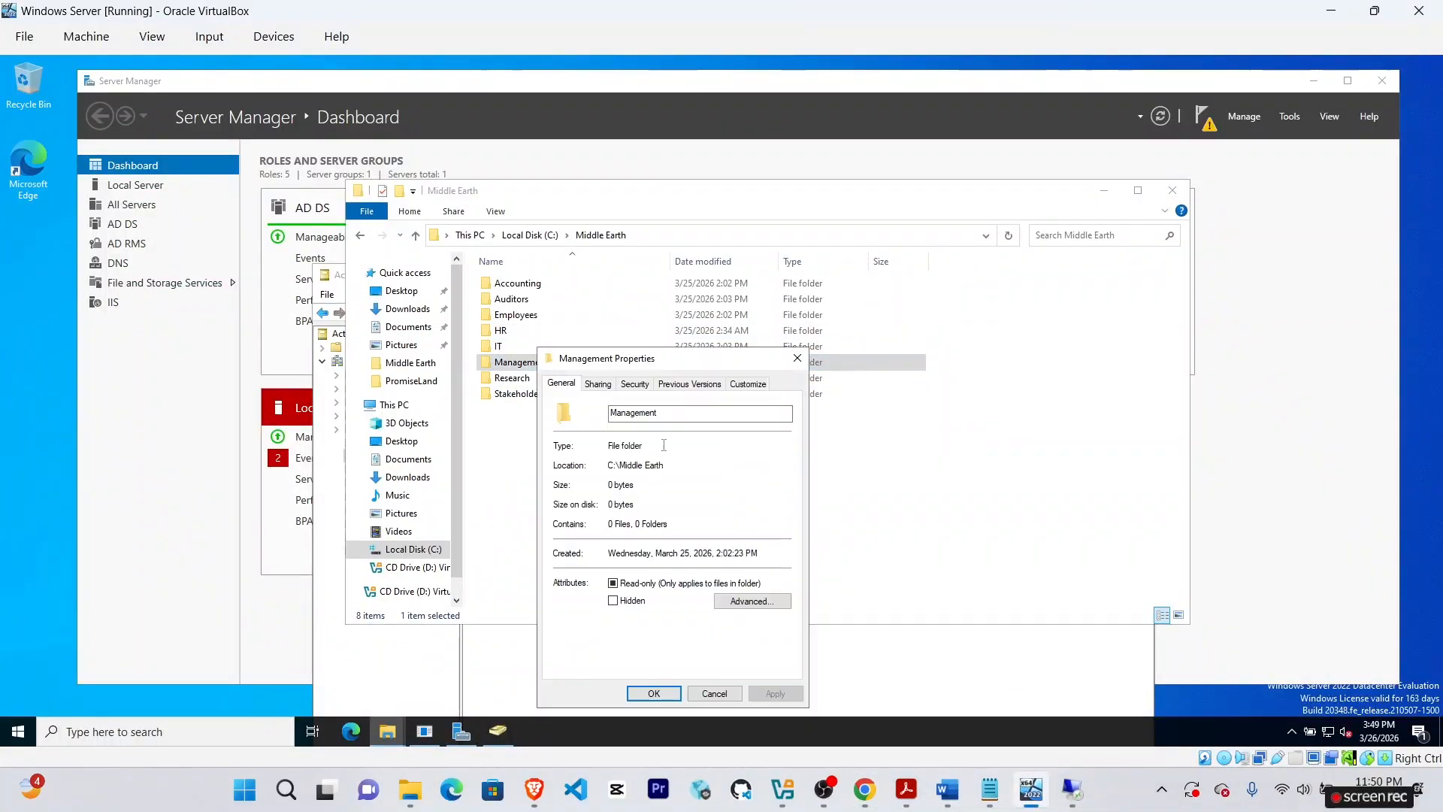
{"action": "left_click", "coordinate": [634, 384]}
{"action": "left_click", "coordinate": [756, 510]}
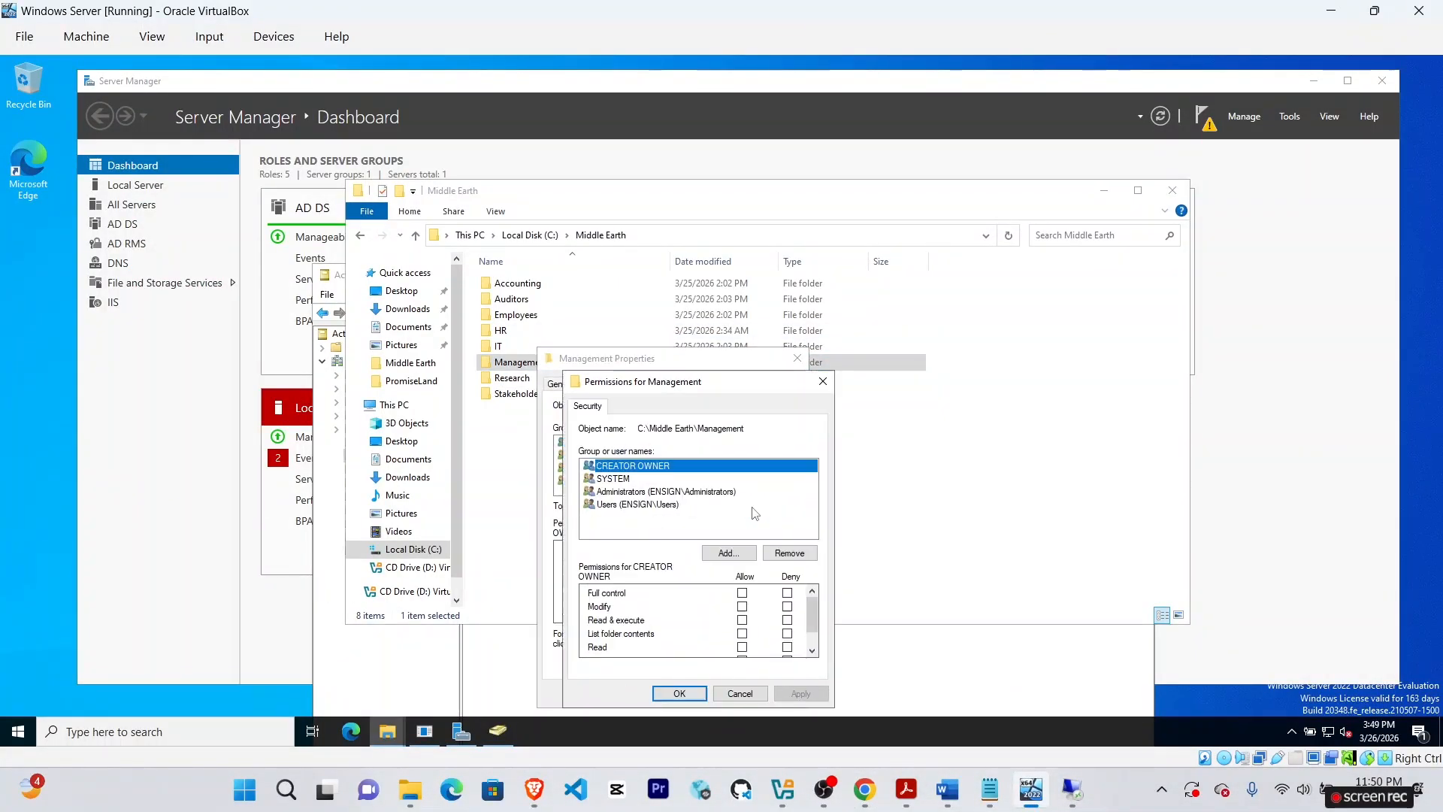
{"action": "left_click", "coordinate": [726, 560]}
{"action": "type", "text": "bromir"}
{"action": "left_click", "coordinate": [868, 518]}
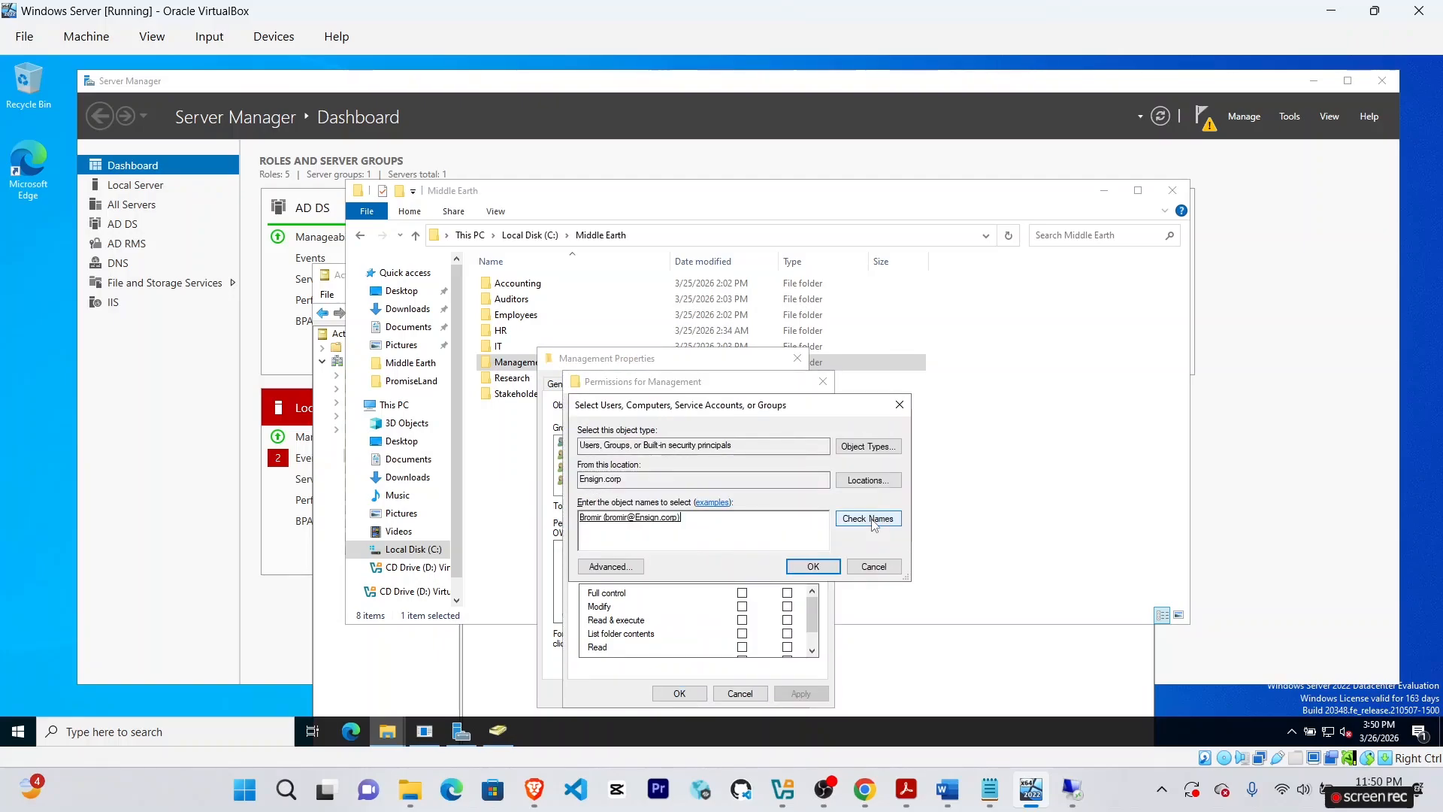
{"action": "left_click", "coordinate": [813, 566]}
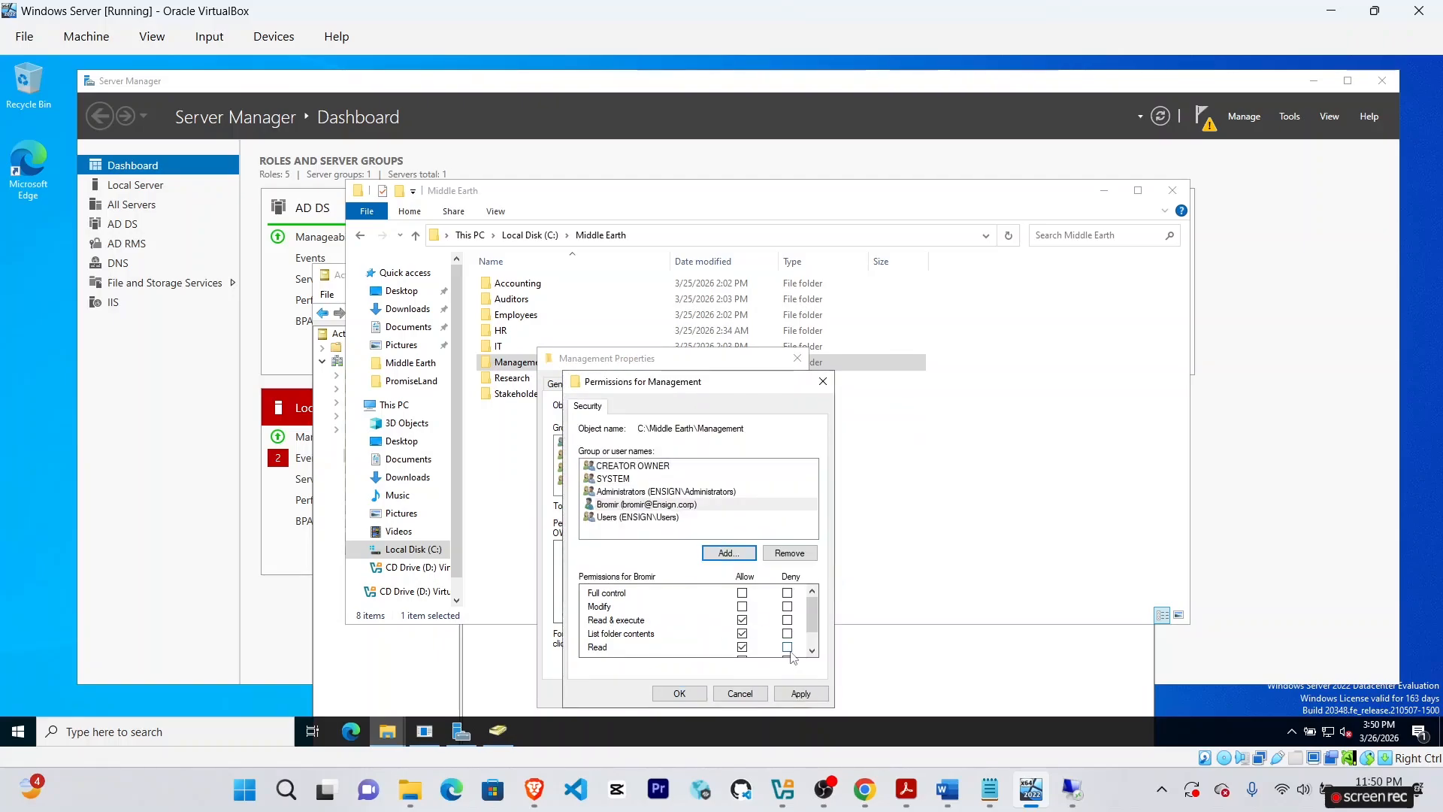
Limit the new Management user to Read and Write allowed, apply, and check the instructions.
{"action": "left_click", "coordinate": [812, 651]}
{"action": "left_click", "coordinate": [742, 634]}
{"action": "left_click", "coordinate": [742, 607]}
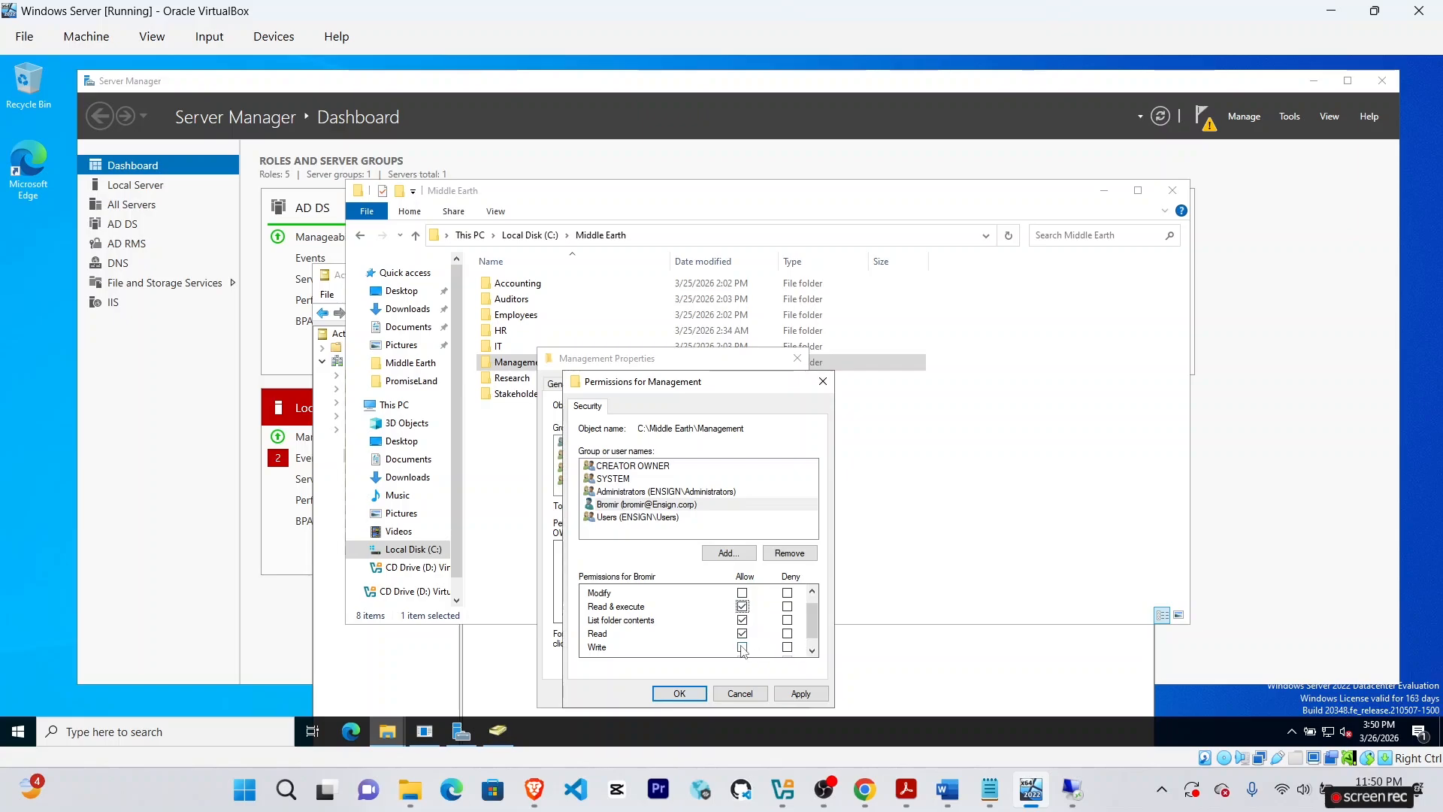
{"action": "scroll", "coordinate": [811, 631], "scroll_direction": "up", "scroll_amount": 1}
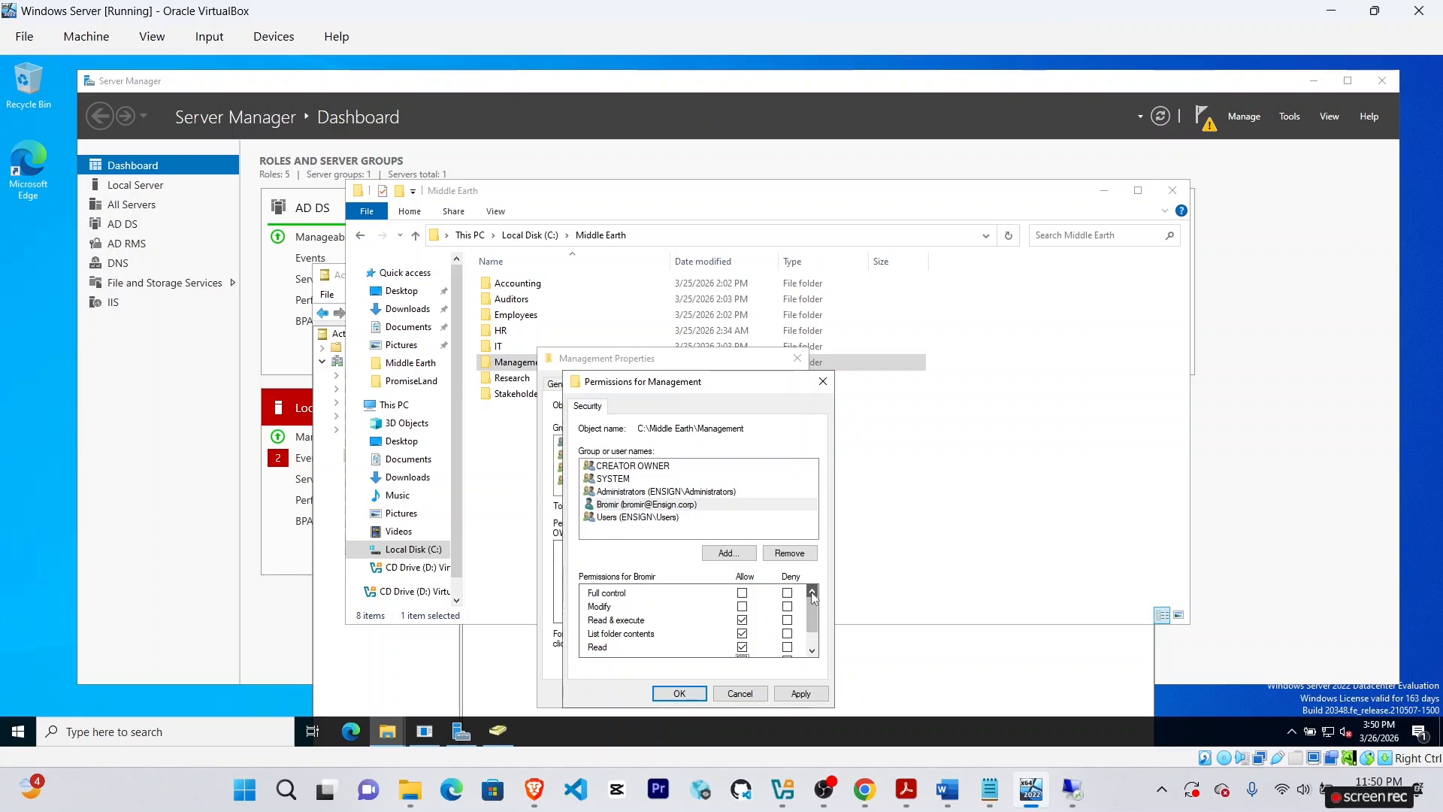
{"action": "double_click", "coordinate": [813, 651]}
{"action": "left_click", "coordinate": [743, 594]}
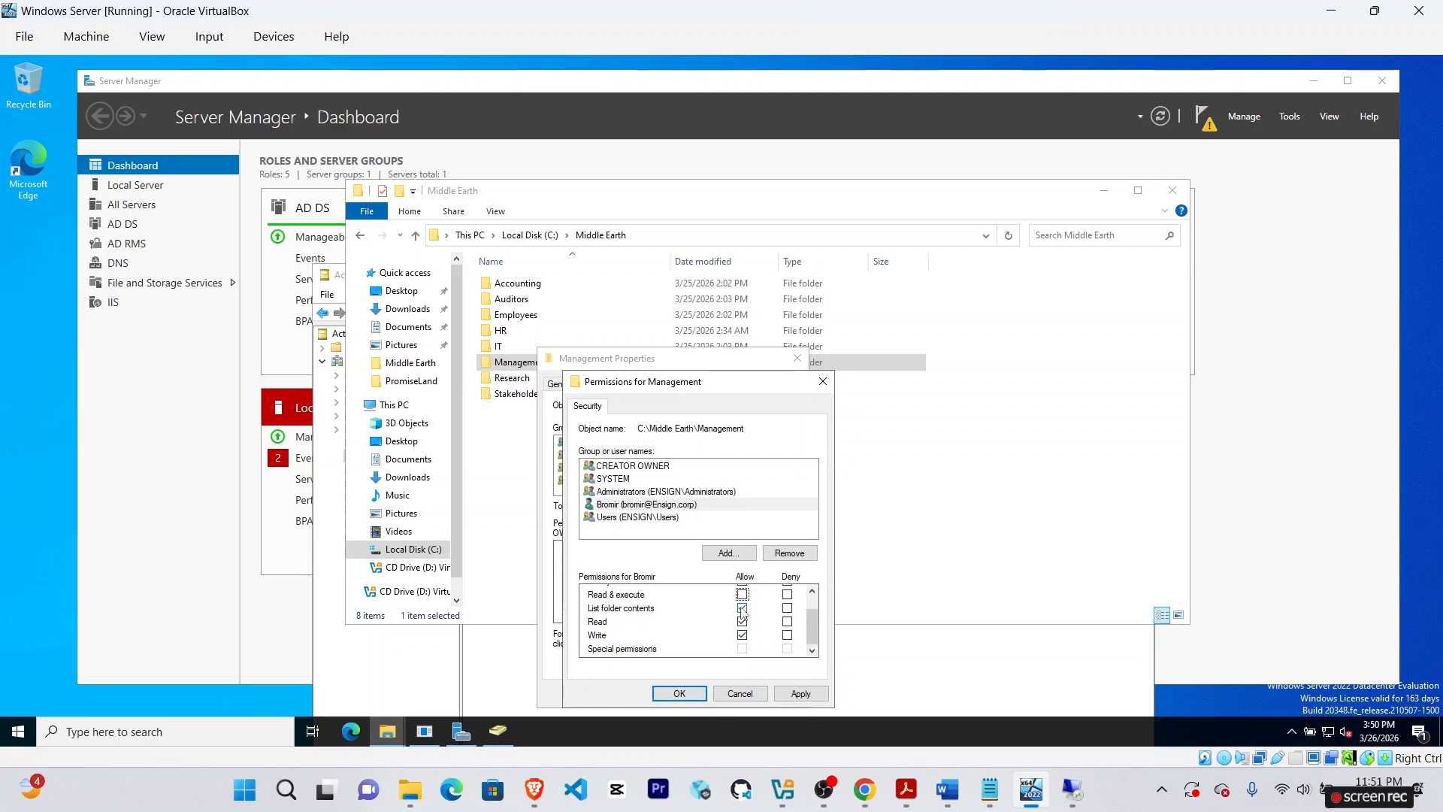
{"action": "left_click", "coordinate": [743, 608]}
{"action": "left_click", "coordinate": [813, 592]}
{"action": "left_click", "coordinate": [812, 651]}
{"action": "left_click", "coordinate": [812, 591]}
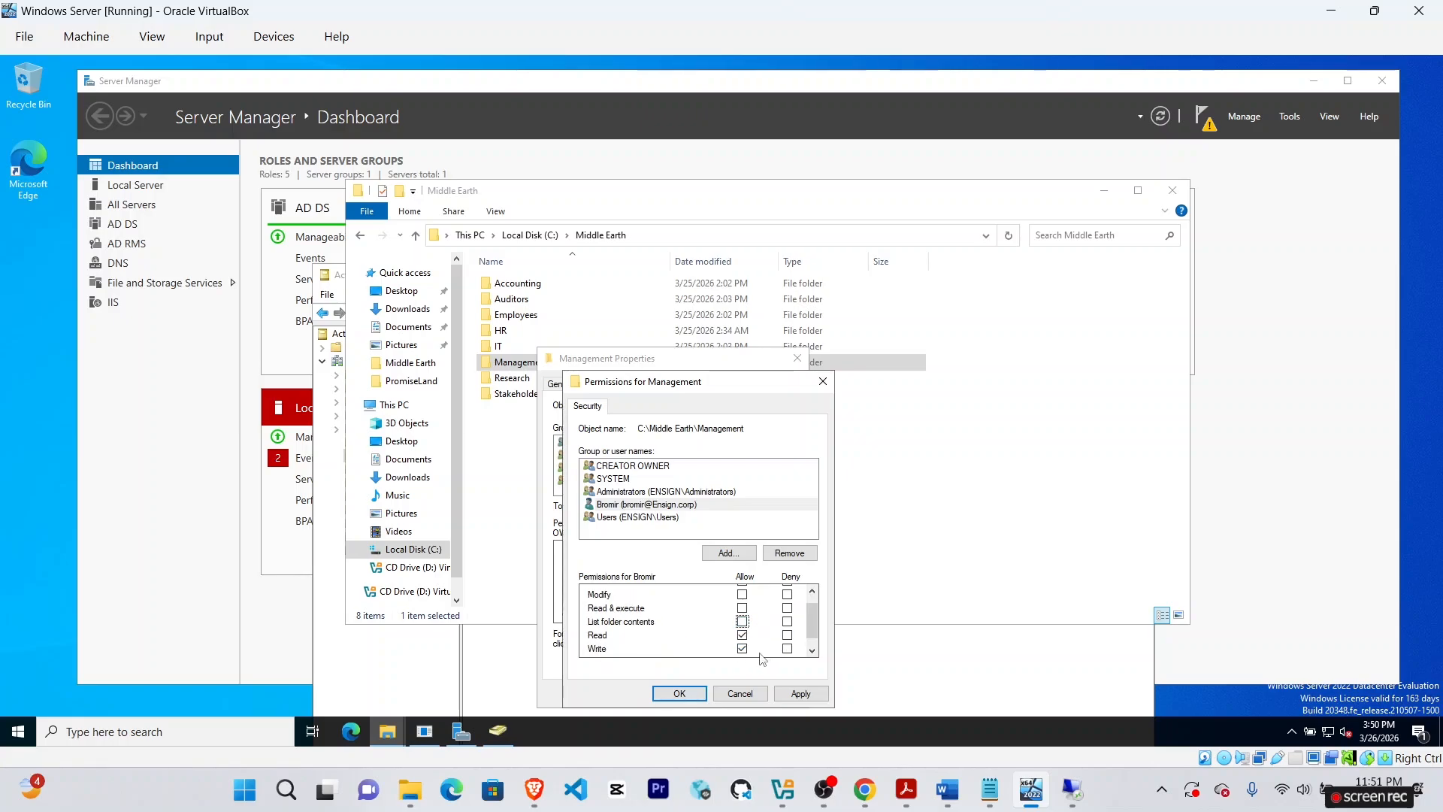
{"action": "left_click", "coordinate": [812, 651]}
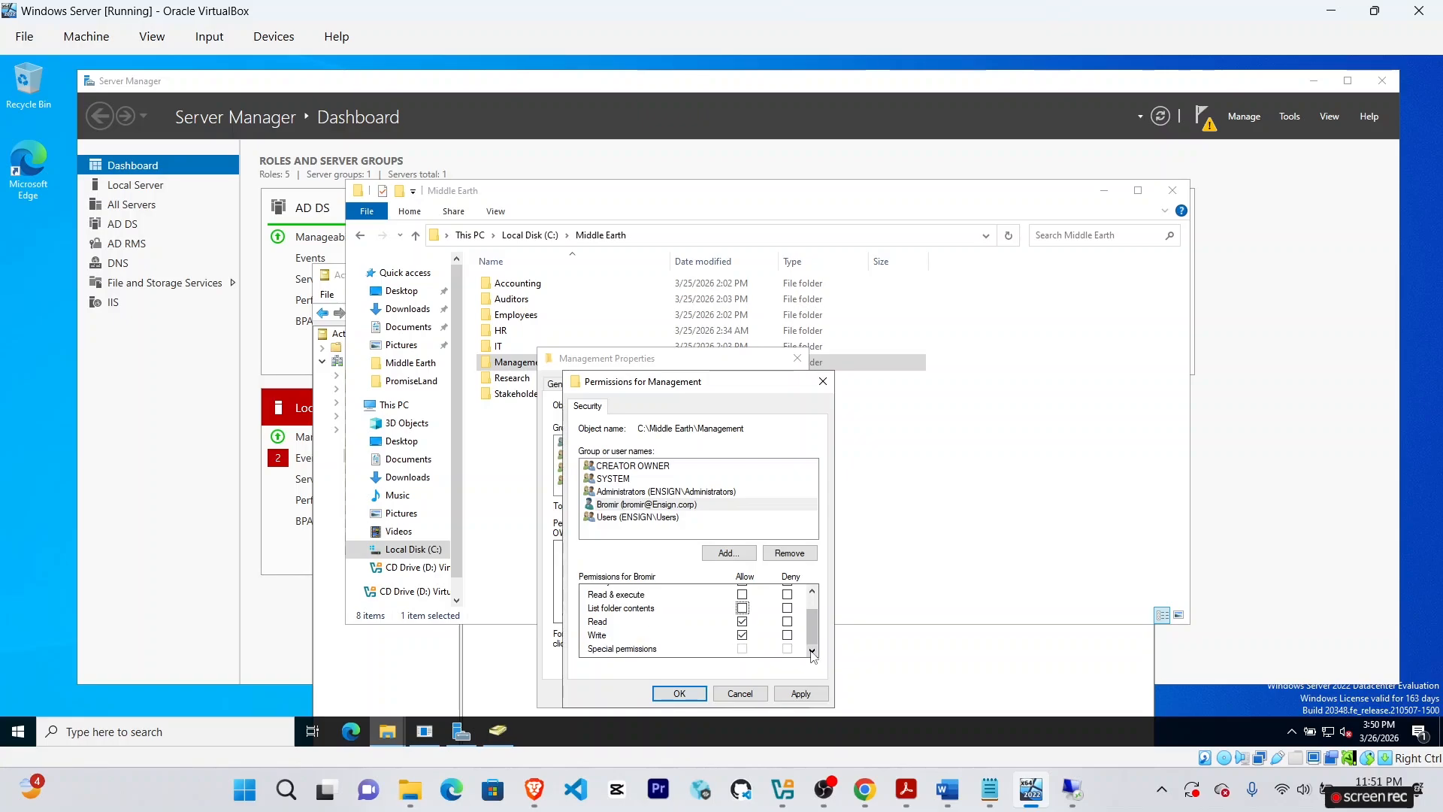
{"action": "left_click", "coordinate": [811, 698]}
{"action": "key", "text": "alt+Tab"}
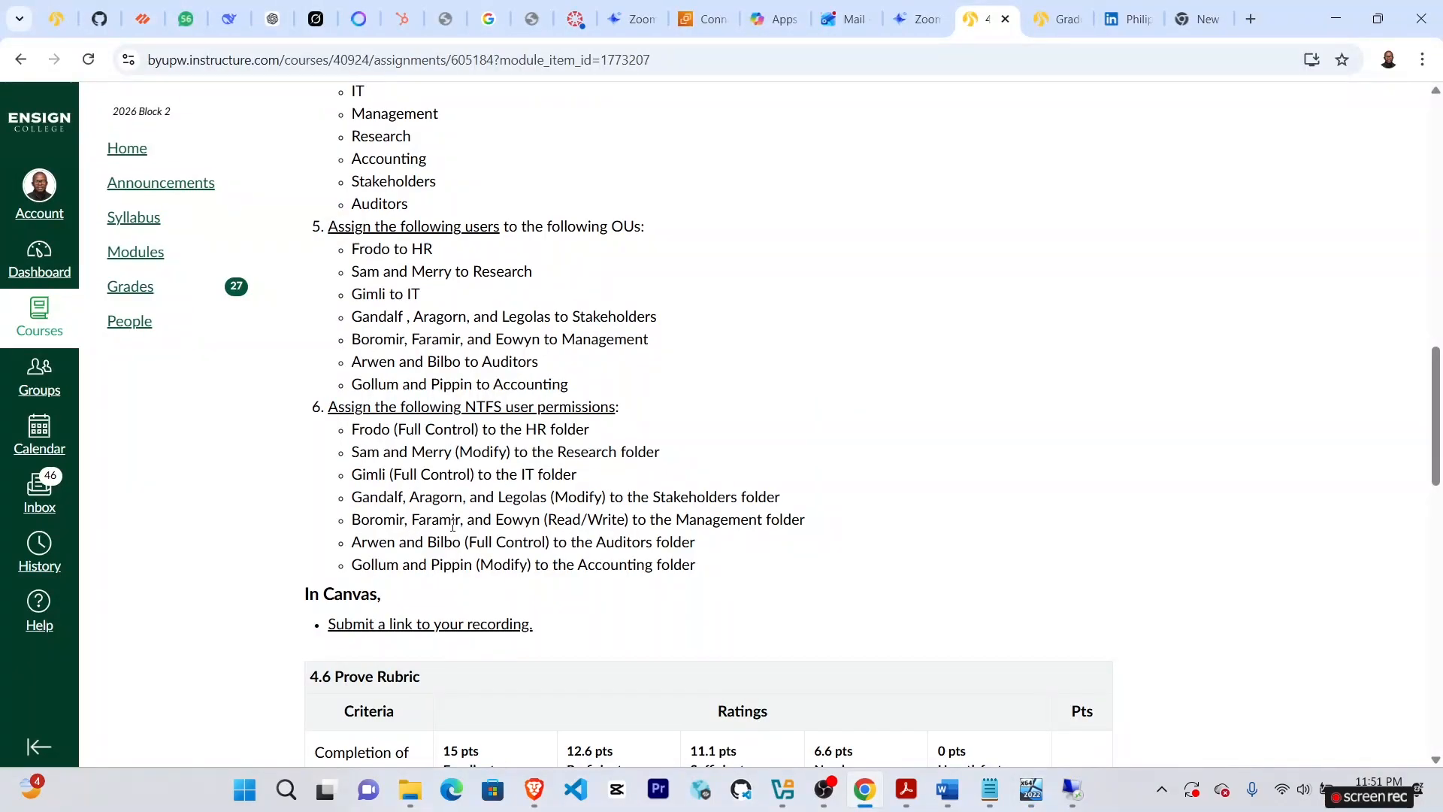
Add the 'Faram' user to Management with only Read and Write allowed, and apply.
{"action": "key", "text": "alt+Tab"}
{"action": "left_click", "coordinate": [732, 552]}
{"action": "type", "text": "Faramir"}
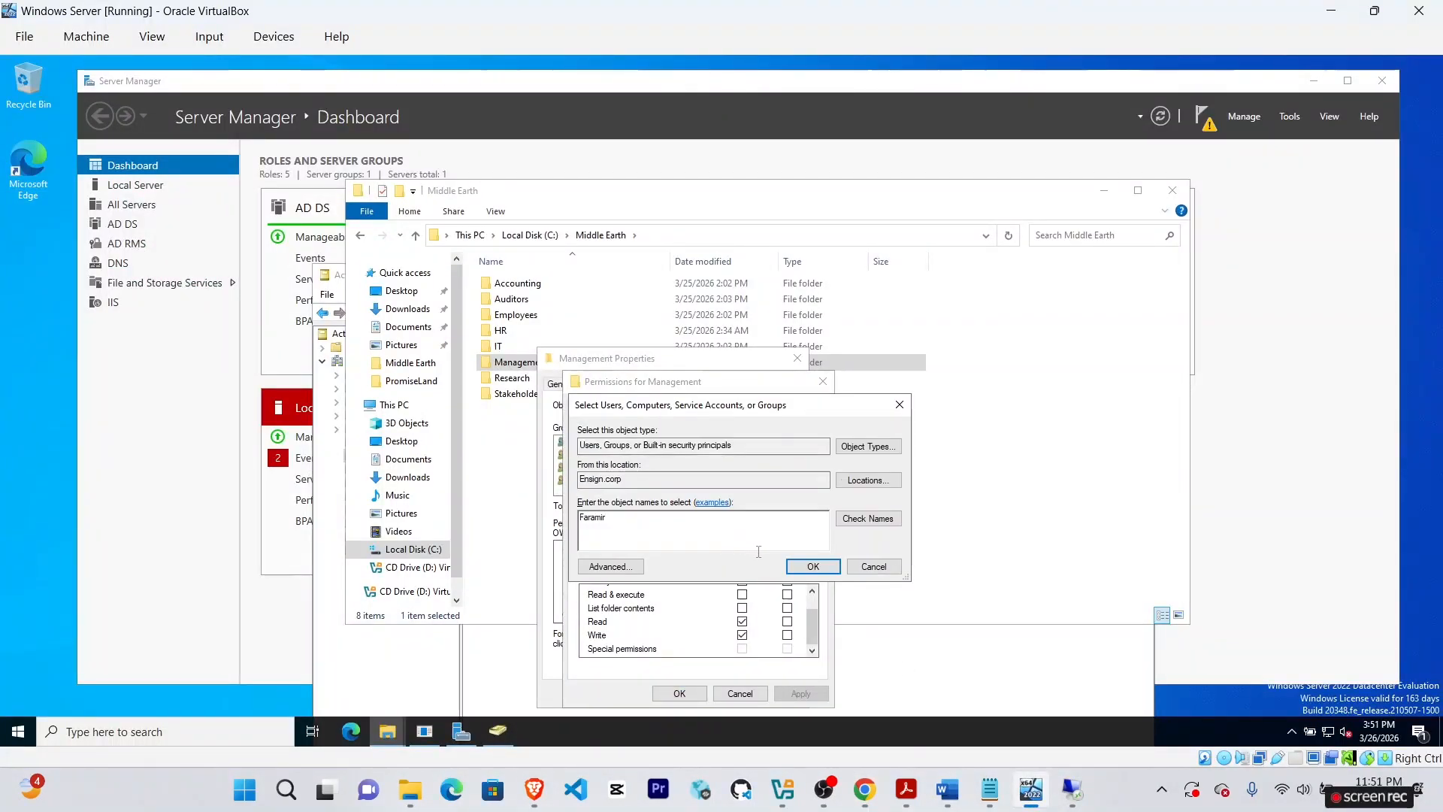
{"action": "key", "text": "Return"}
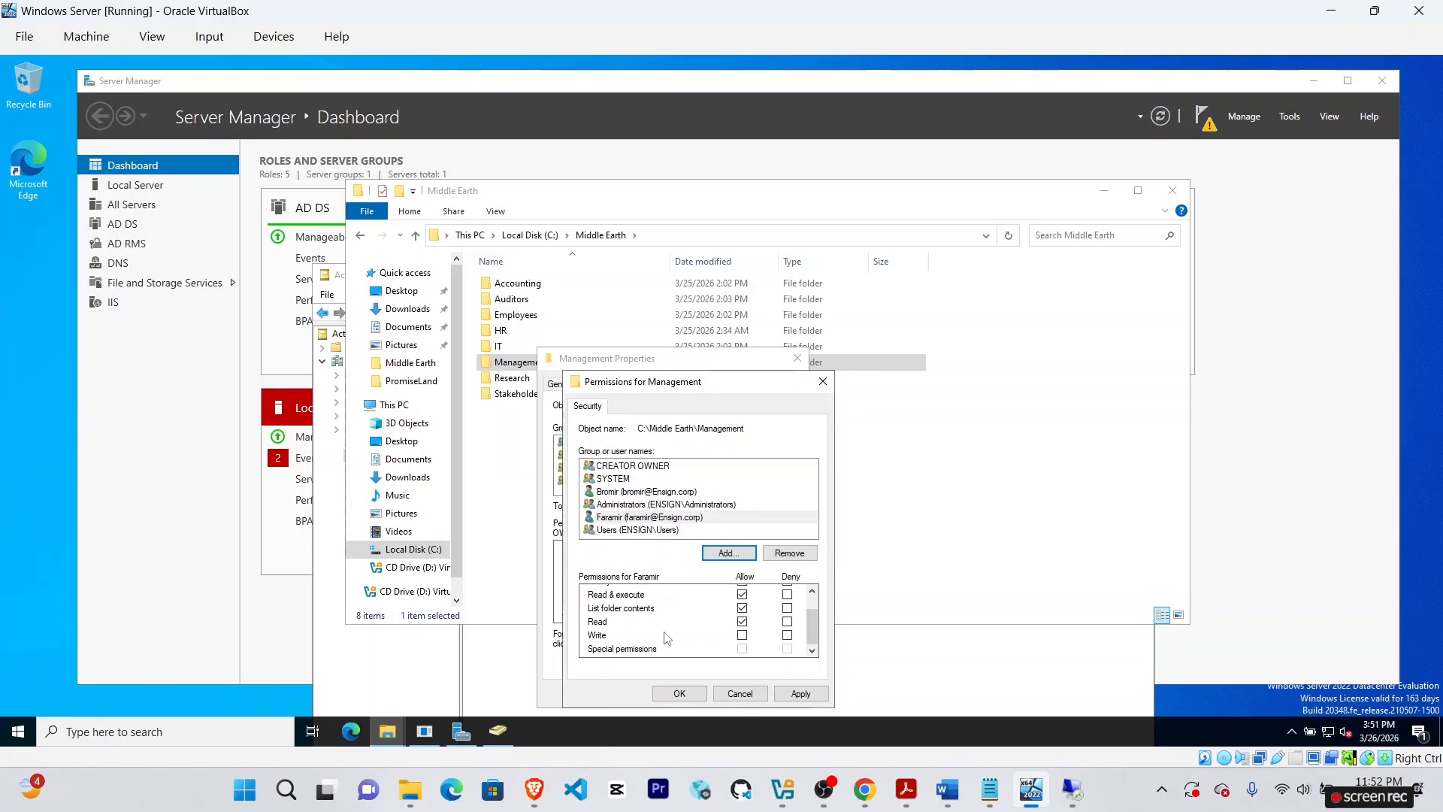
{"action": "left_click", "coordinate": [743, 634]}
{"action": "left_click", "coordinate": [743, 596]}
{"action": "left_click", "coordinate": [814, 592]}
{"action": "left_click", "coordinate": [821, 696]}
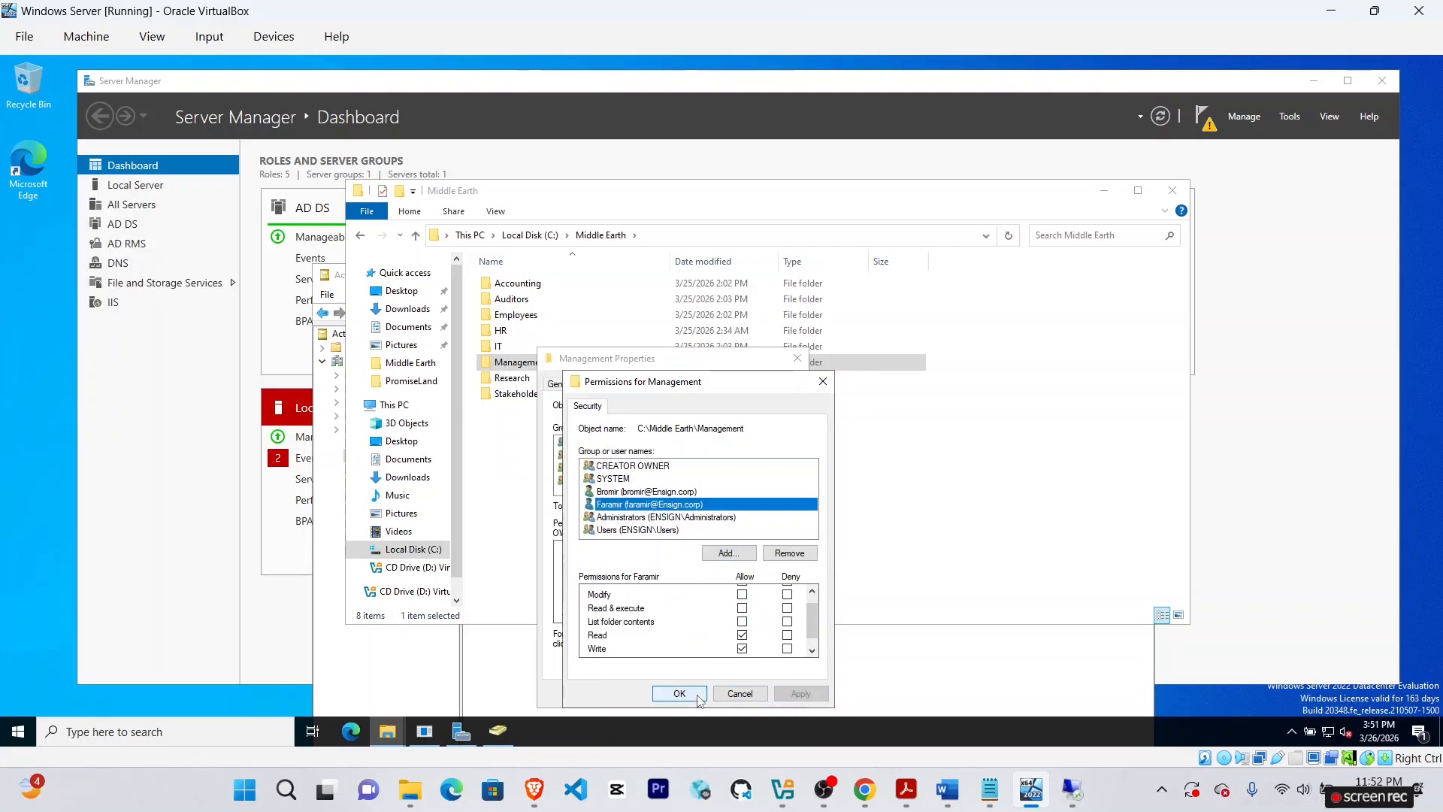
Play part of the reference tutorial video and glance at the assignment.
{"action": "left_click", "coordinate": [535, 789]}
{"action": "left_click", "coordinate": [627, 691]}
{"action": "left_click", "coordinate": [842, 394]}
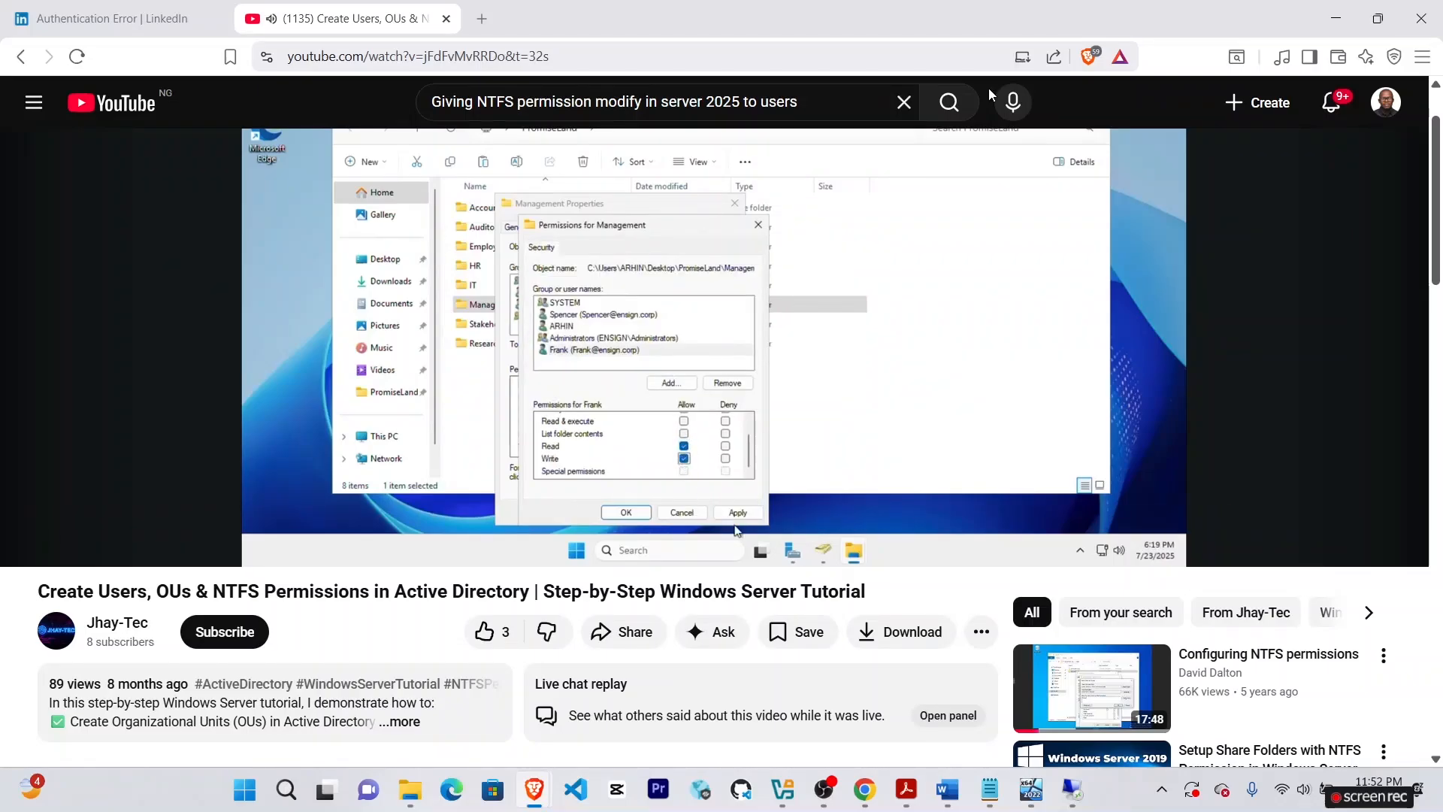
{"action": "left_click", "coordinate": [949, 331]}
{"action": "left_click", "coordinate": [1031, 789]}
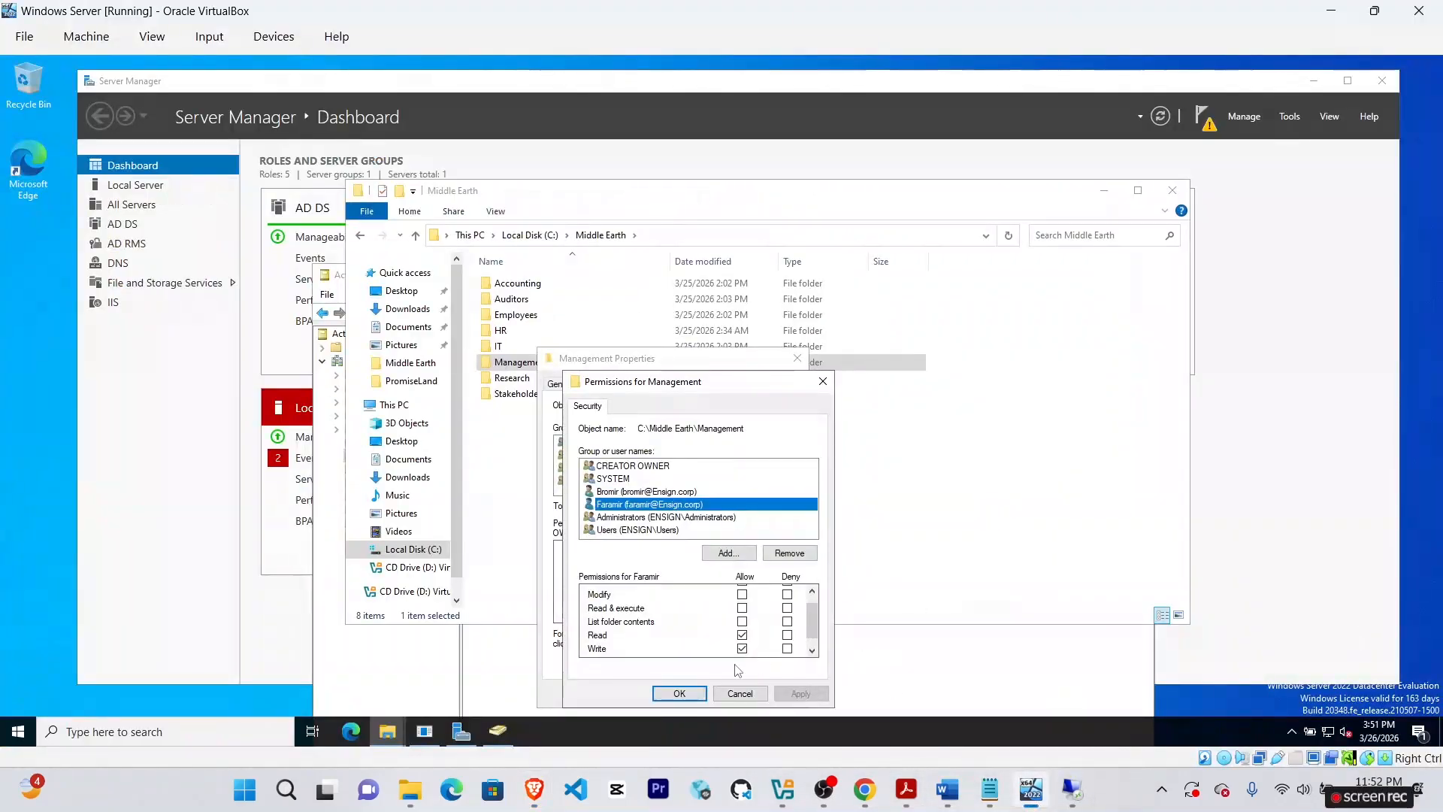
{"action": "left_click", "coordinate": [1031, 795]}
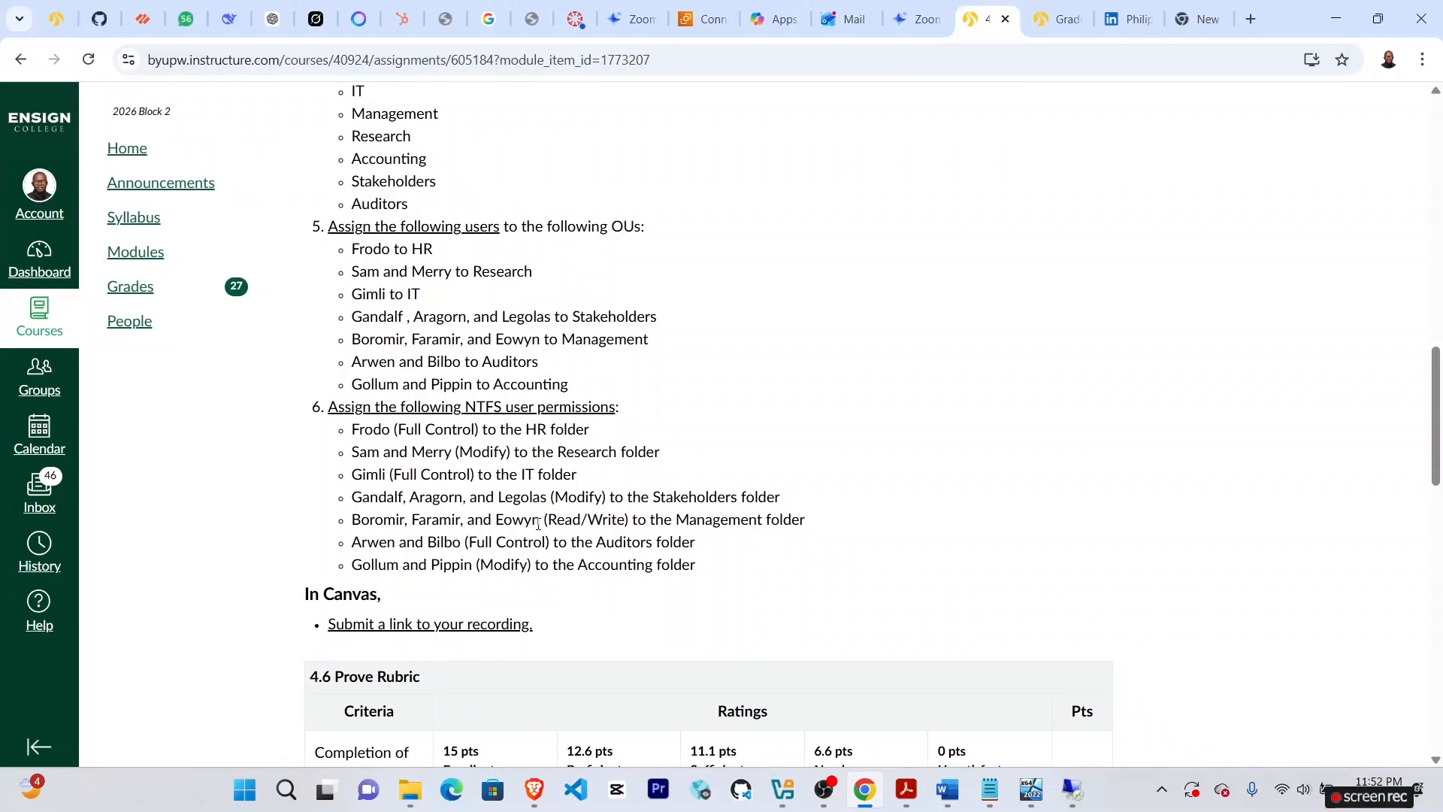
{"action": "left_click", "coordinate": [1032, 795]}
Add the 'Eowy' user with only Read and Write allowed, apply, and close the properties.
{"action": "left_click", "coordinate": [725, 554]}
{"action": "type", "text": "Eowyn"}
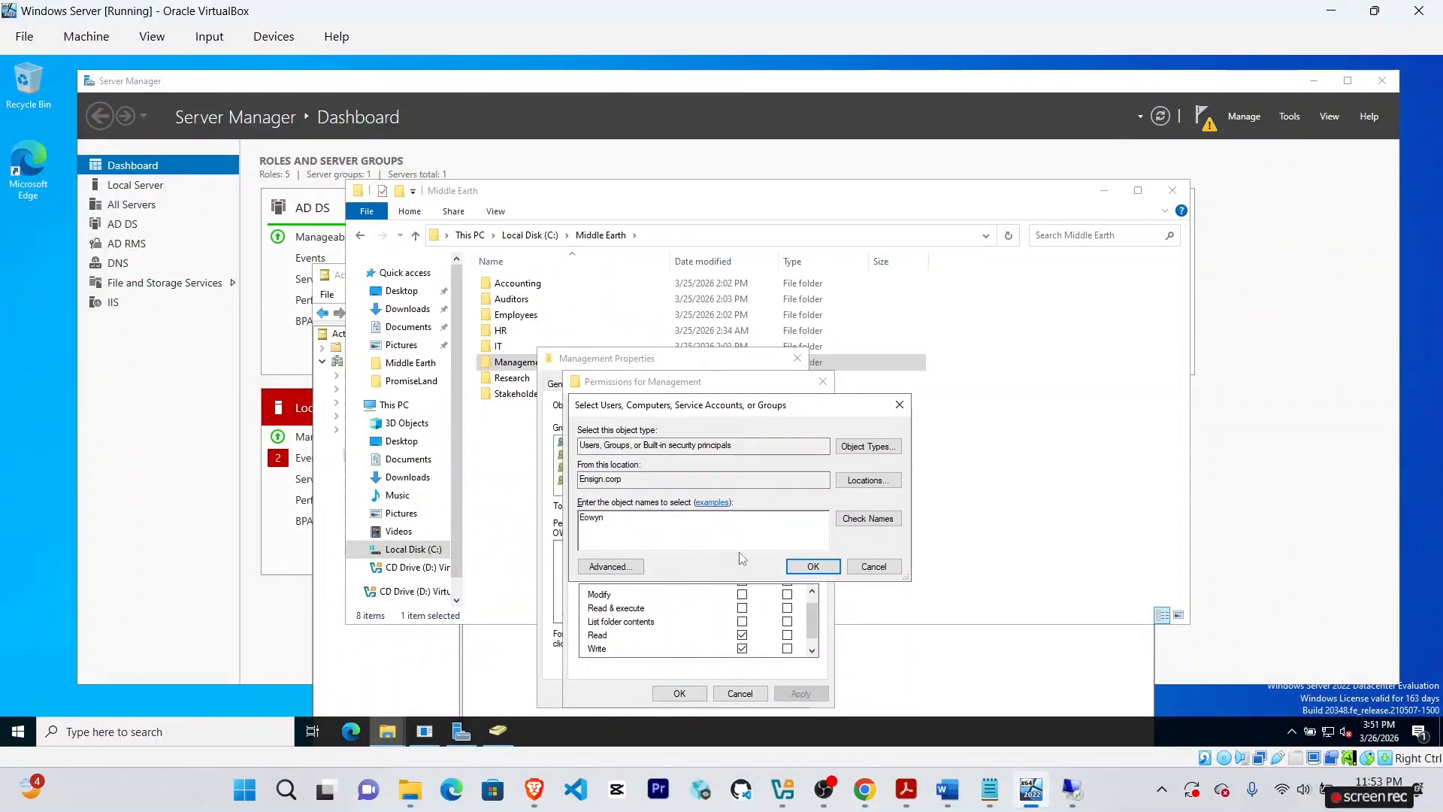
{"action": "left_click", "coordinate": [868, 519]}
{"action": "left_click", "coordinate": [813, 566]}
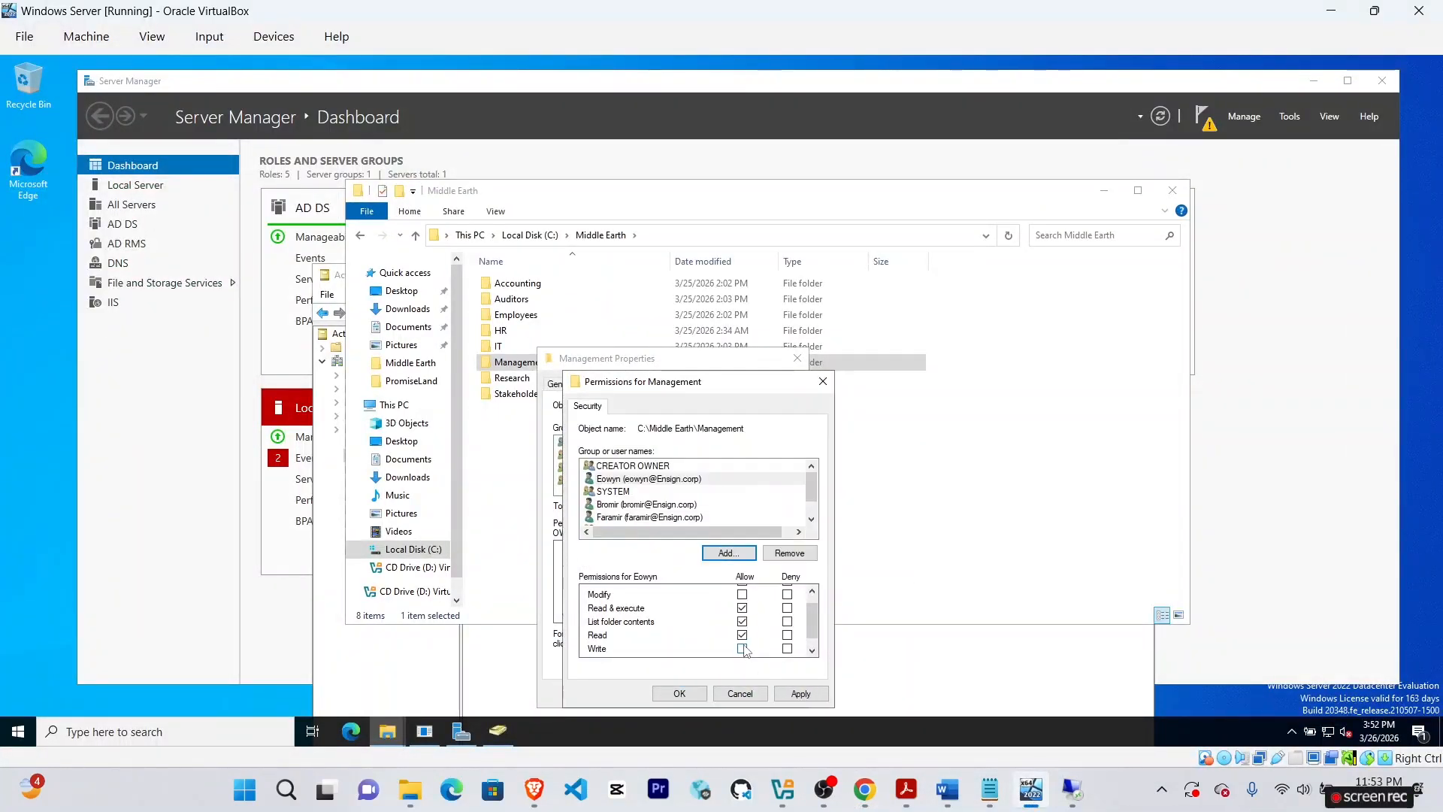
{"action": "left_click", "coordinate": [743, 635]}
{"action": "left_click", "coordinate": [743, 622]}
{"action": "left_click_drag", "start_coordinate": [812, 621], "coordinate": [811, 636]}
{"action": "left_click", "coordinate": [742, 635]}
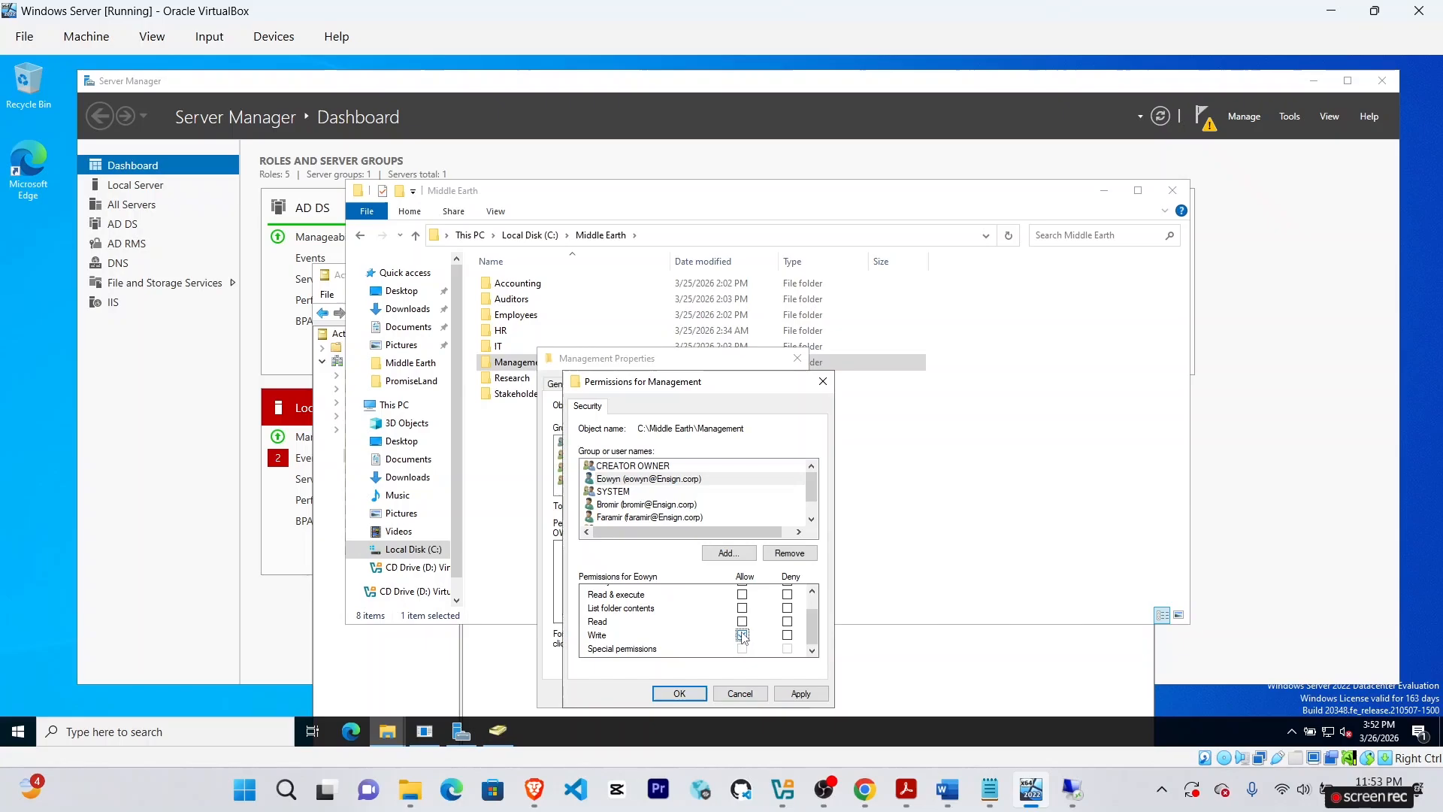
{"action": "left_click", "coordinate": [800, 693]}
{"action": "left_click", "coordinate": [691, 695]}
{"action": "left_click", "coordinate": [693, 699]}
Open the Auditors folder's security permissions for editing.
{"action": "left_click", "coordinate": [864, 789]}
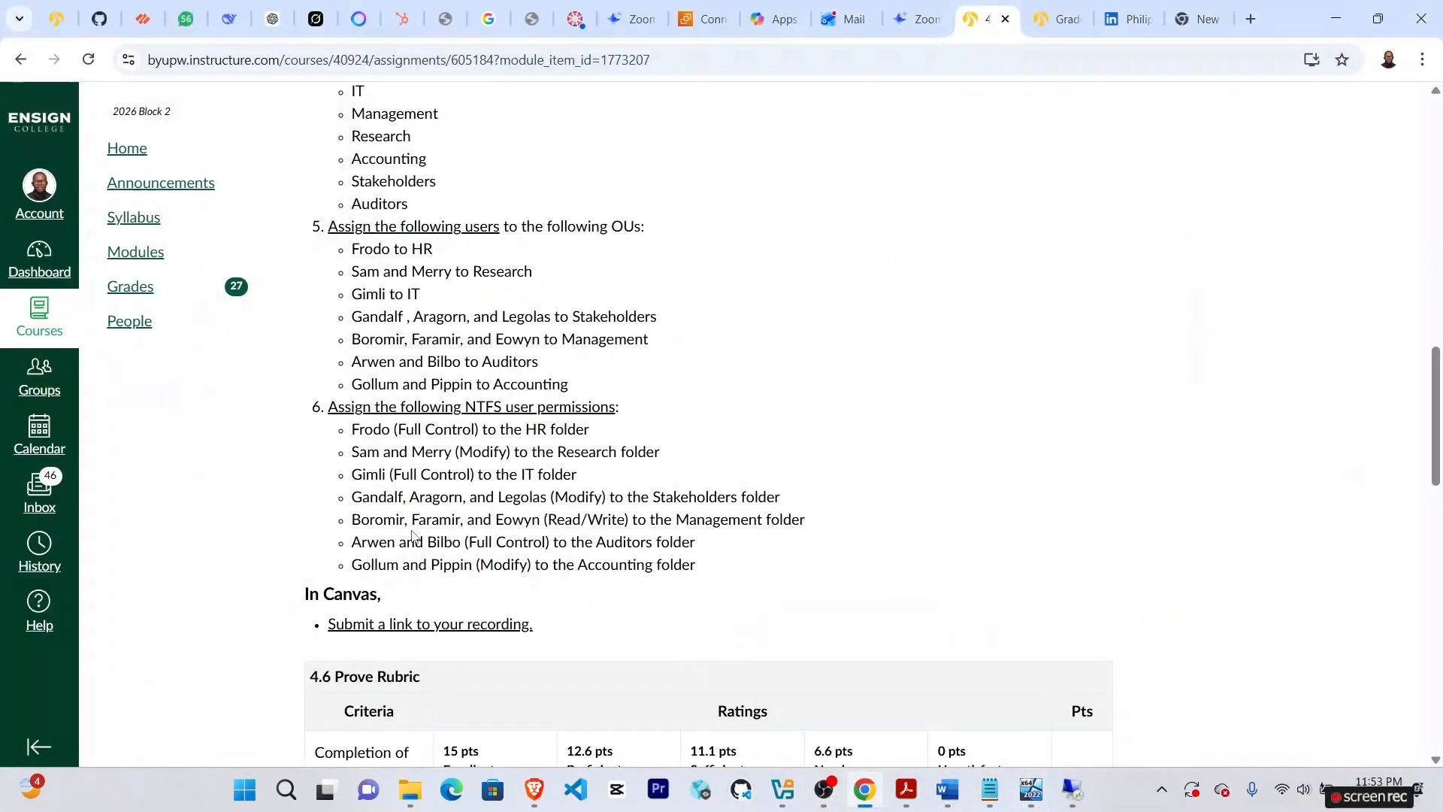
{"action": "left_click", "coordinate": [1031, 789]}
{"action": "right_click", "coordinate": [511, 299]}
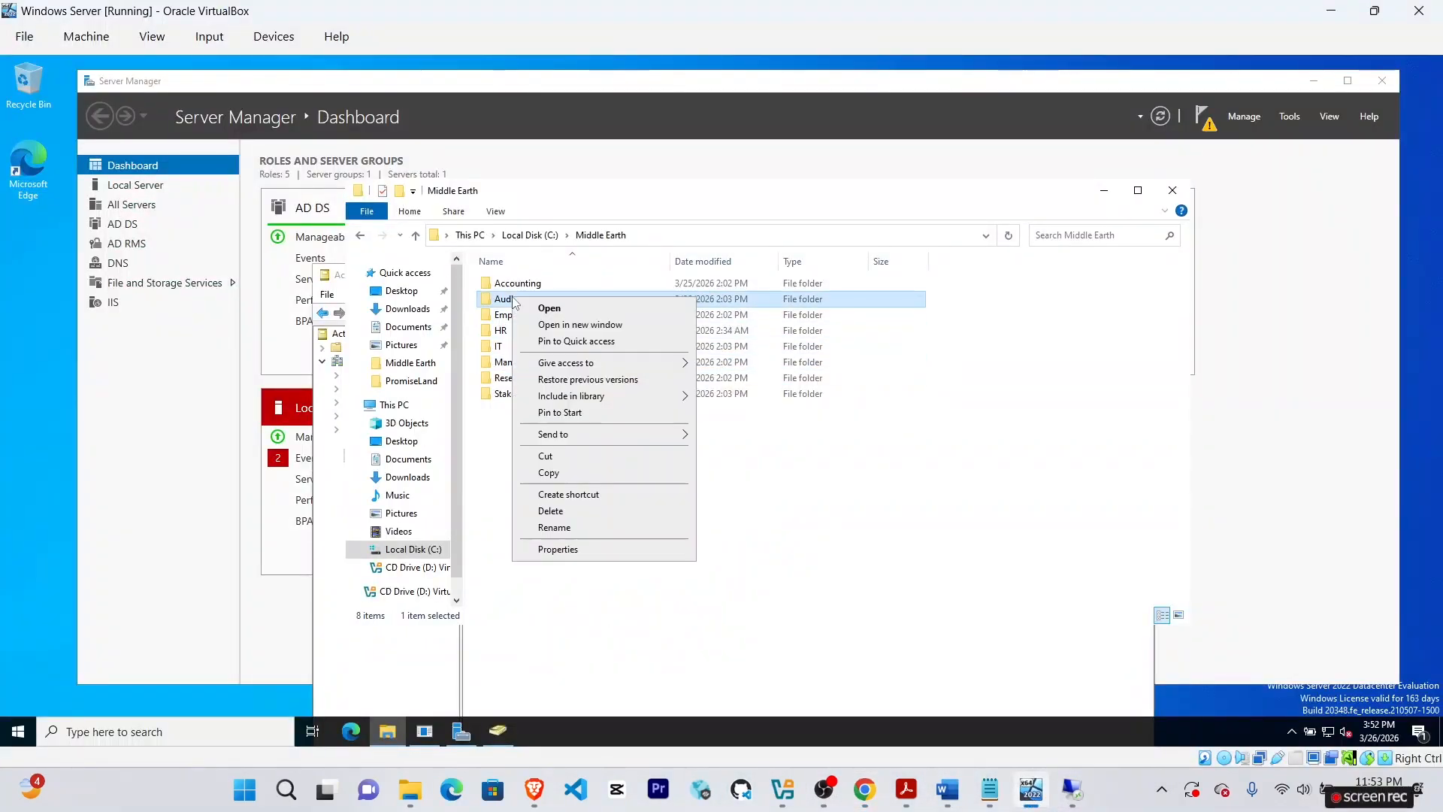
{"action": "left_click", "coordinate": [557, 549]}
{"action": "left_click", "coordinate": [615, 333]}
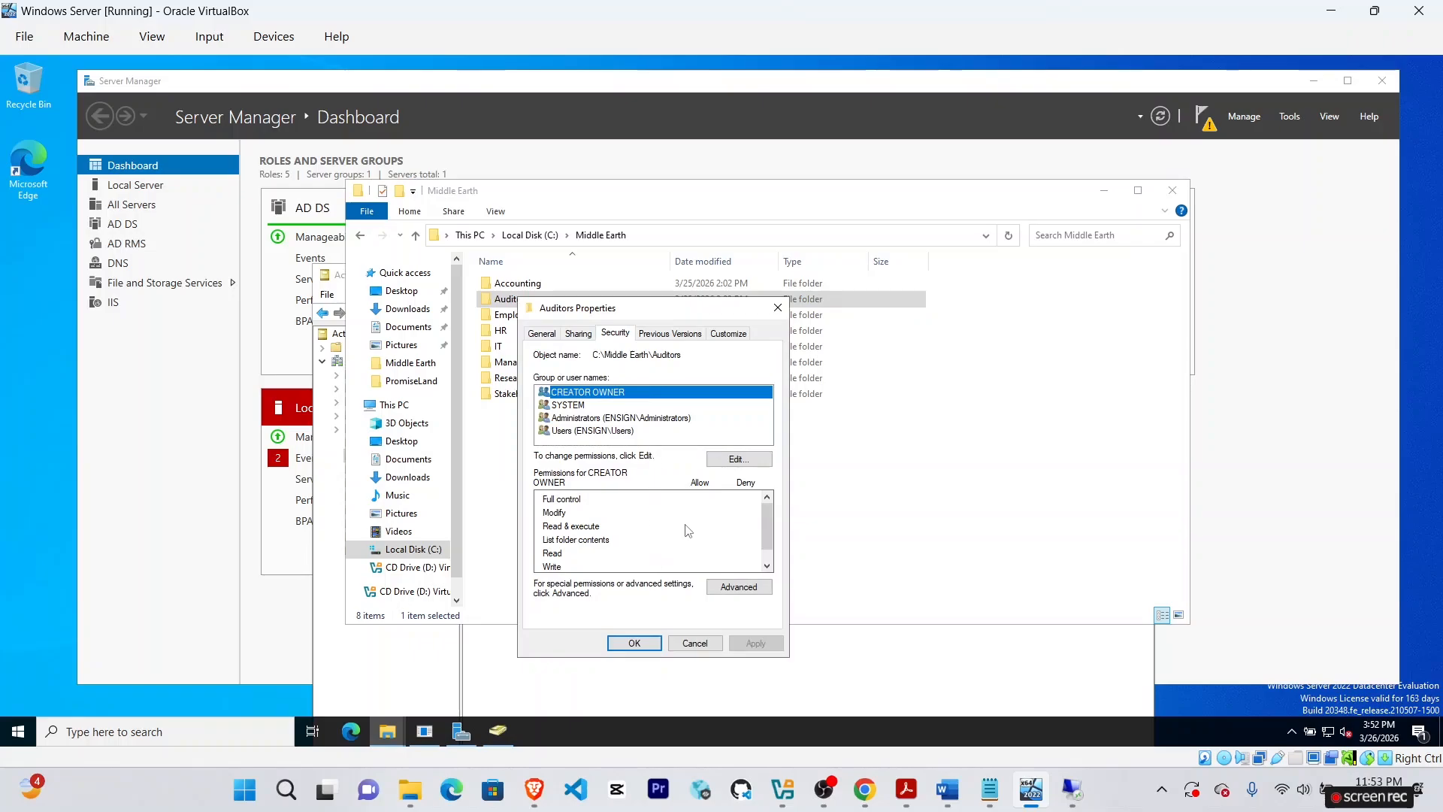
{"action": "left_click", "coordinate": [737, 461]}
Add Arwen to the Auditors permissions, correcting the misspelled 'Aewen'.
{"action": "left_click", "coordinate": [709, 536]}
{"action": "type", "text": "Aewen"}
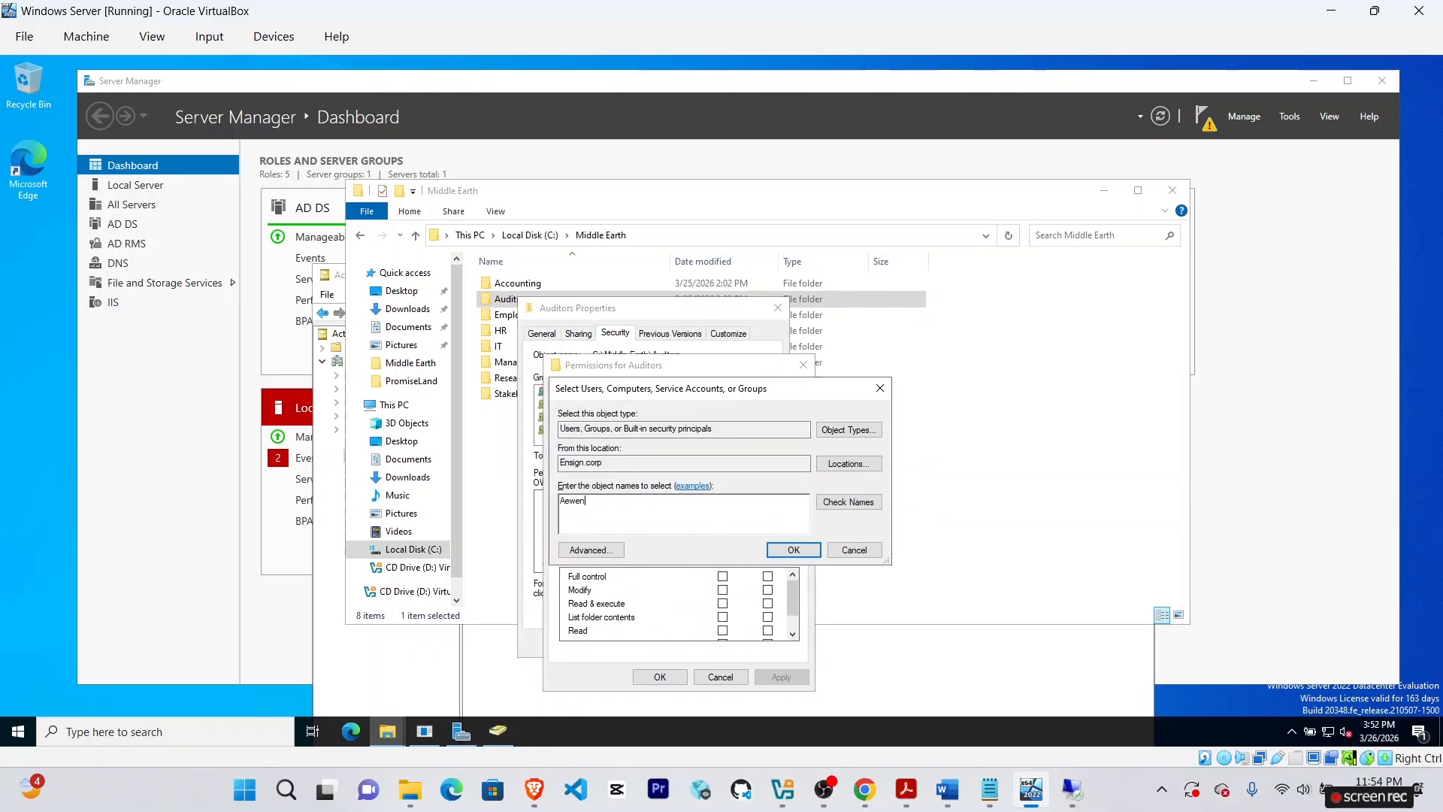
{"action": "left_click", "coordinate": [865, 505]}
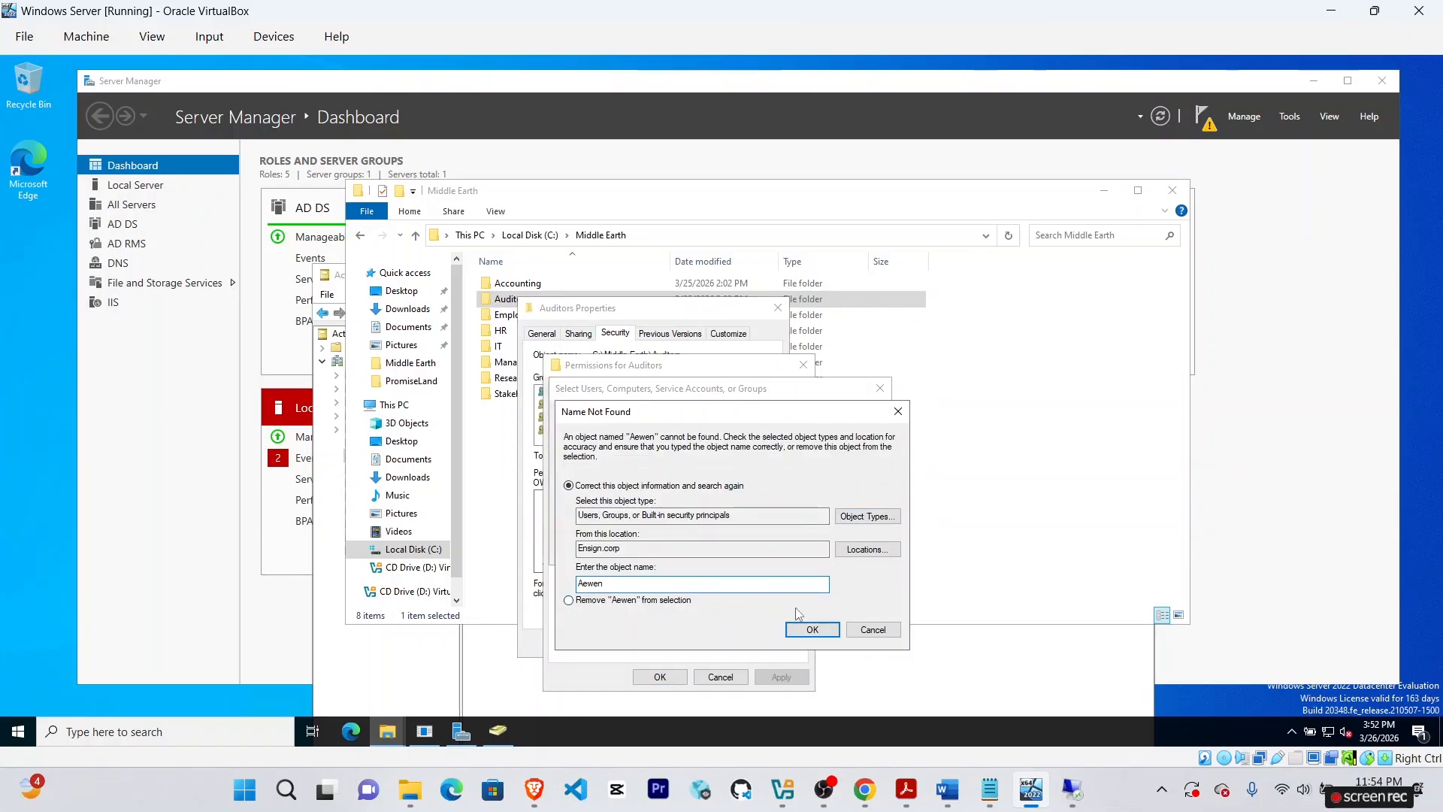
{"action": "left_click", "coordinate": [853, 628]}
{"action": "left_click", "coordinate": [654, 498]}
{"action": "key", "text": "BackSpace"}
{"action": "key", "text": "BackSpace"}
{"action": "key", "text": "BackSpace"}
{"action": "key", "text": "BackSpace"}
{"action": "type", "text": "rwen"}
{"action": "left_click", "coordinate": [838, 506]}
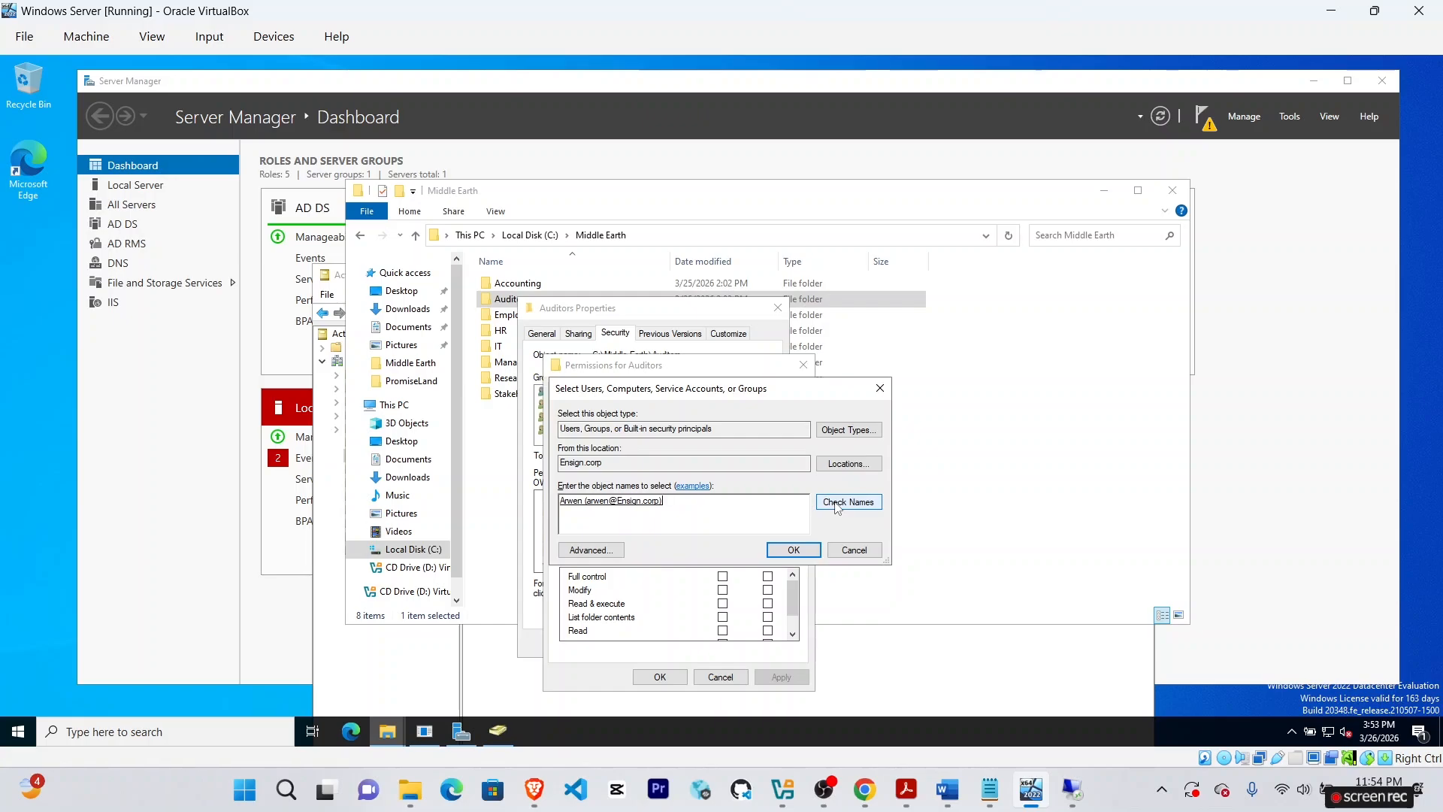
{"action": "left_click", "coordinate": [793, 549]}
Allow Full control for Arwen and apply it.
{"action": "left_click", "coordinate": [866, 791]}
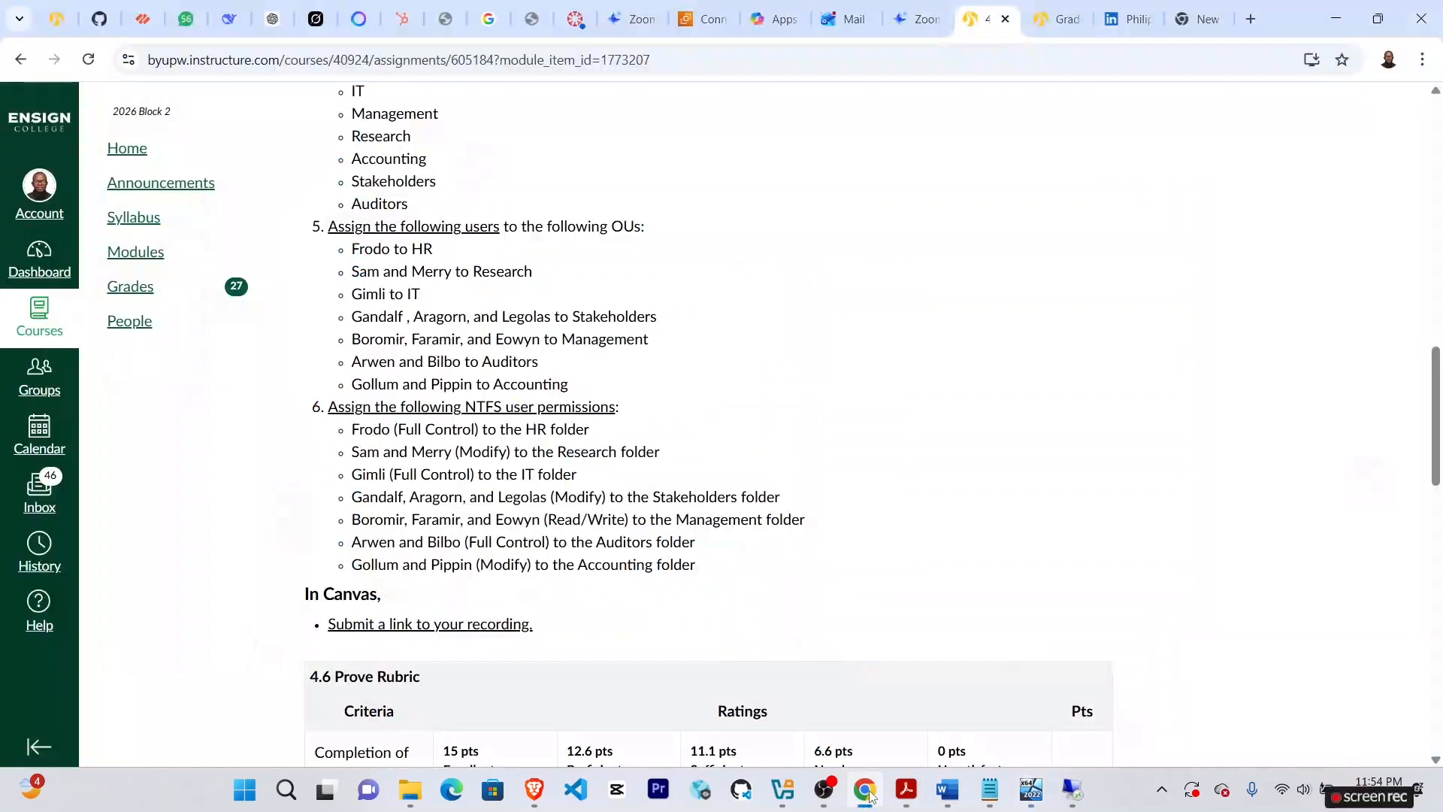
{"action": "left_click", "coordinate": [1031, 791]}
{"action": "left_click", "coordinate": [723, 577]}
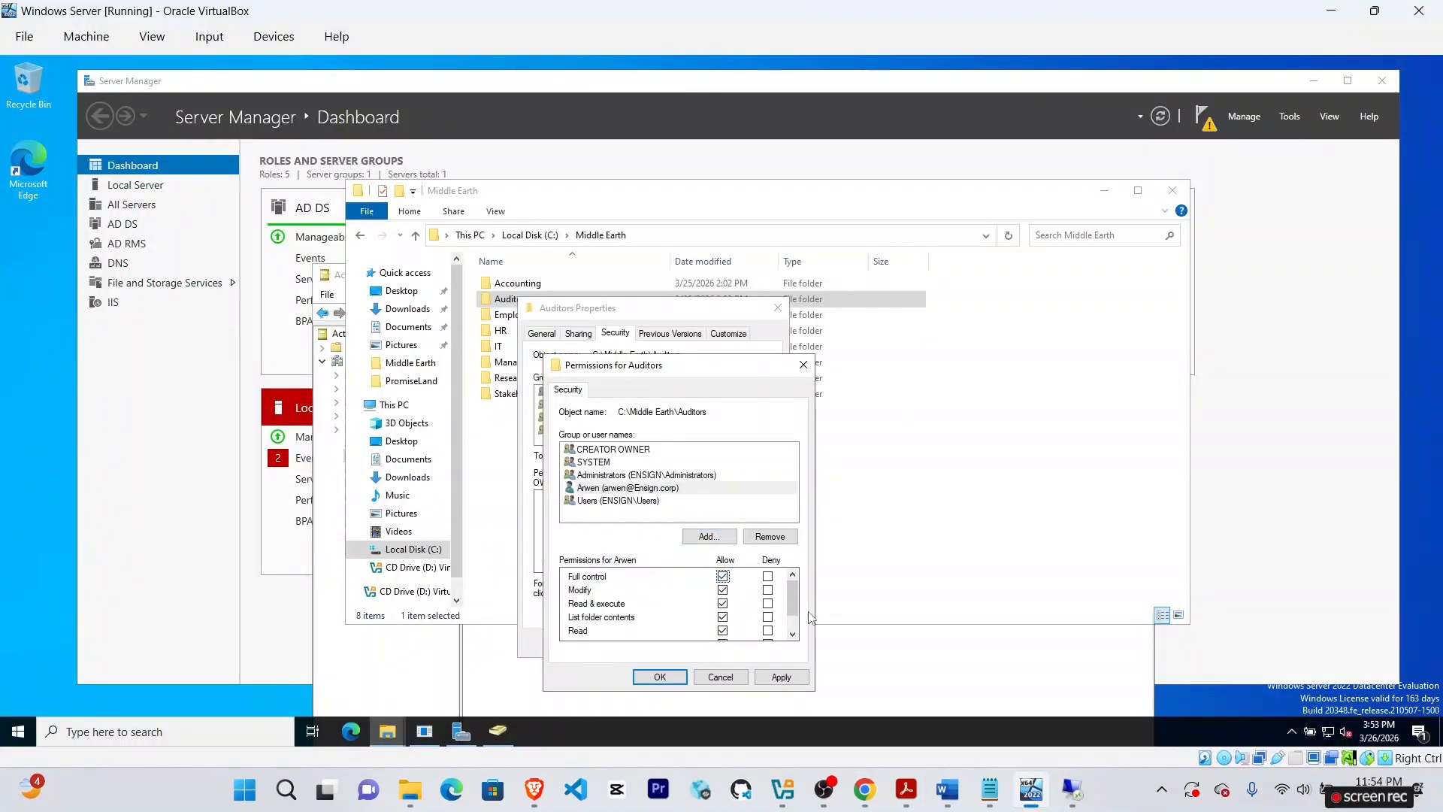
{"action": "left_click_drag", "start_coordinate": [794, 604], "coordinate": [795, 630]}
{"action": "left_click", "coordinate": [781, 676]}
Add Bilbo with Full control allowed, then close the Auditors permissions and properties.
{"action": "left_click", "coordinate": [708, 536]}
{"action": "type", "text": "Bilbo"}
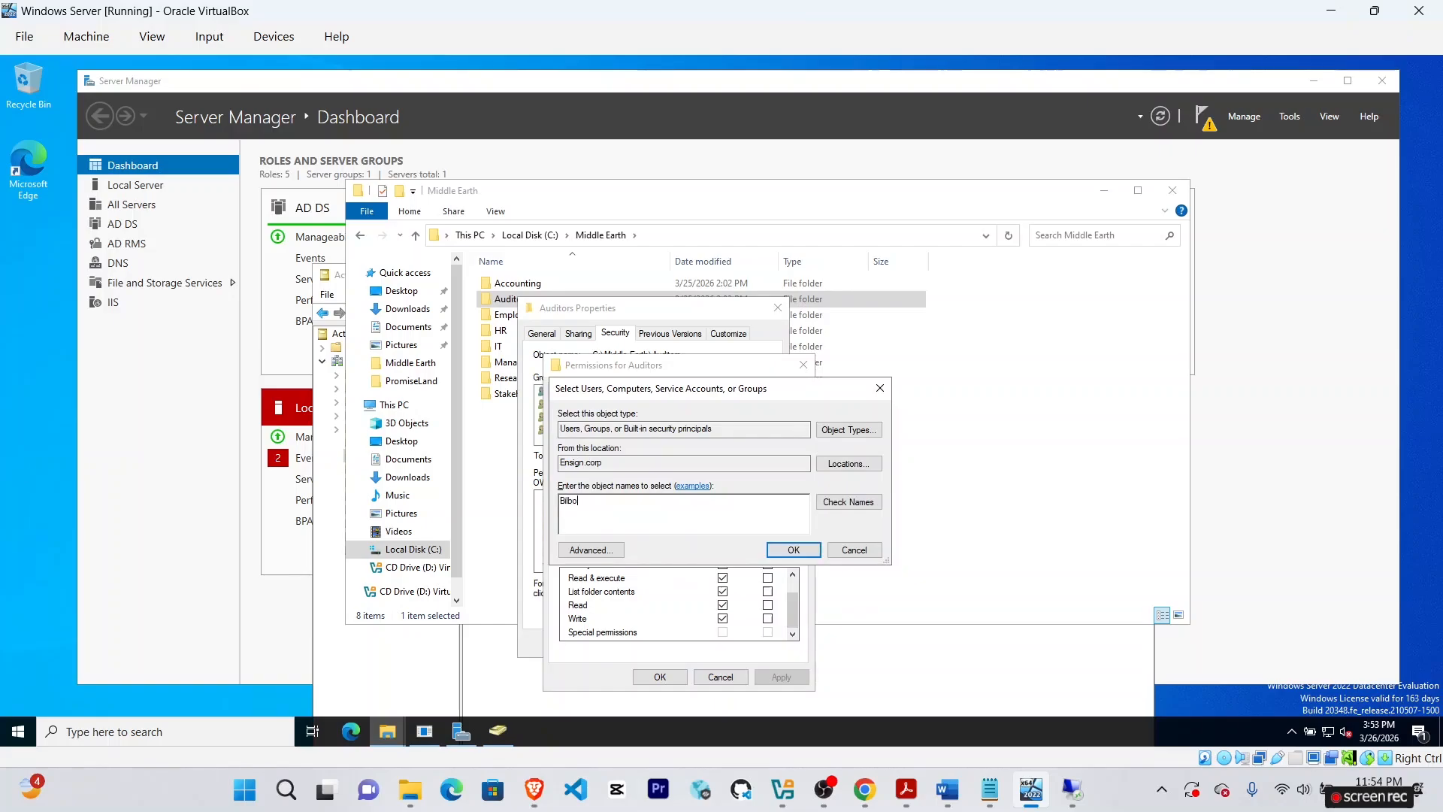
{"action": "left_click", "coordinate": [848, 501]}
{"action": "left_click", "coordinate": [792, 550]}
{"action": "left_click", "coordinate": [723, 576]}
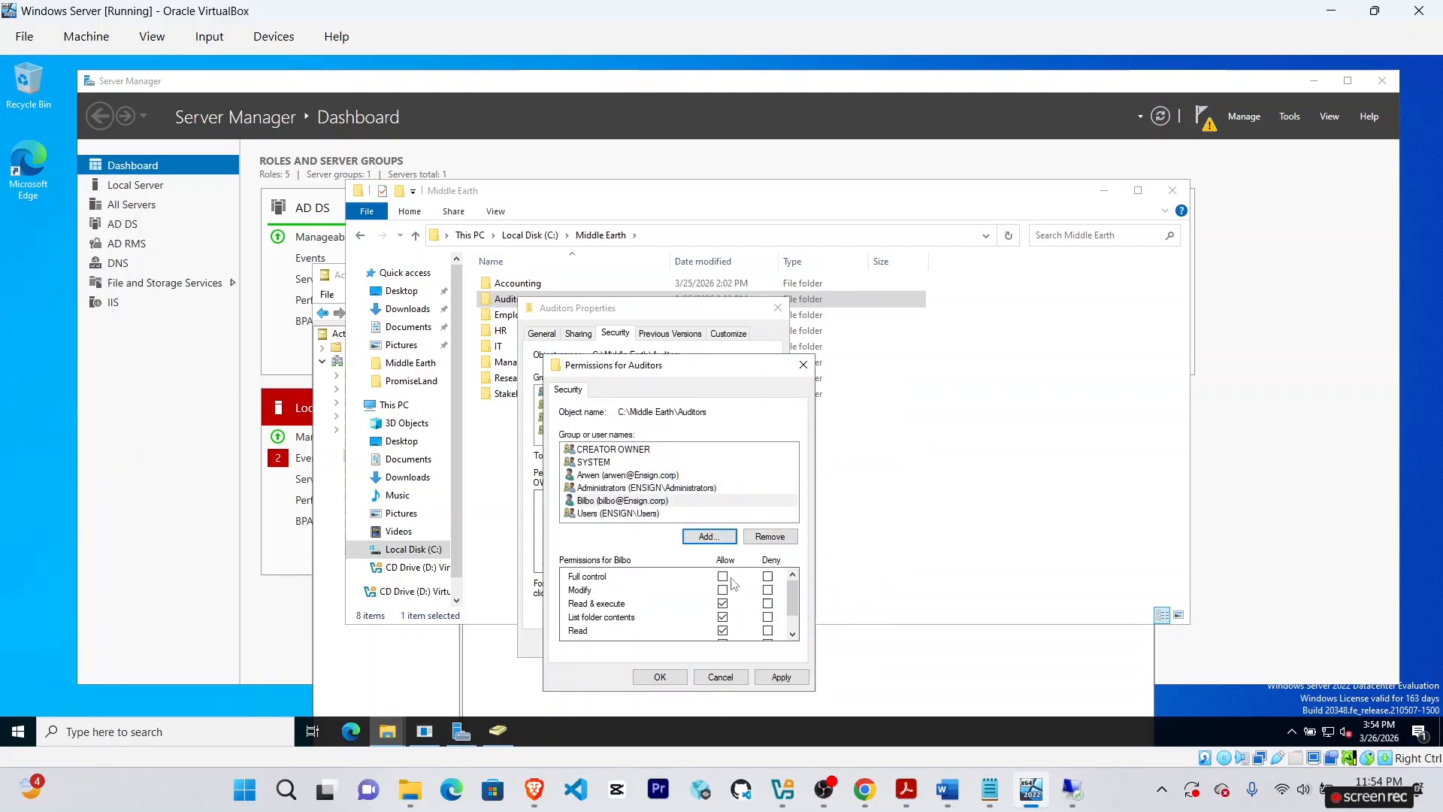
{"action": "left_click", "coordinate": [649, 680]}
{"action": "left_click", "coordinate": [646, 648]}
{"action": "left_click", "coordinate": [864, 789]}
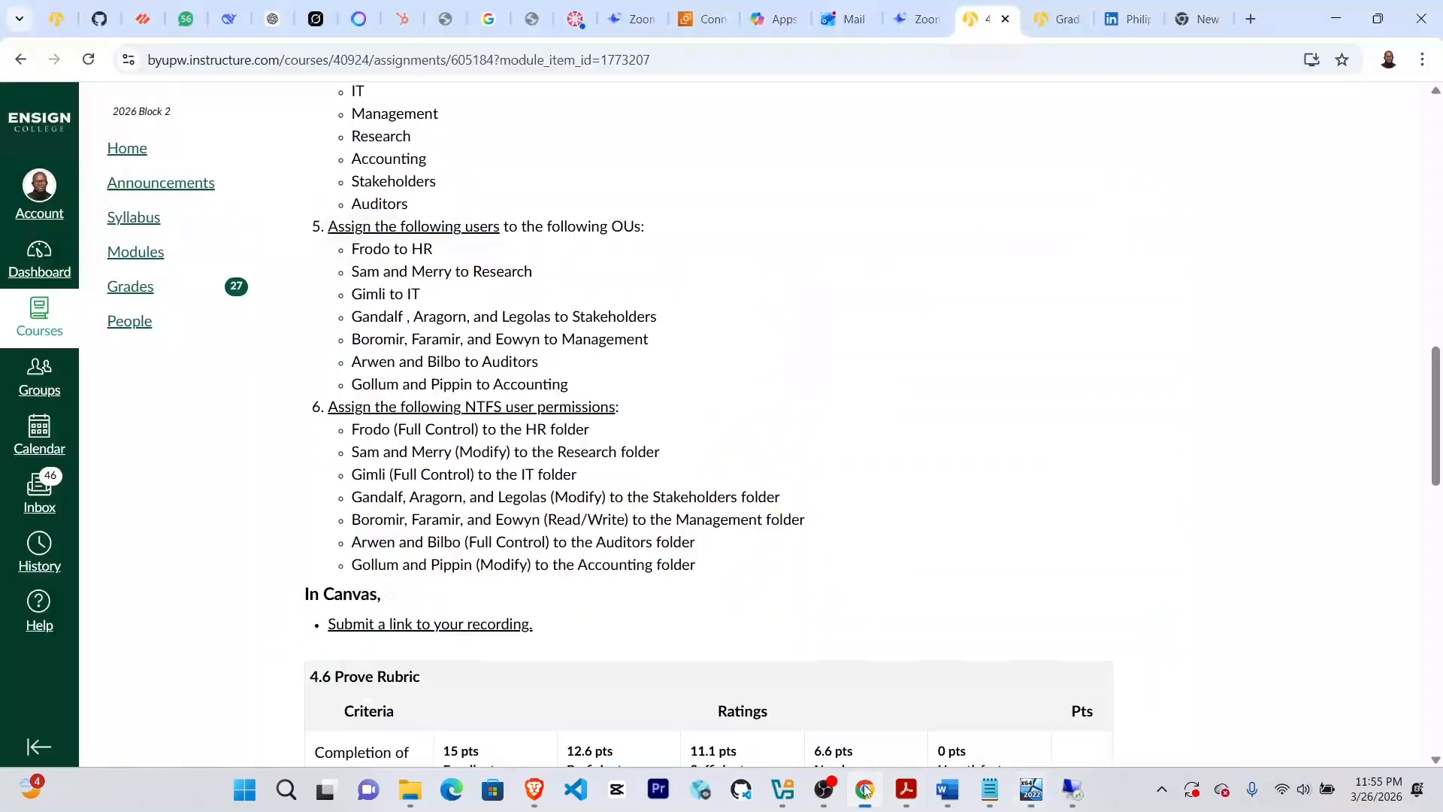
Open the Accounting folder's security permissions for editing.
{"action": "left_click", "coordinate": [1031, 789]}
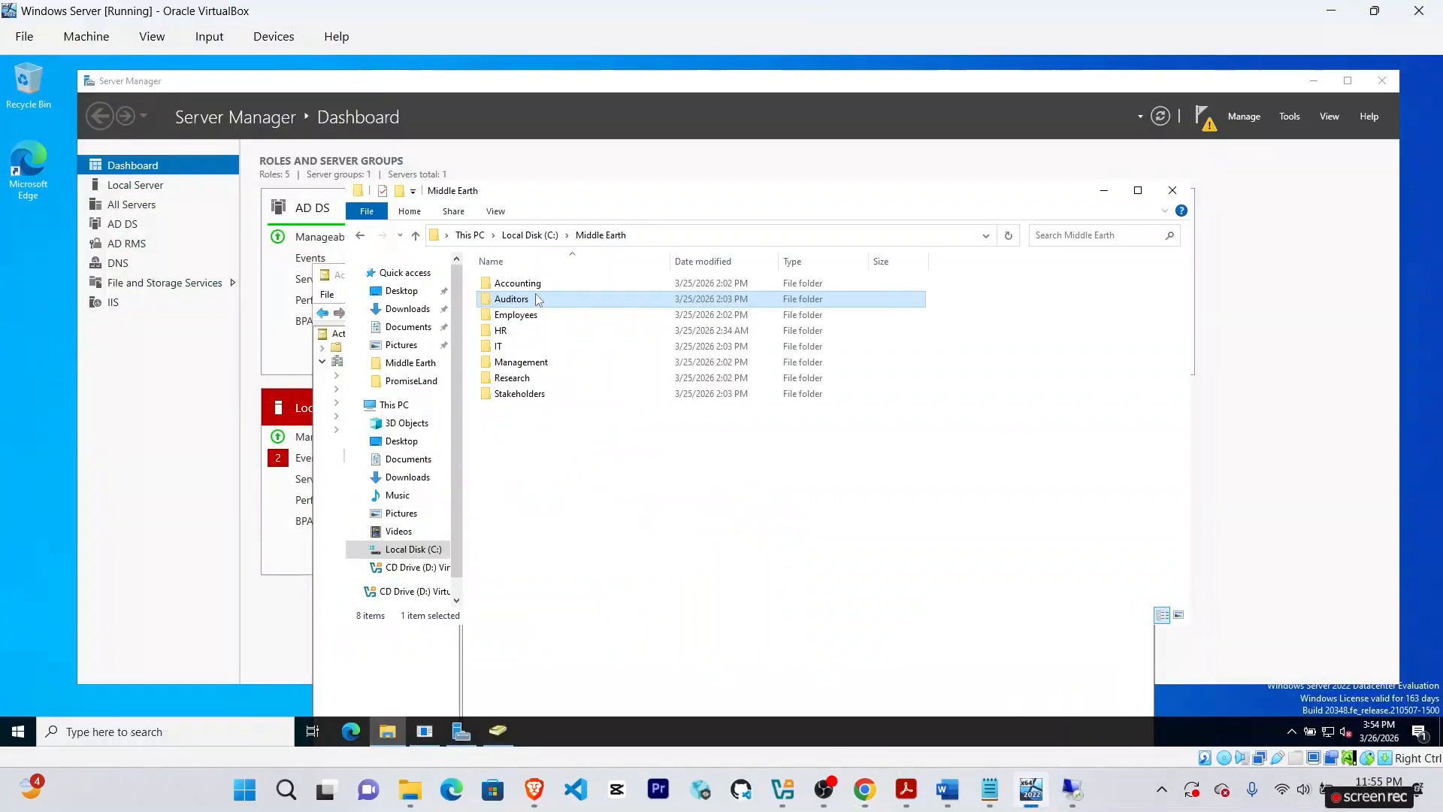
{"action": "right_click", "coordinate": [526, 285]}
{"action": "left_click", "coordinate": [570, 534]}
{"action": "left_click", "coordinate": [628, 319]}
{"action": "left_click", "coordinate": [723, 521]}
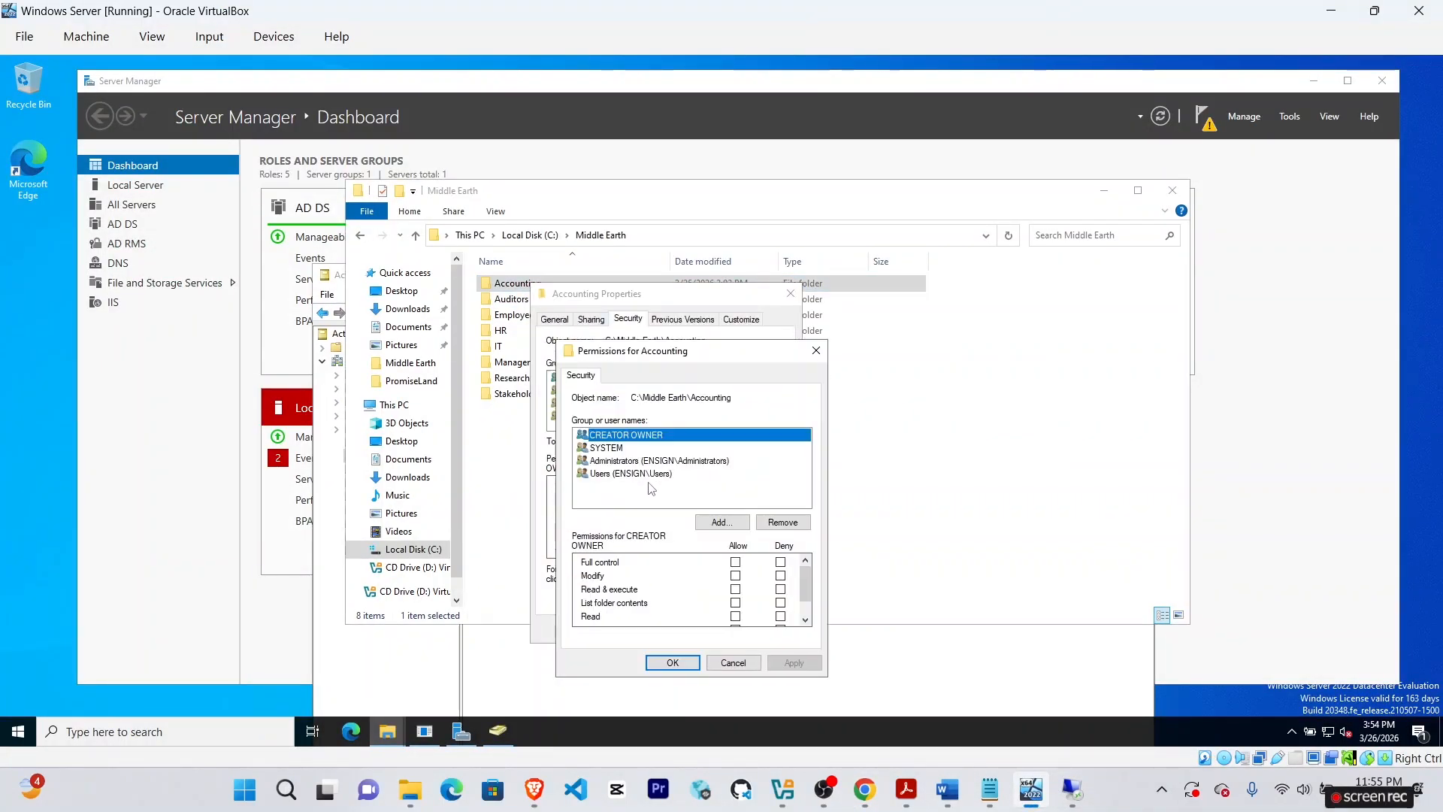
Add Pippin to the Accounting permissions with Modify allowed.
{"action": "left_click", "coordinate": [723, 523]}
{"action": "type", "text": "Pippin"}
{"action": "left_click", "coordinate": [861, 488]}
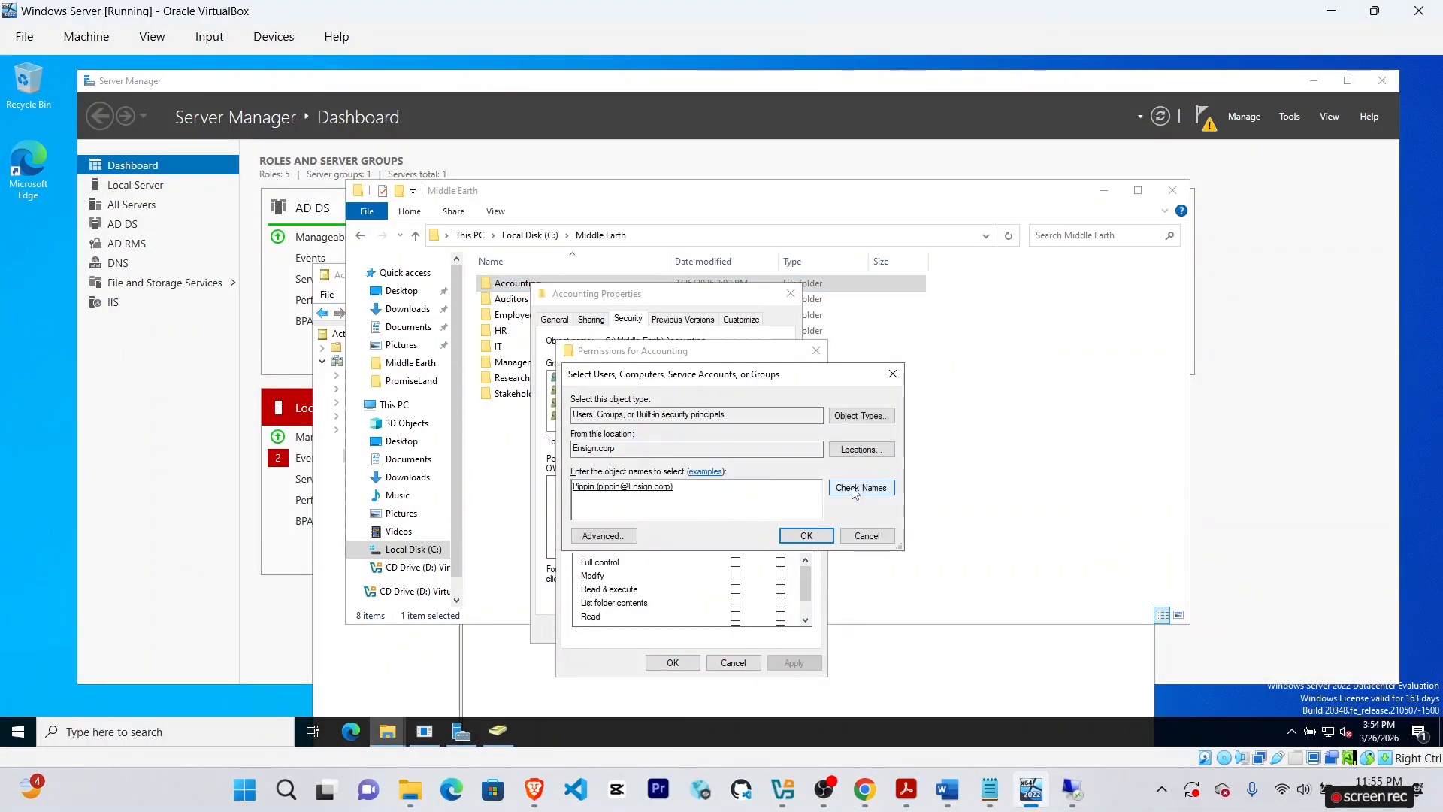
{"action": "left_click", "coordinate": [806, 536]}
{"action": "left_click", "coordinate": [735, 575]}
{"action": "scroll", "coordinate": [806, 580], "scroll_direction": "down", "scroll_amount": 2}
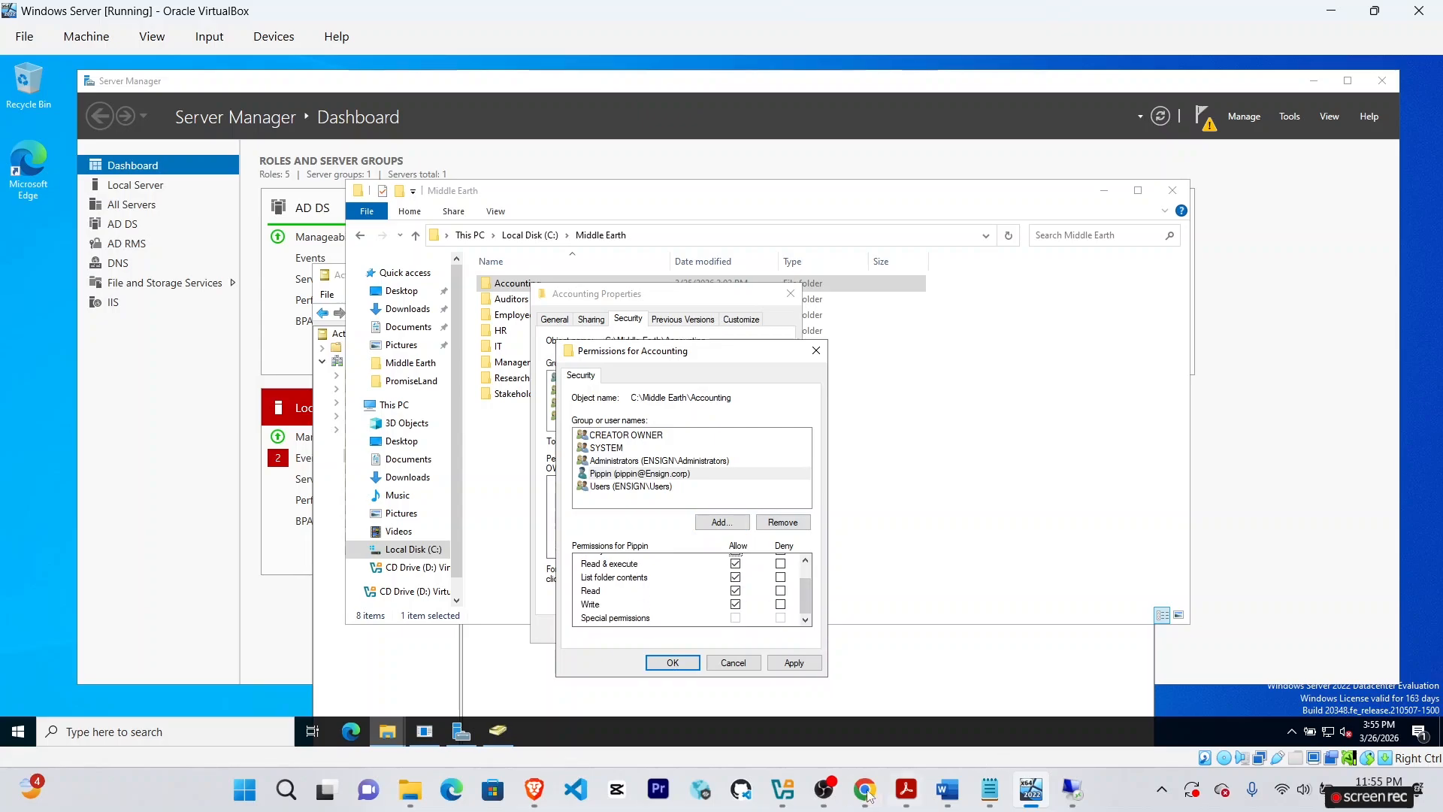
Add Gollum with Modify allowed, apply, and close the Accounting properties.
{"action": "left_click", "coordinate": [864, 789]}
{"action": "left_click", "coordinate": [1031, 789]}
{"action": "left_click", "coordinate": [722, 521]}
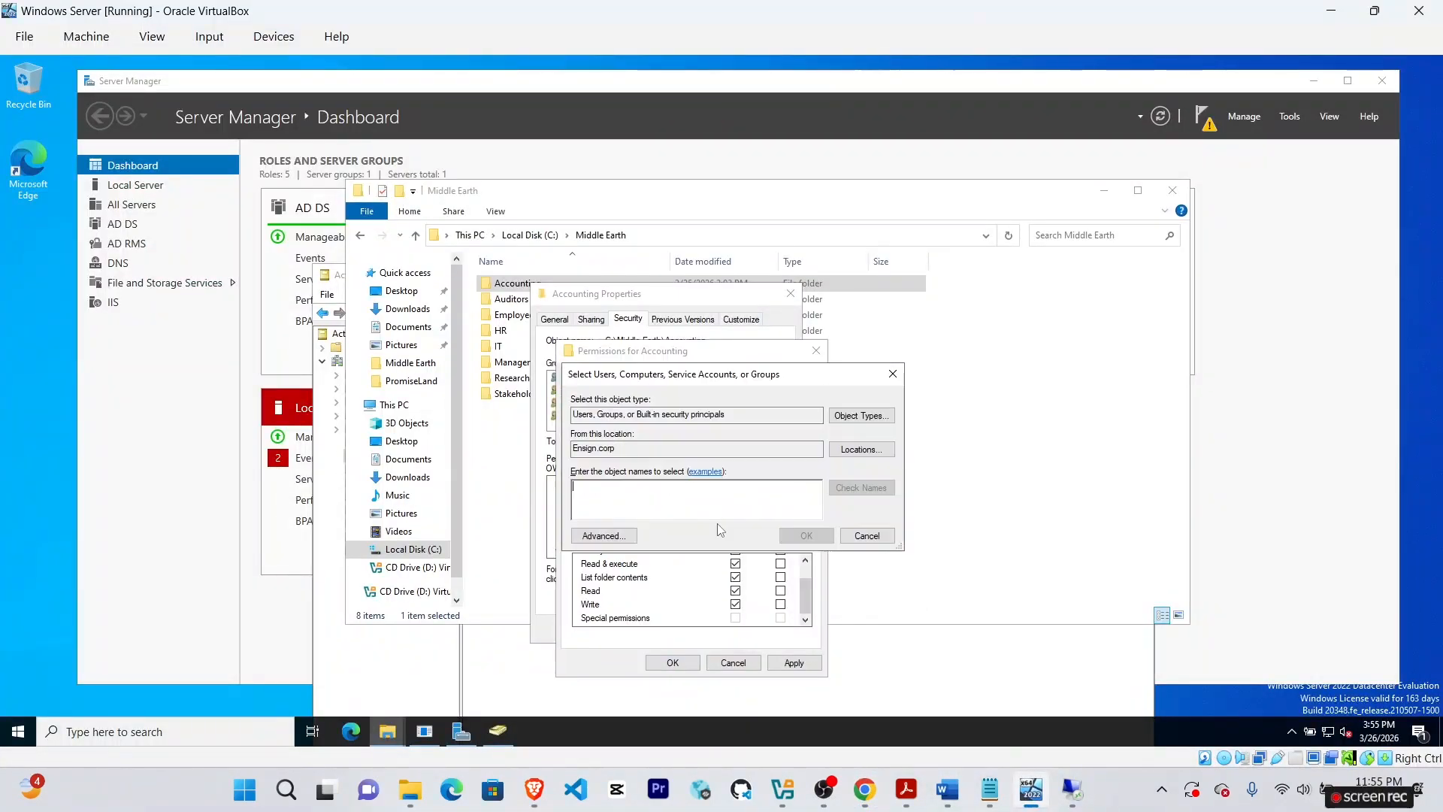
{"action": "type", "text": "Gollum"}
{"action": "left_click", "coordinate": [861, 488]}
{"action": "left_click", "coordinate": [806, 536]}
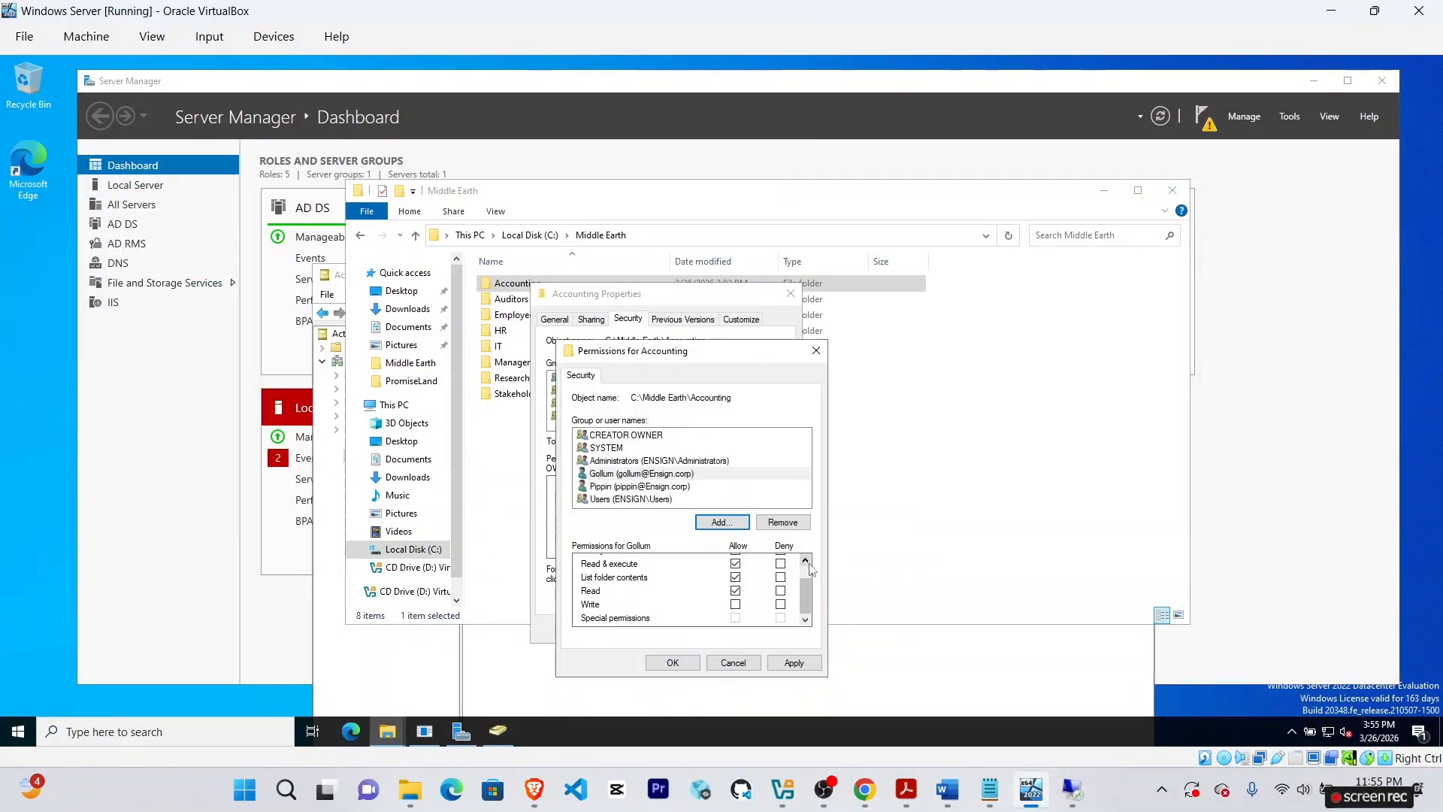
{"action": "left_click", "coordinate": [735, 575]}
{"action": "left_click", "coordinate": [794, 662]}
{"action": "left_click", "coordinate": [673, 662]}
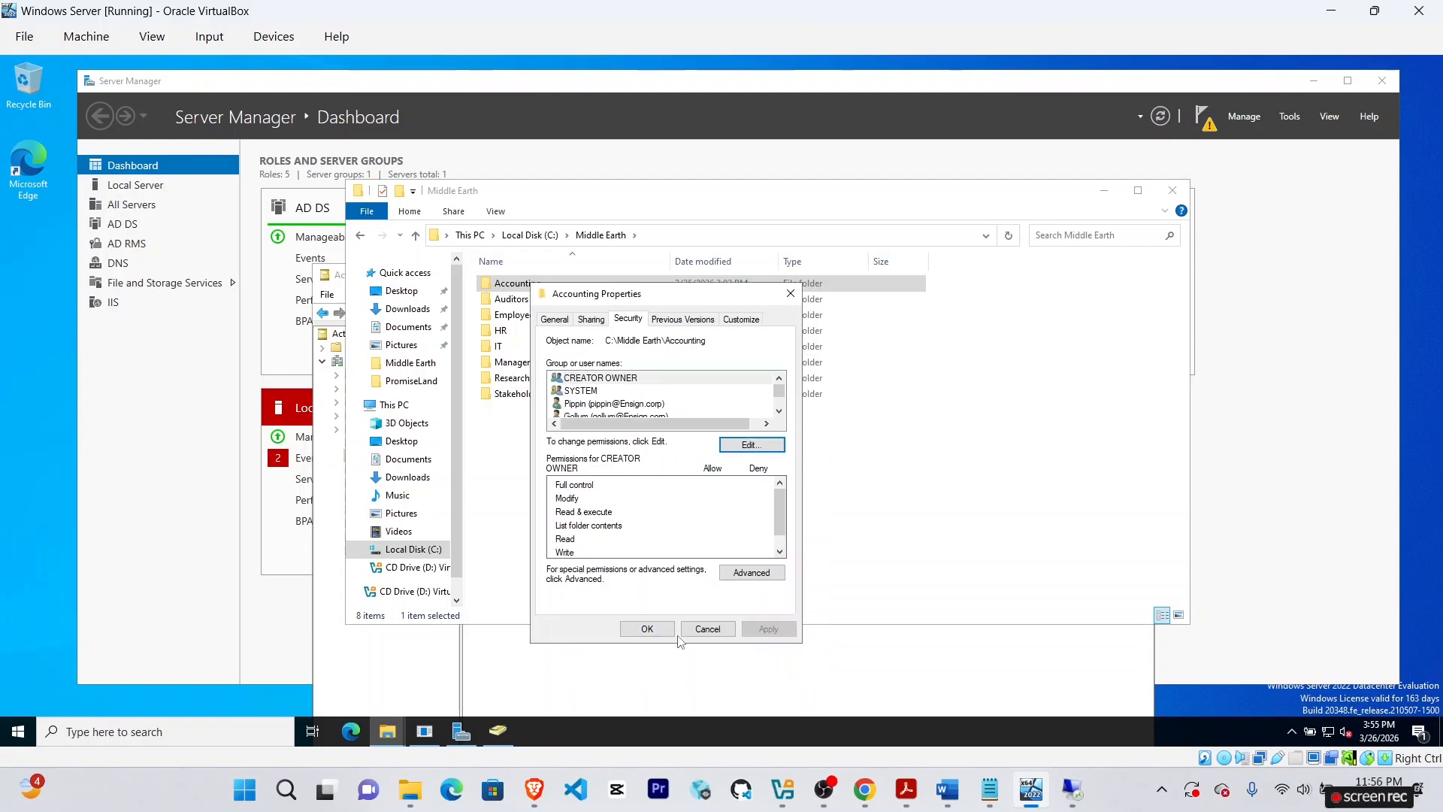
{"action": "left_click", "coordinate": [660, 628]}
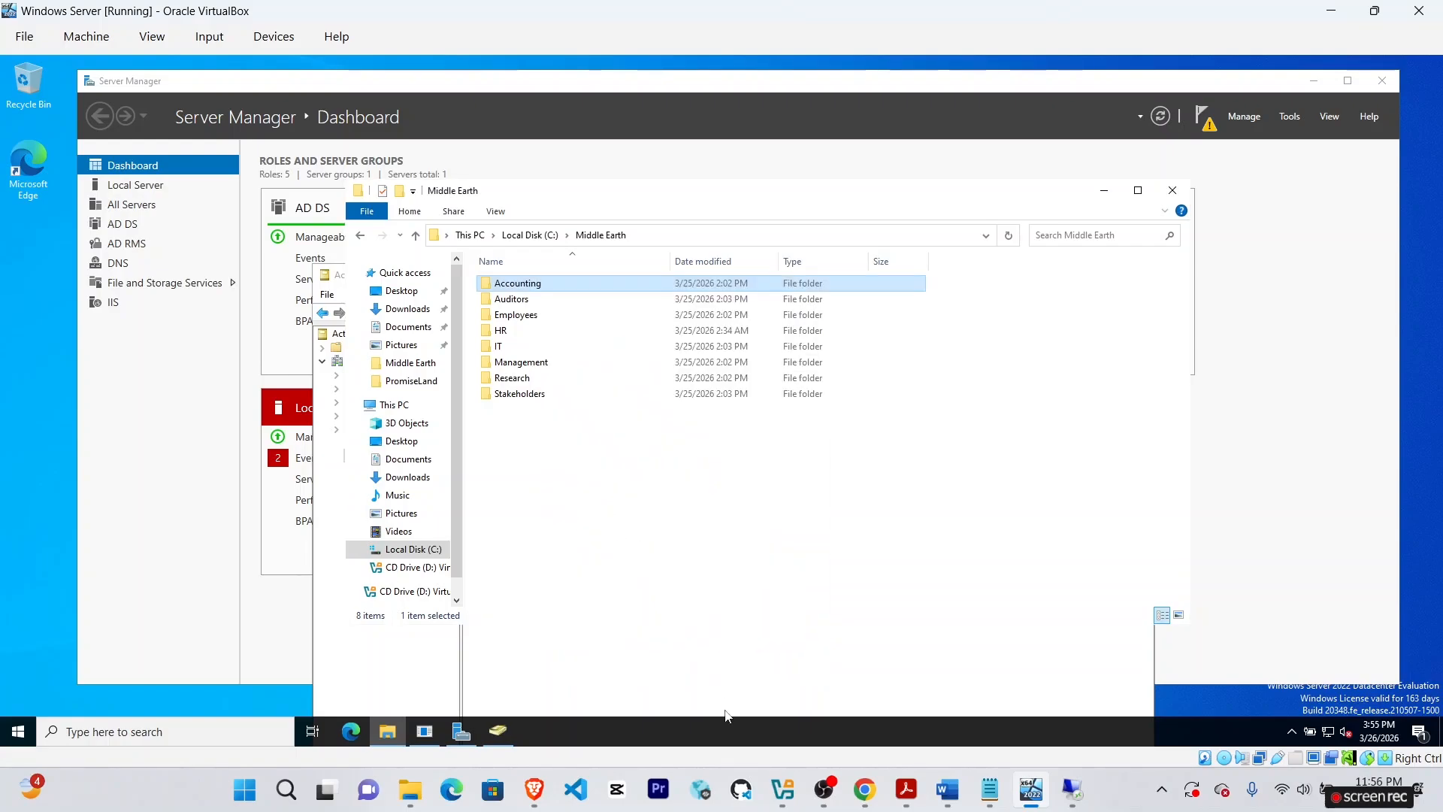
Scroll the Canvas assignment down through the NTFS permissions list to the final submission step.
{"action": "left_click", "coordinate": [865, 789]}
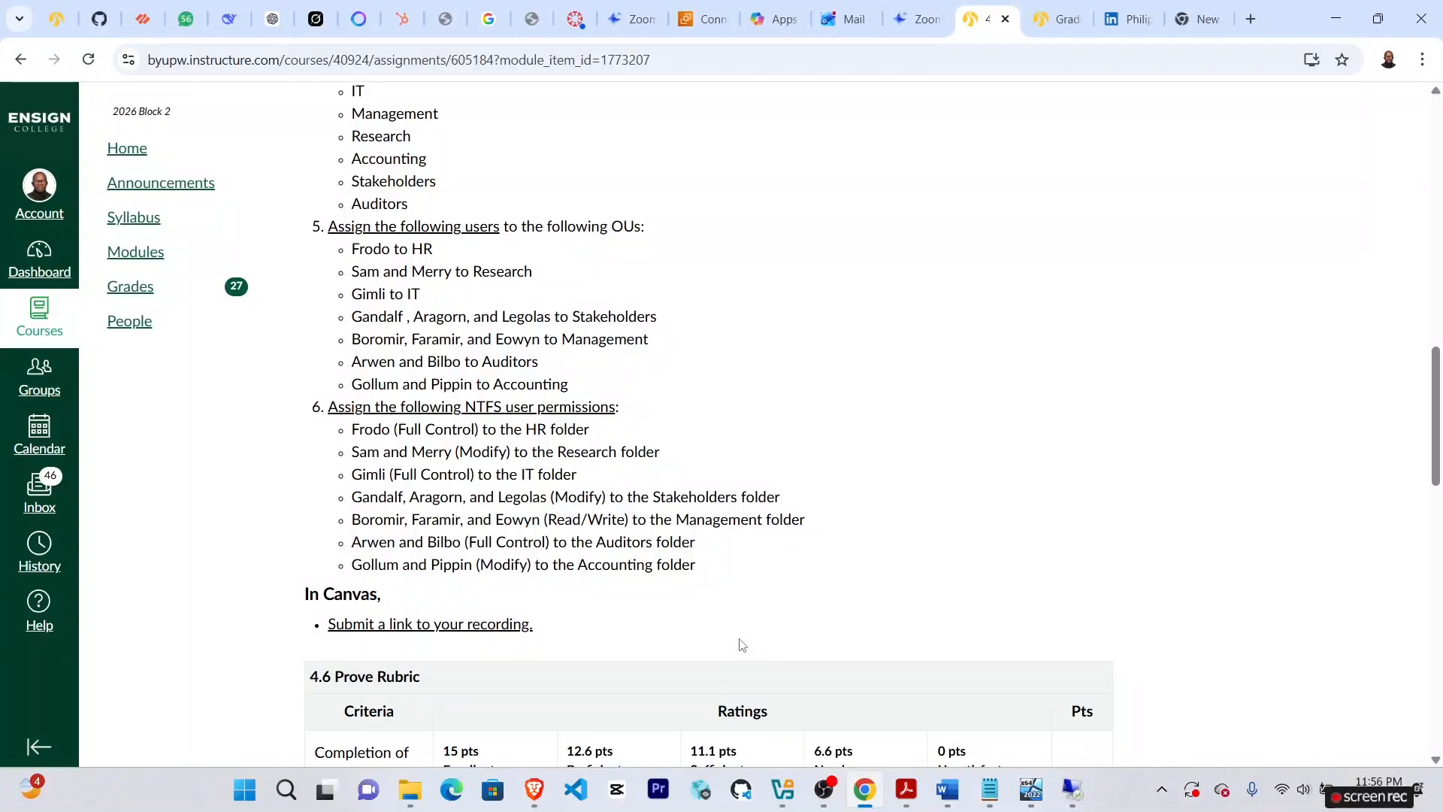
{"action": "scroll", "coordinate": [618, 493], "scroll_direction": "up", "scroll_amount": 10}
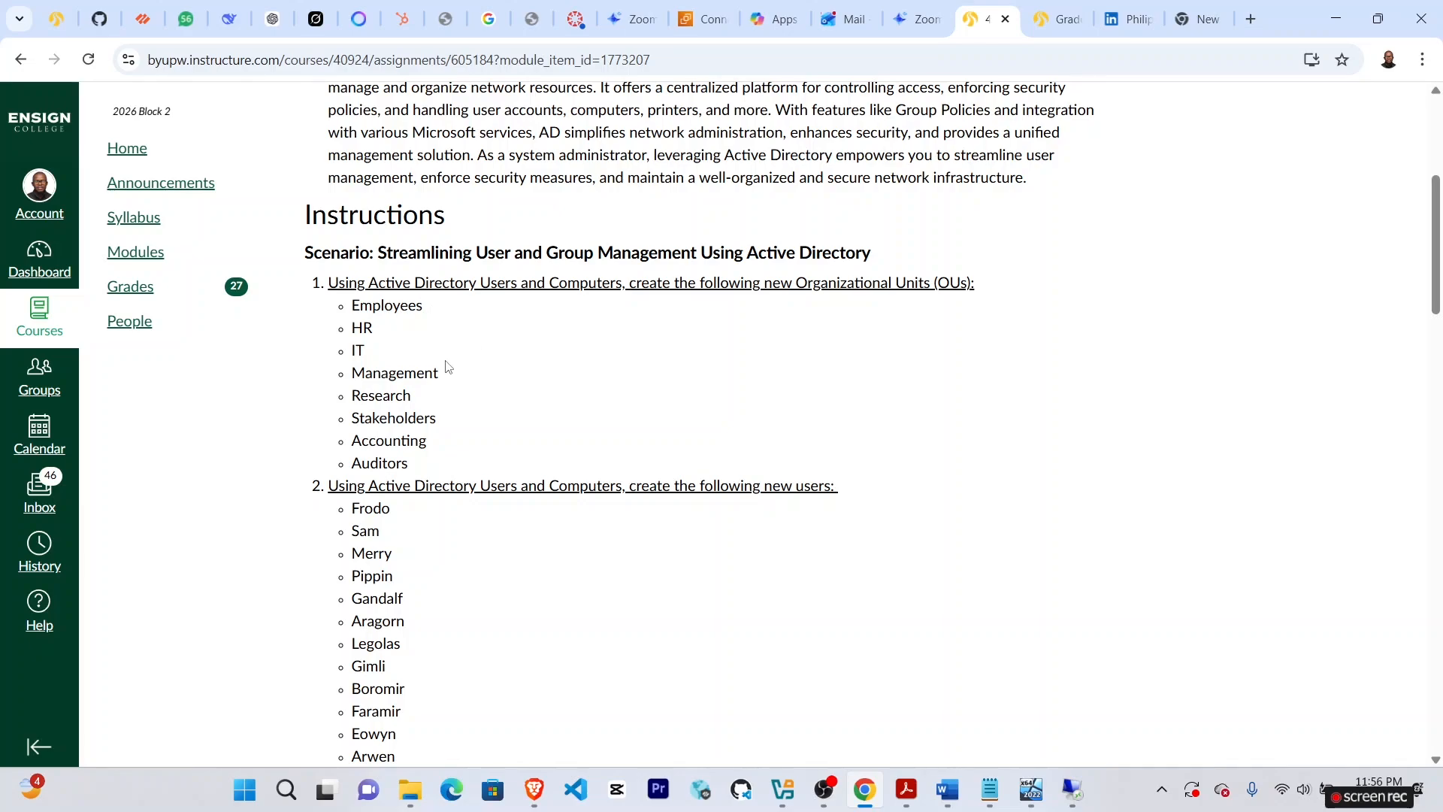
{"action": "scroll", "coordinate": [444, 391], "scroll_direction": "down", "scroll_amount": 1}
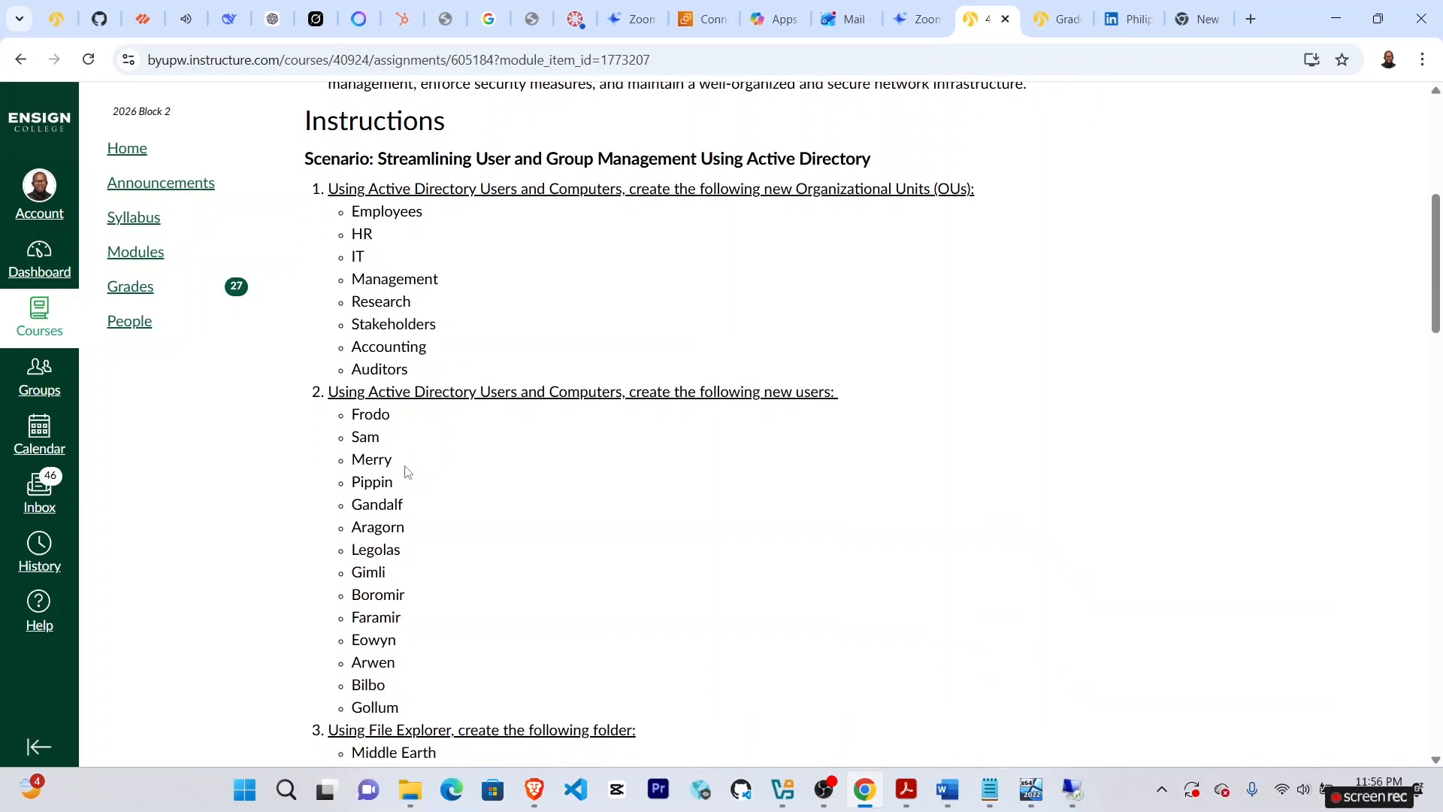
{"action": "scroll", "coordinate": [407, 475], "scroll_direction": "down", "scroll_amount": 1}
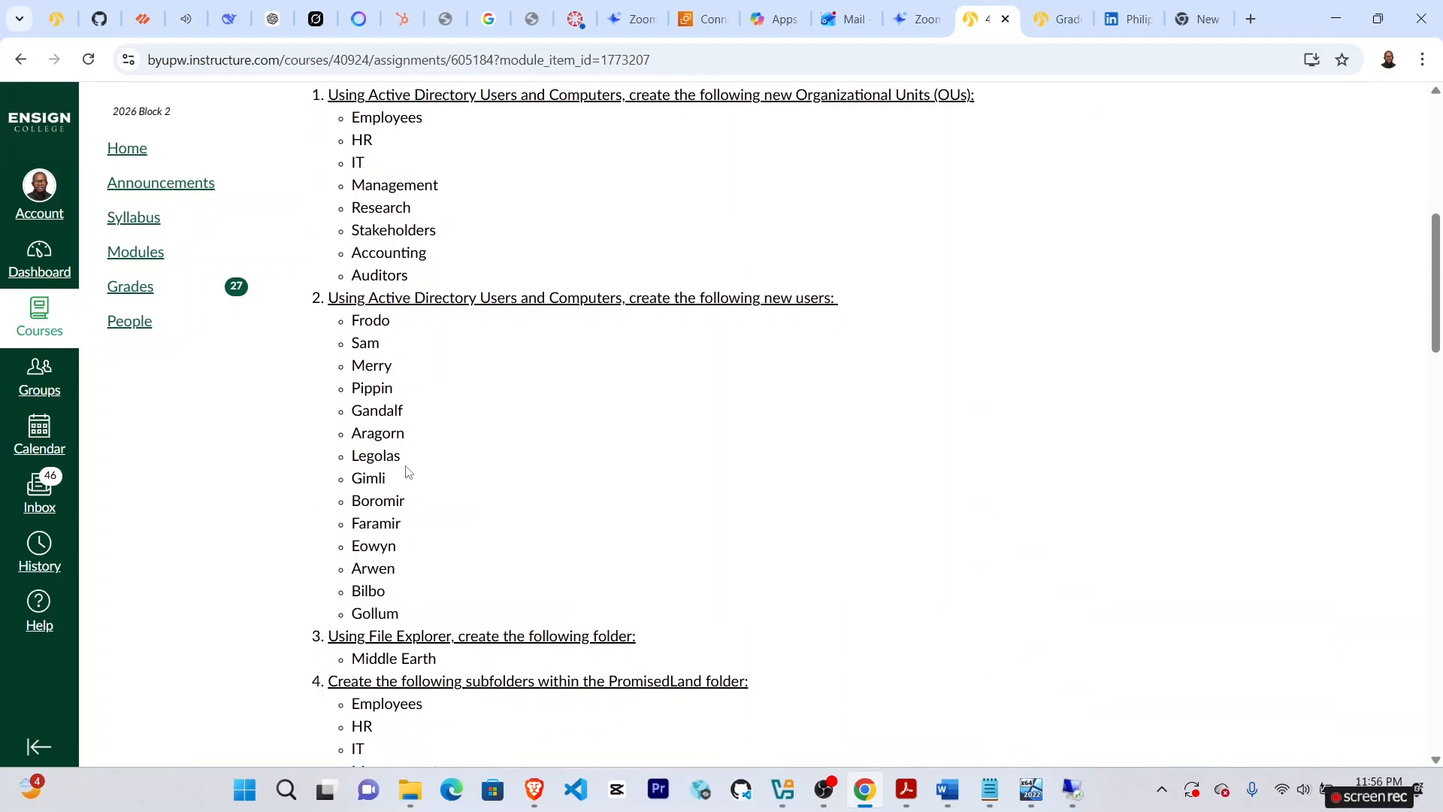
{"action": "scroll", "coordinate": [407, 472], "scroll_direction": "down", "scroll_amount": 3}
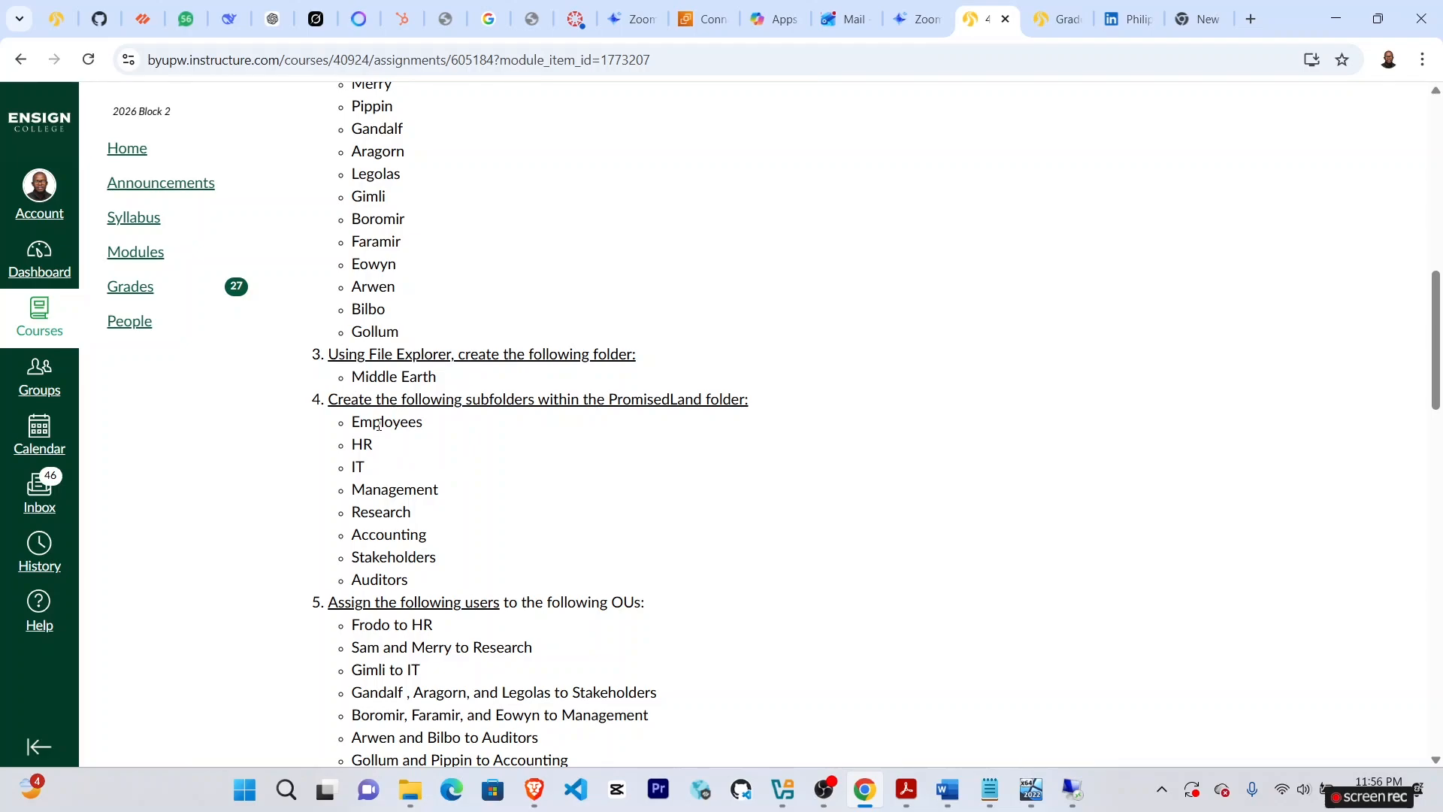
{"action": "scroll", "coordinate": [481, 578], "scroll_direction": "down", "scroll_amount": 1}
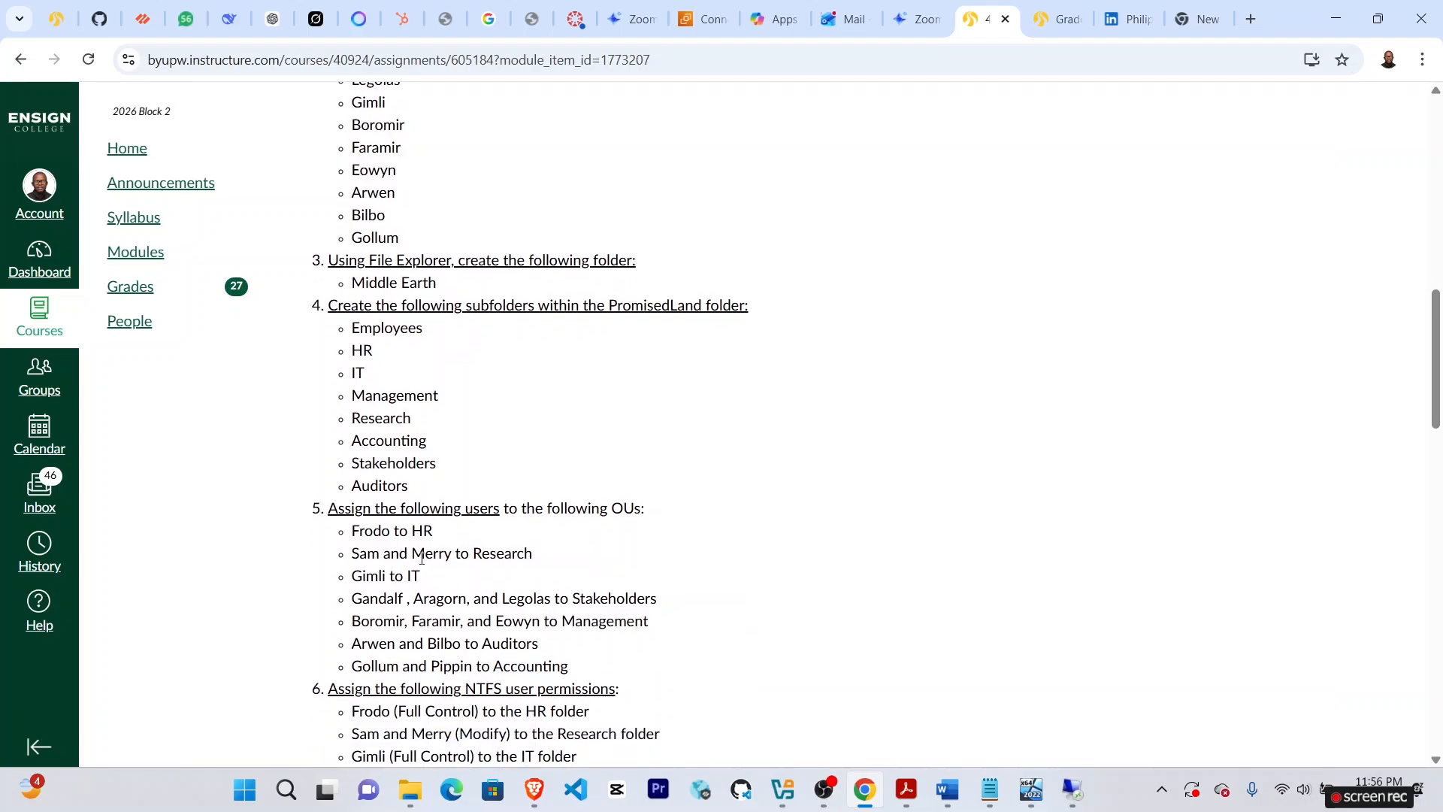
{"action": "scroll", "coordinate": [442, 539], "scroll_direction": "down", "scroll_amount": 1}
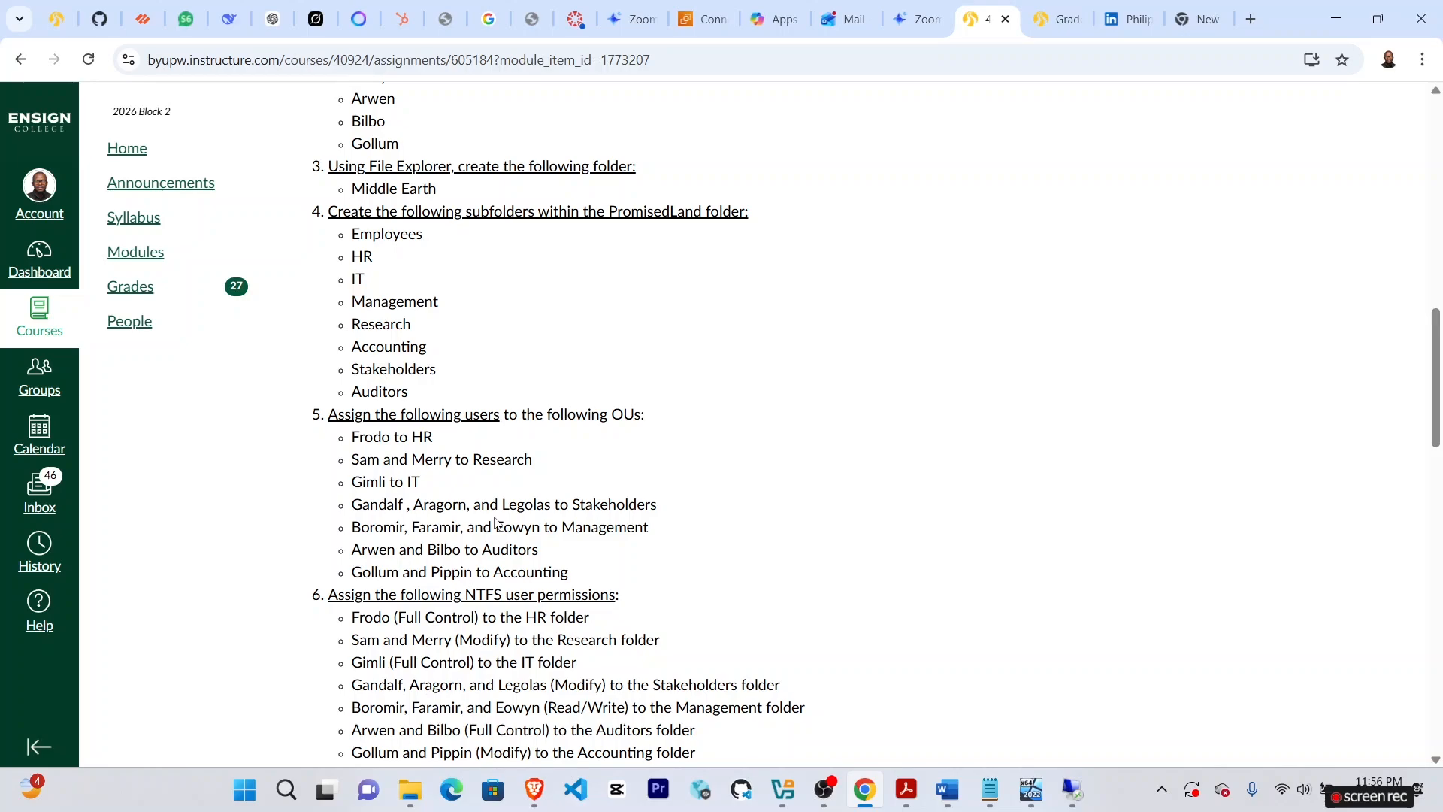
{"action": "scroll", "coordinate": [496, 520], "scroll_direction": "down", "scroll_amount": 1}
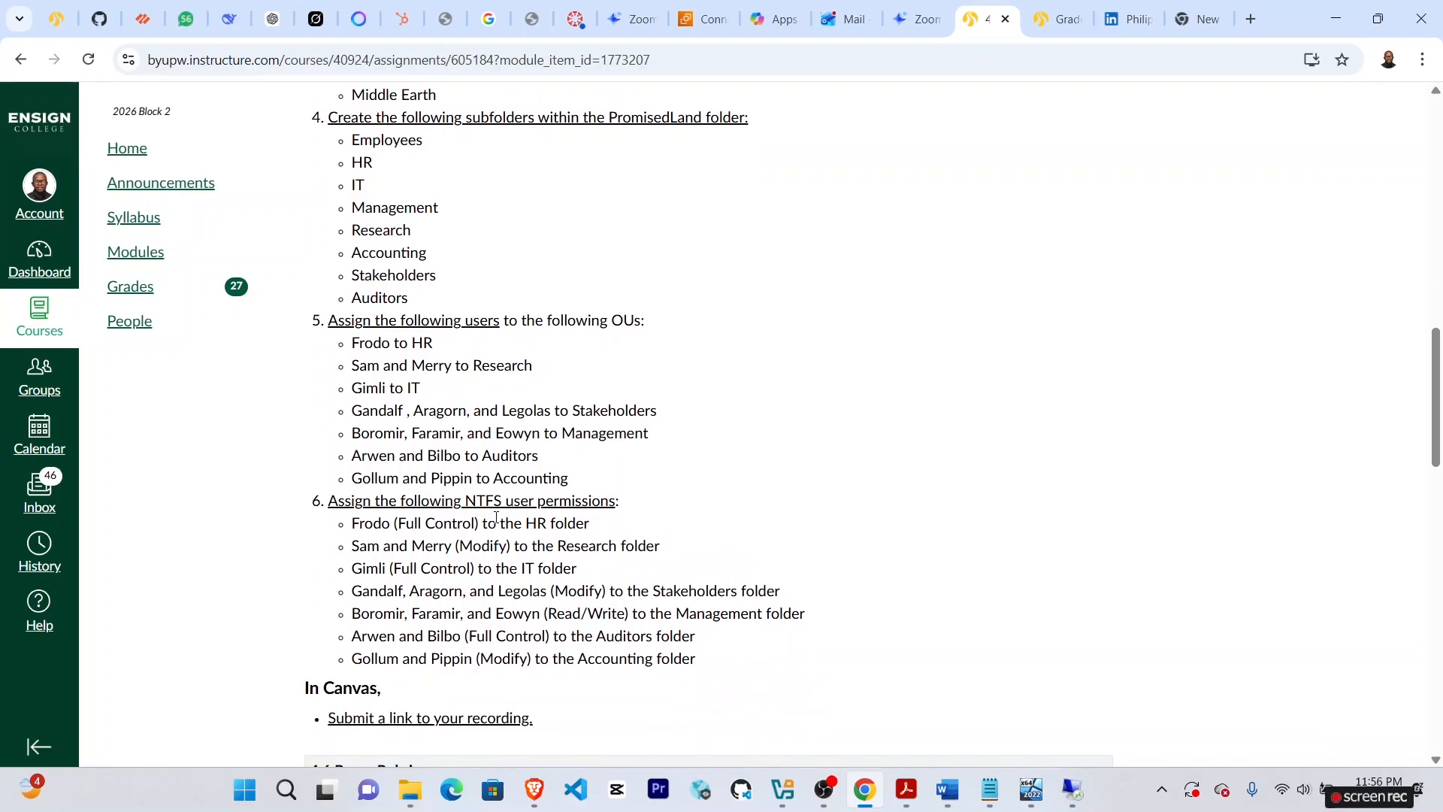